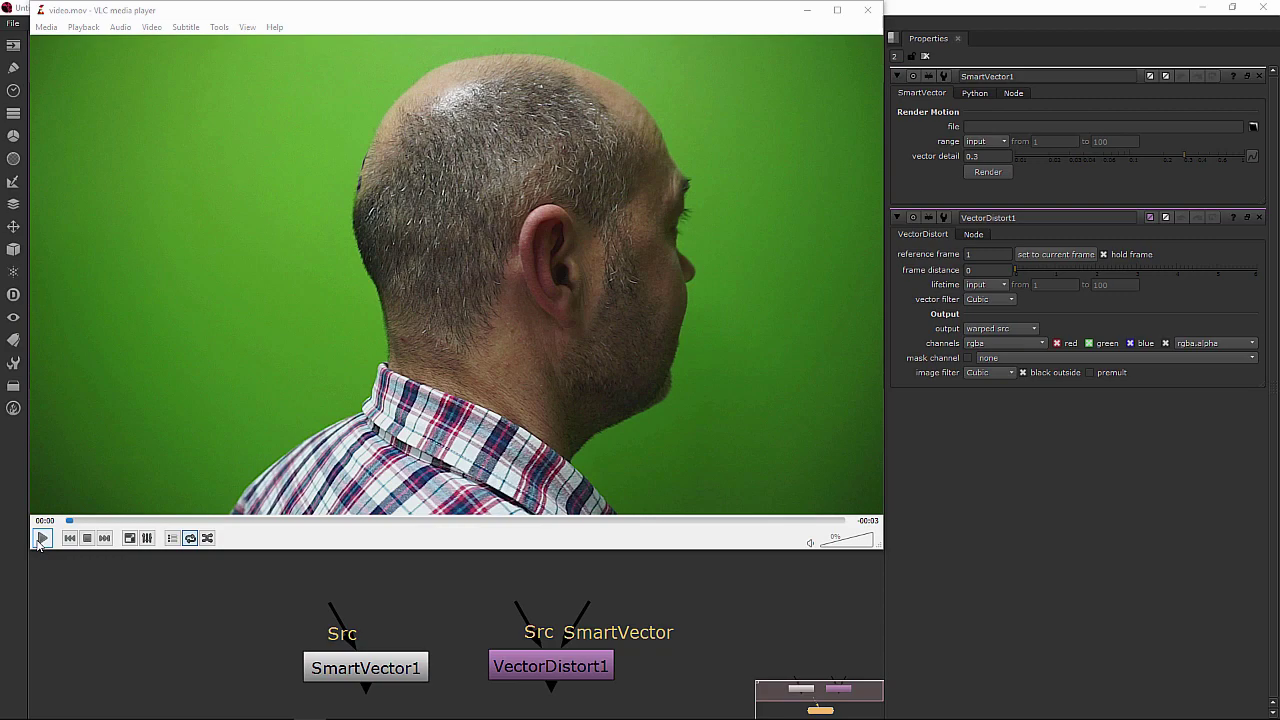
# Play the video.mov clip of the man's head.
pyautogui.click(41, 538)
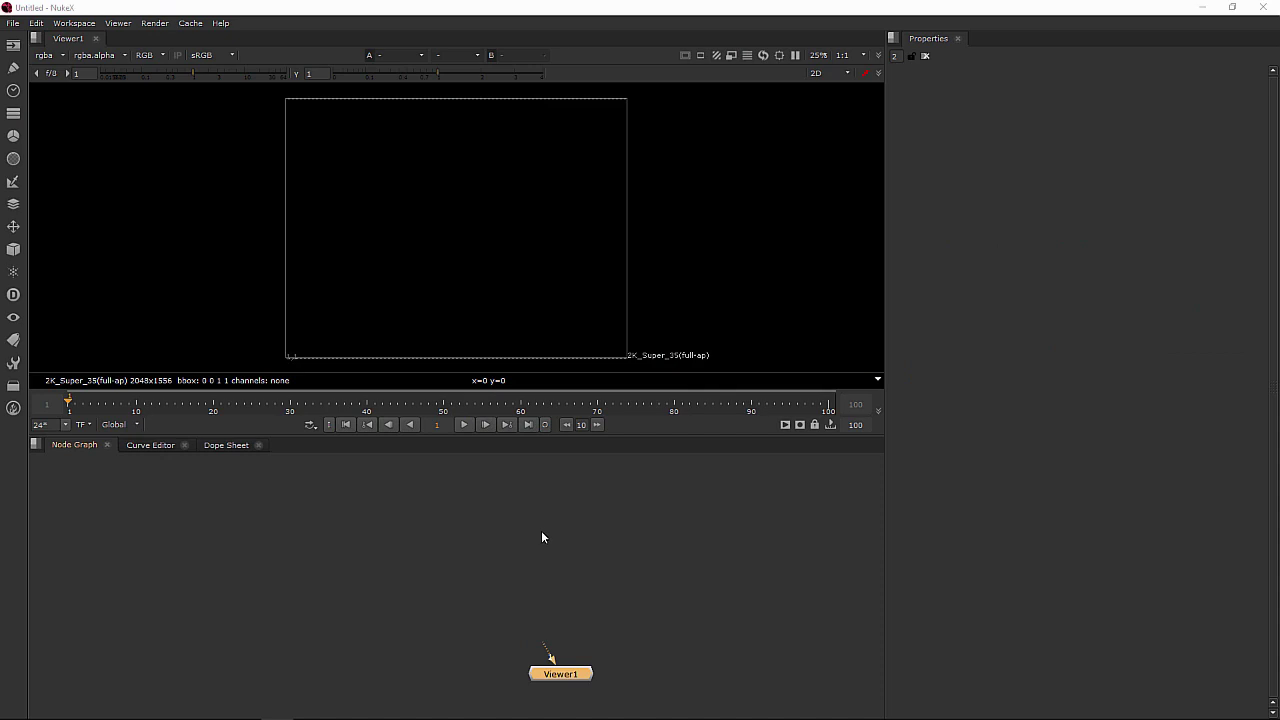
# Set the project's frame range to 50–125 and its full size format to HD_720 1280x720.
pyautogui.click(35, 24)
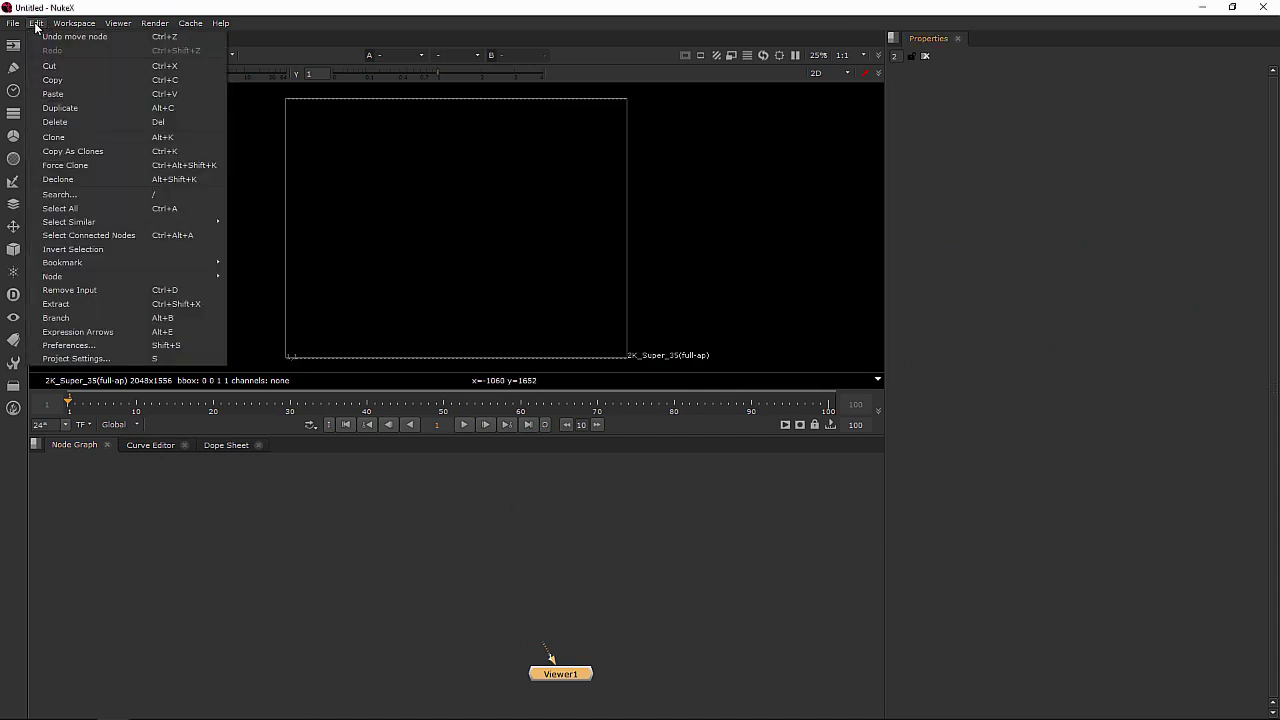
pyautogui.click(86, 362)
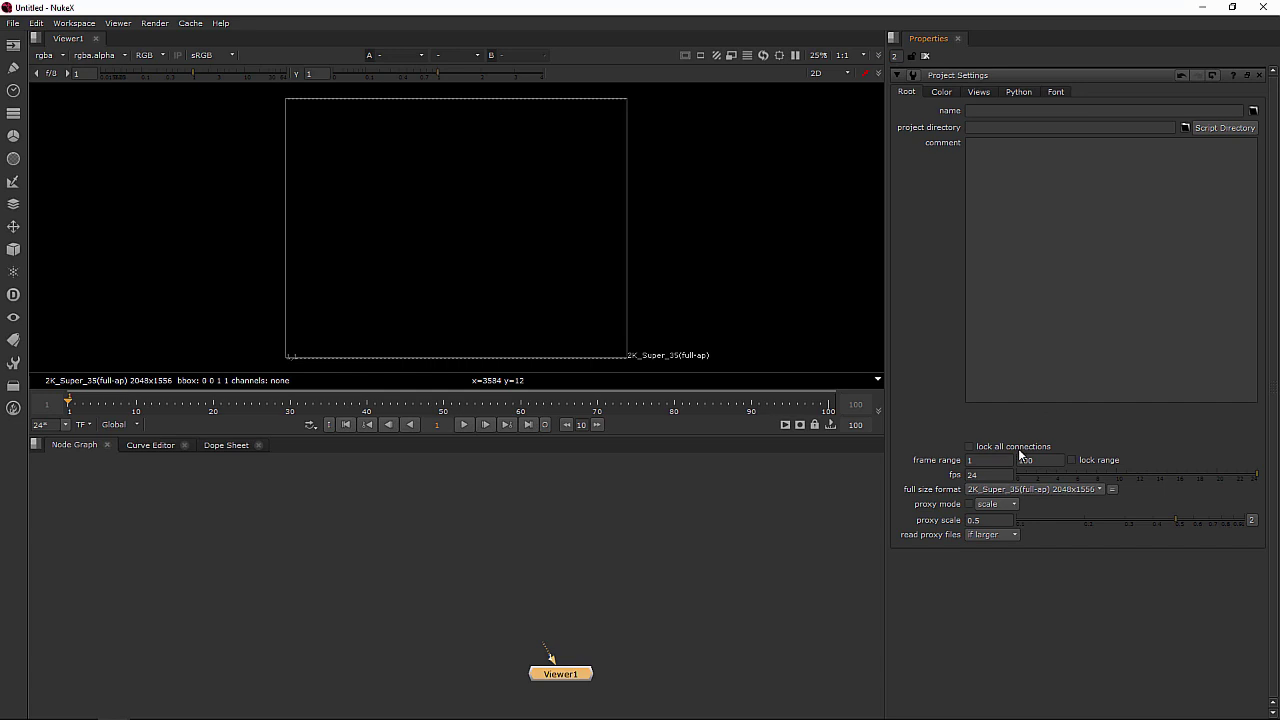
pyautogui.click(975, 460)
pyautogui.write('50')
pyautogui.press('Tab')
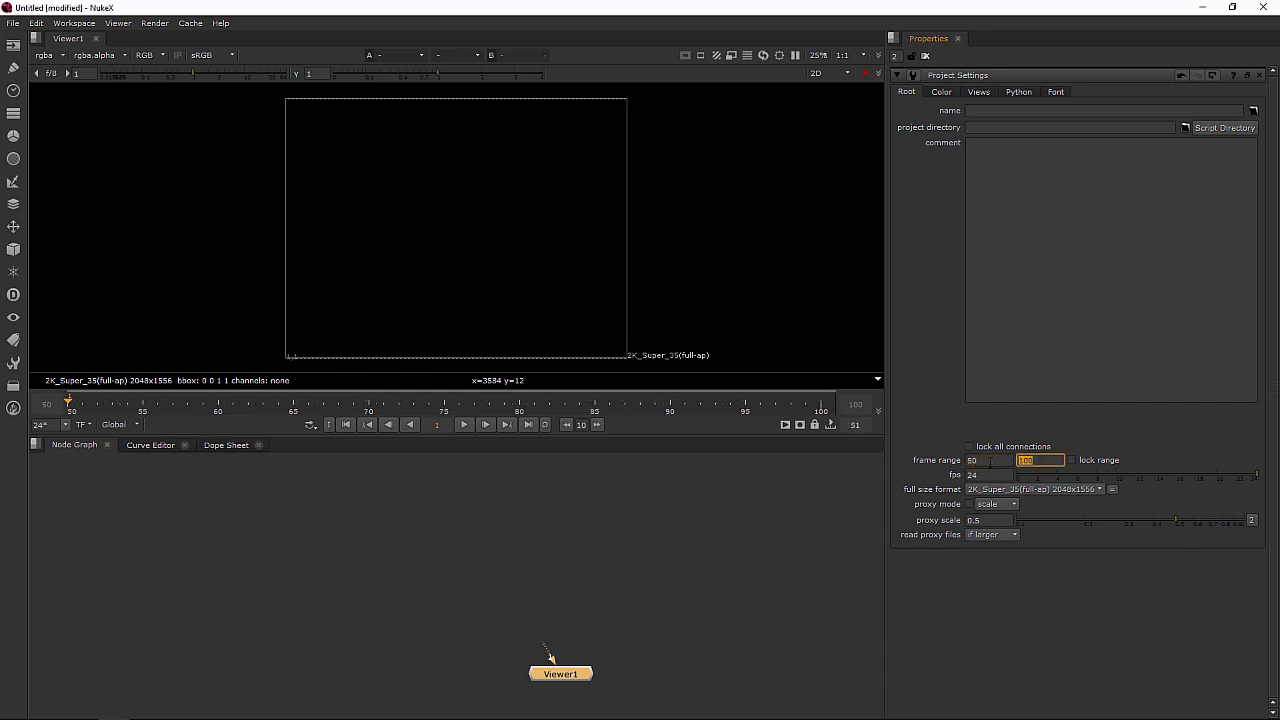
pyautogui.write('125')
pyautogui.press('Return')
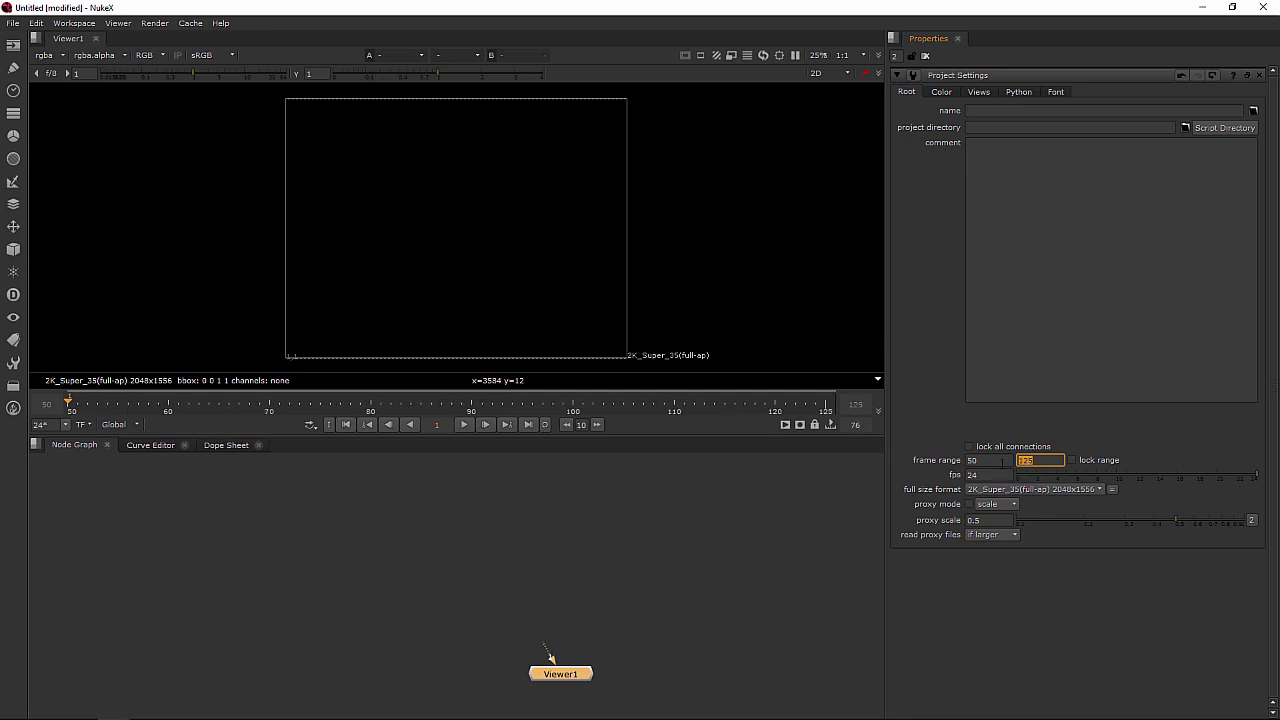
pyautogui.click(982, 491)
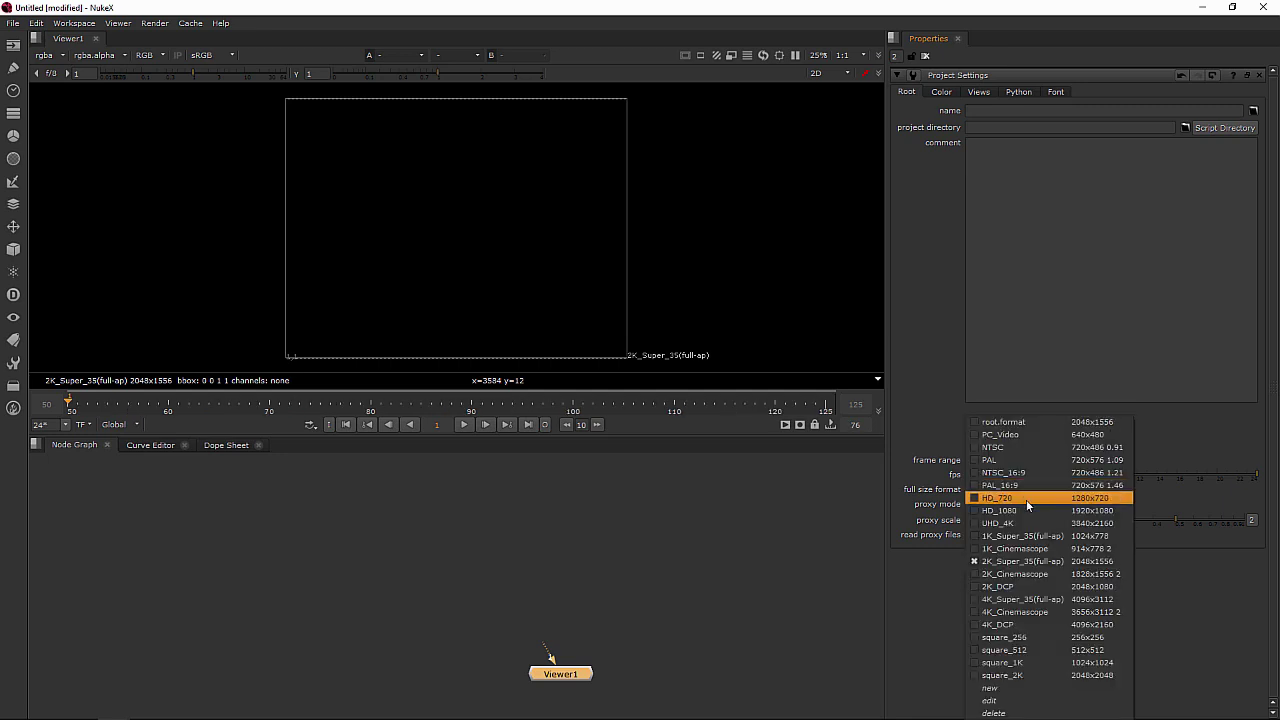
pyautogui.click(1037, 499)
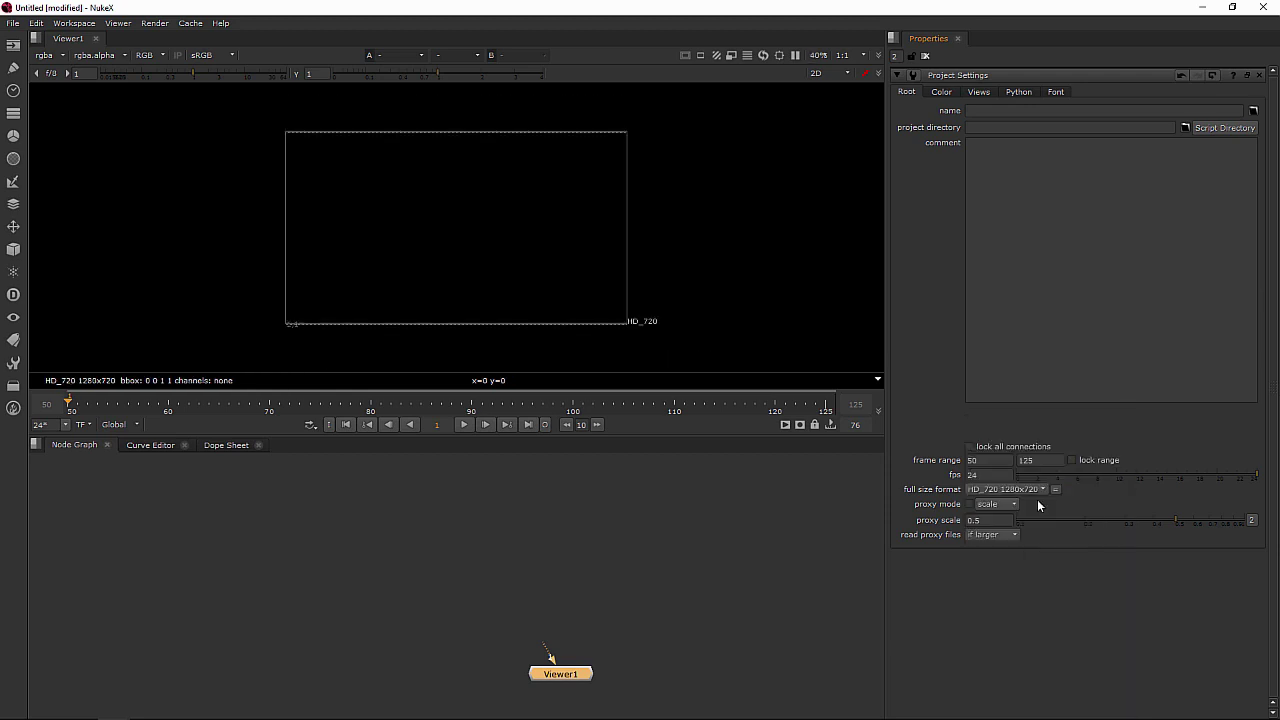
# Set the project directory to F:/NUKE TUTORIAL/.
pyautogui.click(1186, 128)
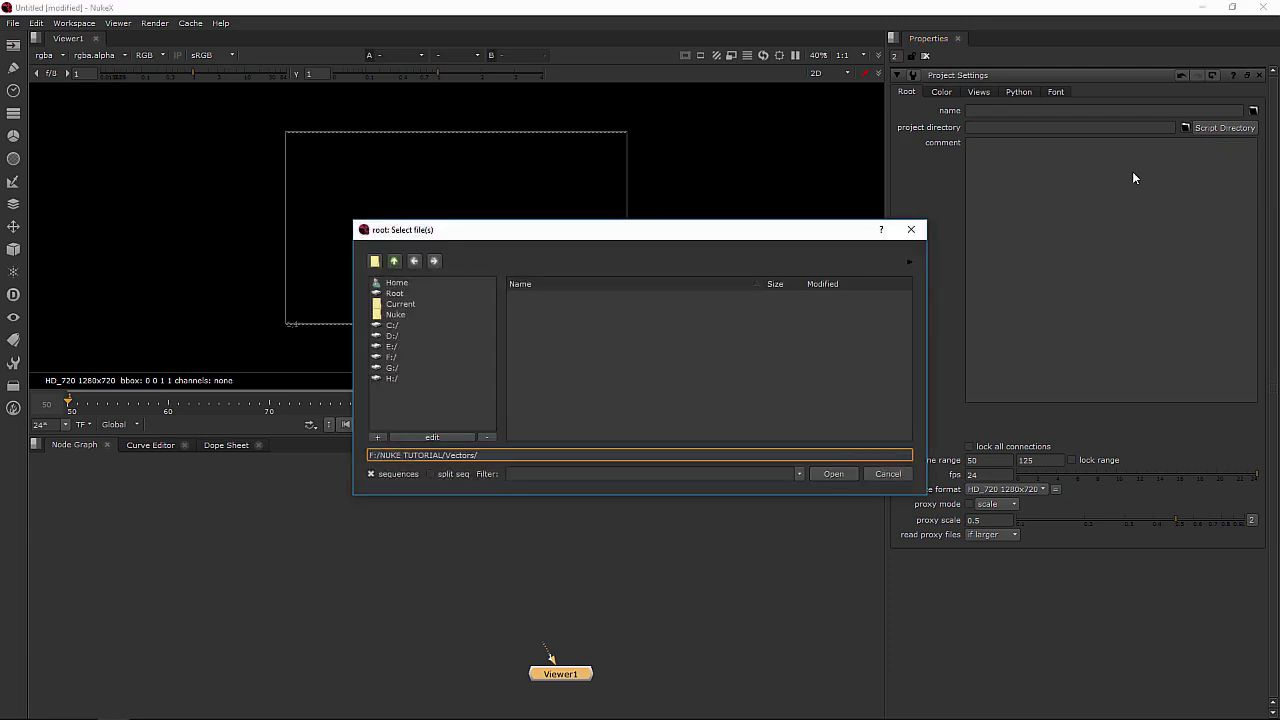
pyautogui.press('BackSpace')
pyautogui.press('BackSpace')
pyautogui.press('BackSpace')
pyautogui.press('BackSpace')
pyautogui.press('BackSpace')
pyautogui.press('BackSpace')
pyautogui.press('BackSpace')
pyautogui.press('BackSpace')
pyautogui.click(827, 474)
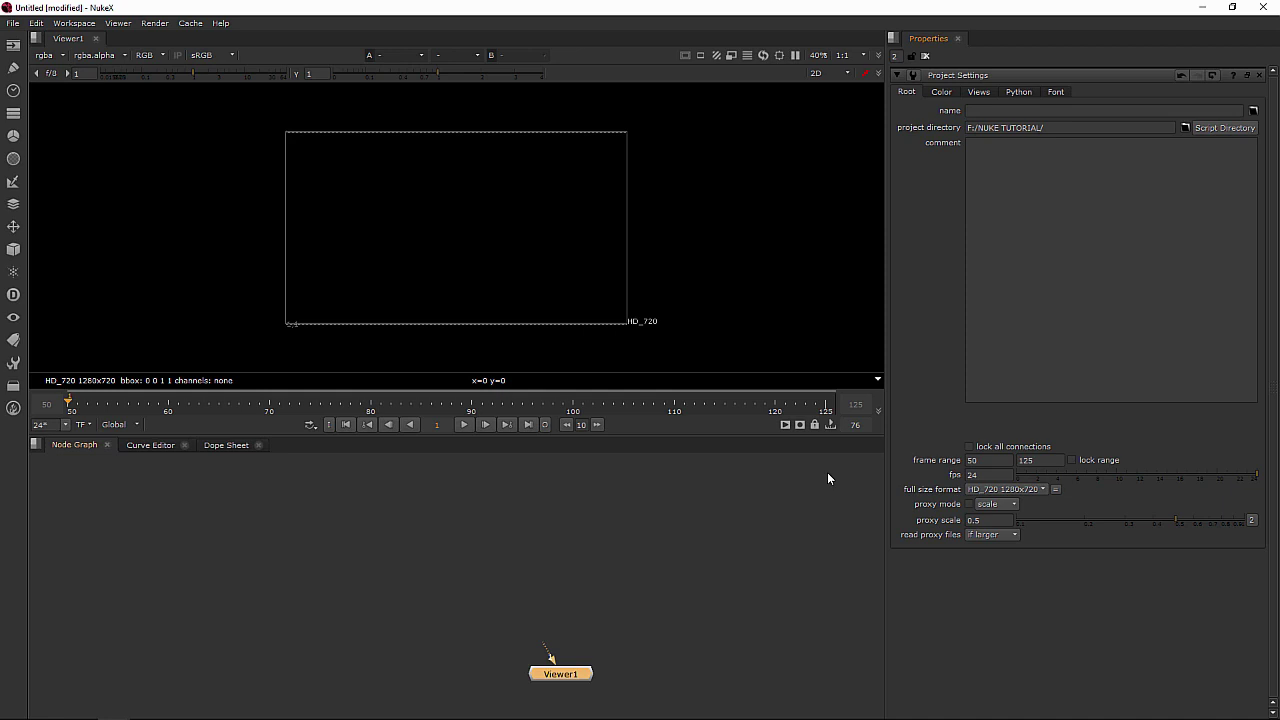
# Add a Read node that loads the vid.###.tiff 50-125 sequence from the Footage folder.
pyautogui.press('Tab')
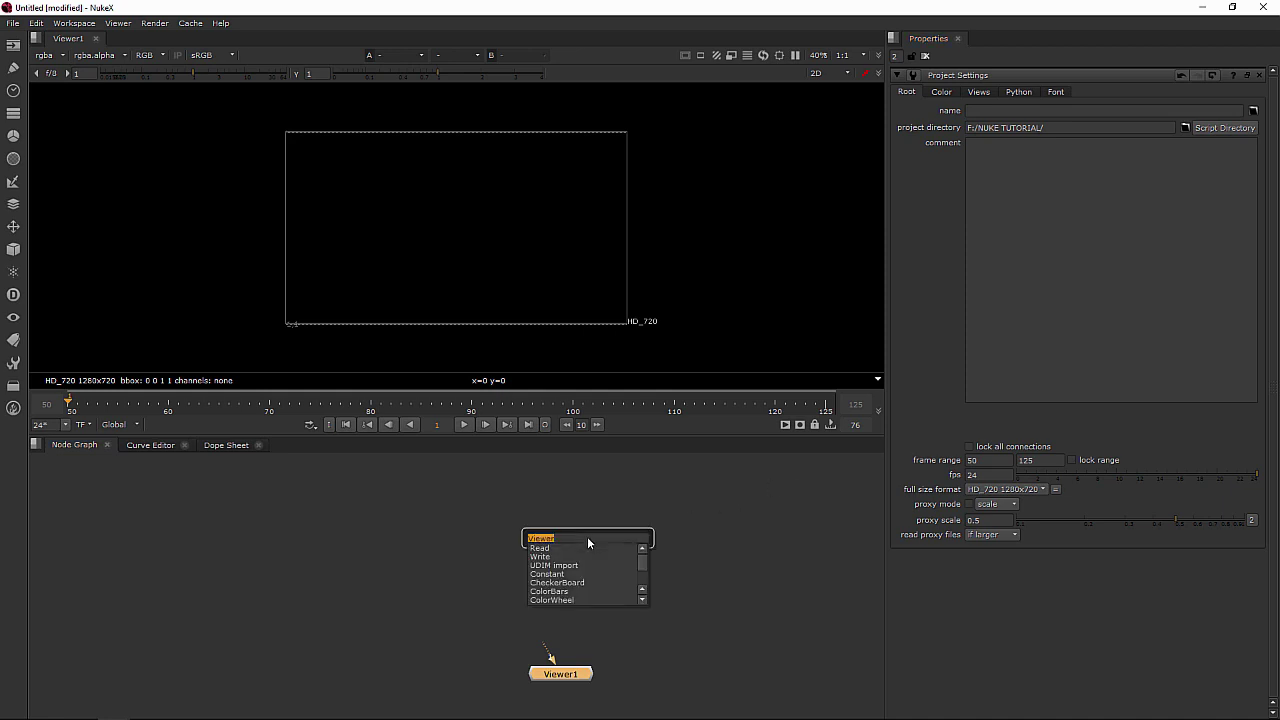
pyautogui.write('read')
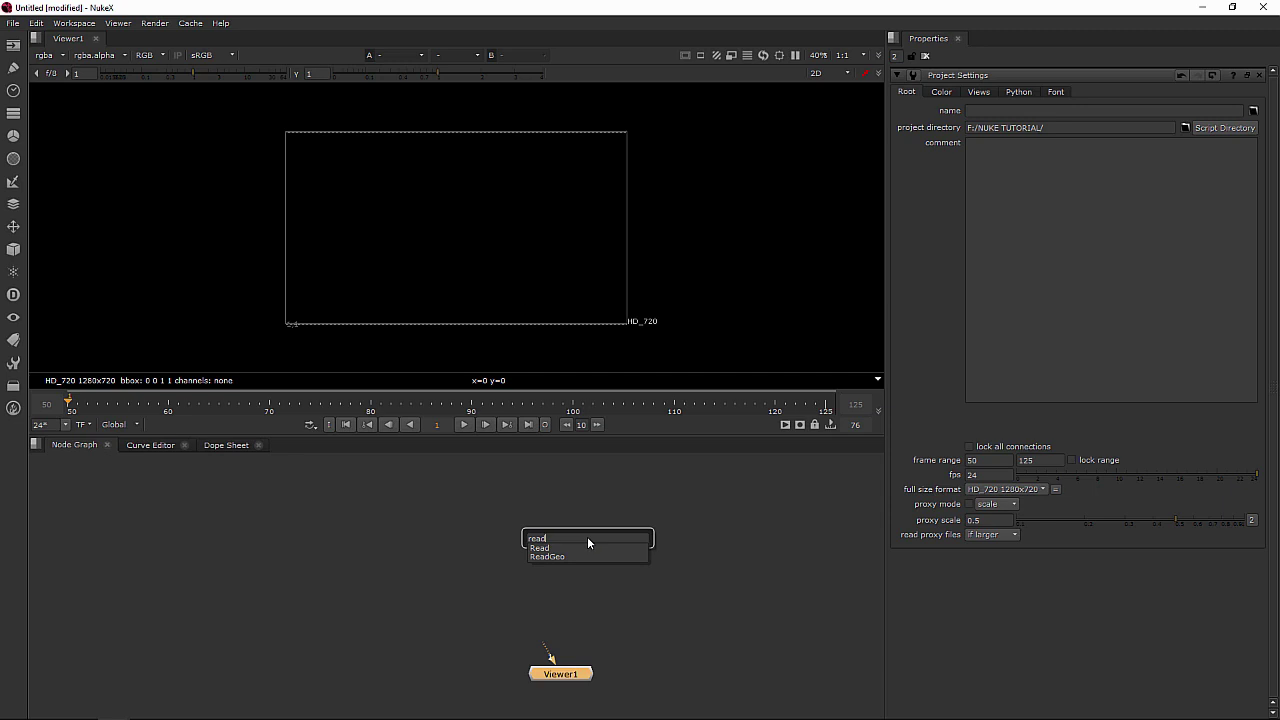
pyautogui.click(552, 546)
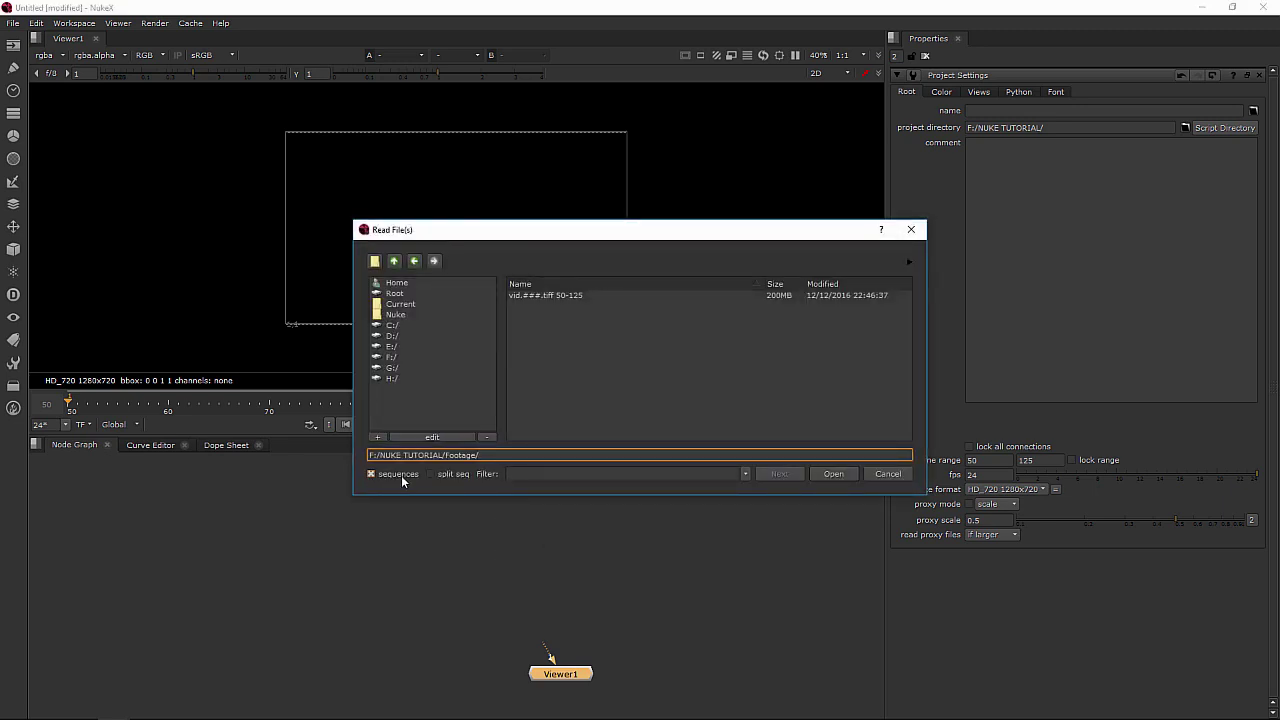
pyautogui.click(565, 296)
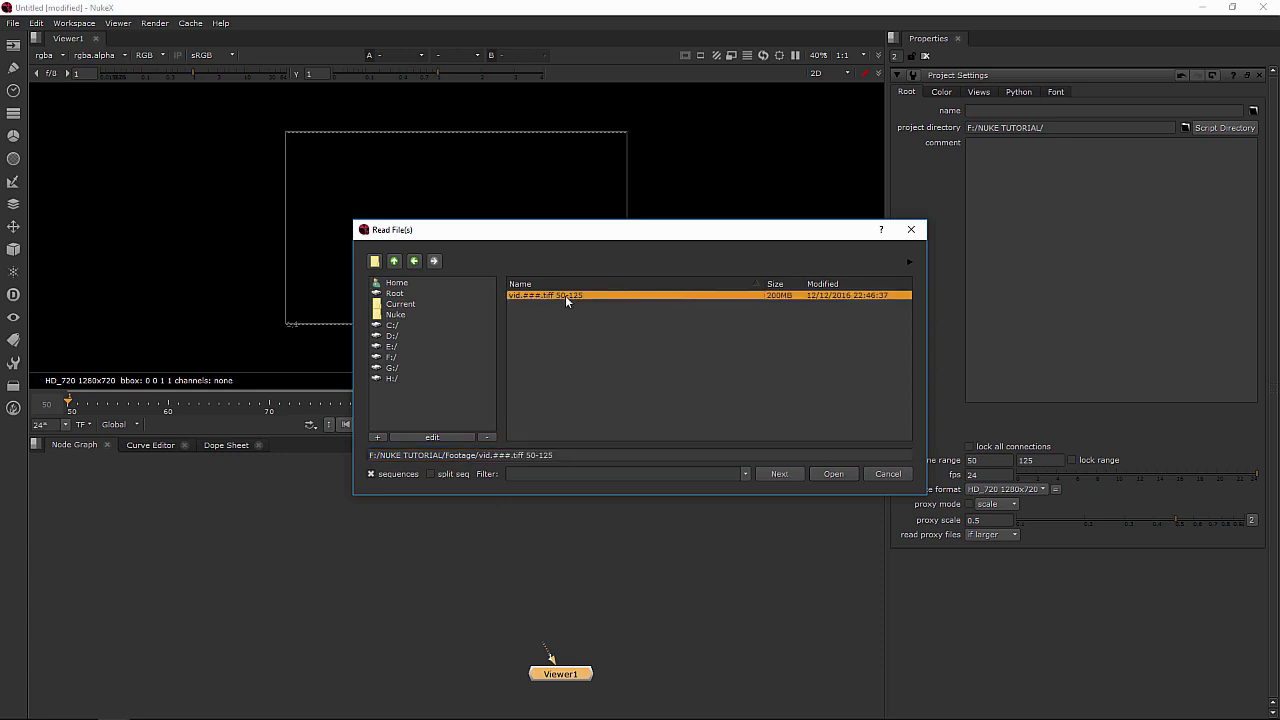
pyautogui.click(841, 473)
# Show the footage's Read node in the viewer and go to frame 50.
pyautogui.moveTo(563, 678); pyautogui.dragTo(567, 590)
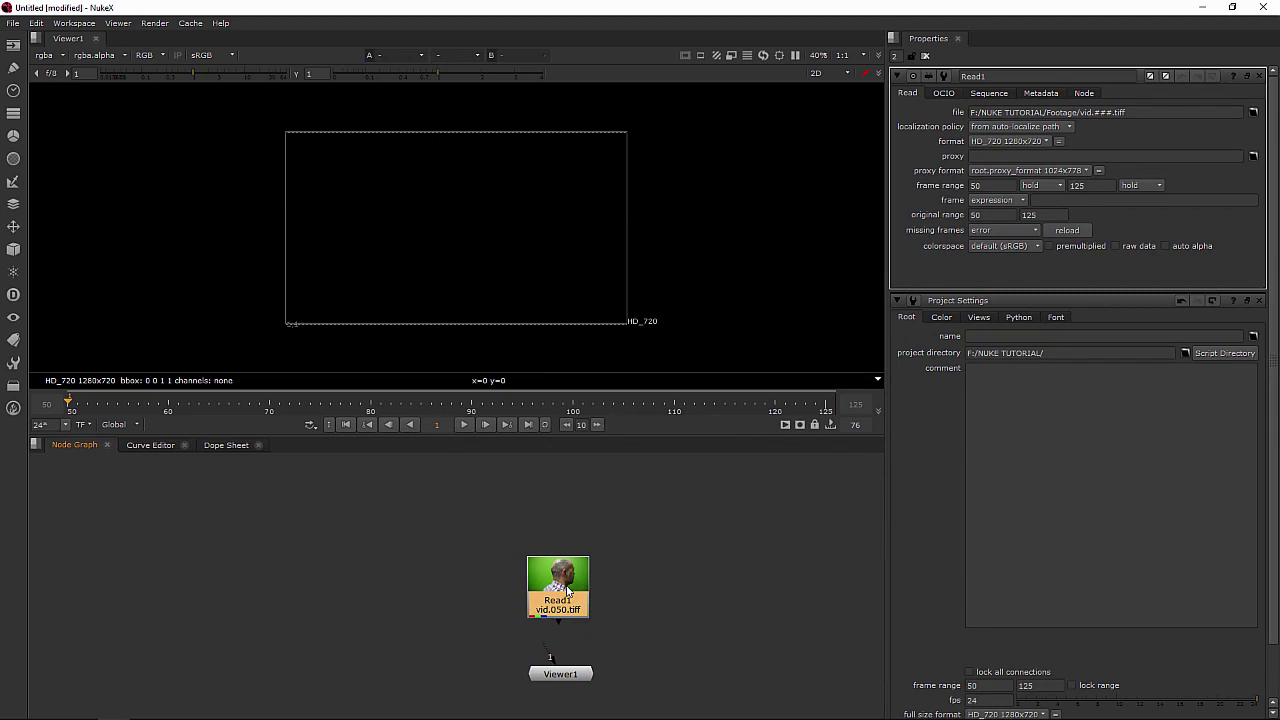
pyautogui.press('1')
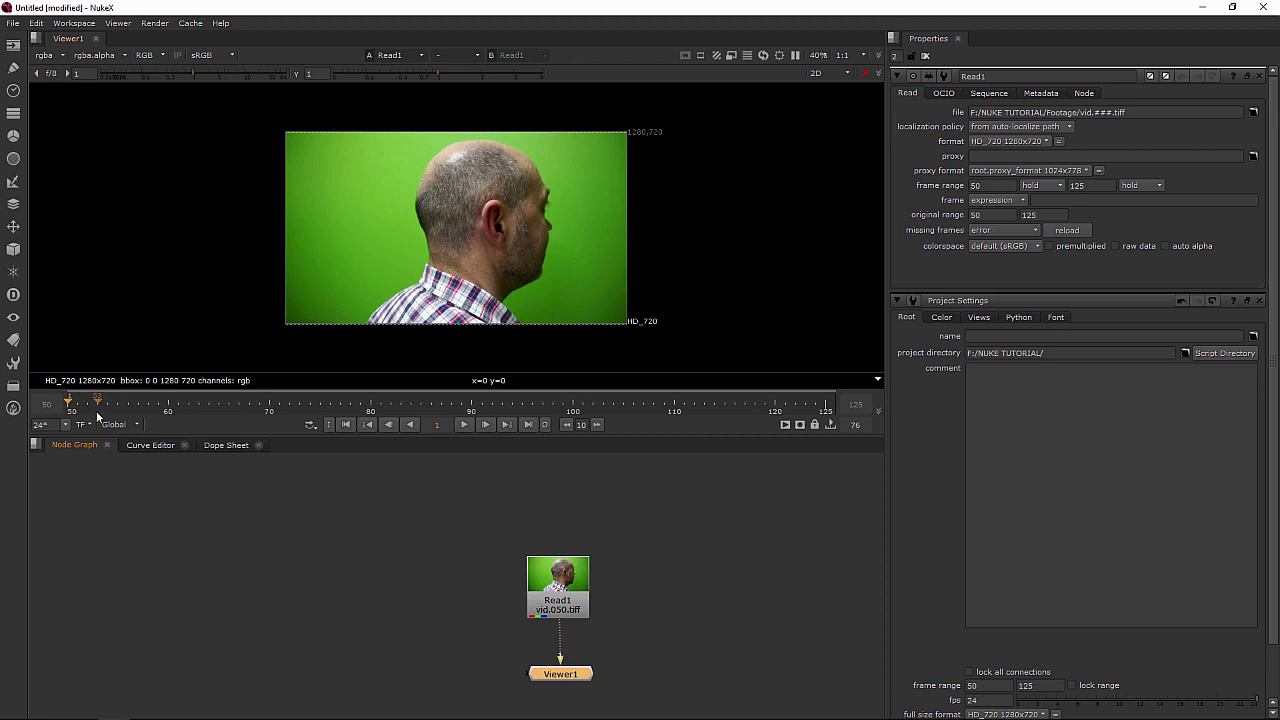
pyautogui.moveTo(97, 415)
pyautogui.mouseDown()
pyautogui.moveTo(826, 409)
pyautogui.moveTo(72, 418)
pyautogui.mouseUp()
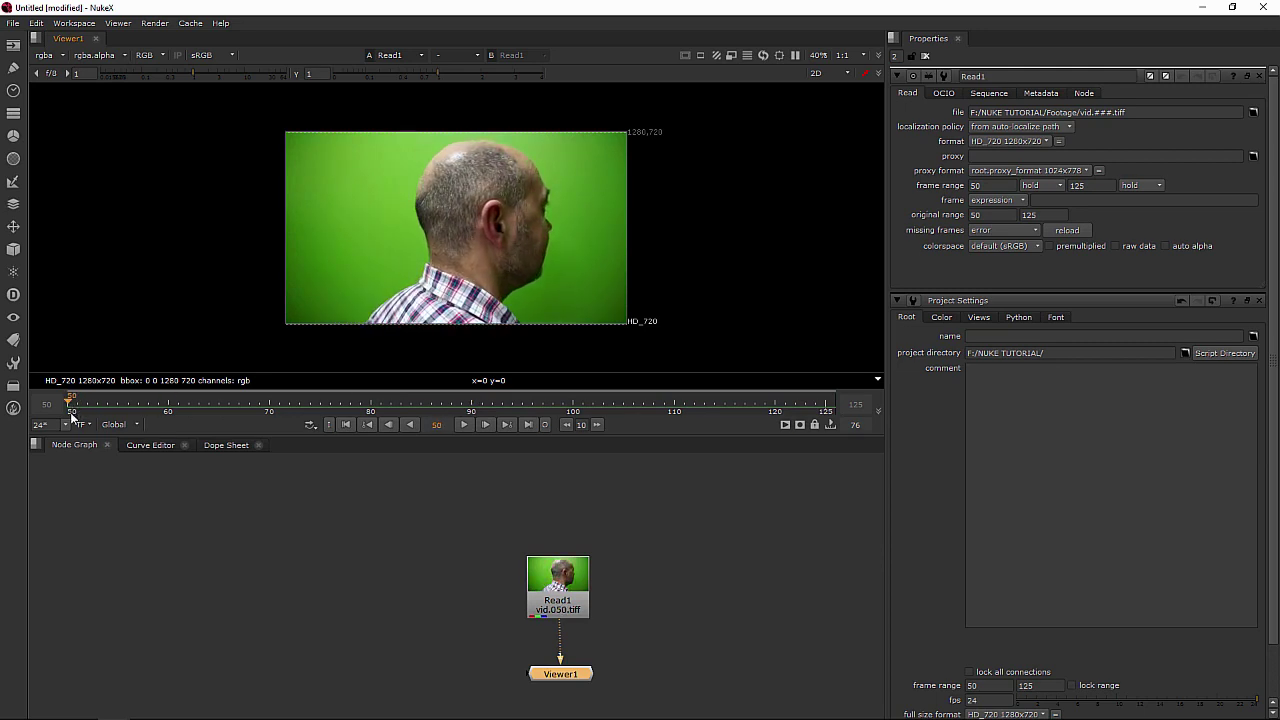
# Add a Sharpen node between the Read node and the viewer, spaced slightly below the Read node.
pyautogui.scroll(4, 443, 228)
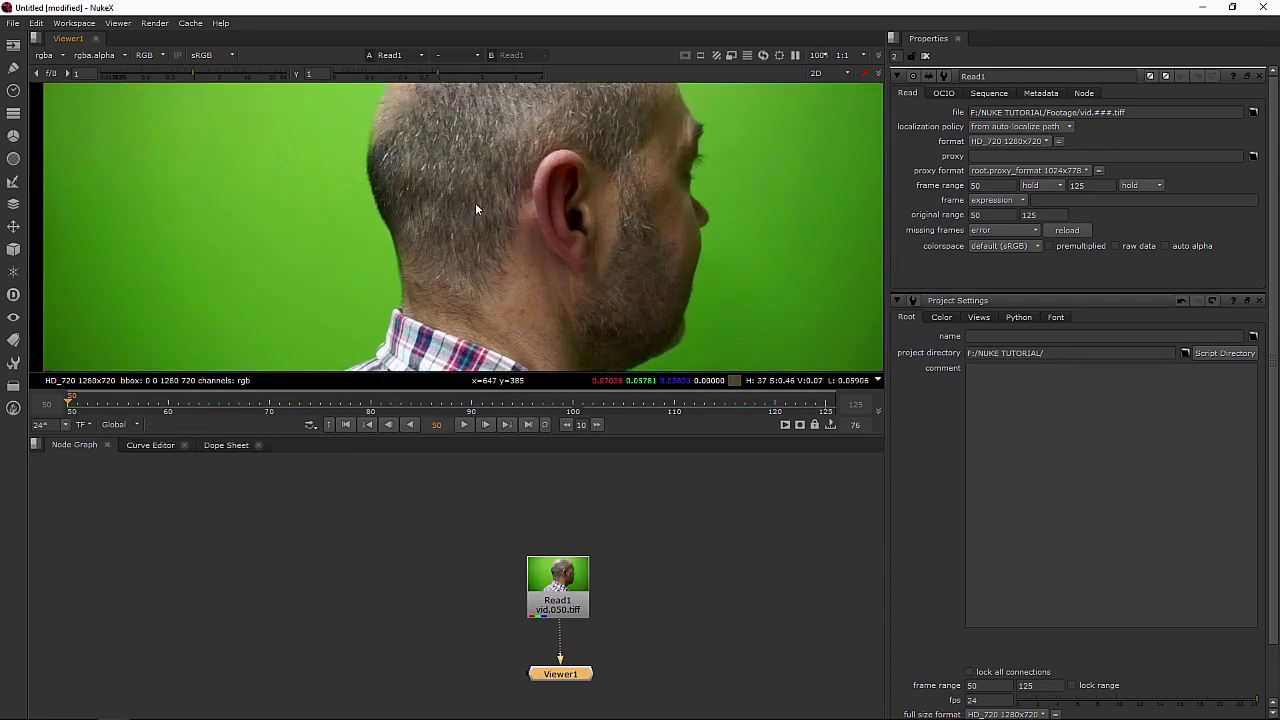
pyautogui.moveTo(475, 208); pyautogui.dragTo(434, 285, button='middle')
pyautogui.moveTo(570, 580); pyautogui.dragTo(573, 538)
pyautogui.press('Tab')
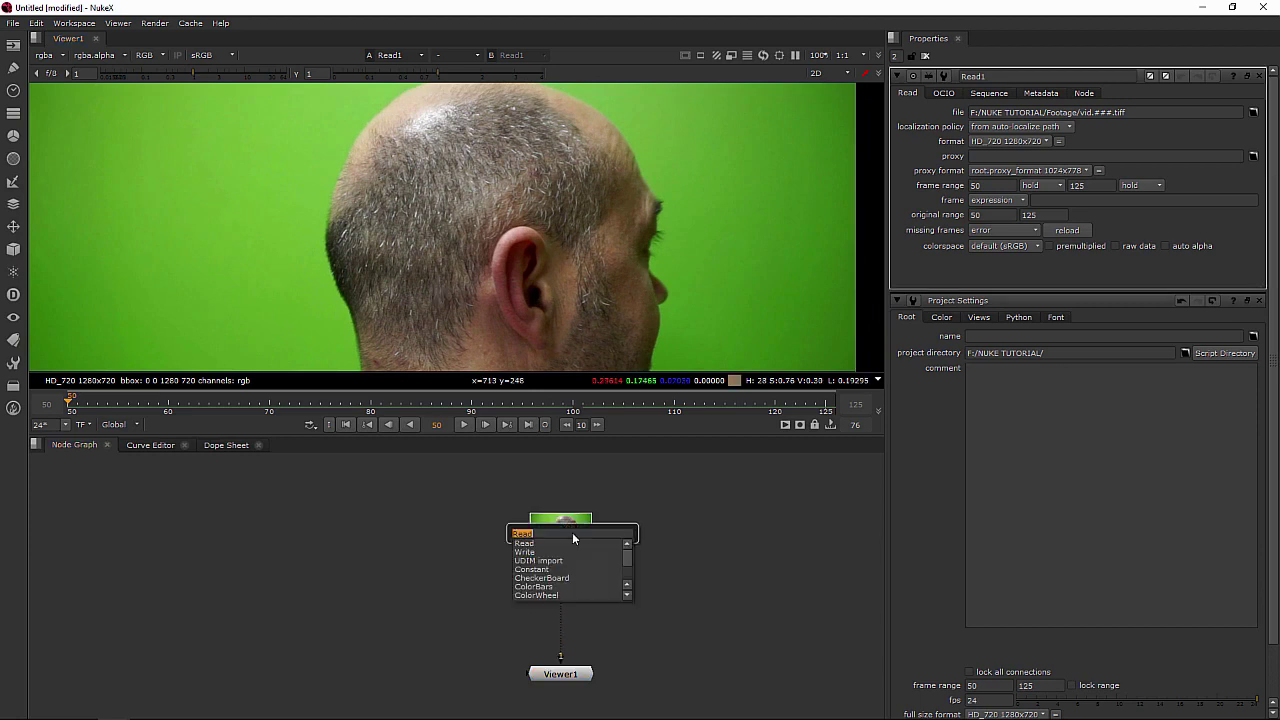
pyautogui.write('sharpen')
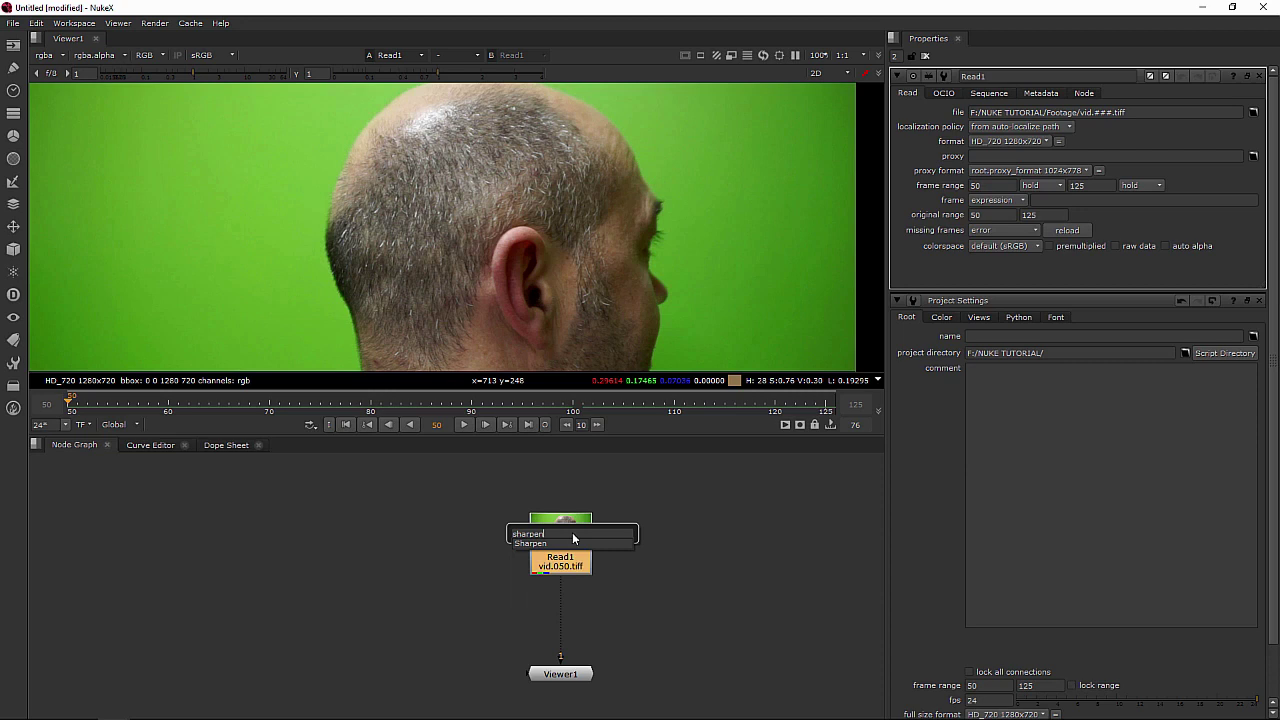
pyautogui.press('Return')
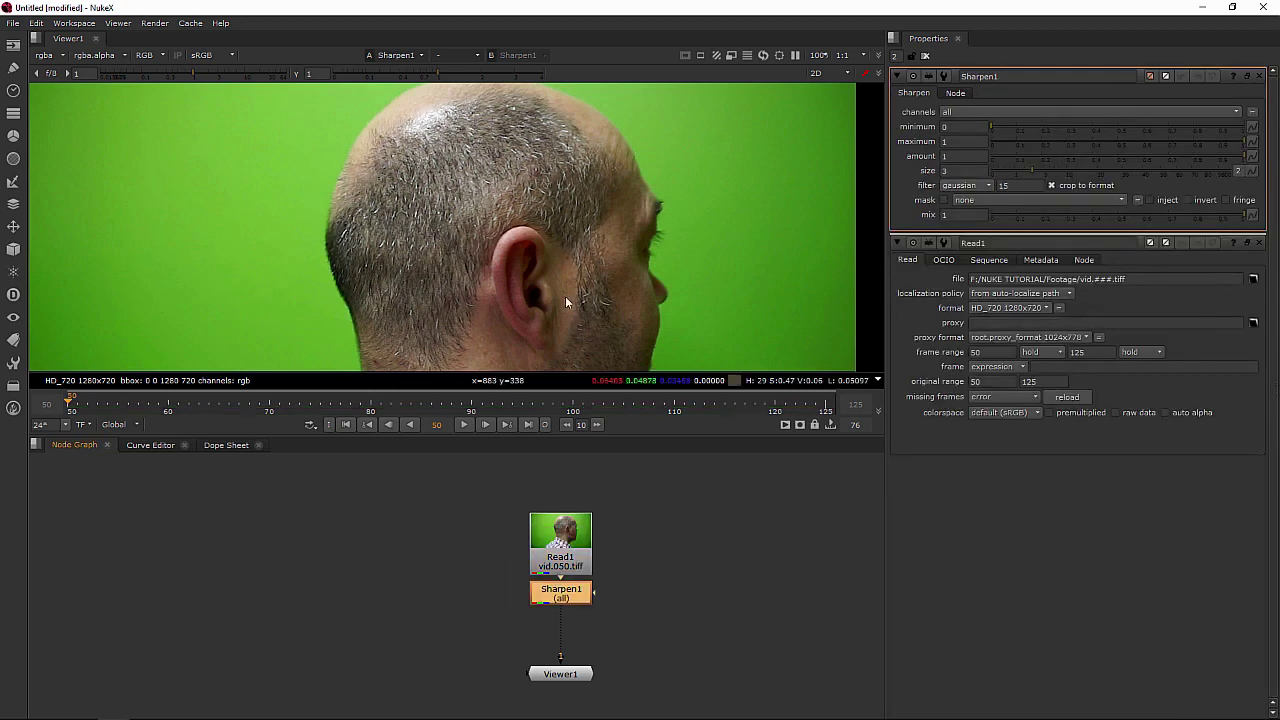
pyautogui.moveTo(566, 594); pyautogui.dragTo(568, 607)
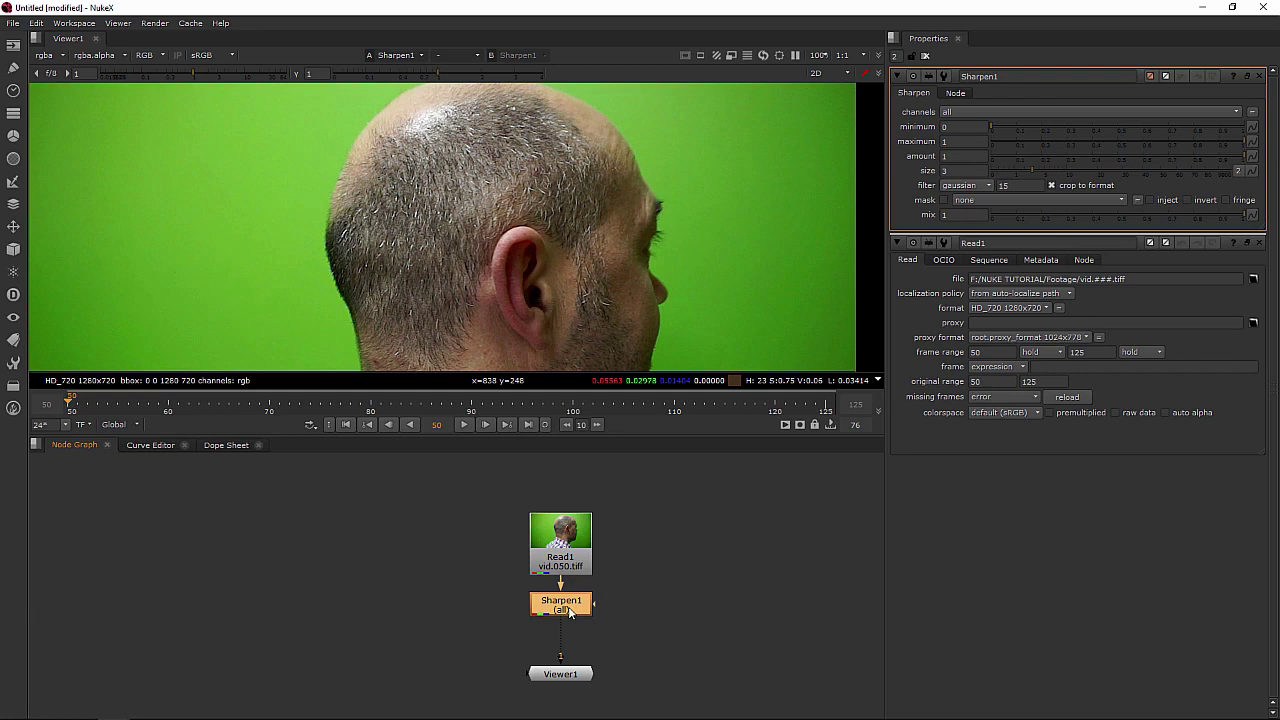
# Toggle the Sharpen node off and on to compare the hair detail with and without sharpening.
pyautogui.press('d')
pyautogui.press('d')
pyautogui.press('d')
pyautogui.press('d')
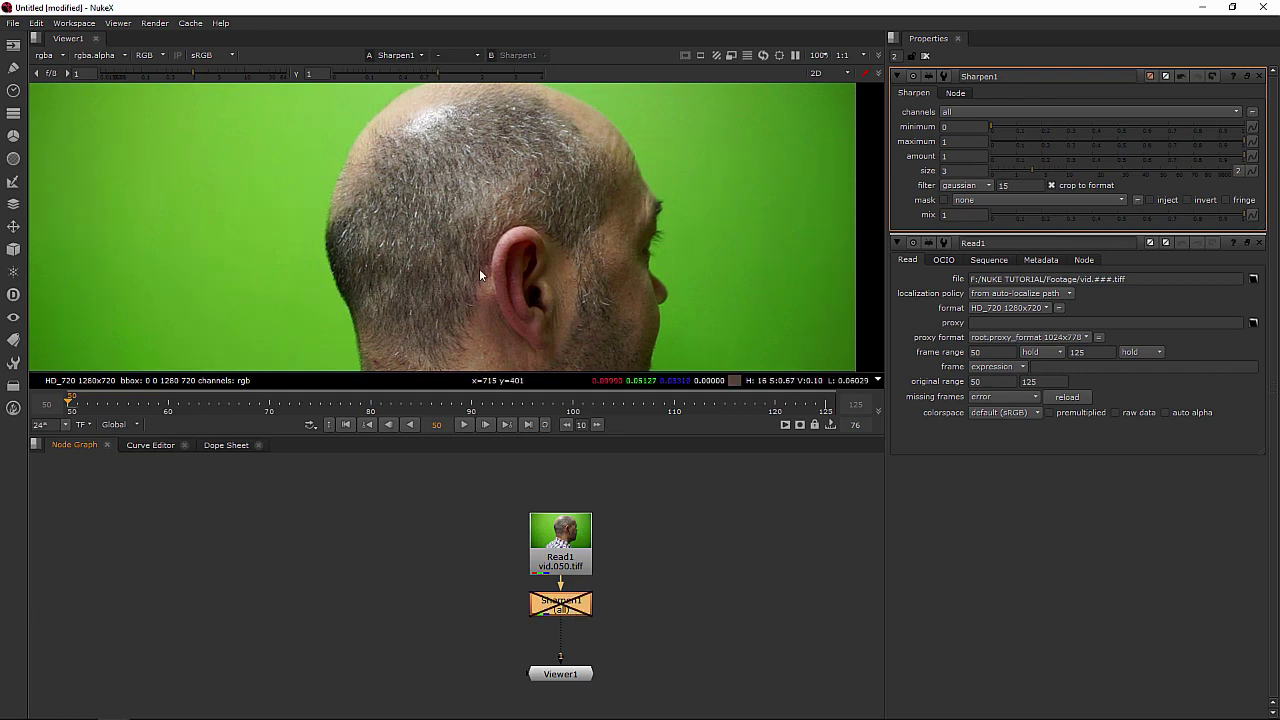
pyautogui.press('d')
pyautogui.press('d')
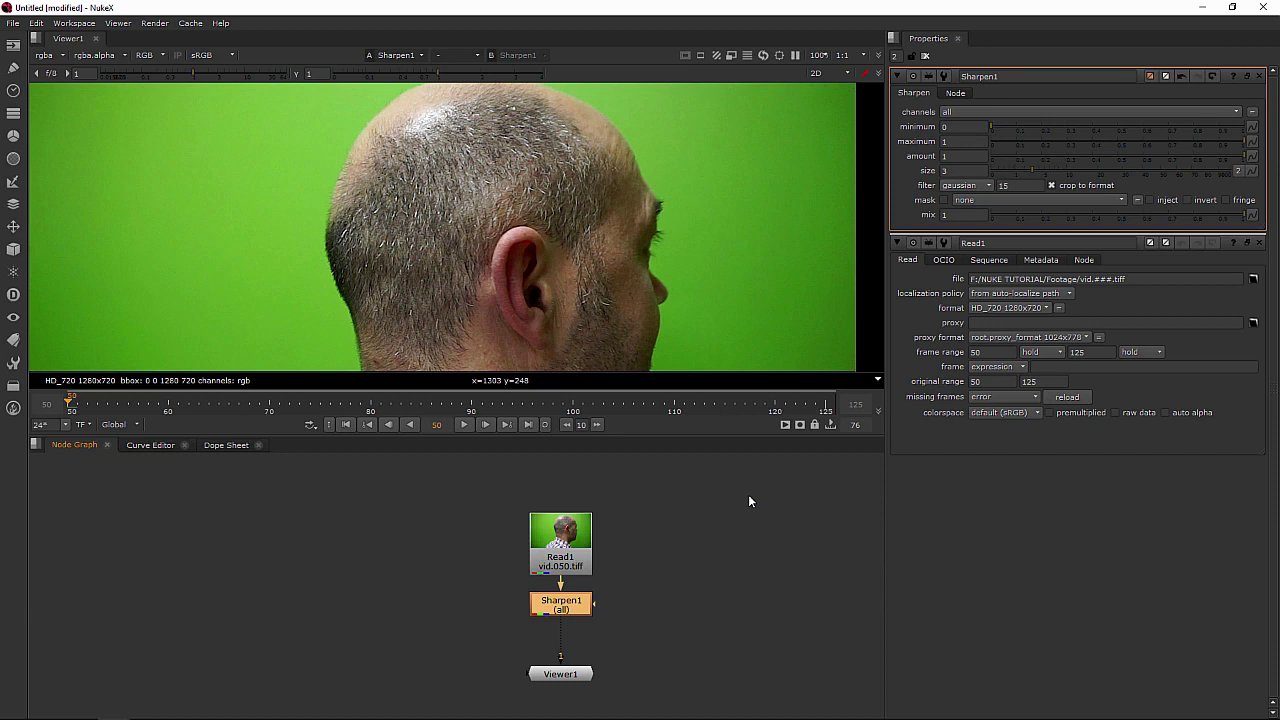
# Add a SmartVector node after the Sharpen node.
pyautogui.press('Tab')
pyautogui.write('sma')
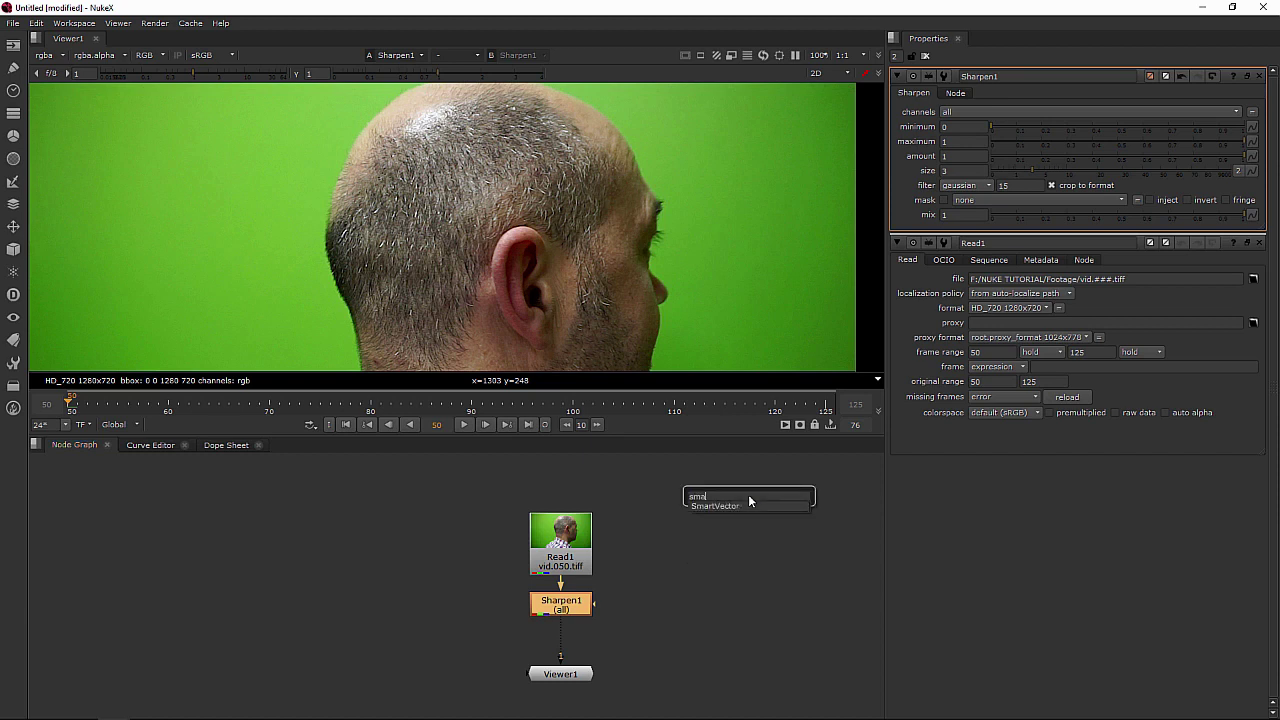
pyautogui.write('rt')
pyautogui.click(755, 505)
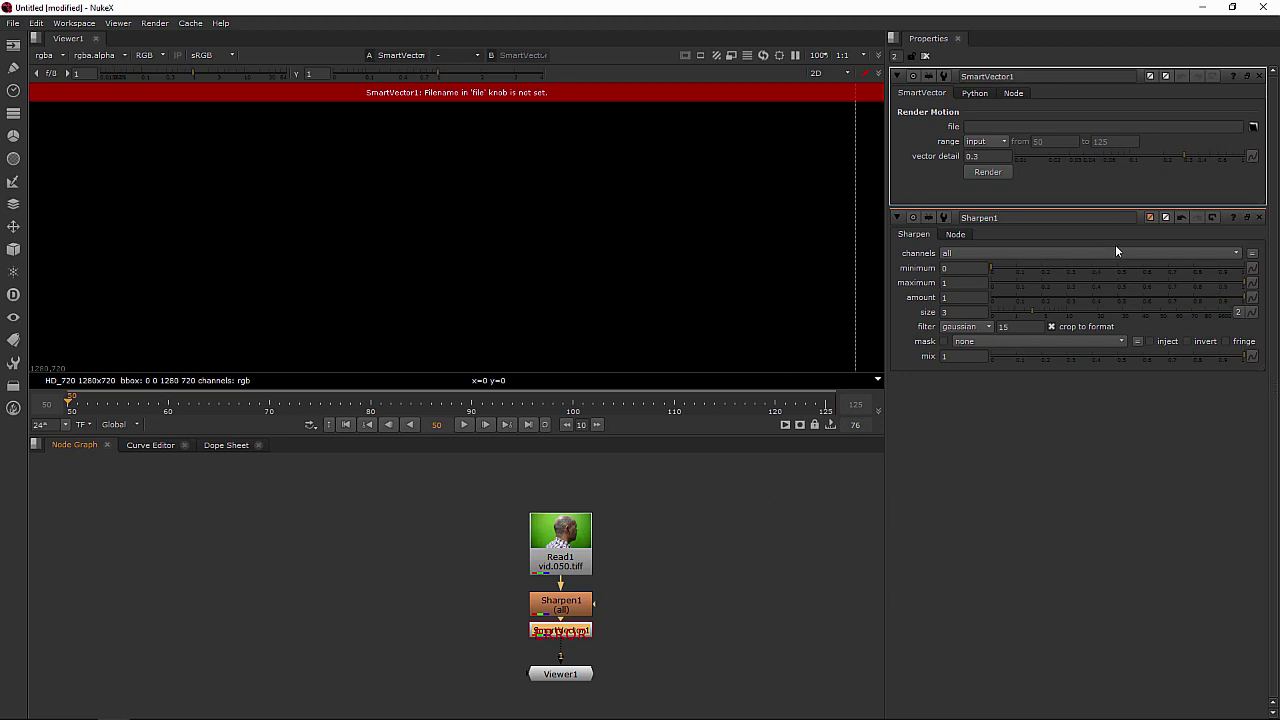
# Set the SmartVector output file to F:/NUKE TUTORIAL/Vectors/vect.###.exr.
pyautogui.click(1254, 128)
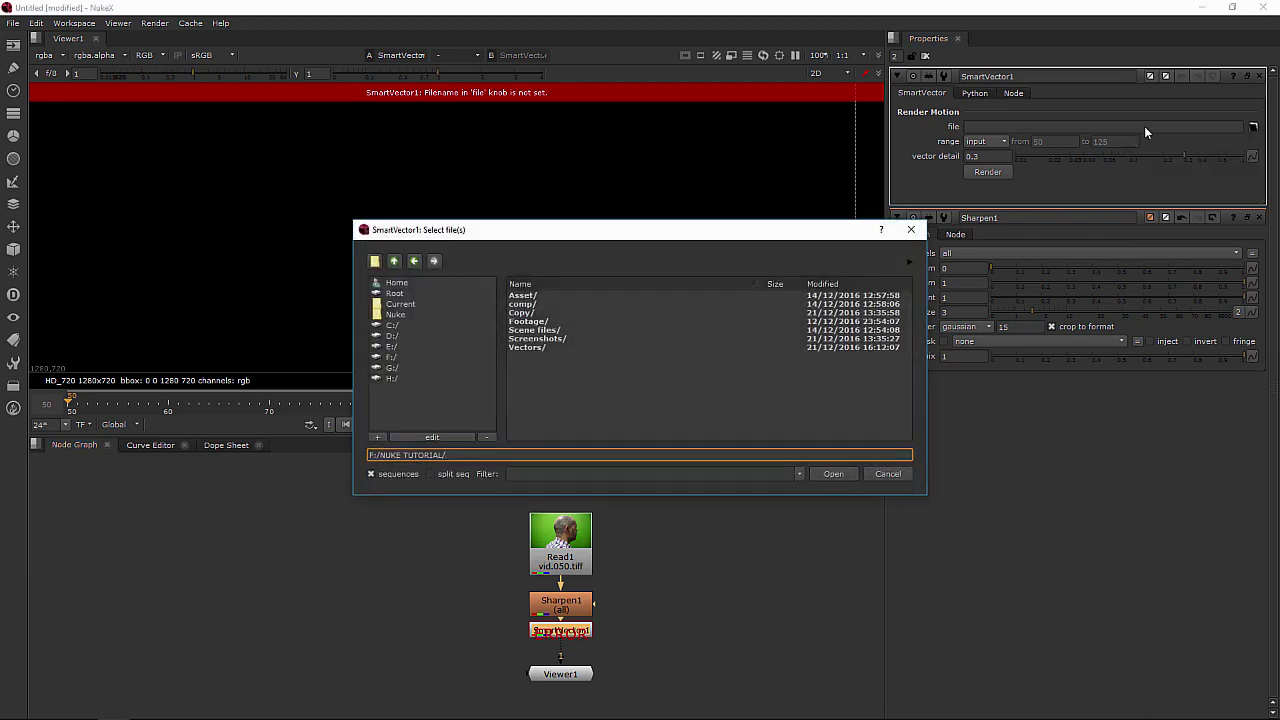
pyautogui.doubleClick(562, 347)
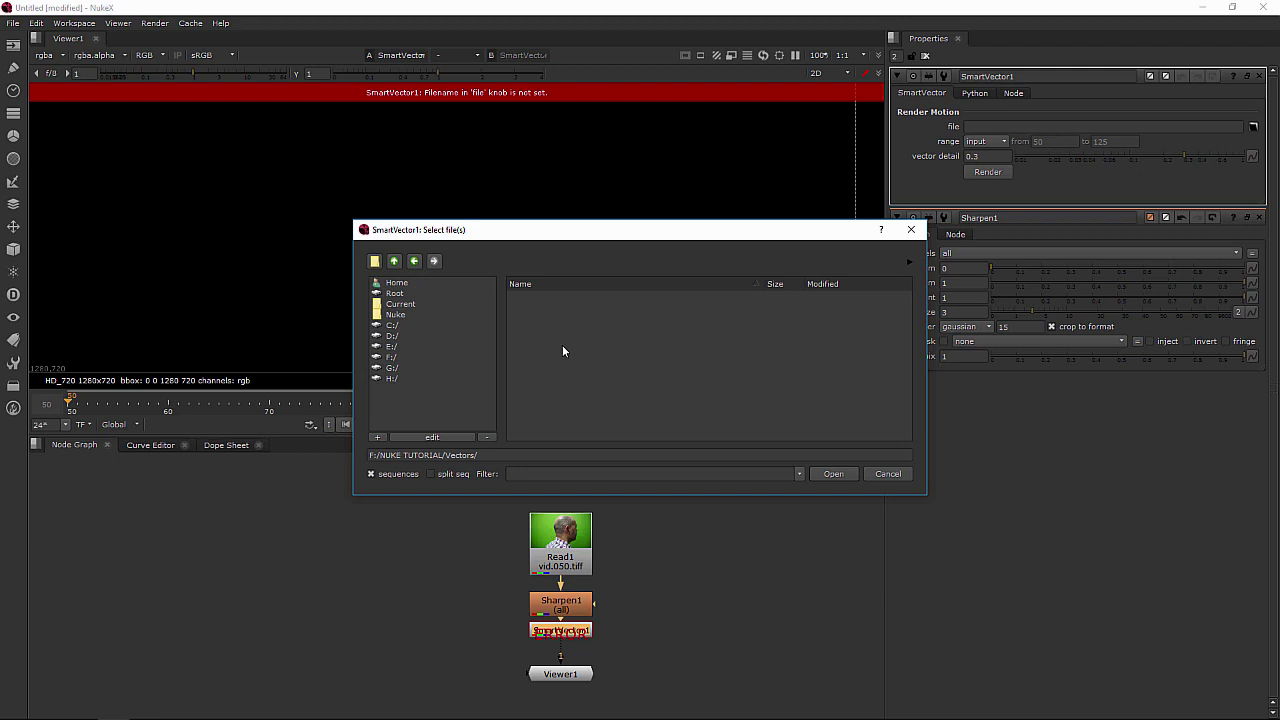
pyautogui.click(553, 453)
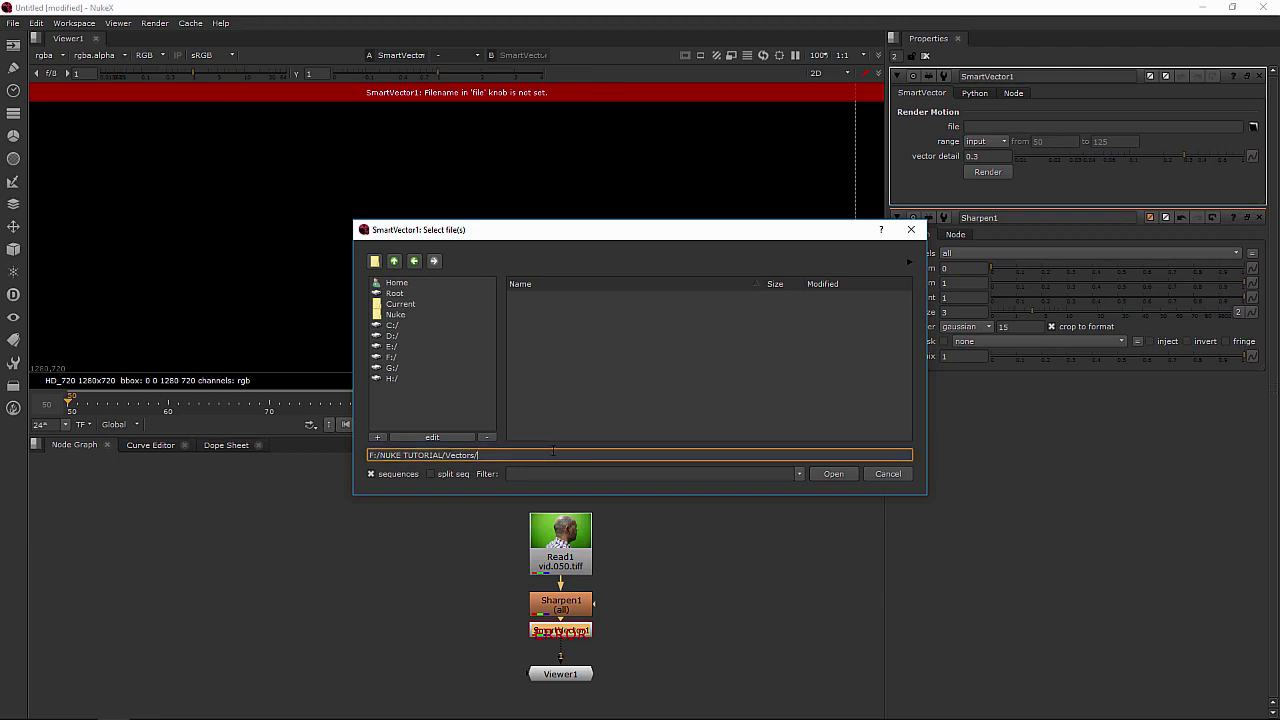
pyautogui.write('vect.###.')
pyautogui.write('exr')
pyautogui.click(832, 477)
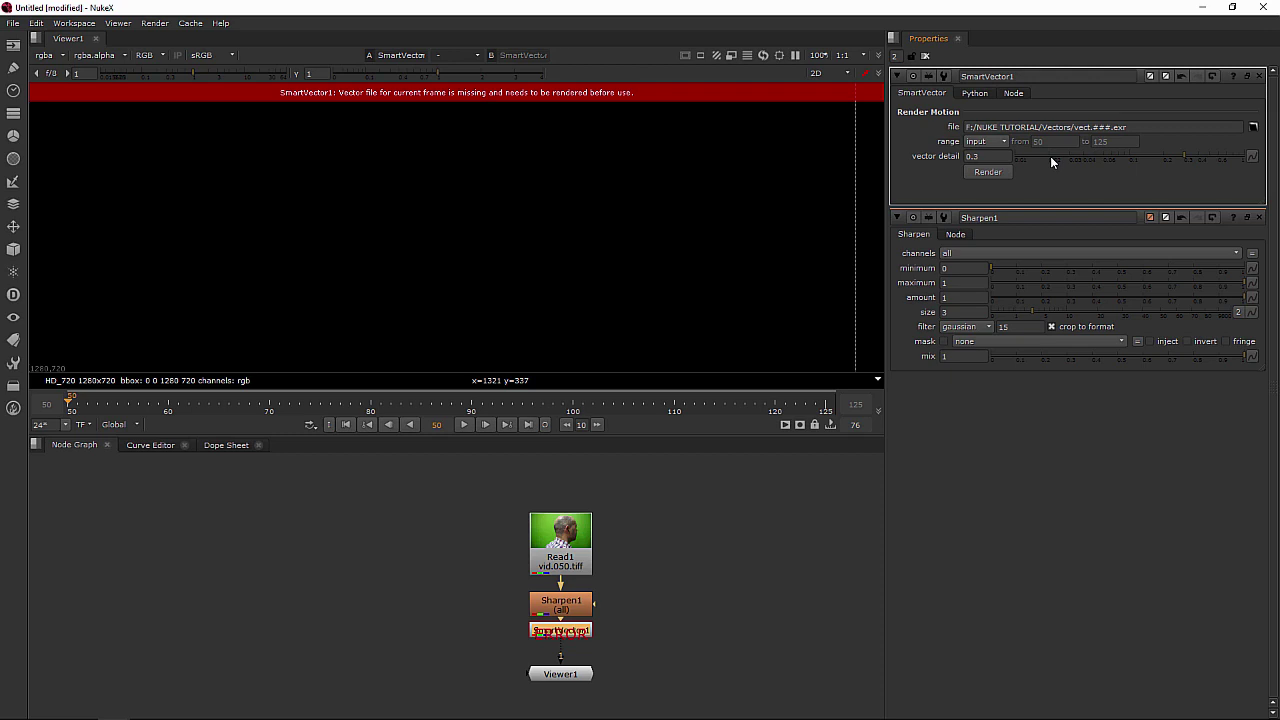
# Set the SmartVector's vector detail to 1 and render the motion vectors over the input range.
pyautogui.doubleClick(972, 156)
pyautogui.write('1')
pyautogui.click(992, 171)
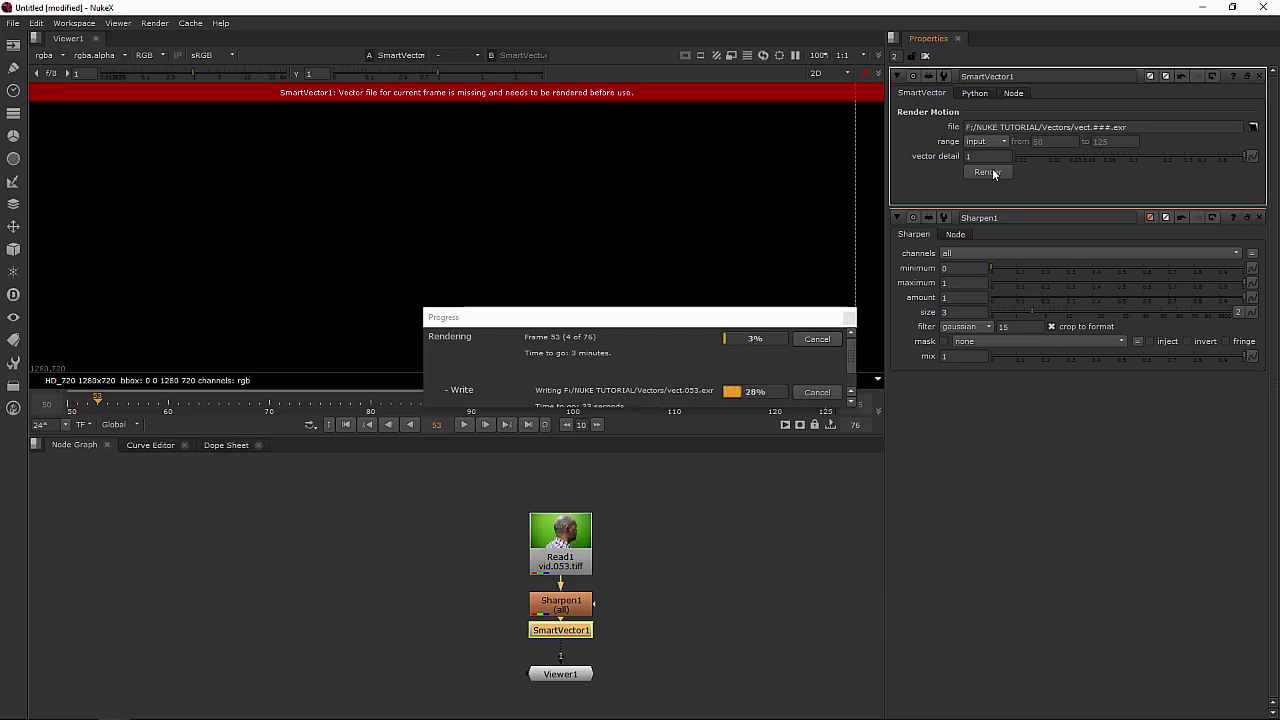
pyautogui.click(817, 392)
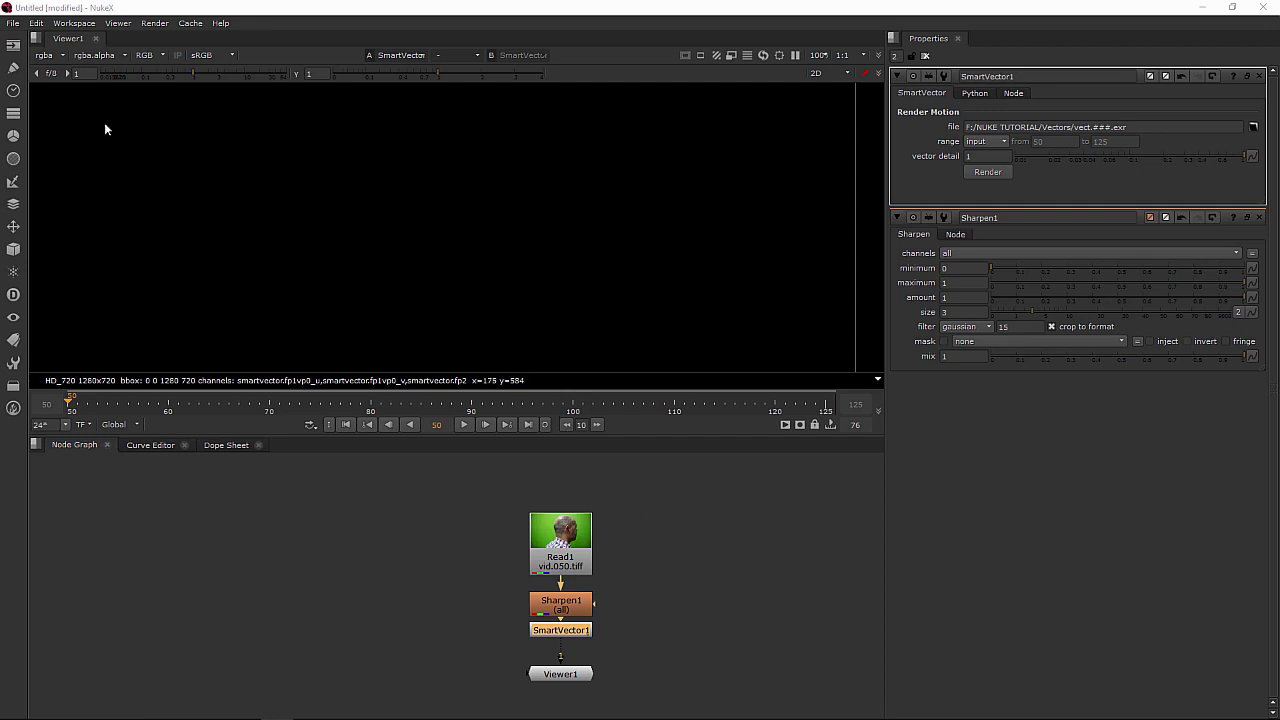
# Inspect the smartvector layer in the viewer around frame 50 and return the display to rgba.
pyautogui.click(54, 57)
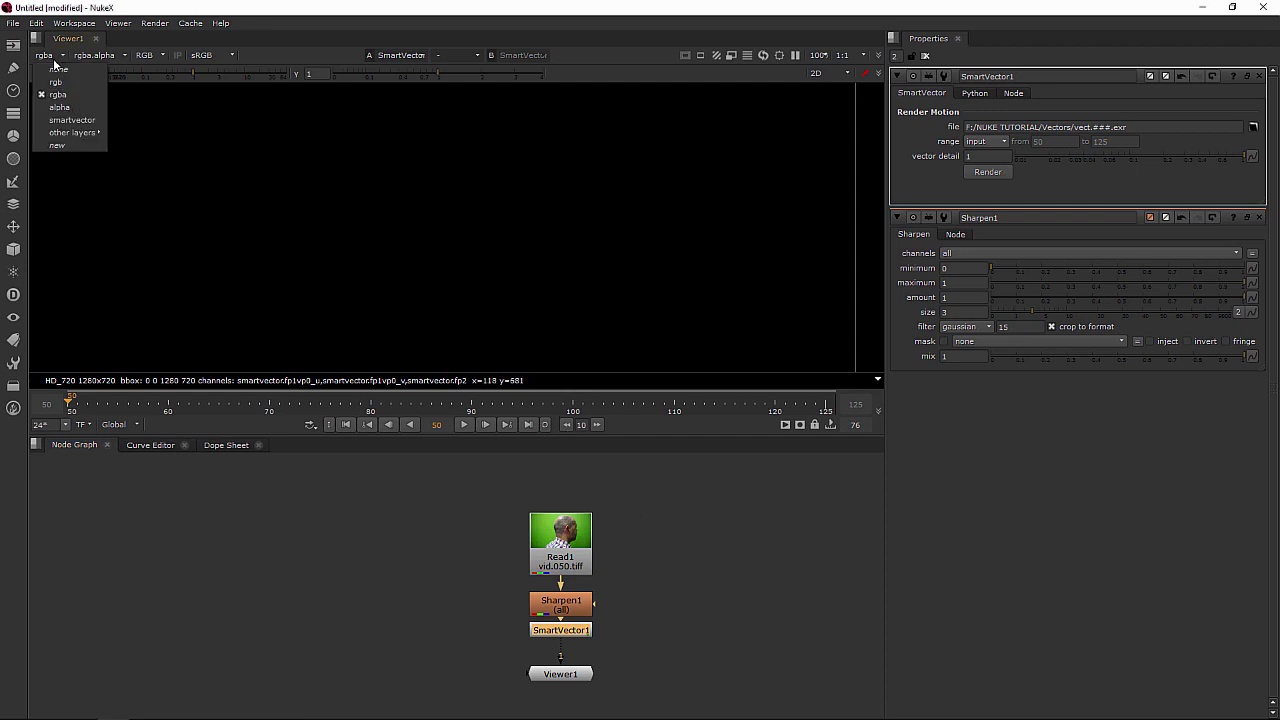
pyautogui.click(70, 120)
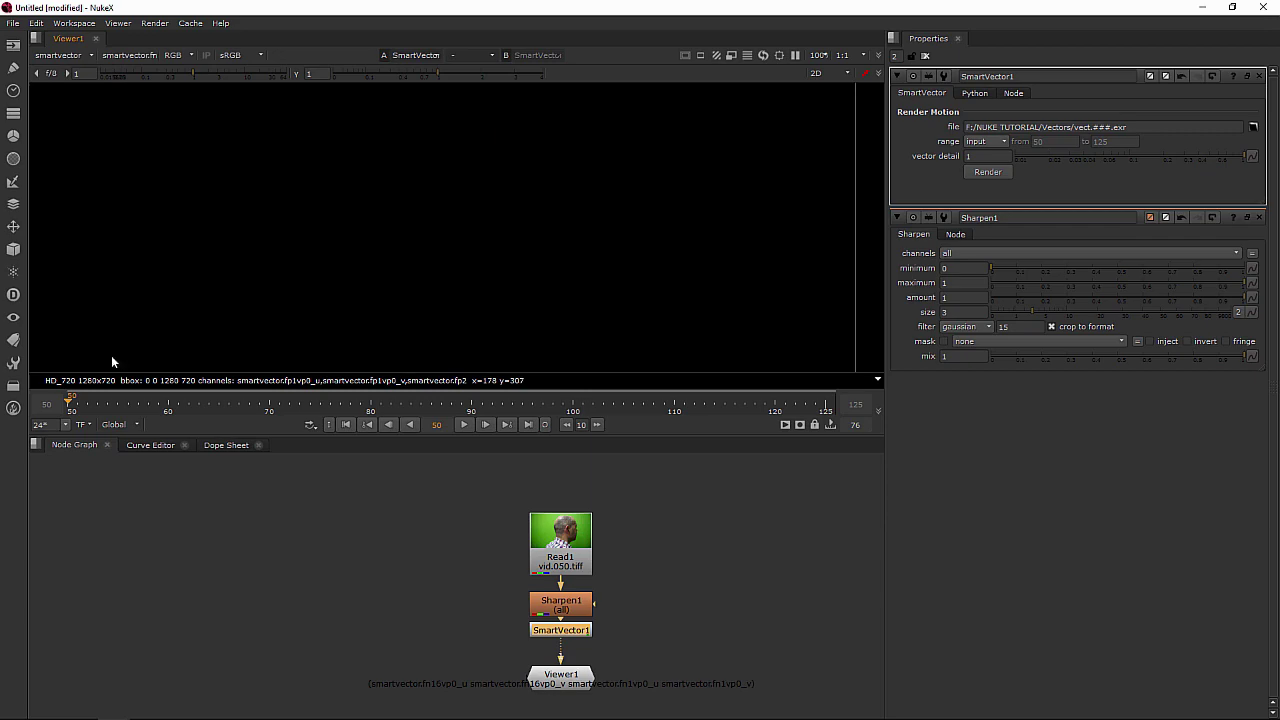
pyautogui.moveTo(92, 405)
pyautogui.mouseDown()
pyautogui.moveTo(571, 410)
pyautogui.moveTo(68, 406)
pyautogui.mouseUp()
pyautogui.click(68, 56)
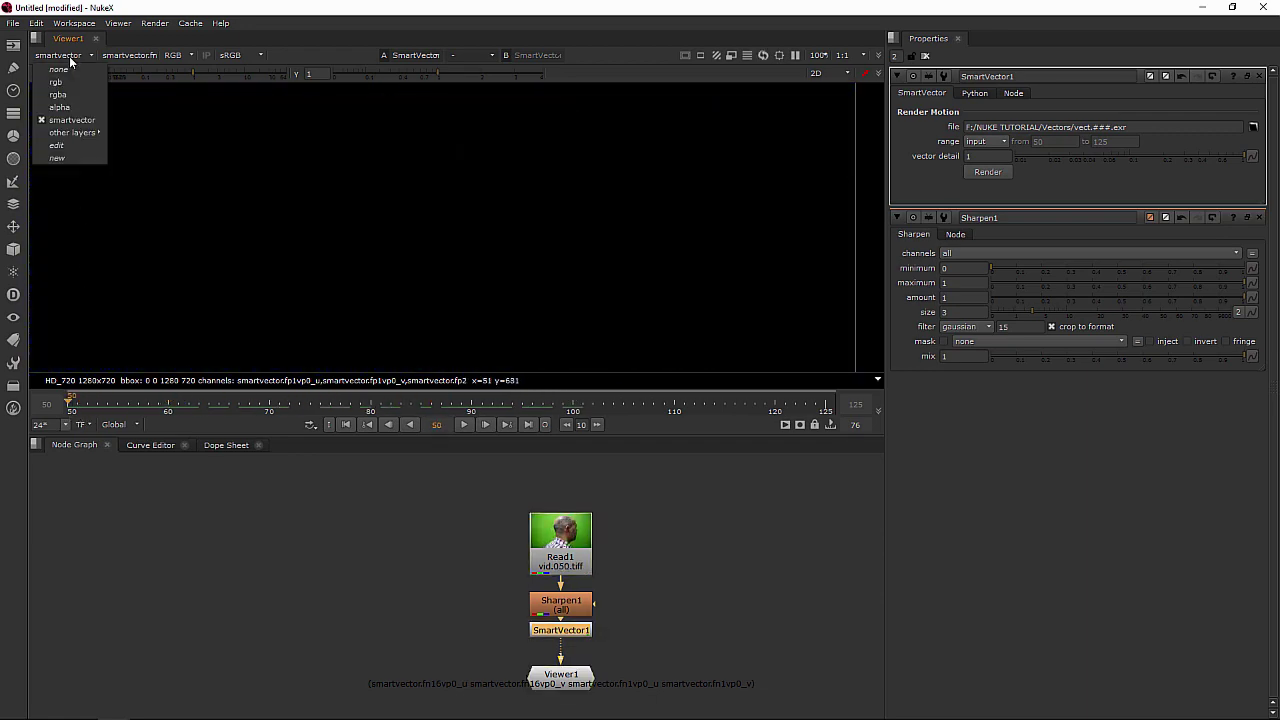
pyautogui.click(69, 96)
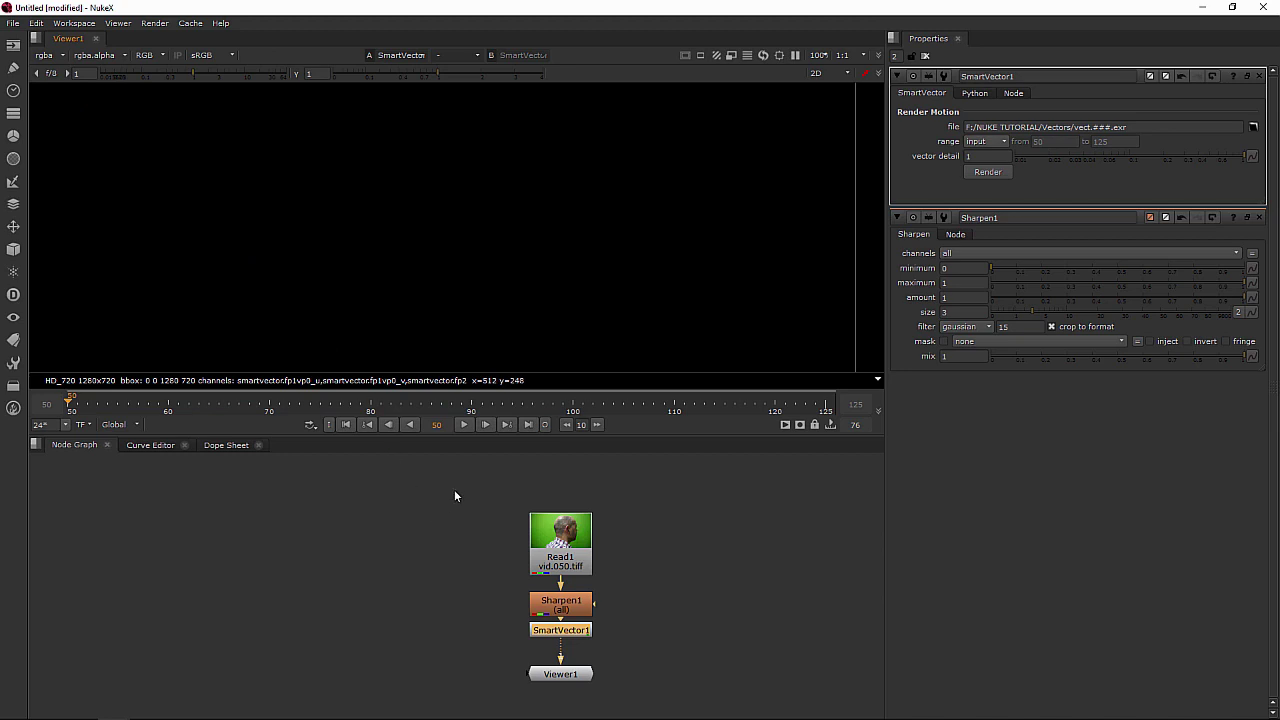
# Detach the SmartVector node from the Sharpen chain and add a VectorDistort node below it.
pyautogui.moveTo(572, 633); pyautogui.dragTo(686, 567)
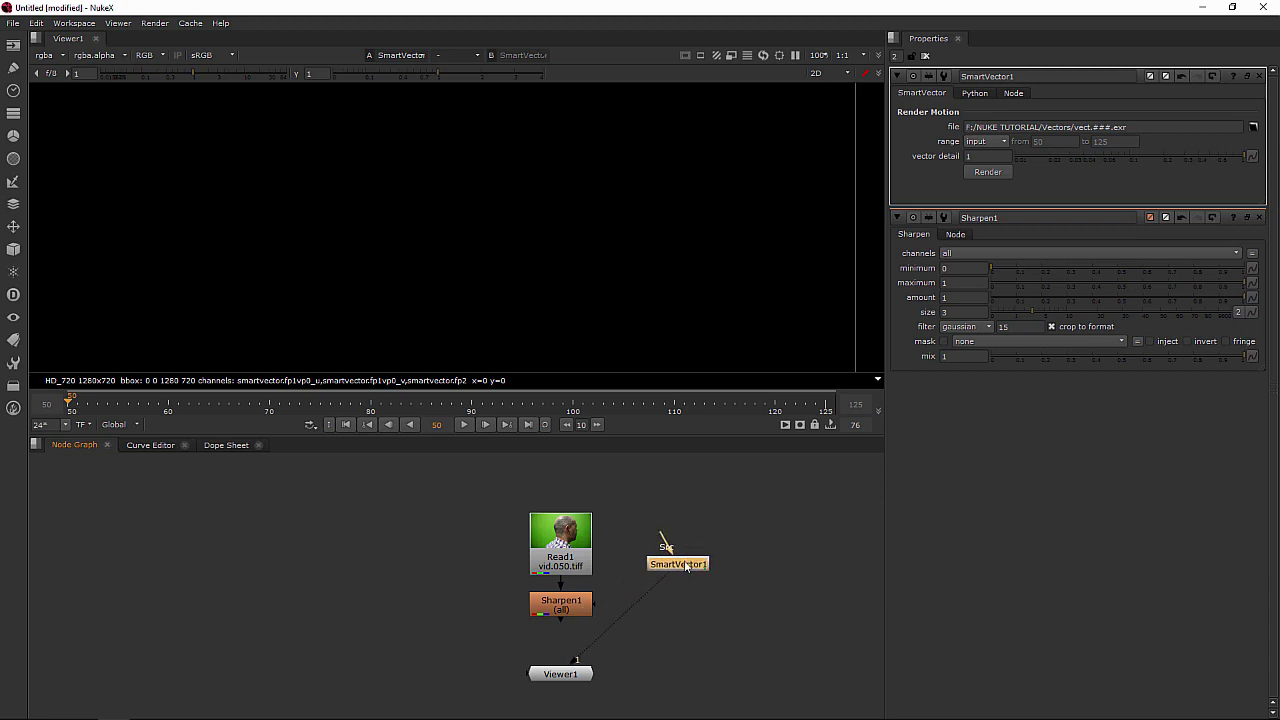
pyautogui.press('Tab')
pyautogui.write('vect')
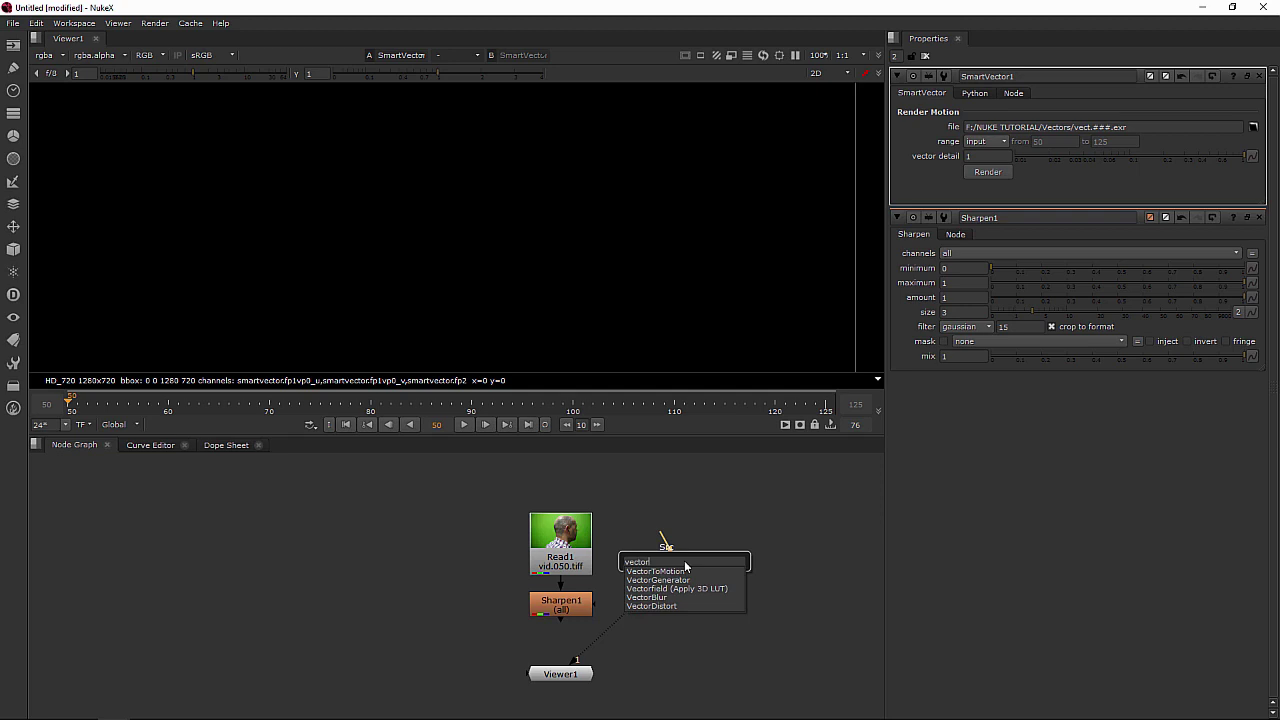
pyautogui.write('ord')
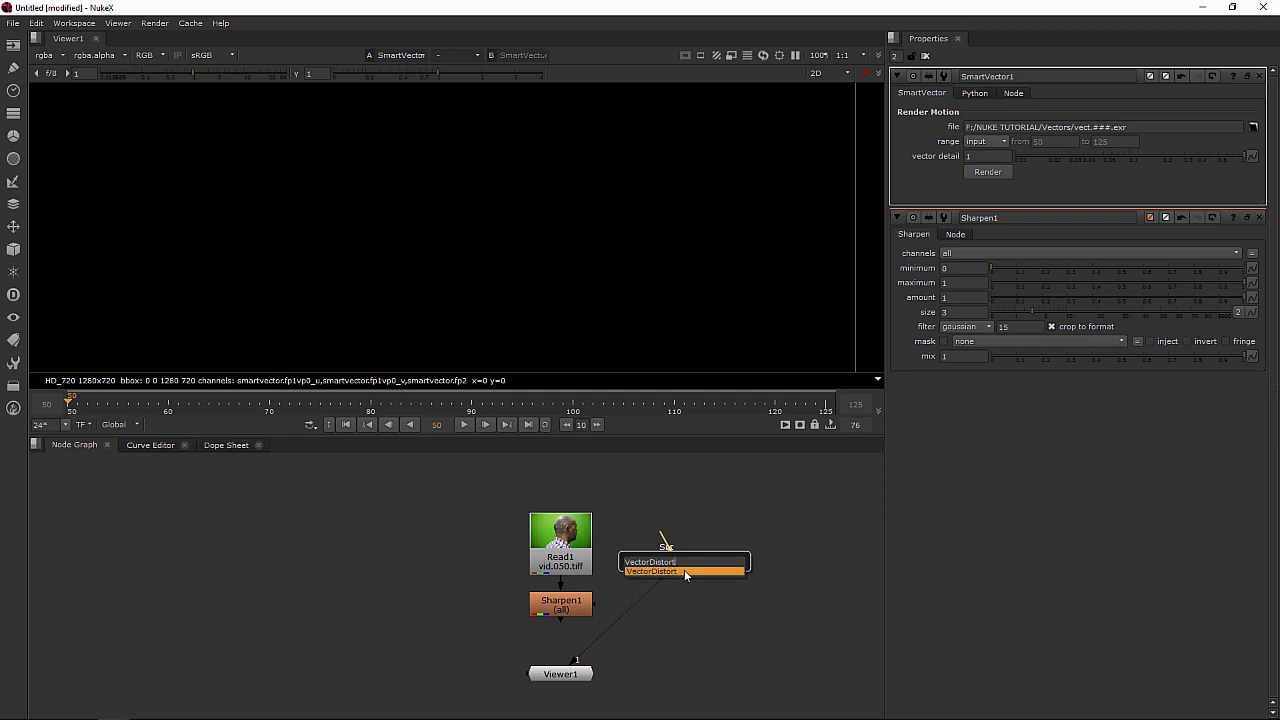
pyautogui.press('Return')
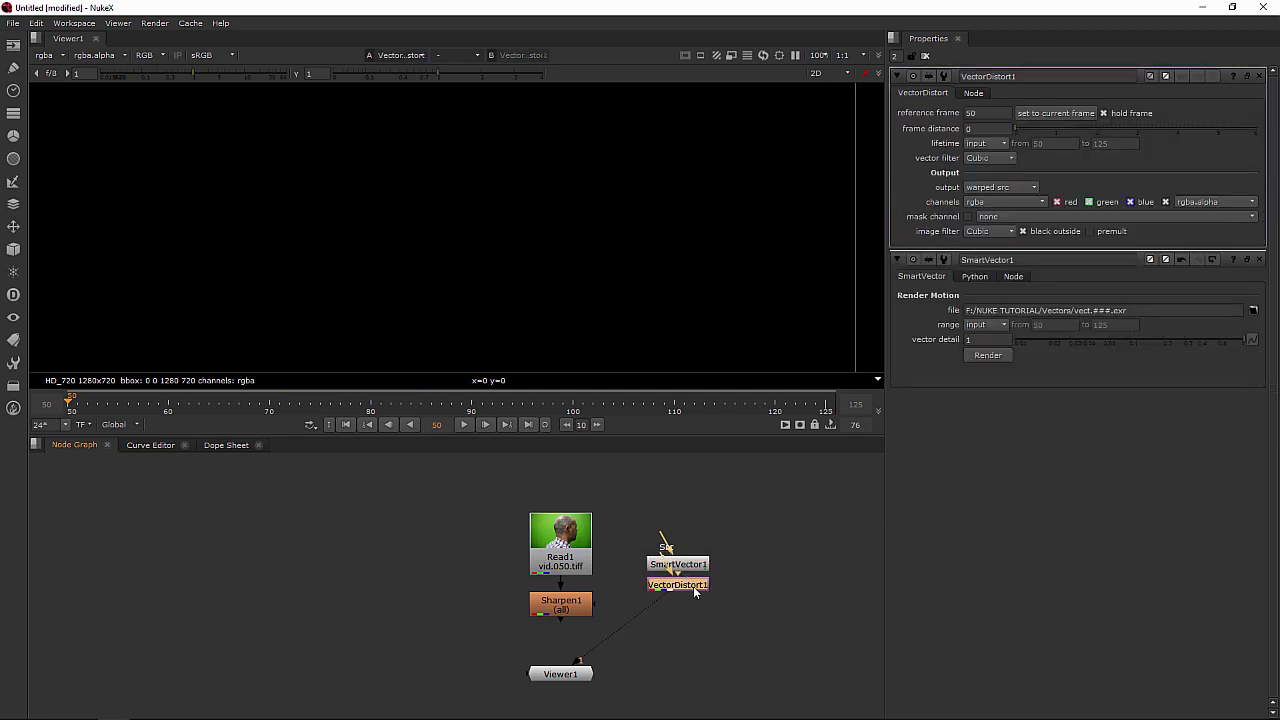
pyautogui.moveTo(693, 586); pyautogui.dragTo(697, 626)
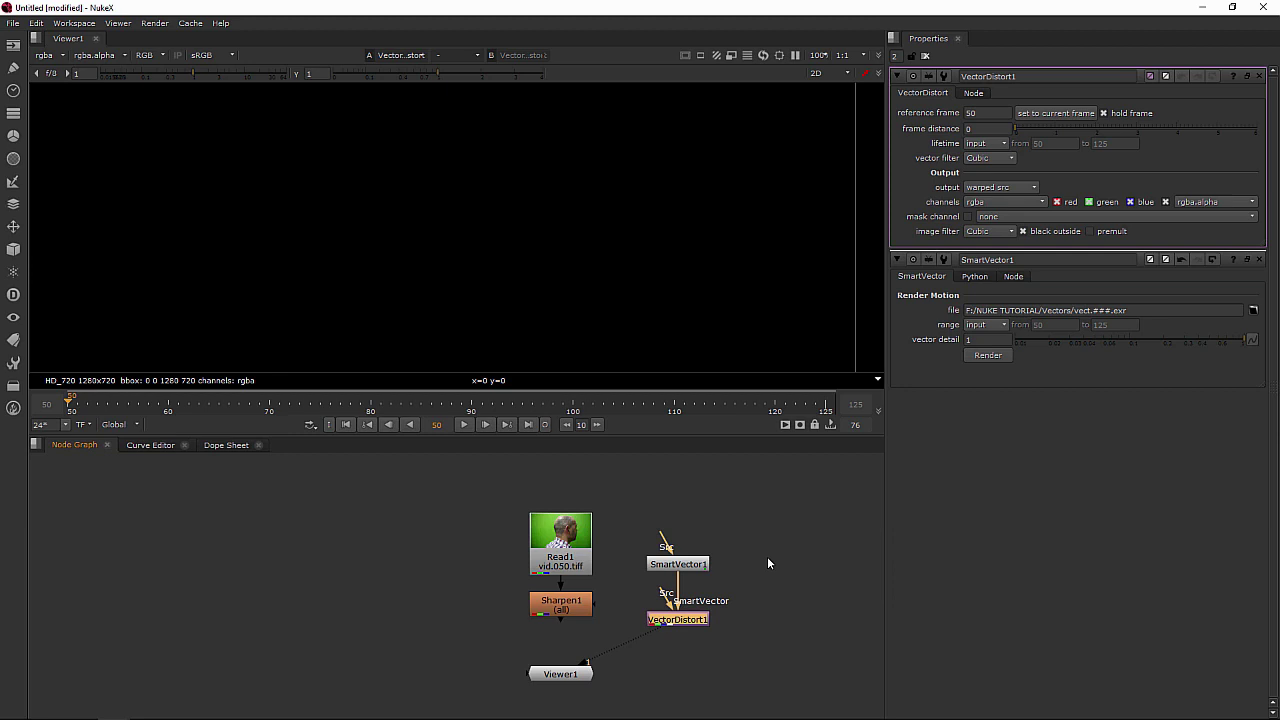
# Read in the vect.###.exr 50-125 sequence from the Vectors folder and connect it to VectorDistort's SmartVector input.
pyautogui.press('Tab')
pyautogui.write('re')
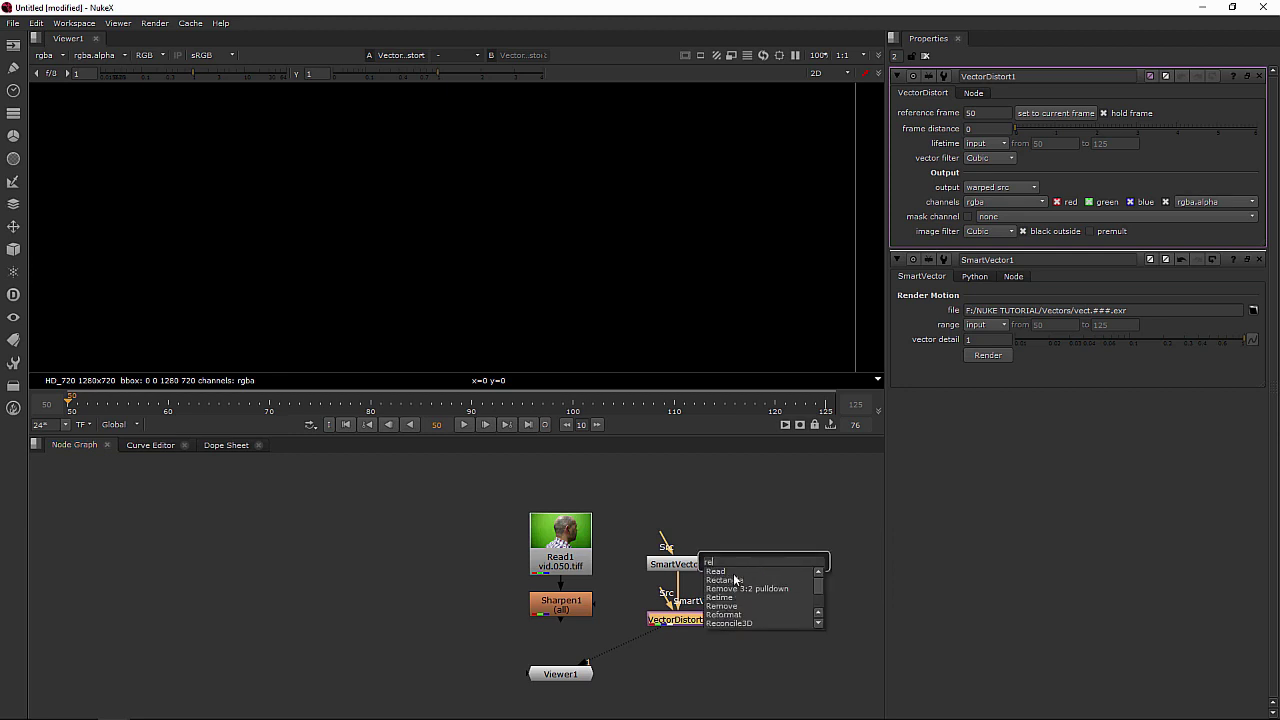
pyautogui.click(733, 572)
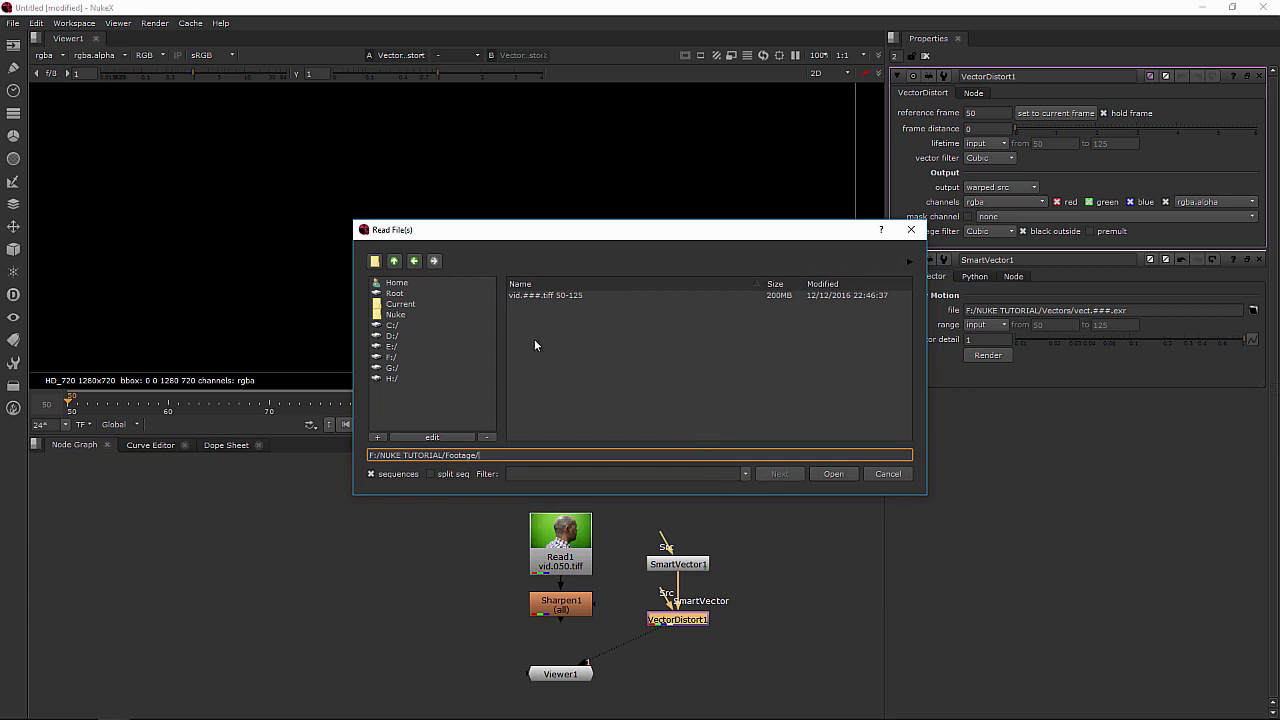
pyautogui.click(394, 262)
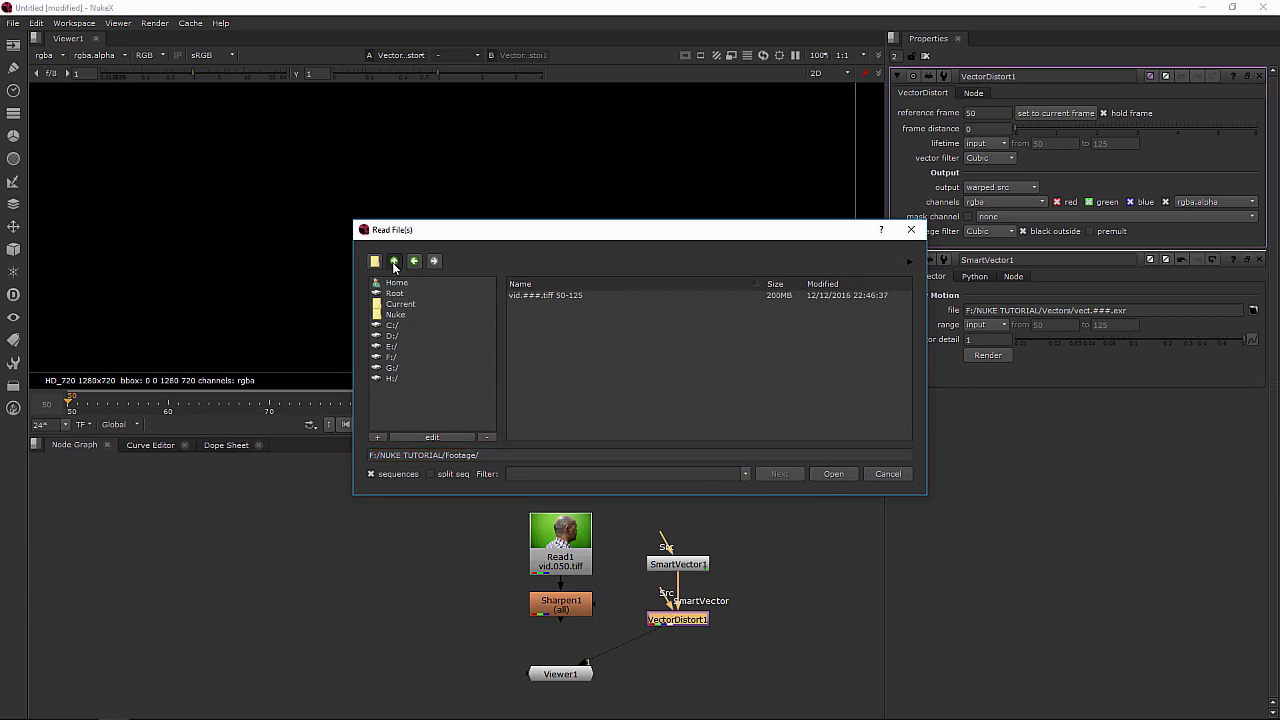
pyautogui.doubleClick(530, 346)
pyautogui.click(547, 295)
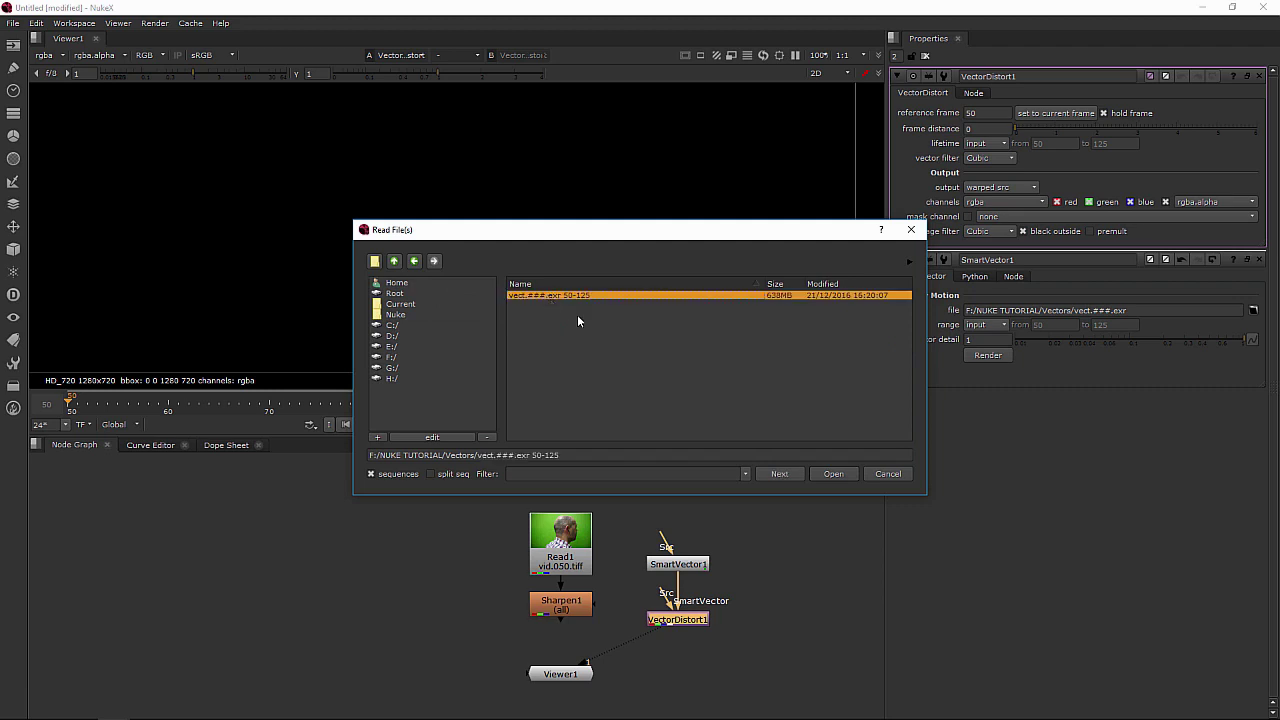
pyautogui.click(832, 474)
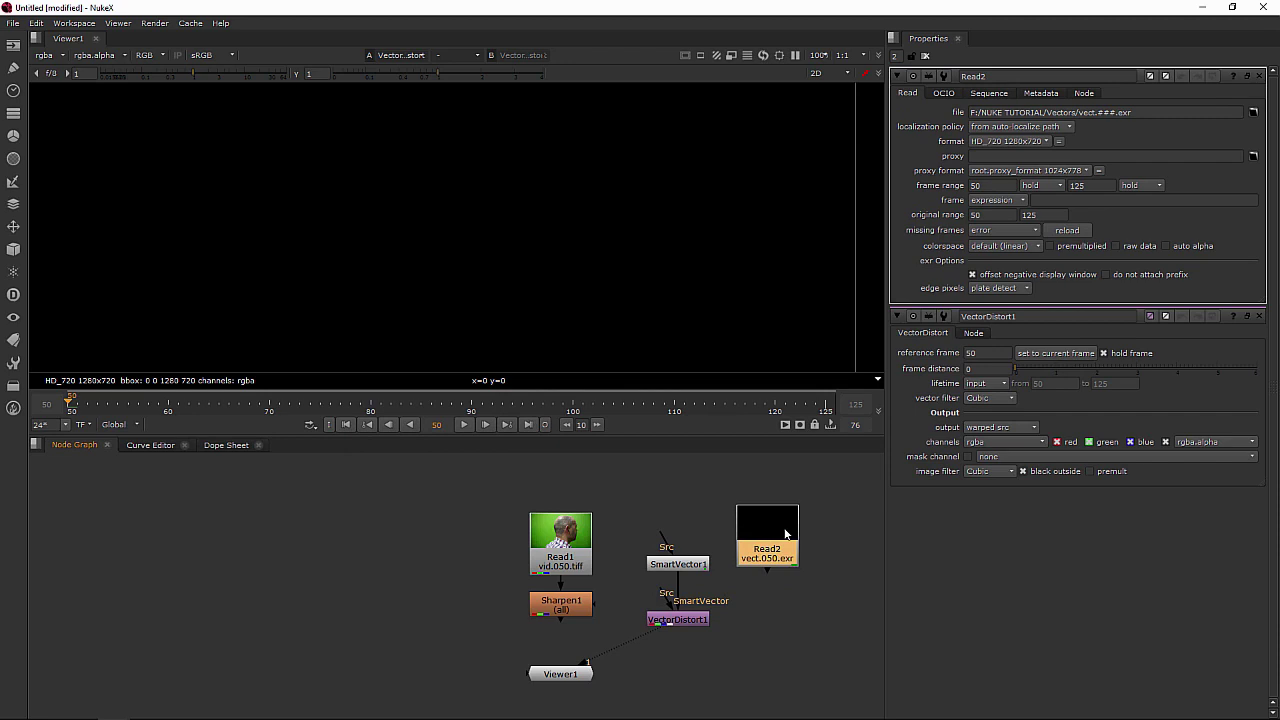
pyautogui.moveTo(683, 605); pyautogui.dragTo(773, 543)
pyautogui.moveTo(1012, 369)
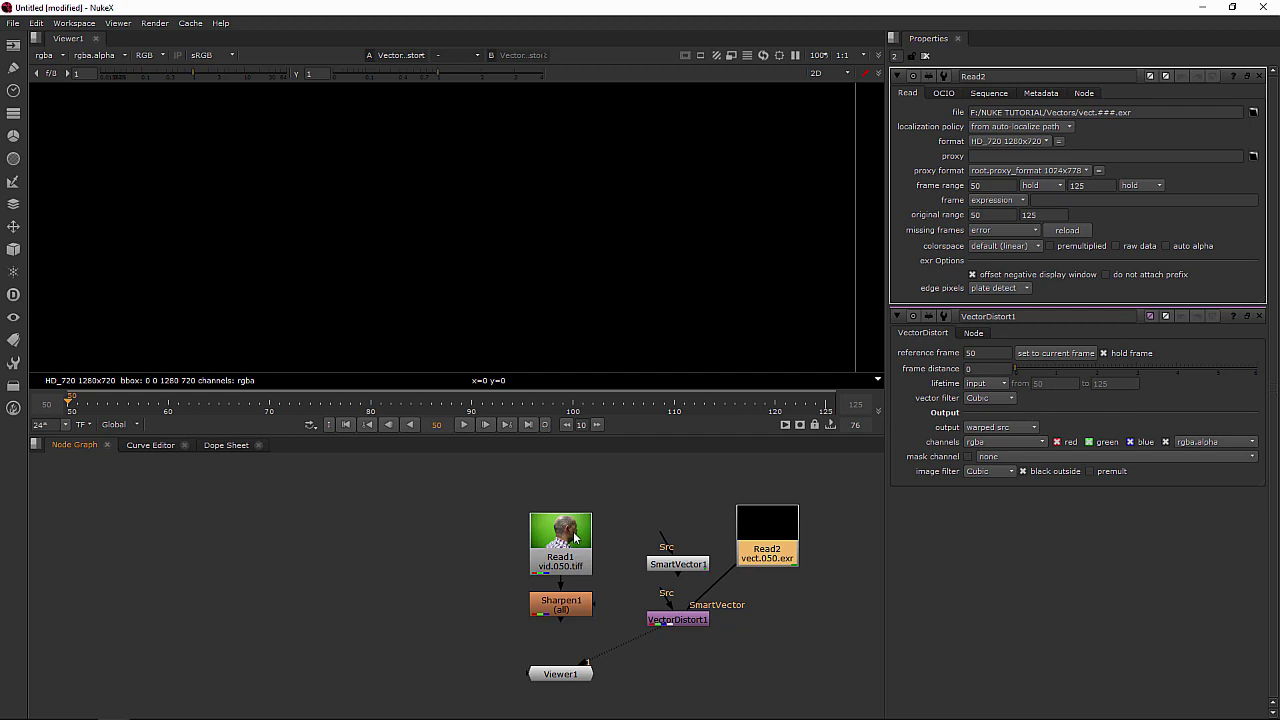
# View the head footage at frame 125 and set the VectorDistort reference frame to 125.
pyautogui.moveTo(573, 536); pyautogui.dragTo(573, 515)
pyautogui.press('1')
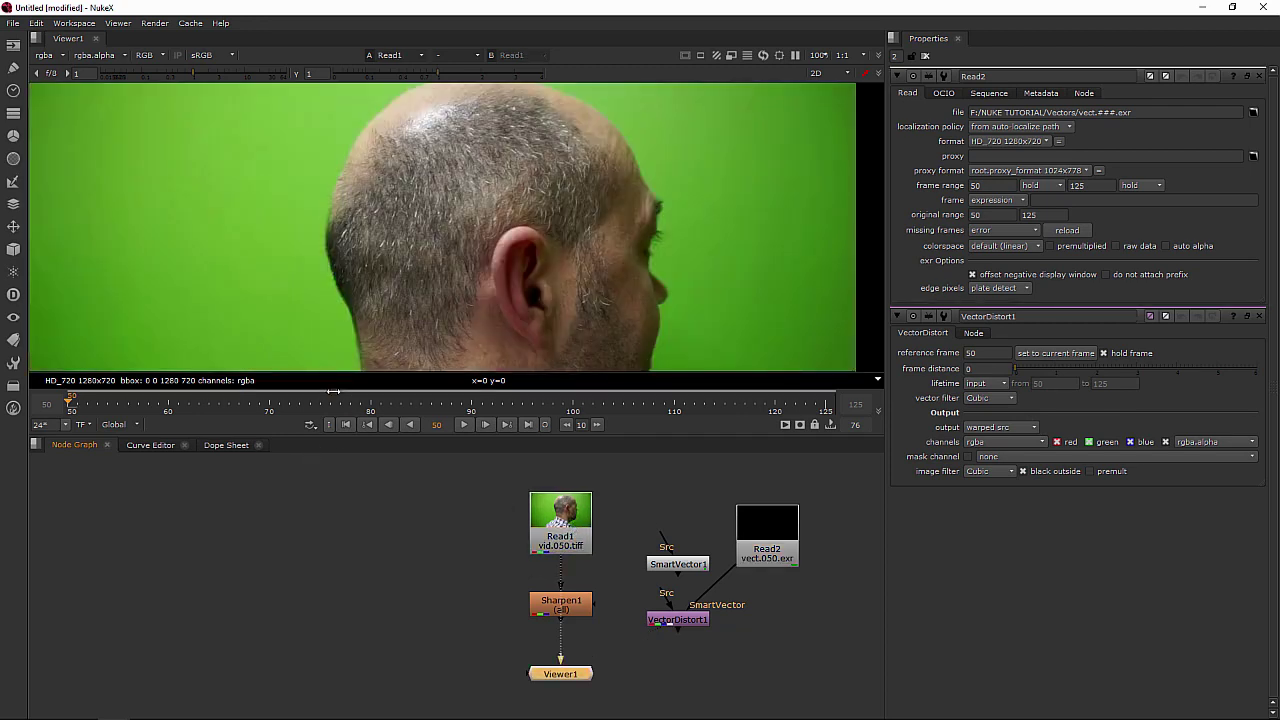
pyautogui.moveTo(291, 403); pyautogui.dragTo(826, 424)
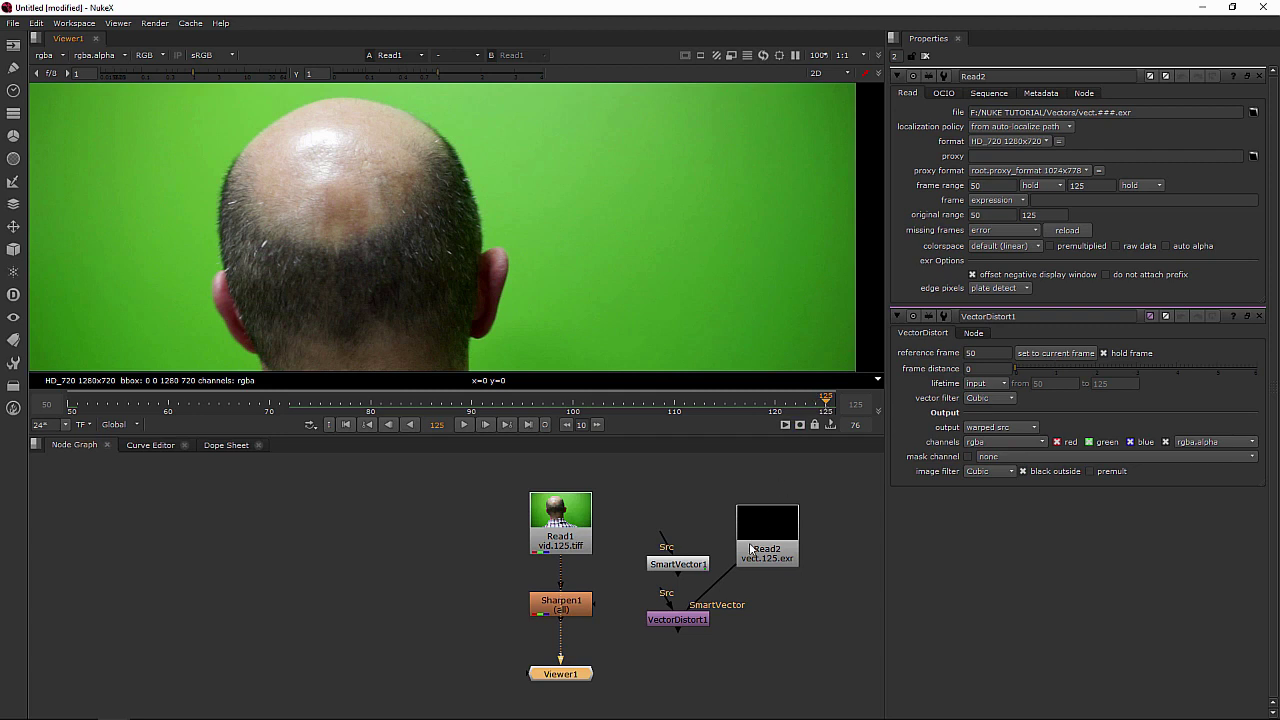
pyautogui.doubleClick(686, 618)
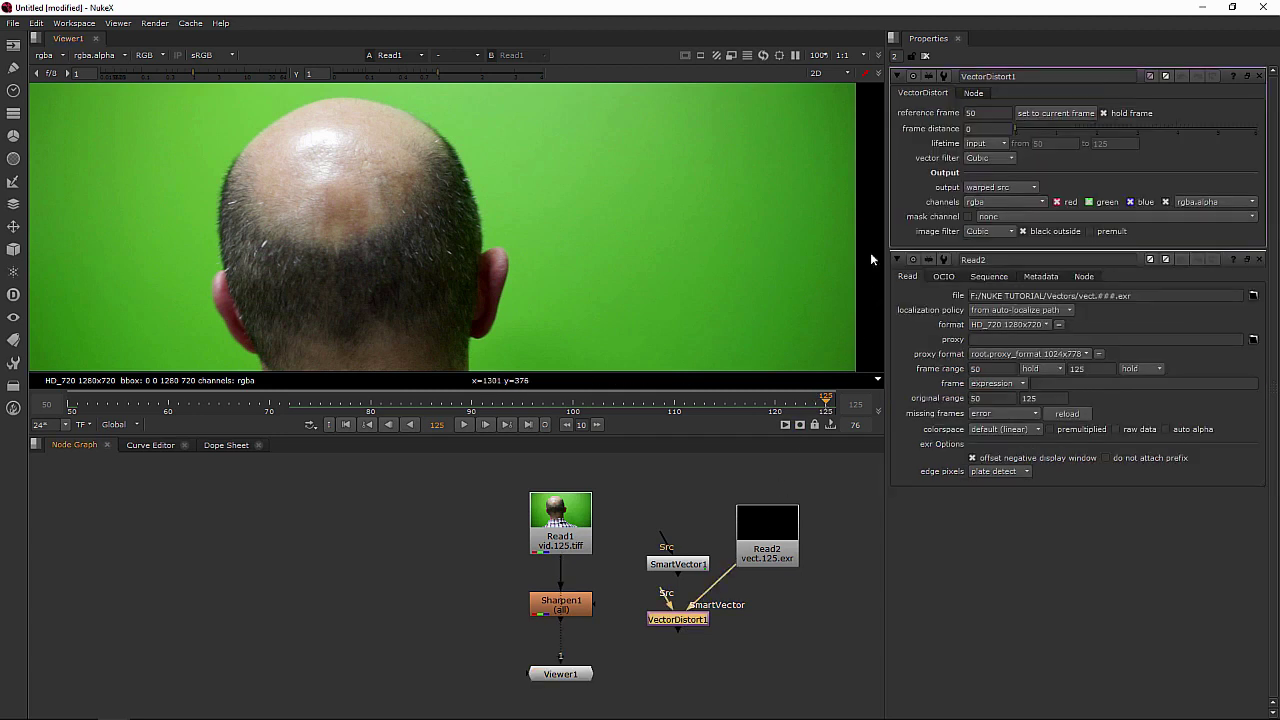
pyautogui.doubleClick(984, 114)
pyautogui.write('125')
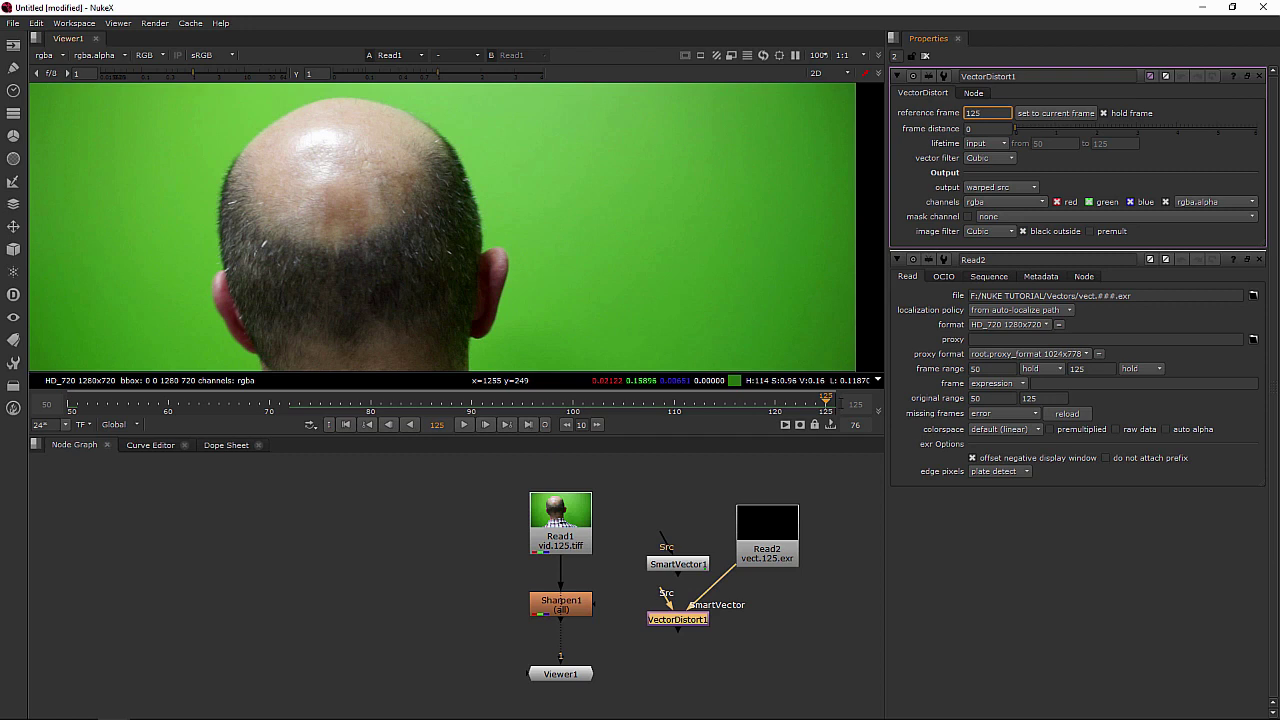
pyautogui.click(1016, 119)
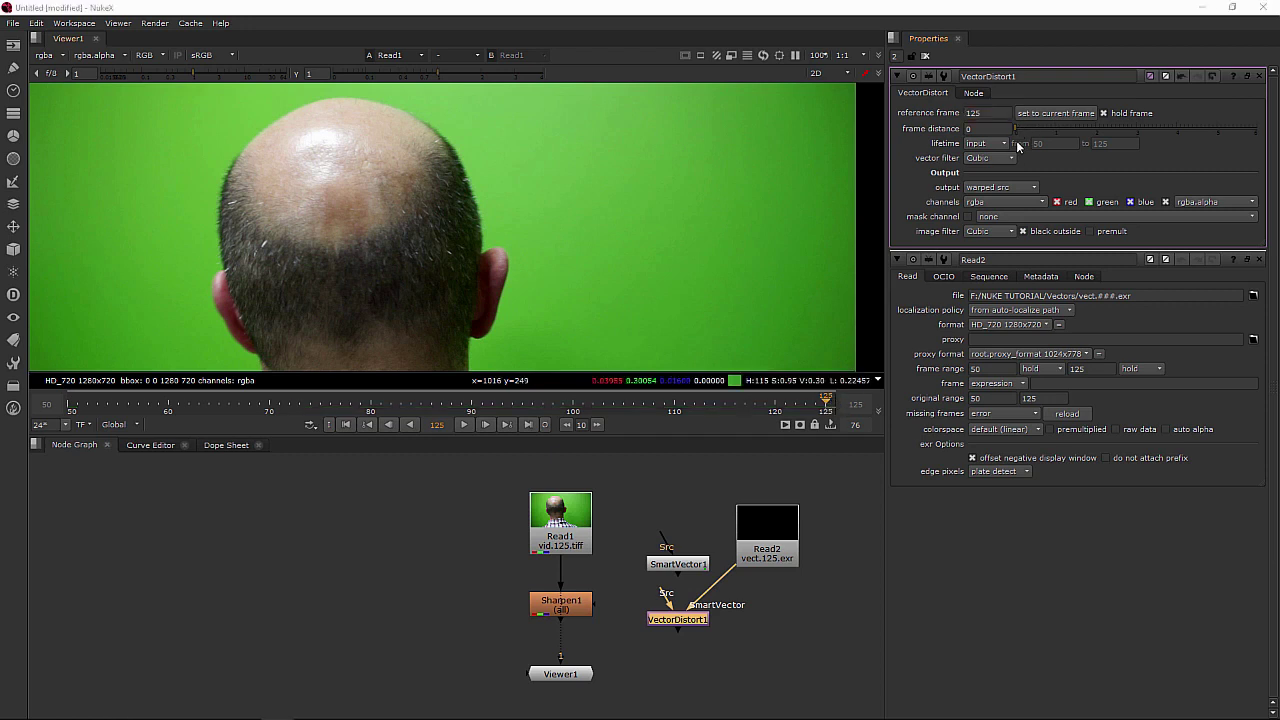
# Read in usb.jpg from the F:/NUKE TUTORIAL/Asset folder in the empty area beside the vector nodes.
pyautogui.moveTo(595, 482); pyautogui.dragTo(418, 486, button='middle')
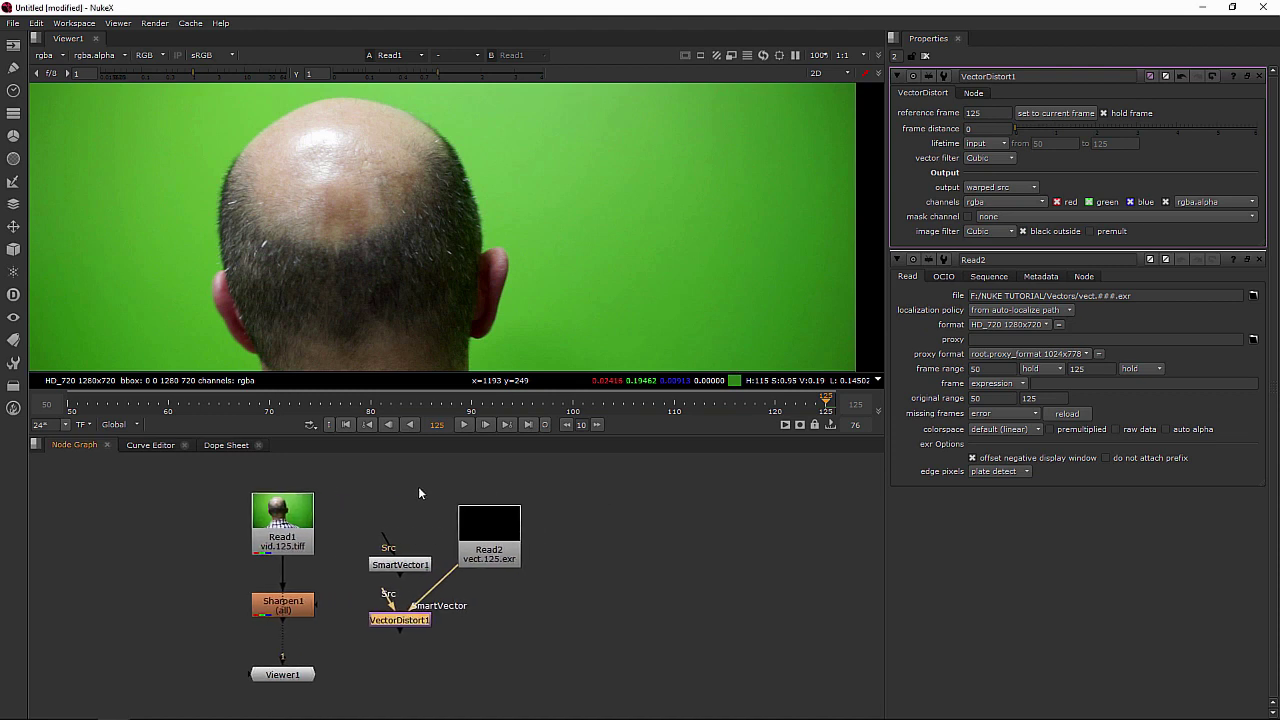
pyautogui.moveTo(651, 558); pyautogui.dragTo(623, 559, button='middle')
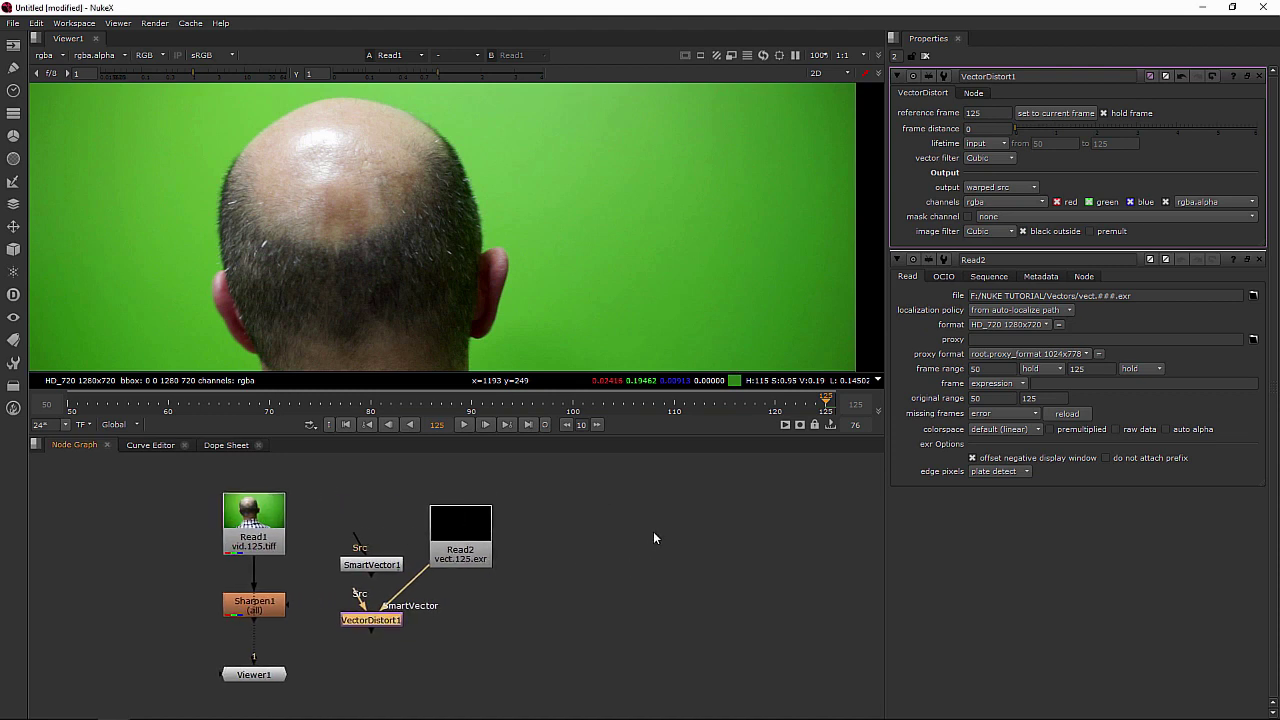
pyautogui.click(653, 538)
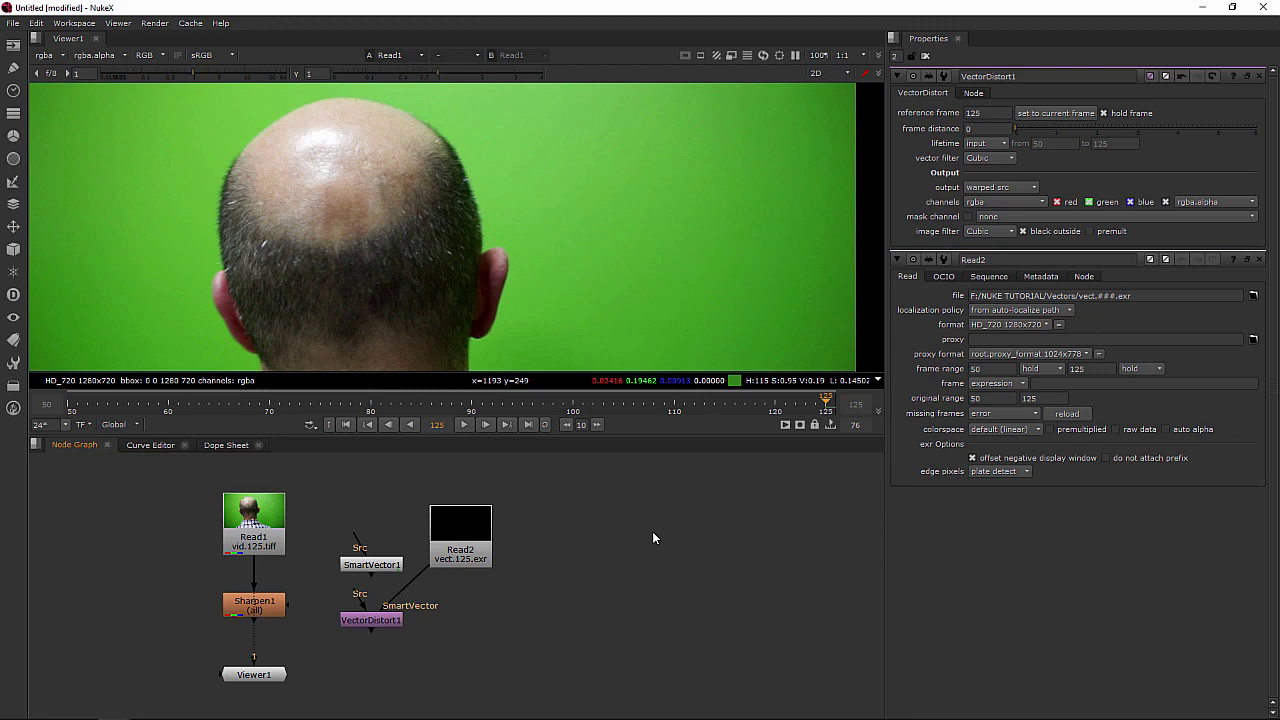
pyautogui.press('Tab')
pyautogui.press('Return')
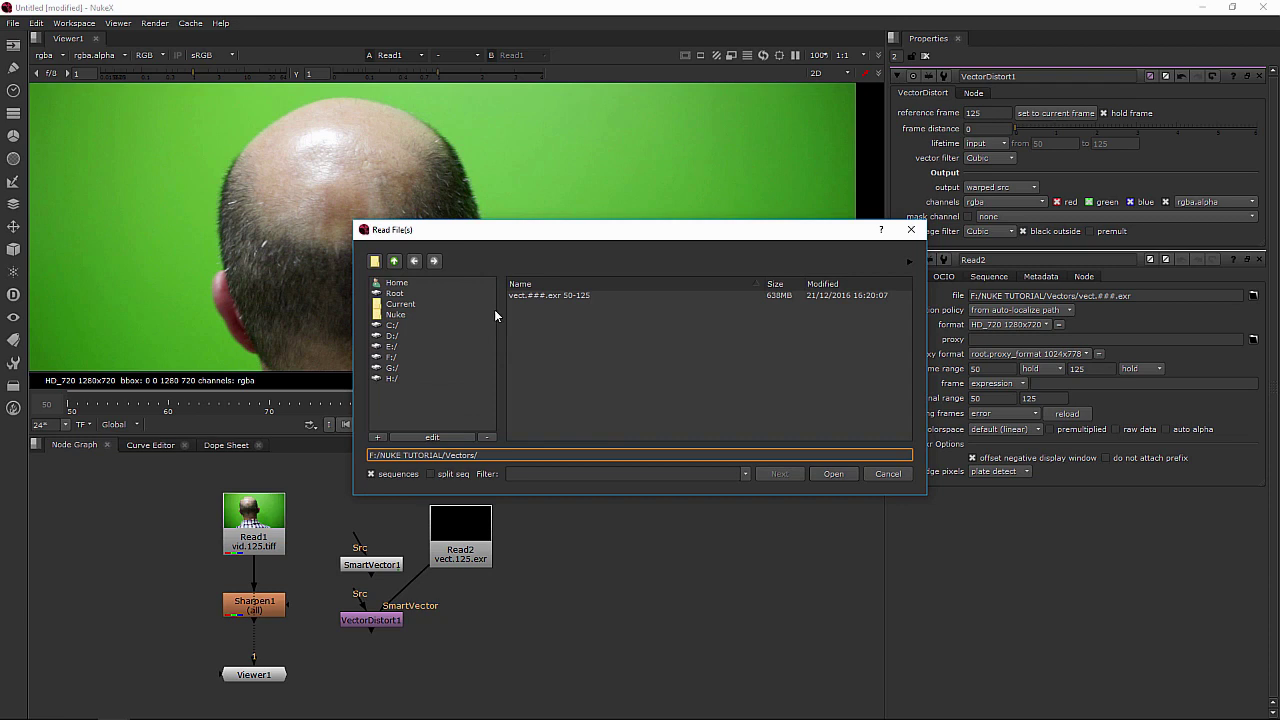
pyautogui.click(394, 260)
pyautogui.doubleClick(522, 295)
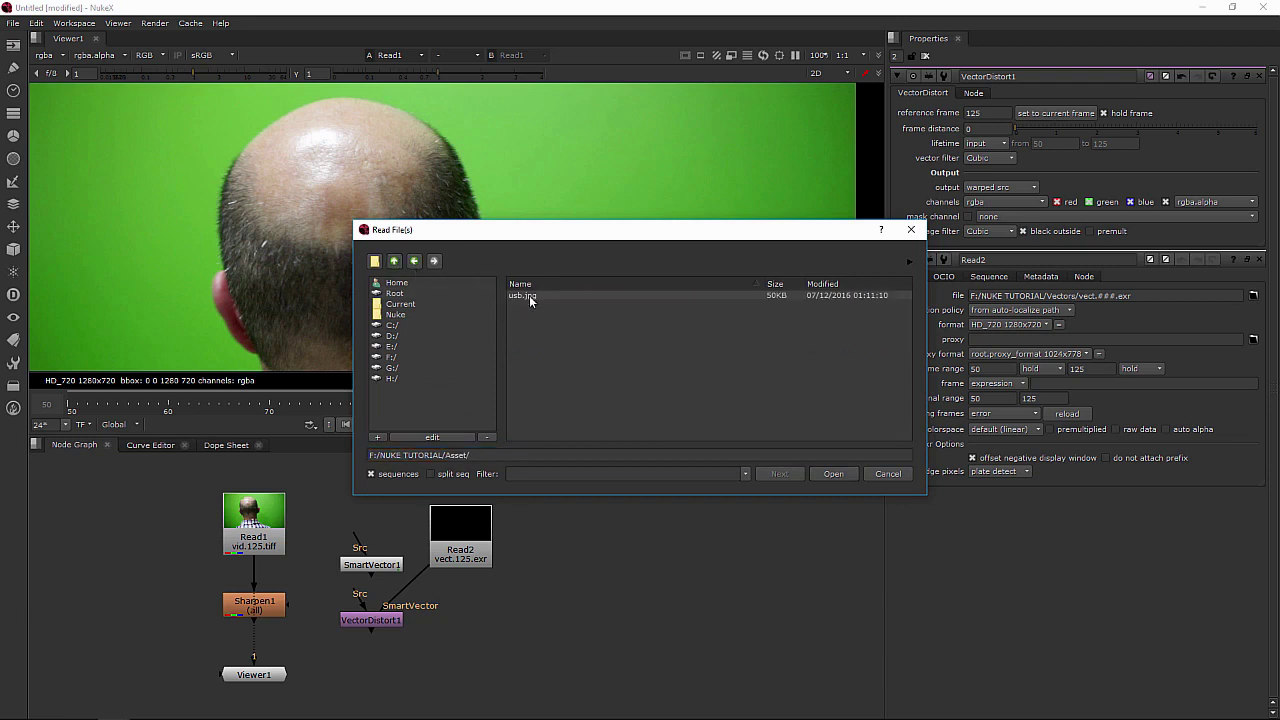
pyautogui.click(545, 296)
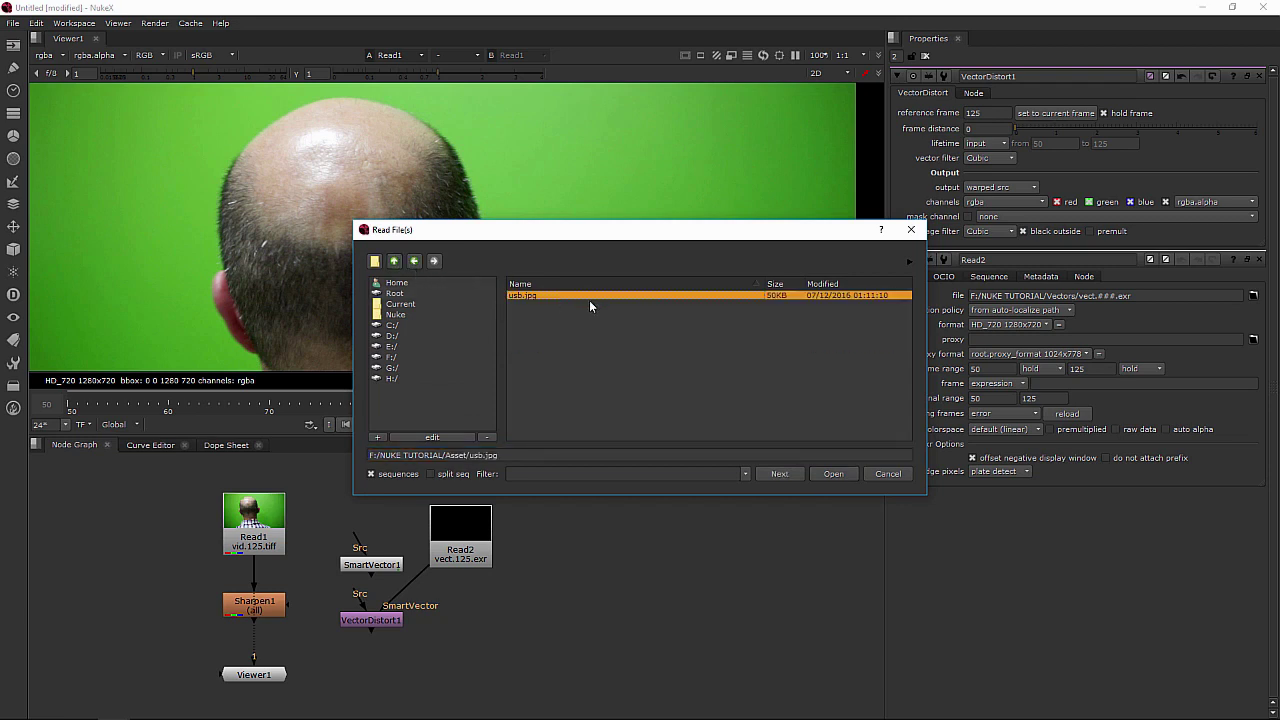
pyautogui.click(833, 474)
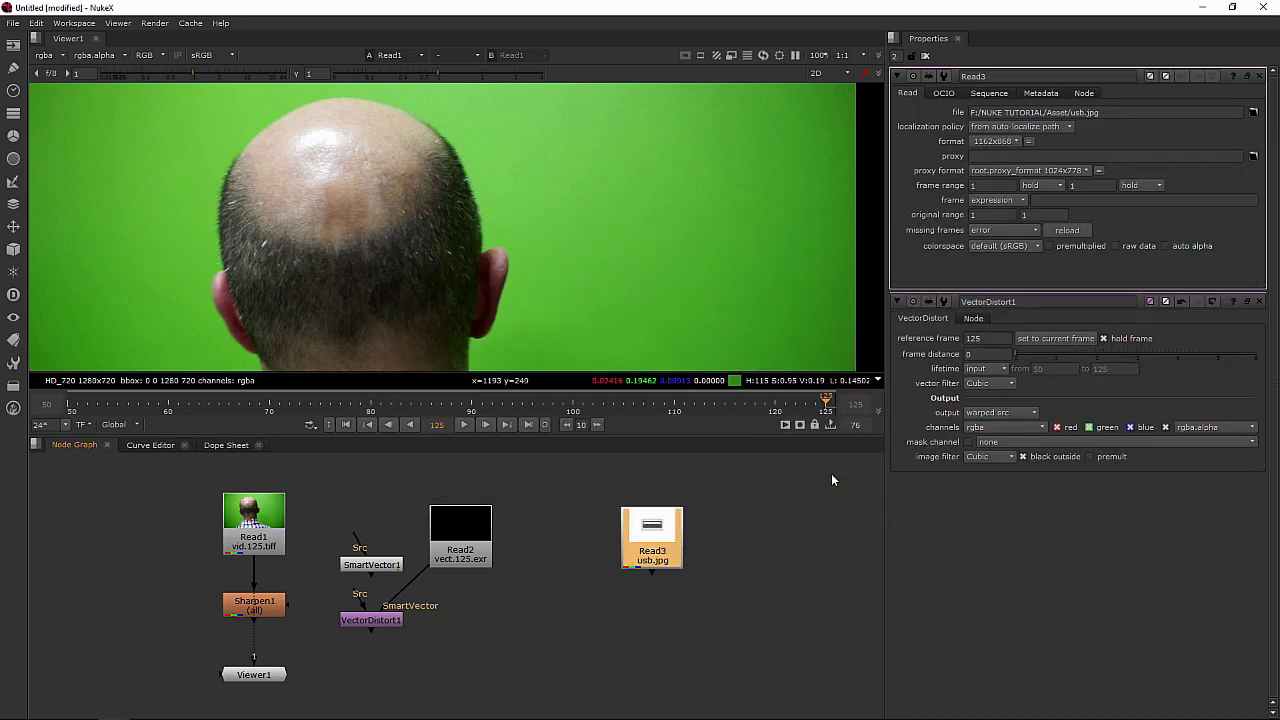
pyautogui.click(778, 486)
# Add an Emboss node below the usb.jpg Read node and show its result in the viewer.
pyautogui.click(668, 530)
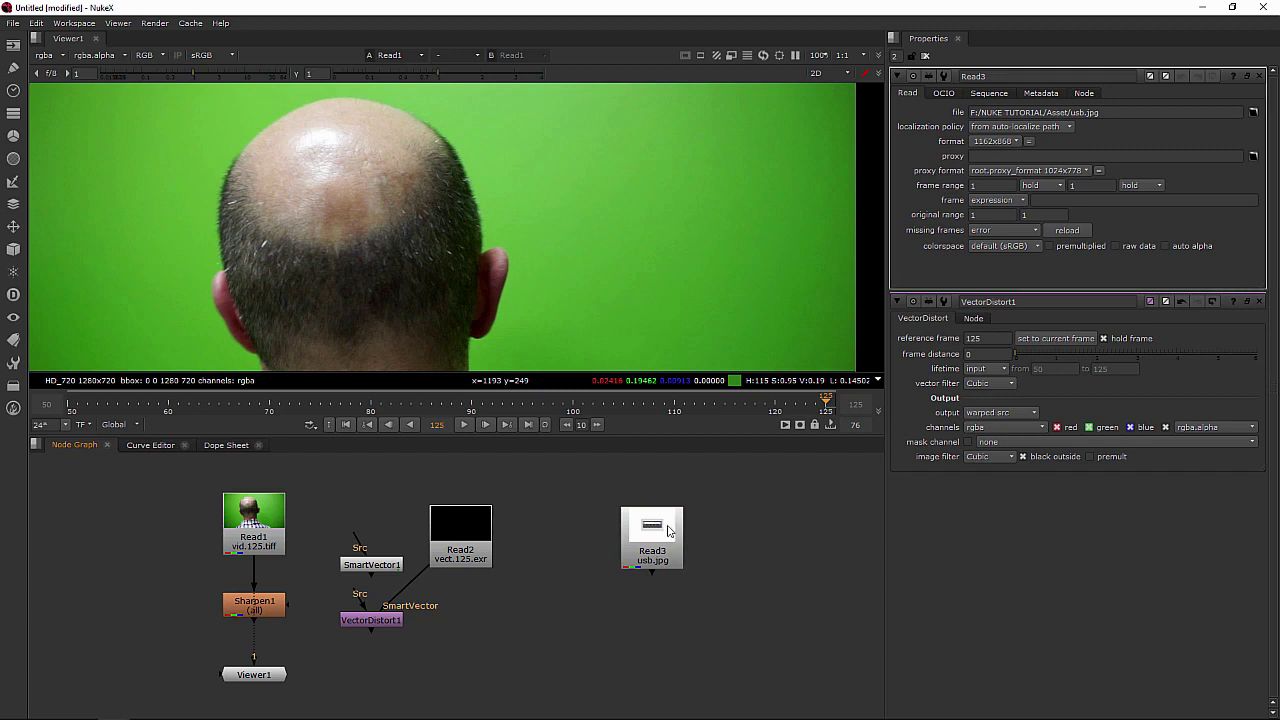
pyautogui.press('Tab')
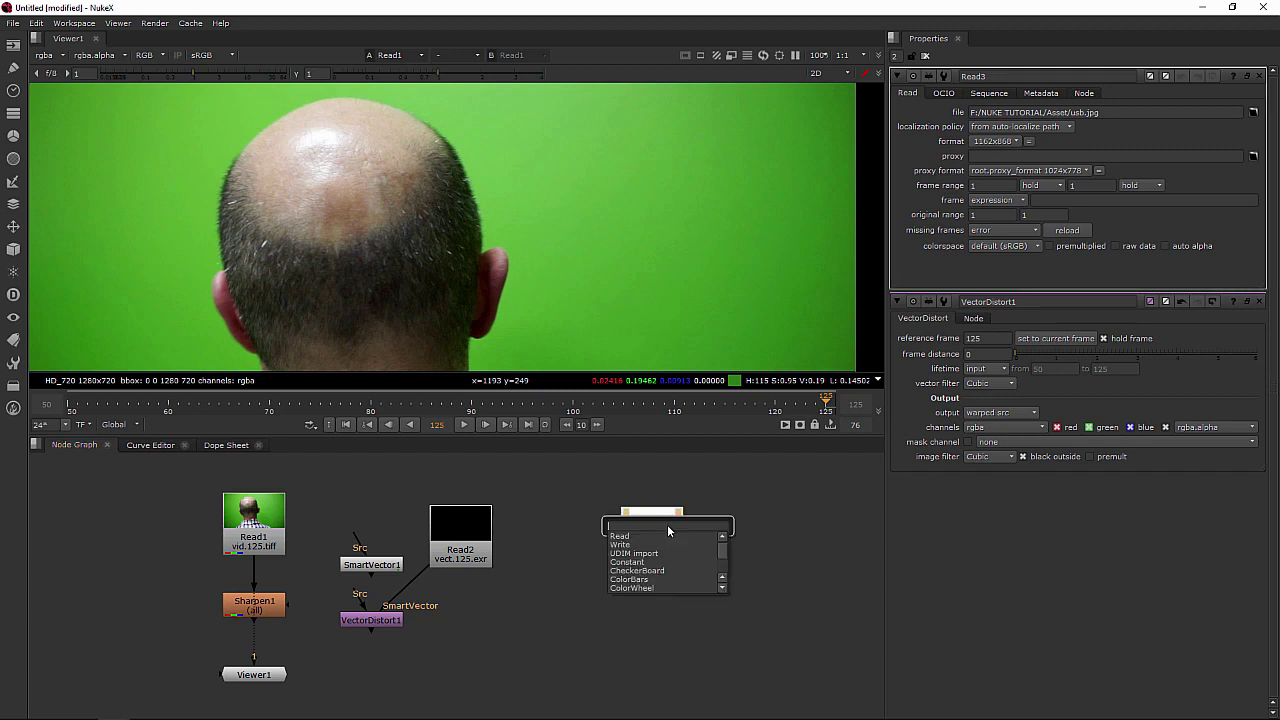
pyautogui.write('em')
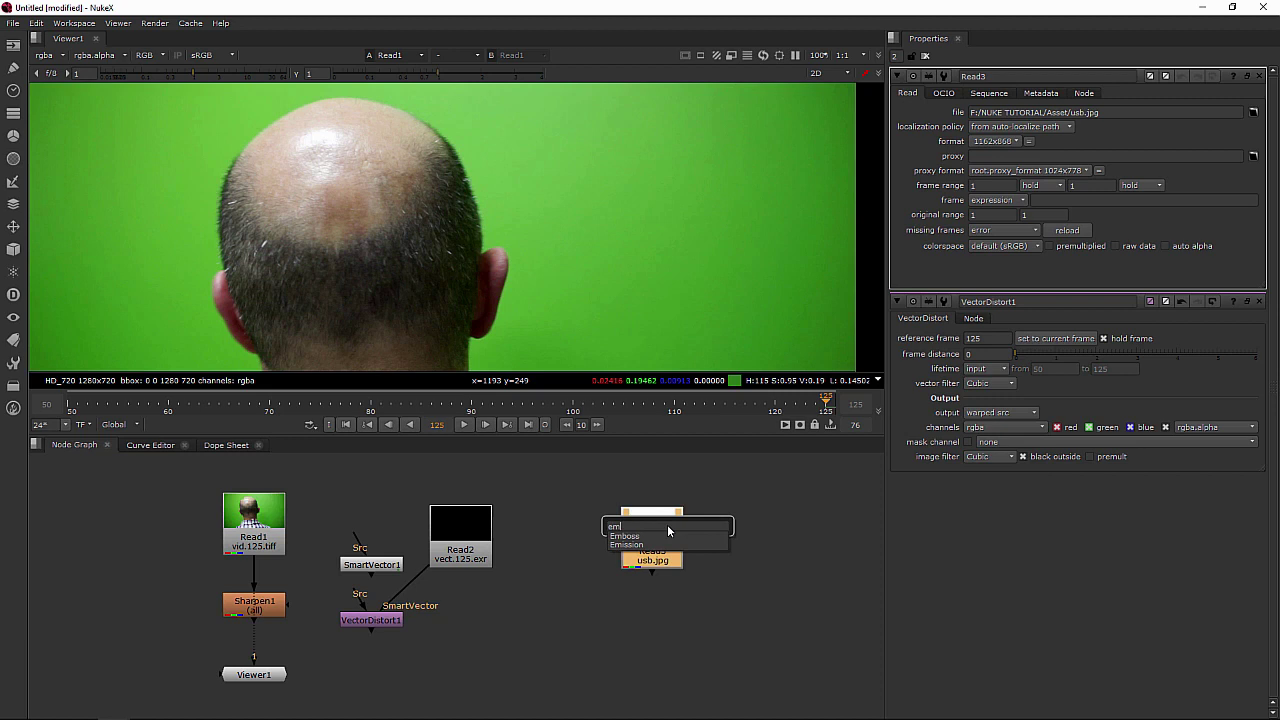
pyautogui.click(667, 537)
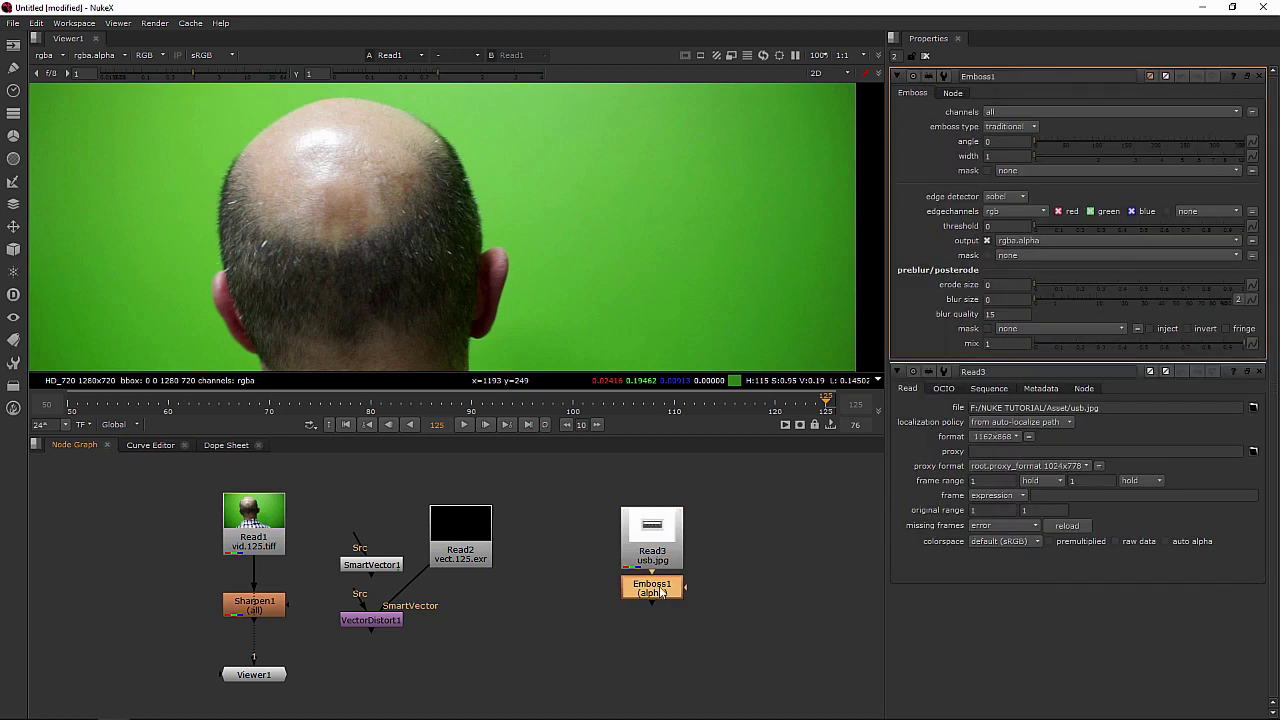
pyautogui.moveTo(661, 592); pyautogui.dragTo(661, 620)
pyautogui.press('1')
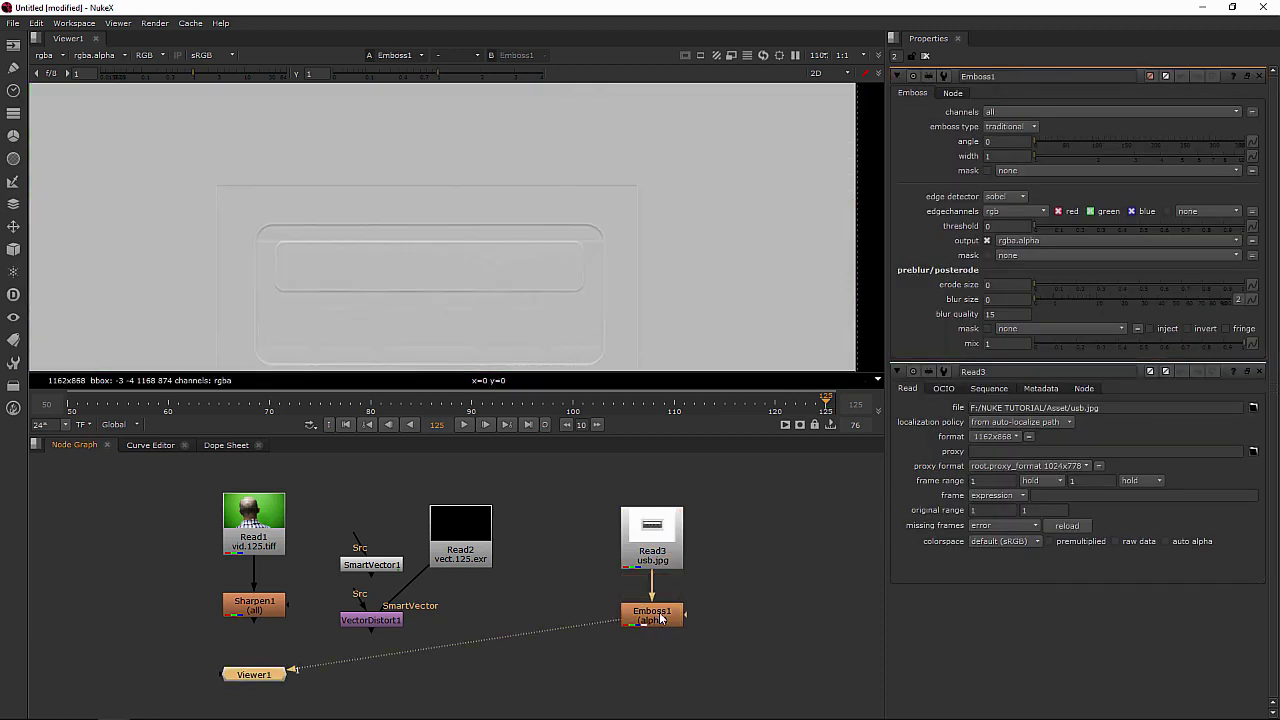
# Set the Emboss angle to 111 and its width to -10.
pyautogui.click(980, 143)
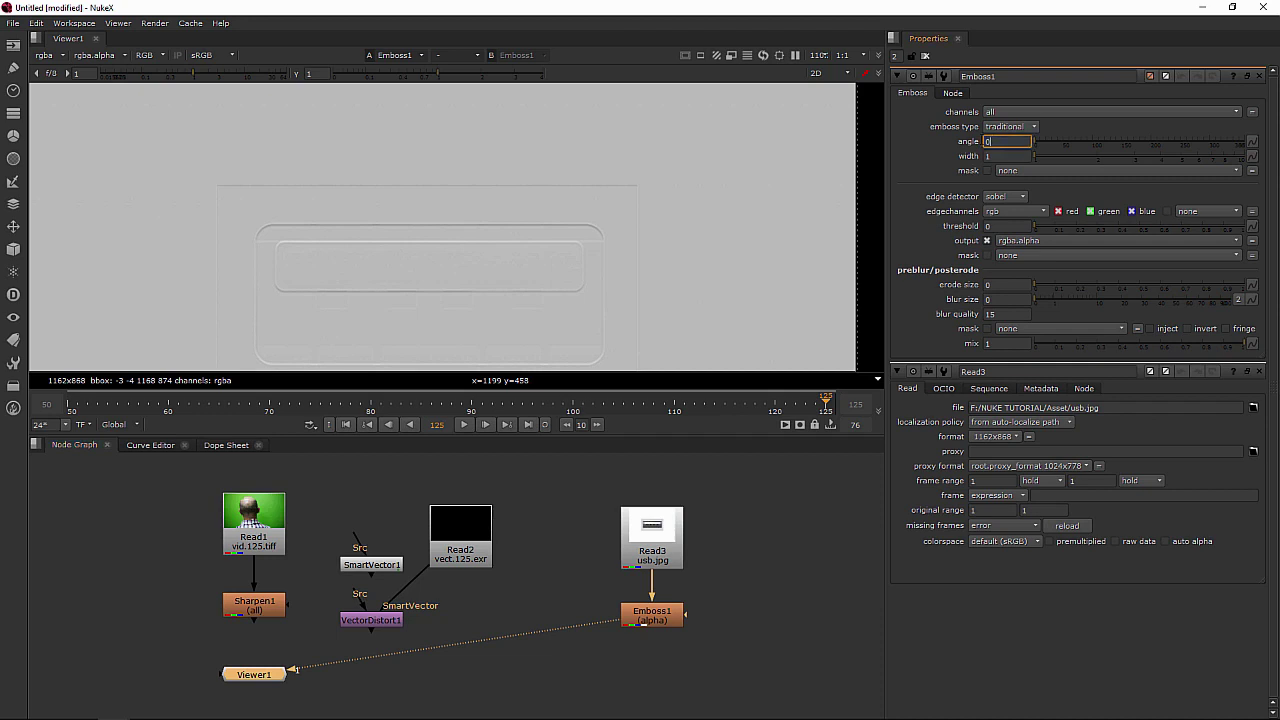
pyautogui.write('111')
pyautogui.click(1001, 157)
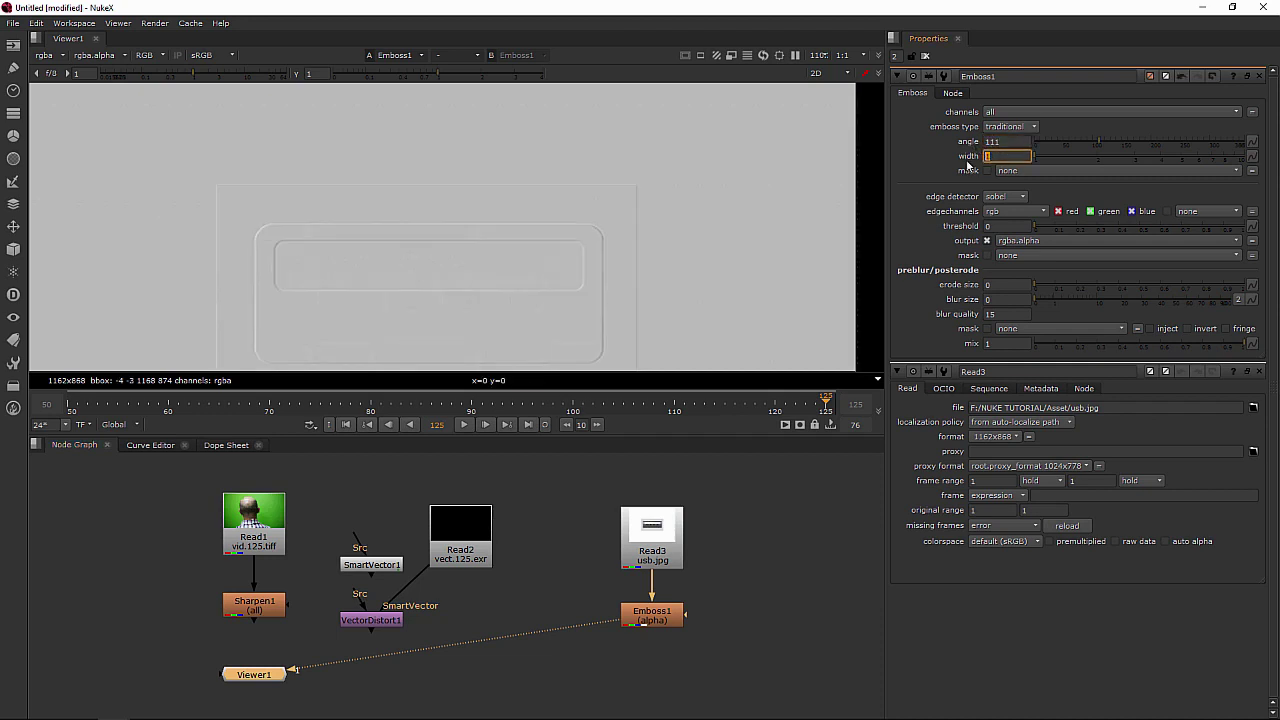
pyautogui.write('-10')
pyautogui.press('Return')
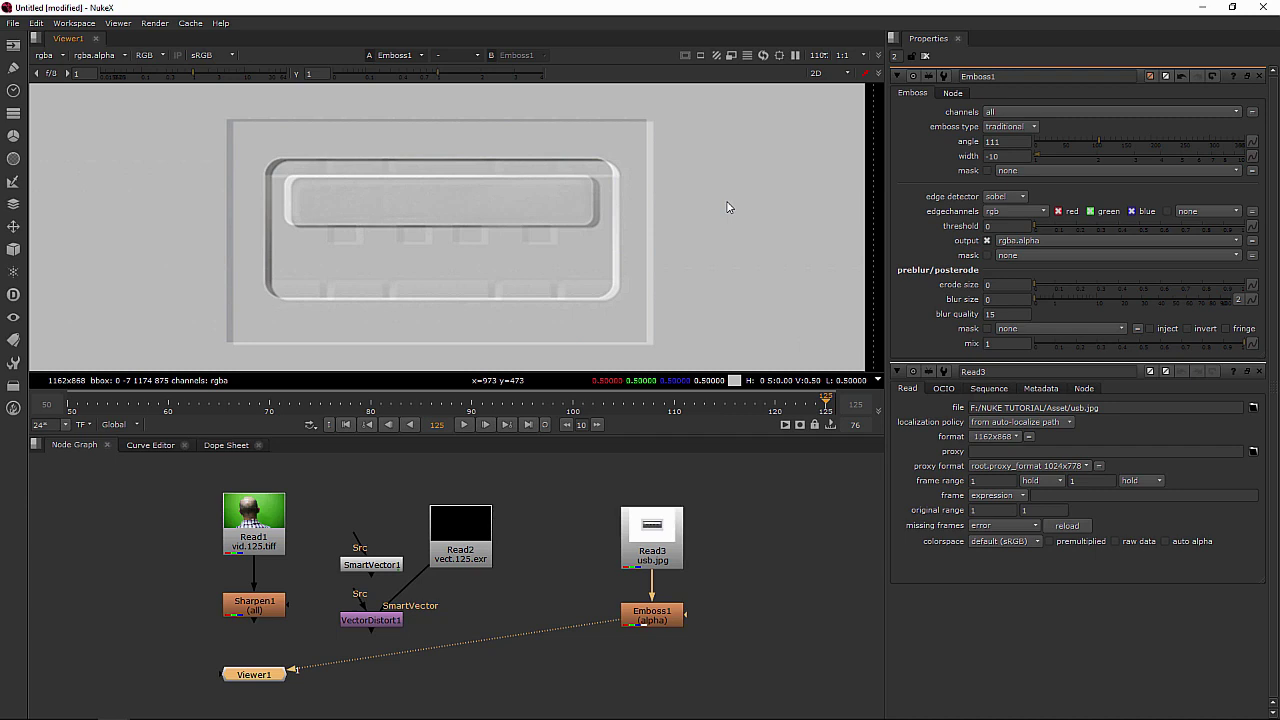
# Try an Emboss width of -3 for comparison and return it to -10.
pyautogui.click(995, 156)
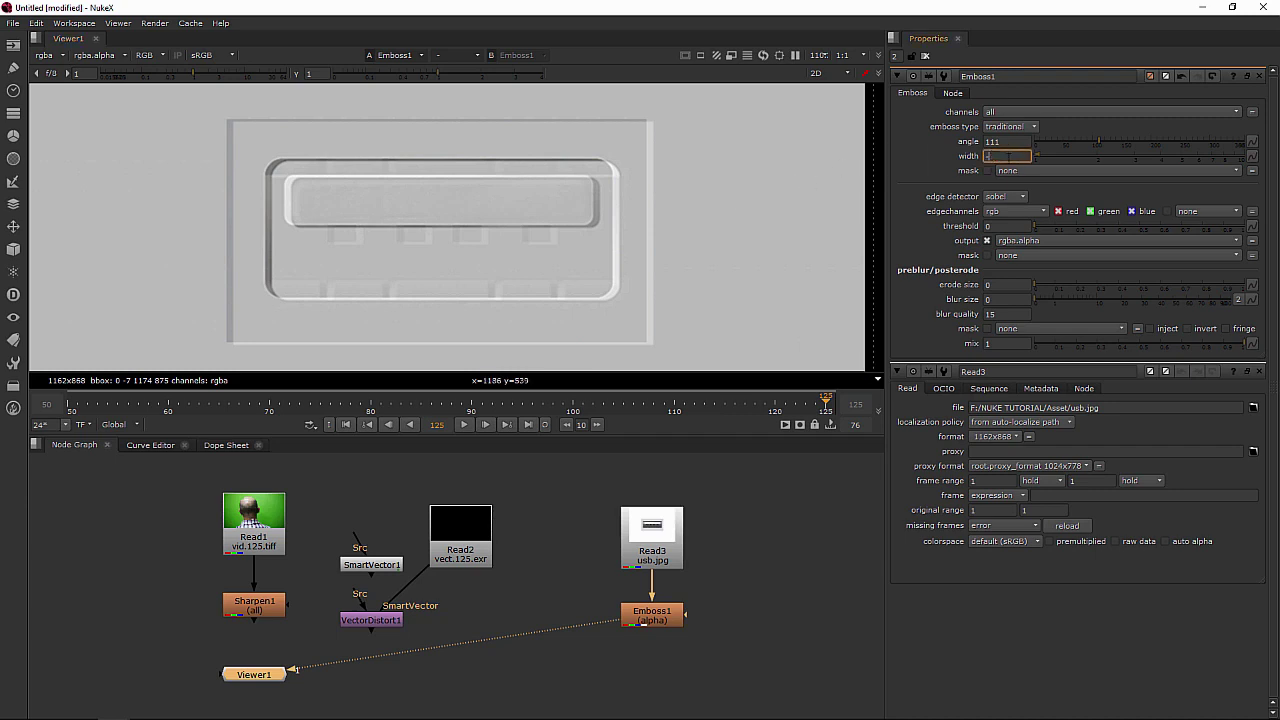
pyautogui.write('-3')
pyautogui.press('Return')
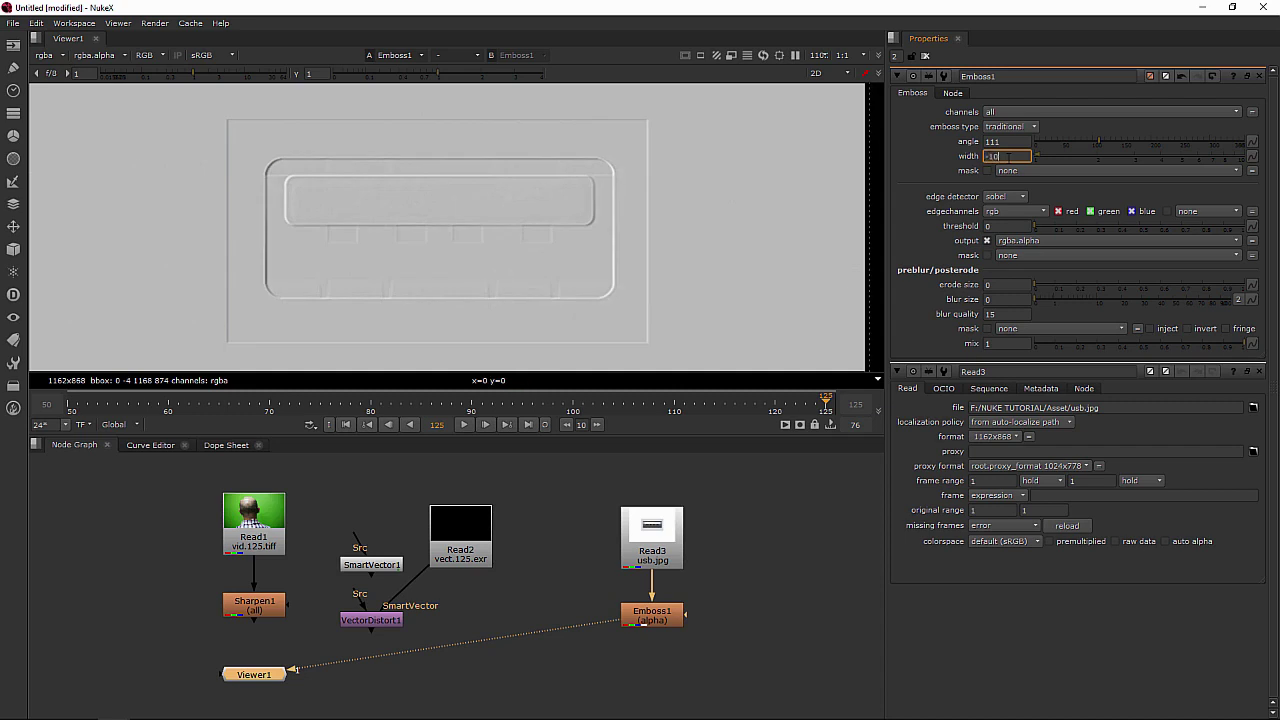
pyautogui.press('Return')
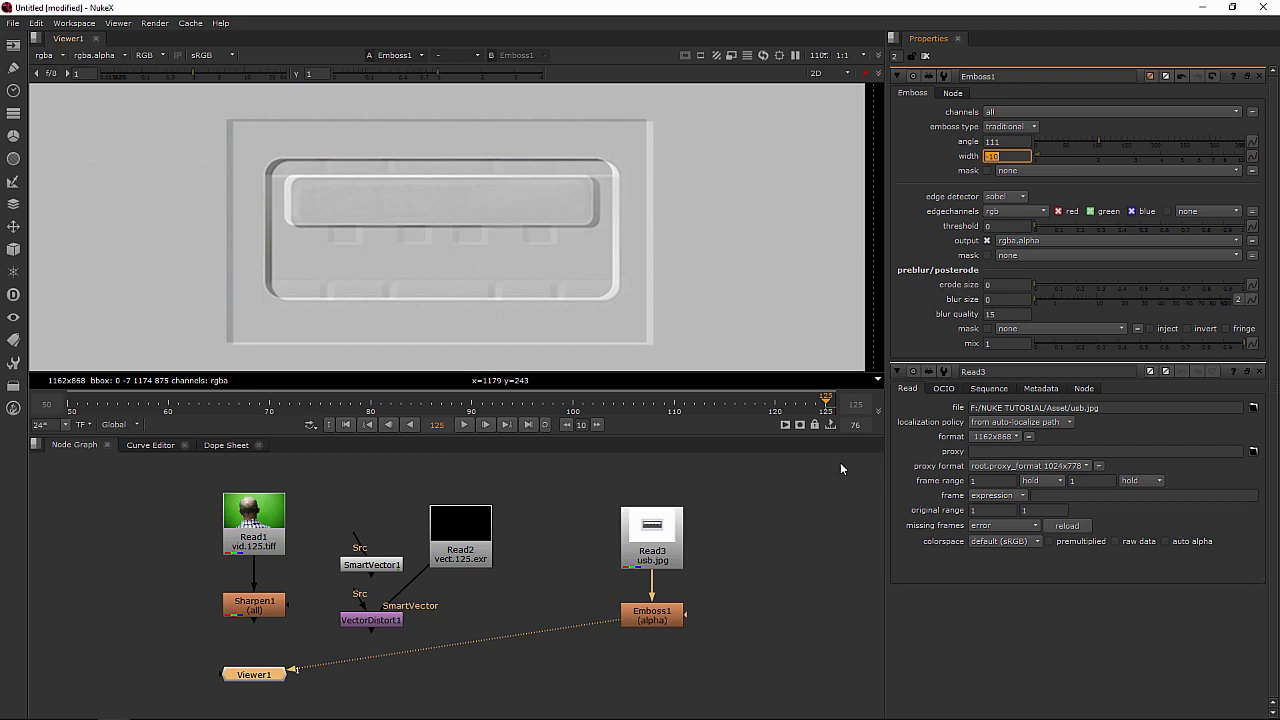
# Add a Grade node below the Emboss node and set its blackpoint to 0.4 and whitepoint to 0.85.
pyautogui.click(646, 620)
pyautogui.press('Tab')
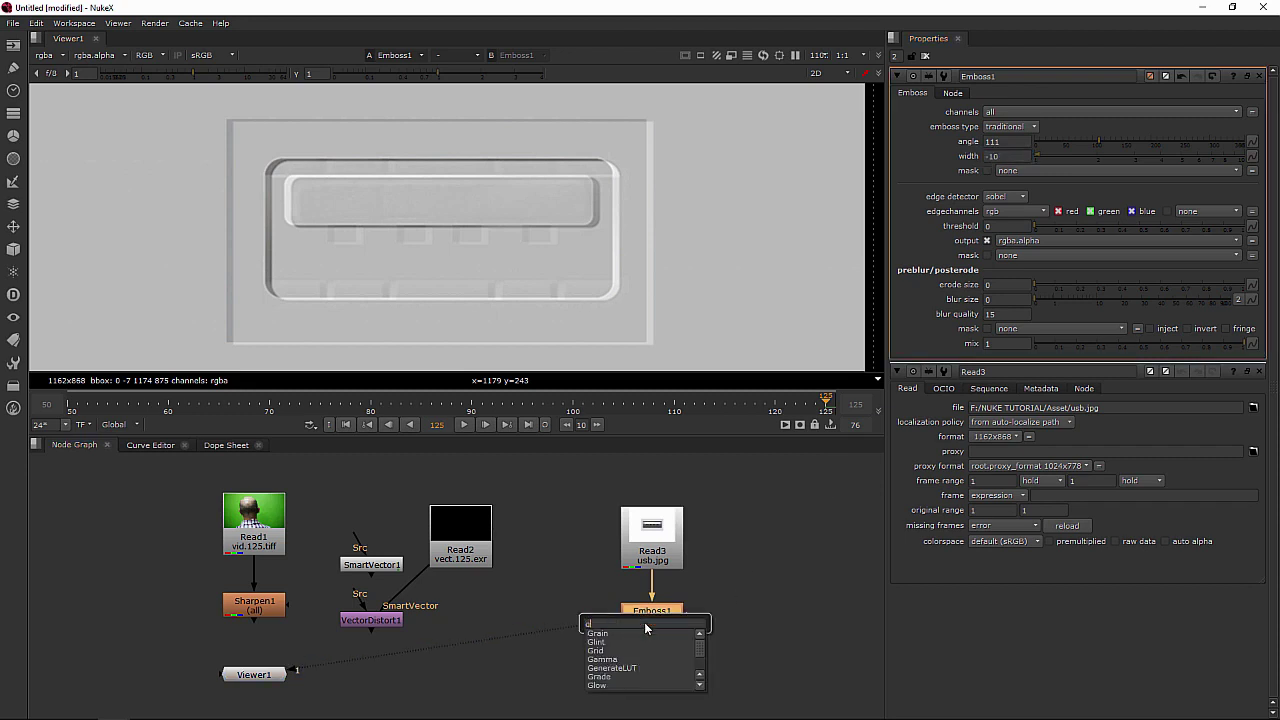
pyautogui.write('grade')
pyautogui.press('Return')
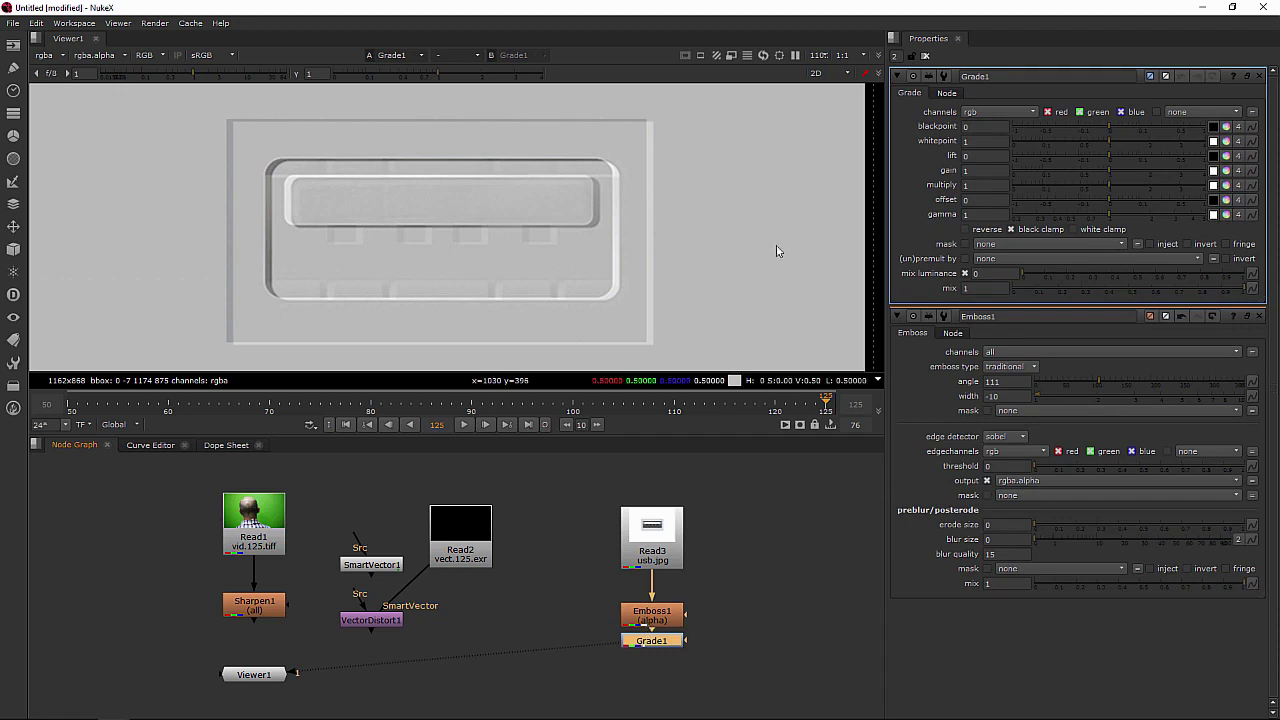
pyautogui.click(966, 126)
pyautogui.write('0.4')
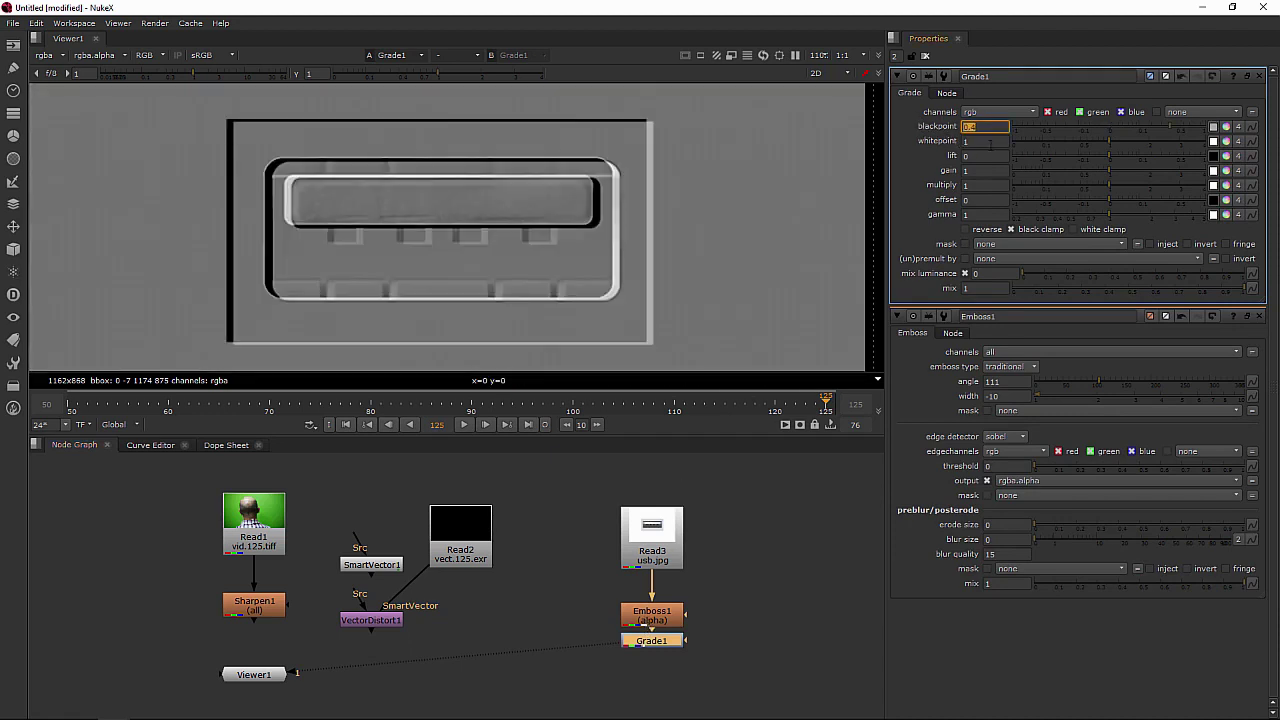
pyautogui.press('Tab')
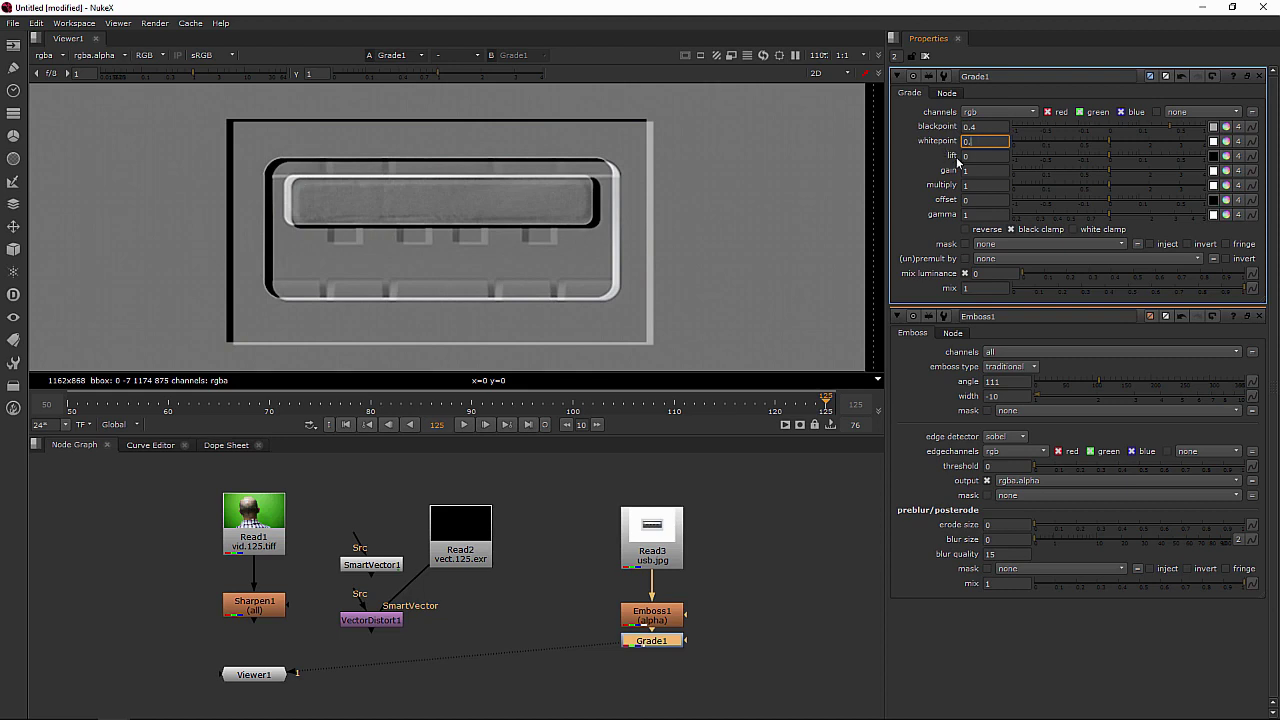
pyautogui.press('Return')
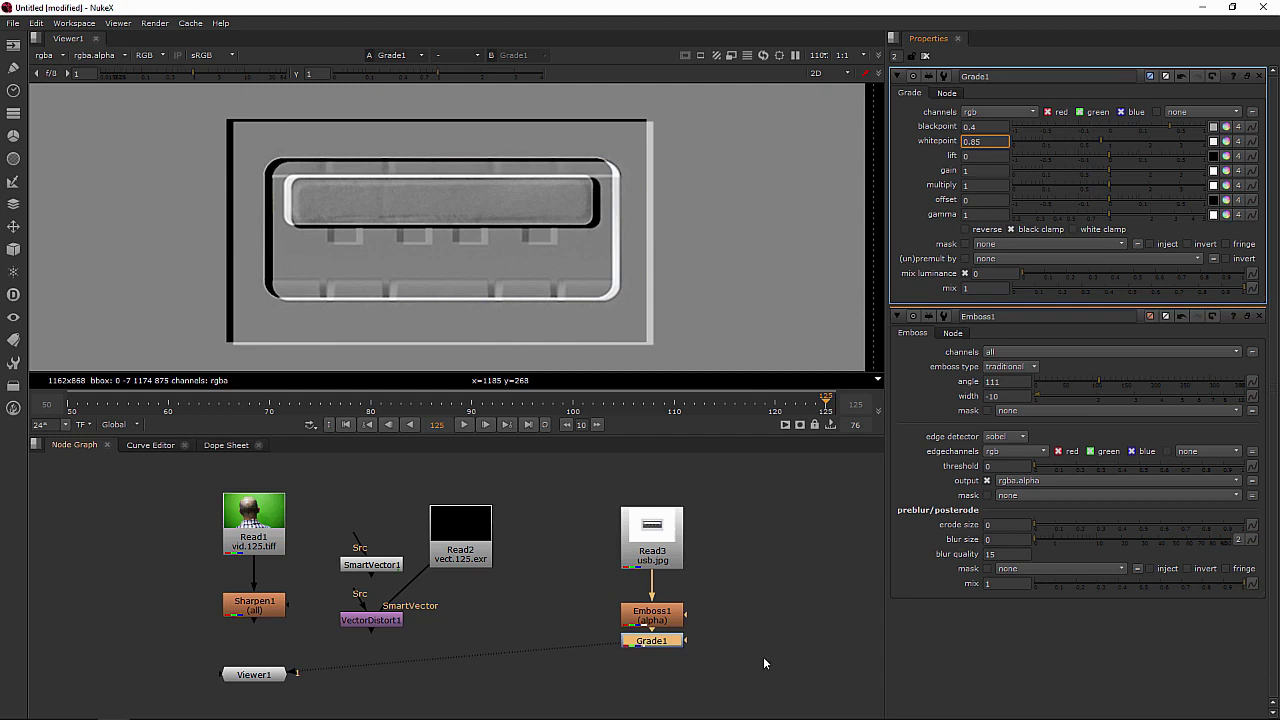
# Add an unconnected Merge node below the Grade node and set its operation to multiply.
pyautogui.press('Tab')
pyautogui.write('mer')
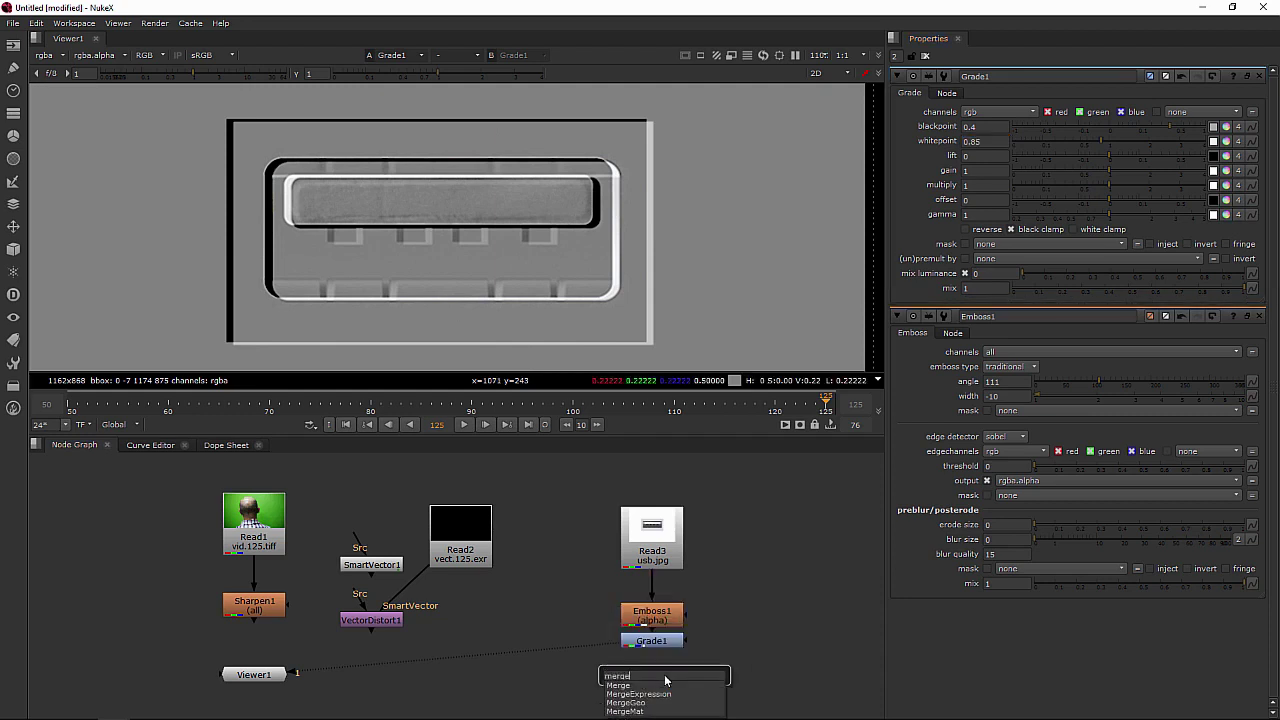
pyautogui.write('ge')
pyautogui.press('Return')
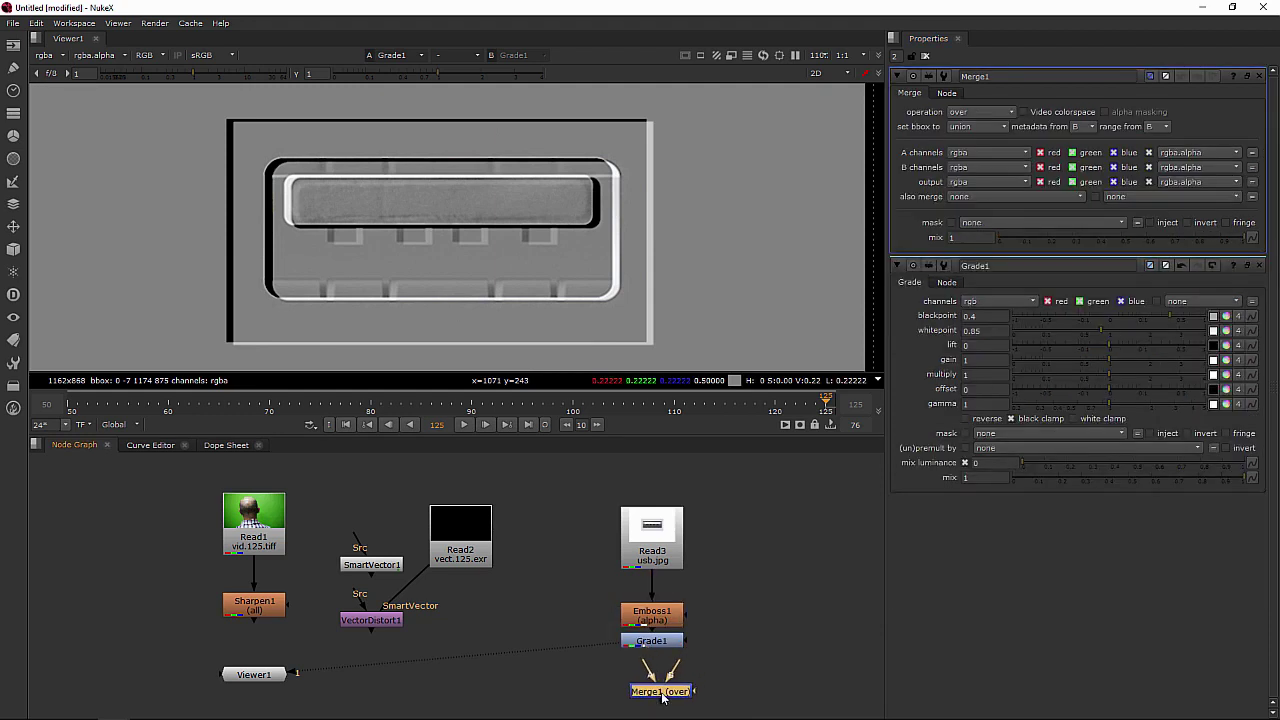
pyautogui.click(1000, 113)
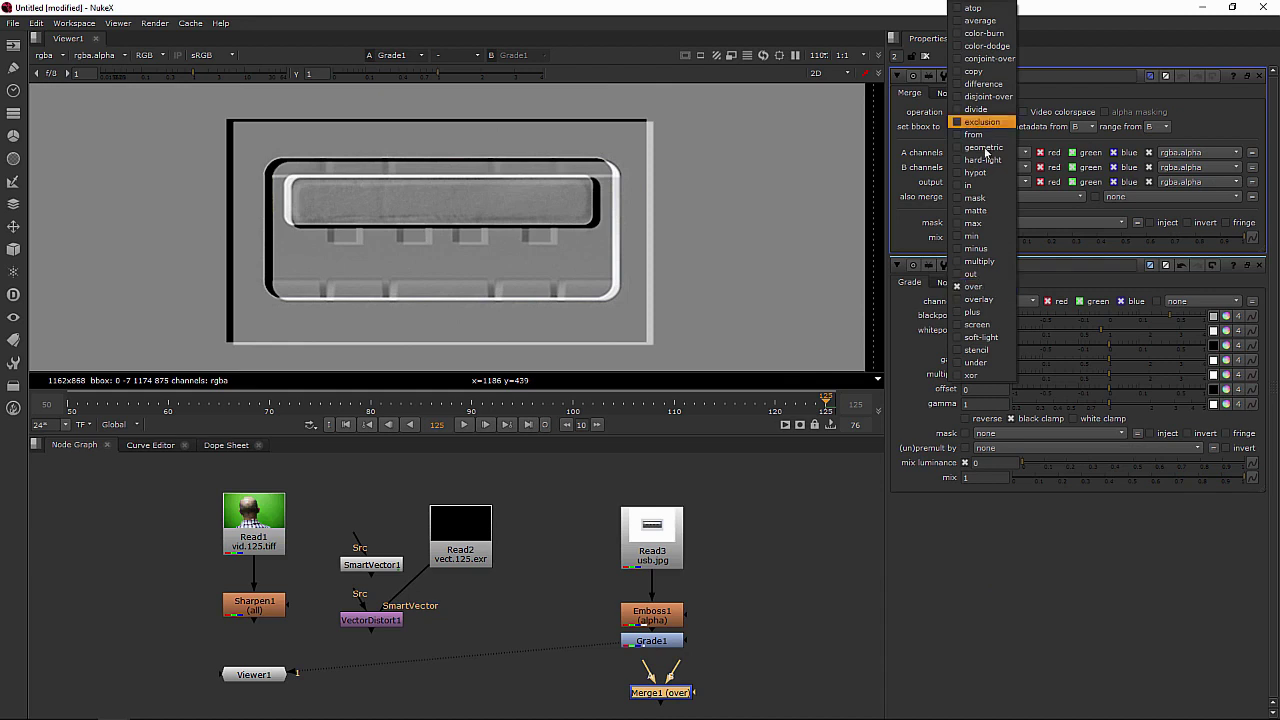
pyautogui.click(983, 262)
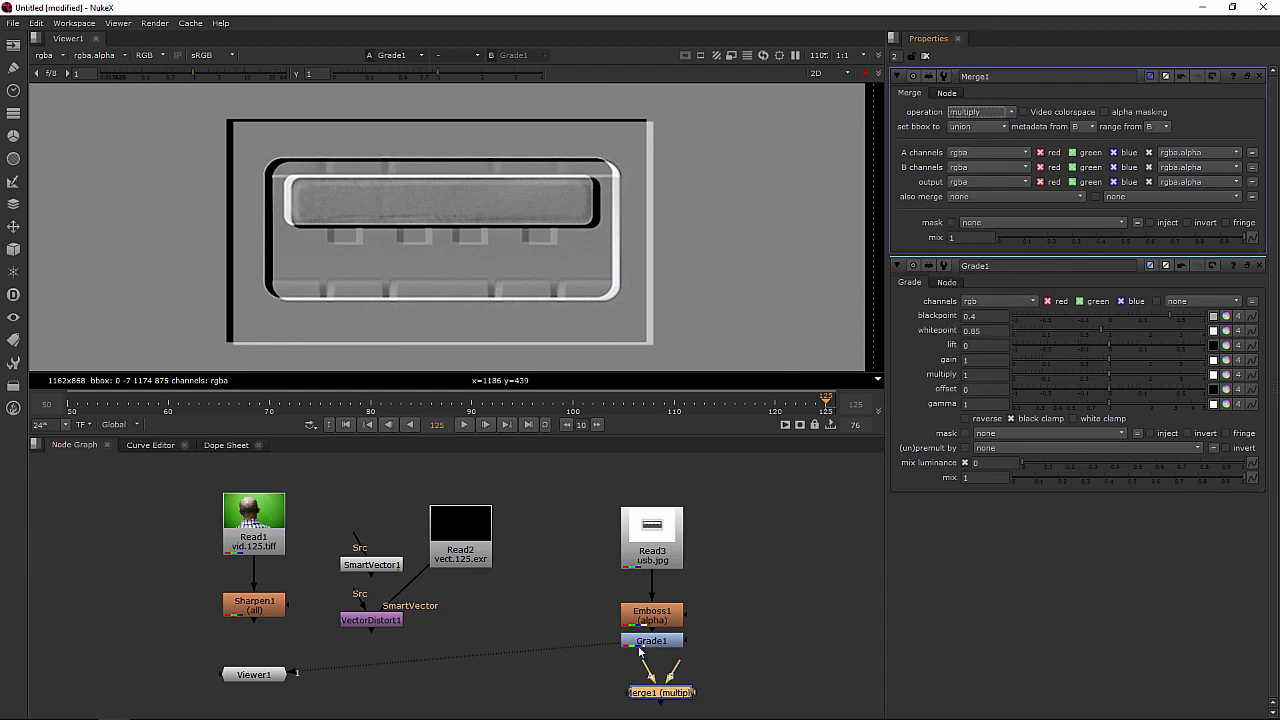
# Connect the Merge's A input to the Grade and its B input to the usb.jpg Read node, routing both connections through dots.
pyautogui.moveTo(645, 670); pyautogui.dragTo(651, 642)
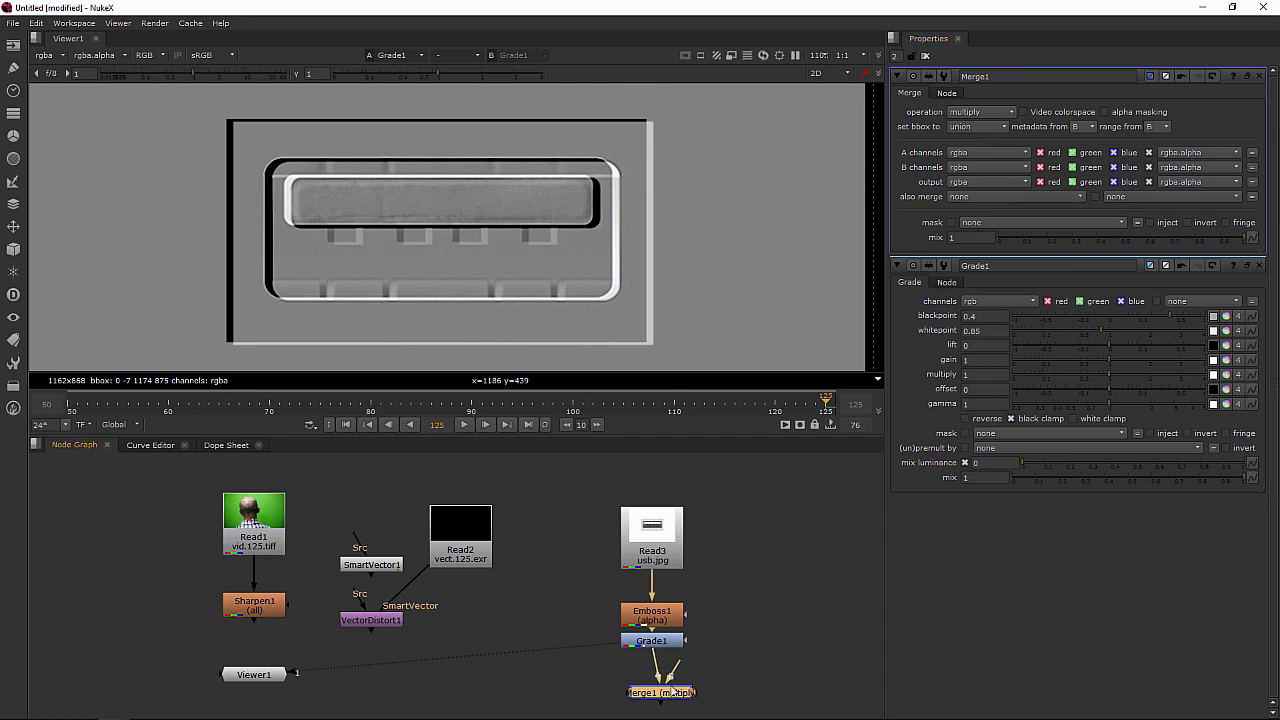
pyautogui.moveTo(674, 692); pyautogui.dragTo(666, 566)
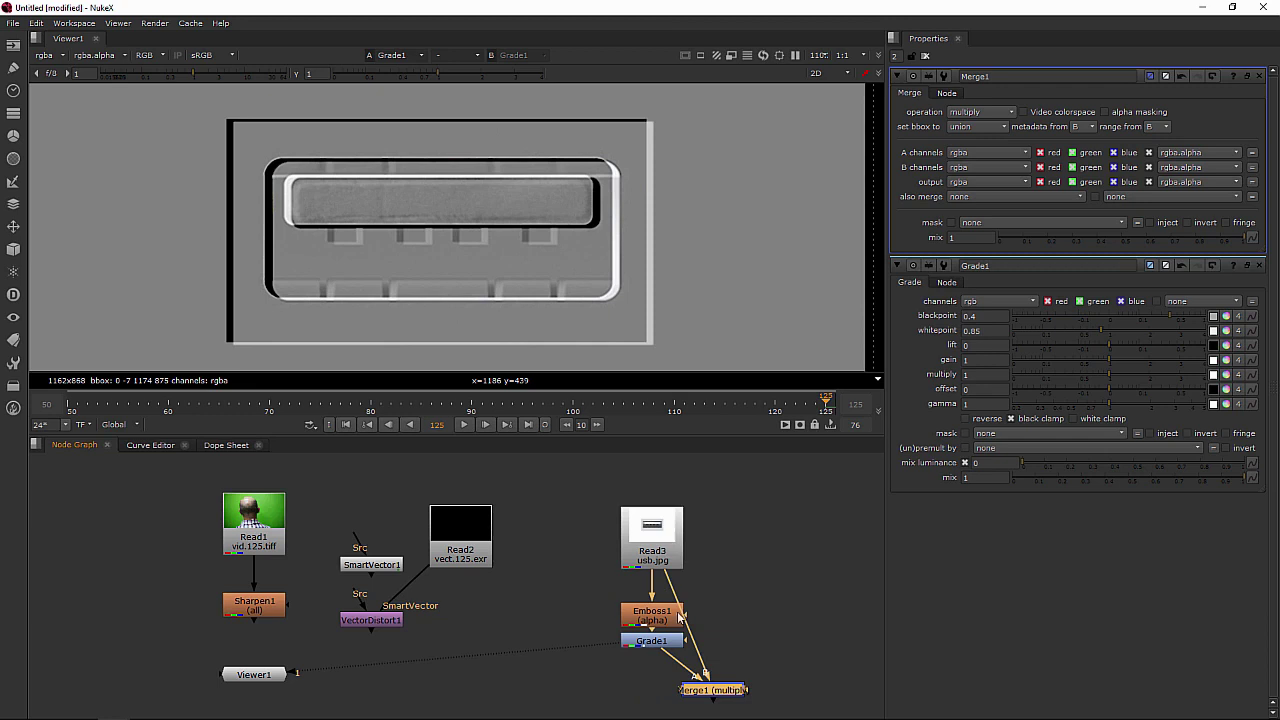
pyautogui.keyDown('ctrl'); pyautogui.moveTo(686, 626); pyautogui.dragTo(721, 539); pyautogui.keyUp('ctrl')
pyautogui.keyDown('ctrl'); pyautogui.moveTo(688, 668); pyautogui.dragTo(651, 690); pyautogui.keyUp('ctrl')
# Show the multiplied Merge result in the viewer and compare it with the original usb.jpg image.
pyautogui.click(690, 692)
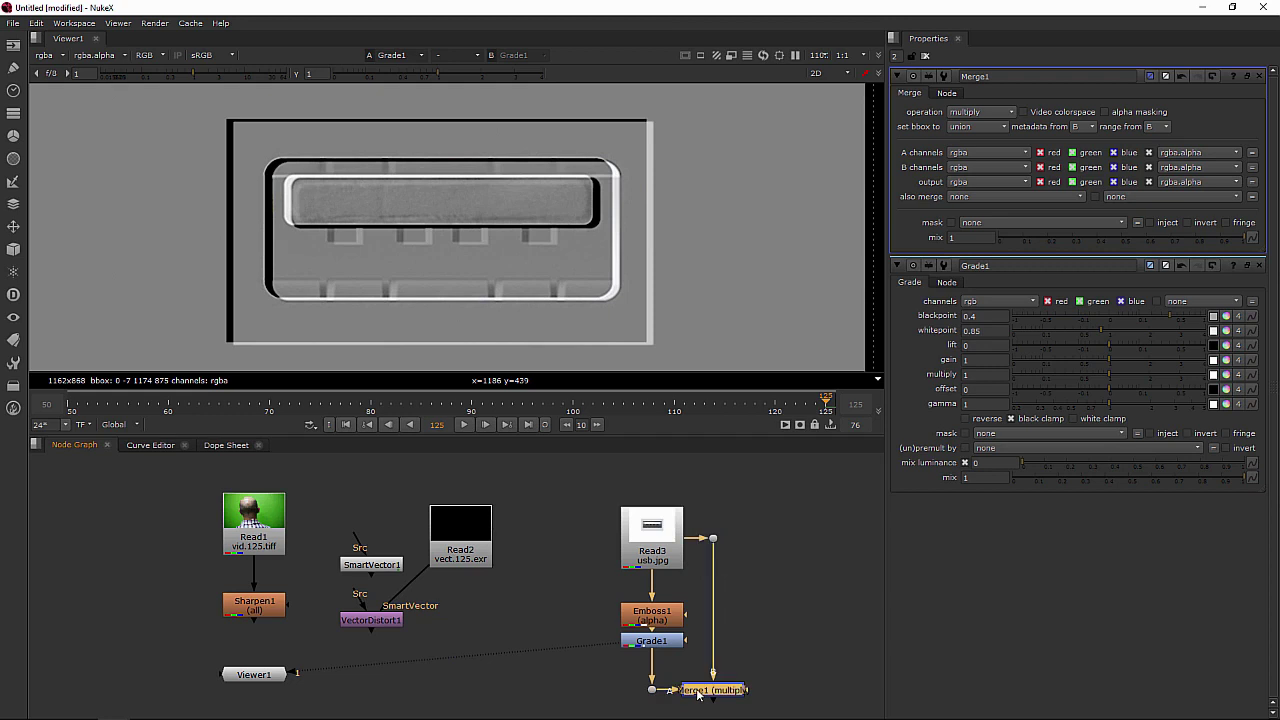
pyautogui.press('1')
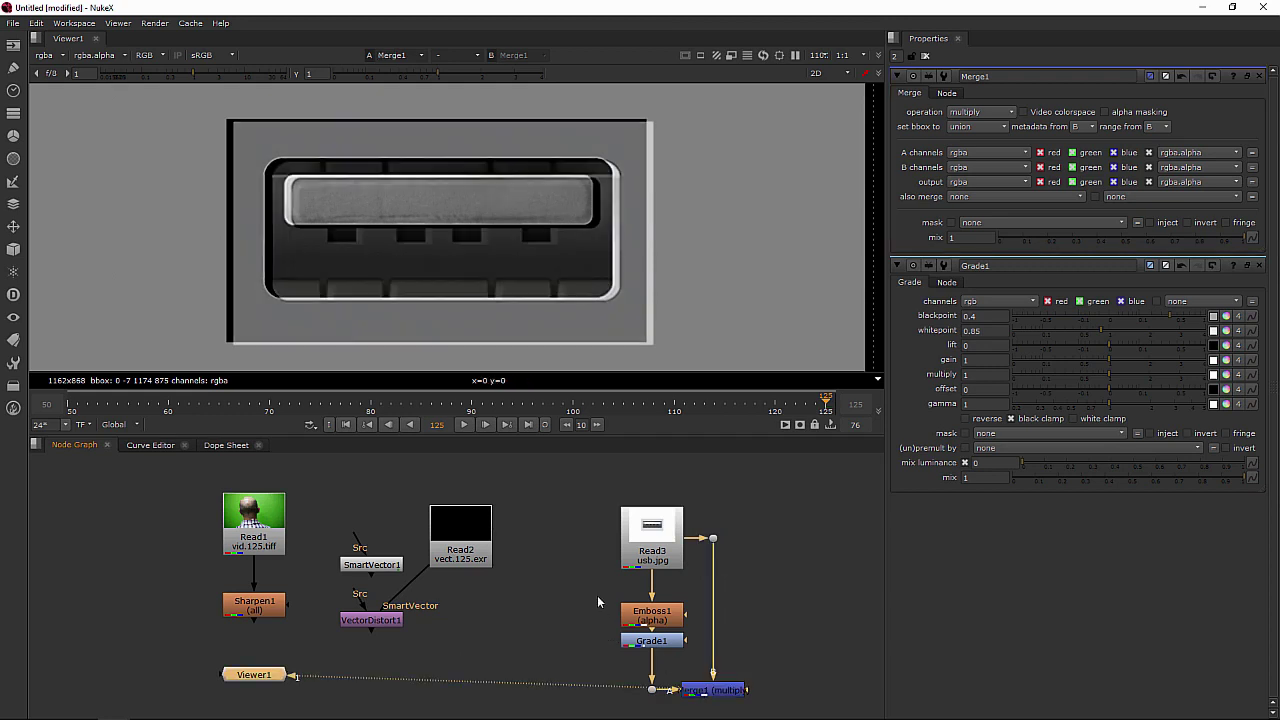
pyautogui.click(659, 519)
pyautogui.press('2')
pyautogui.press('1')
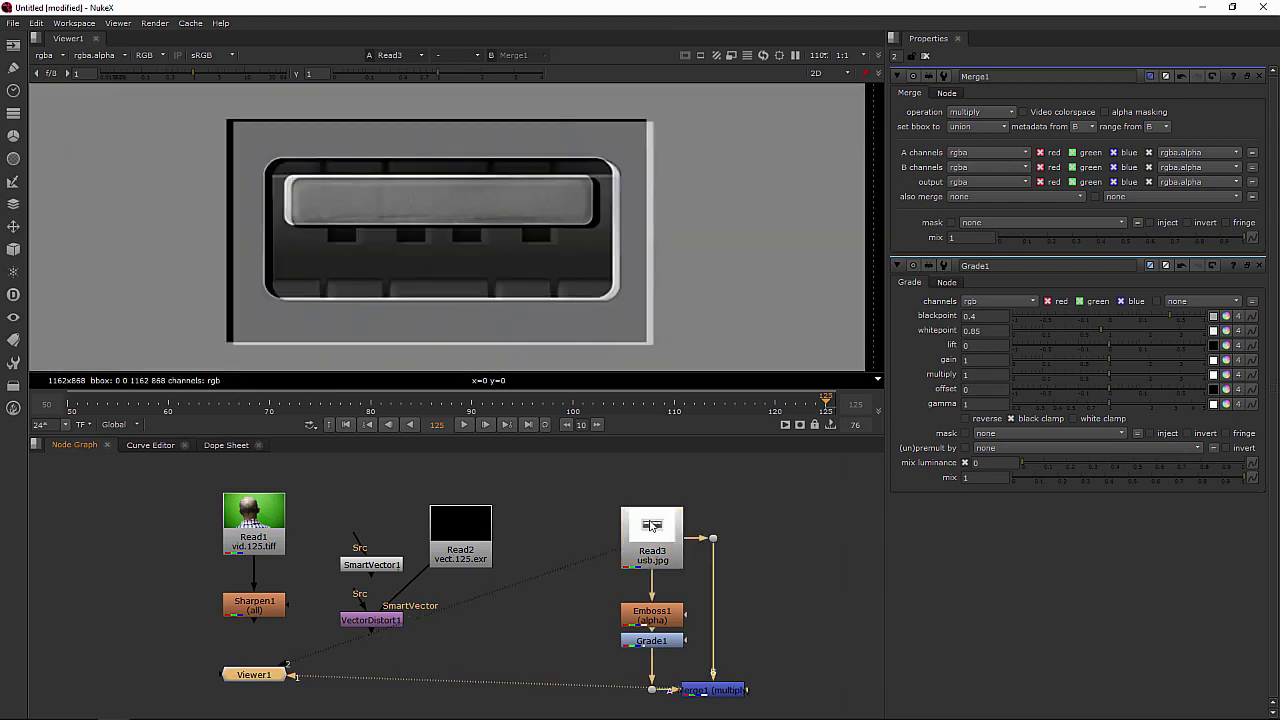
pyautogui.press('2')
pyautogui.press('1')
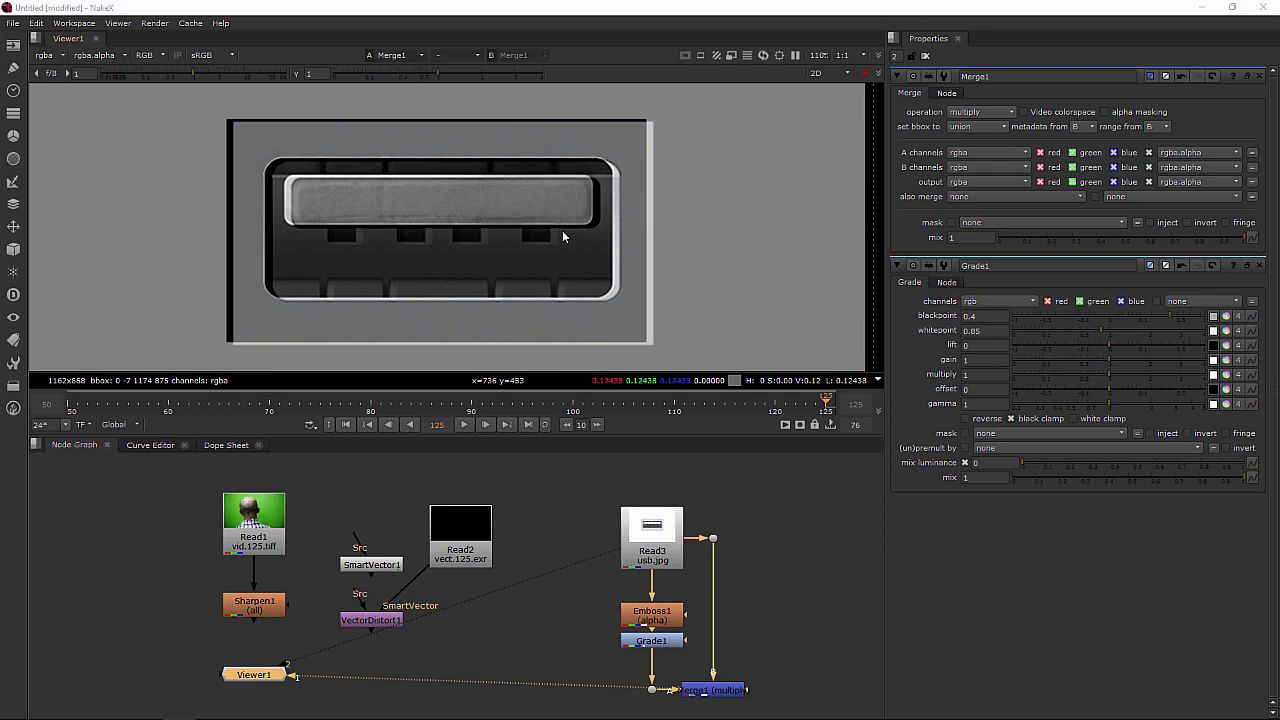
# Add a Roto node directly below the multiply Merge node.
pyautogui.moveTo(676, 598); pyautogui.dragTo(646, 516, button='middle')
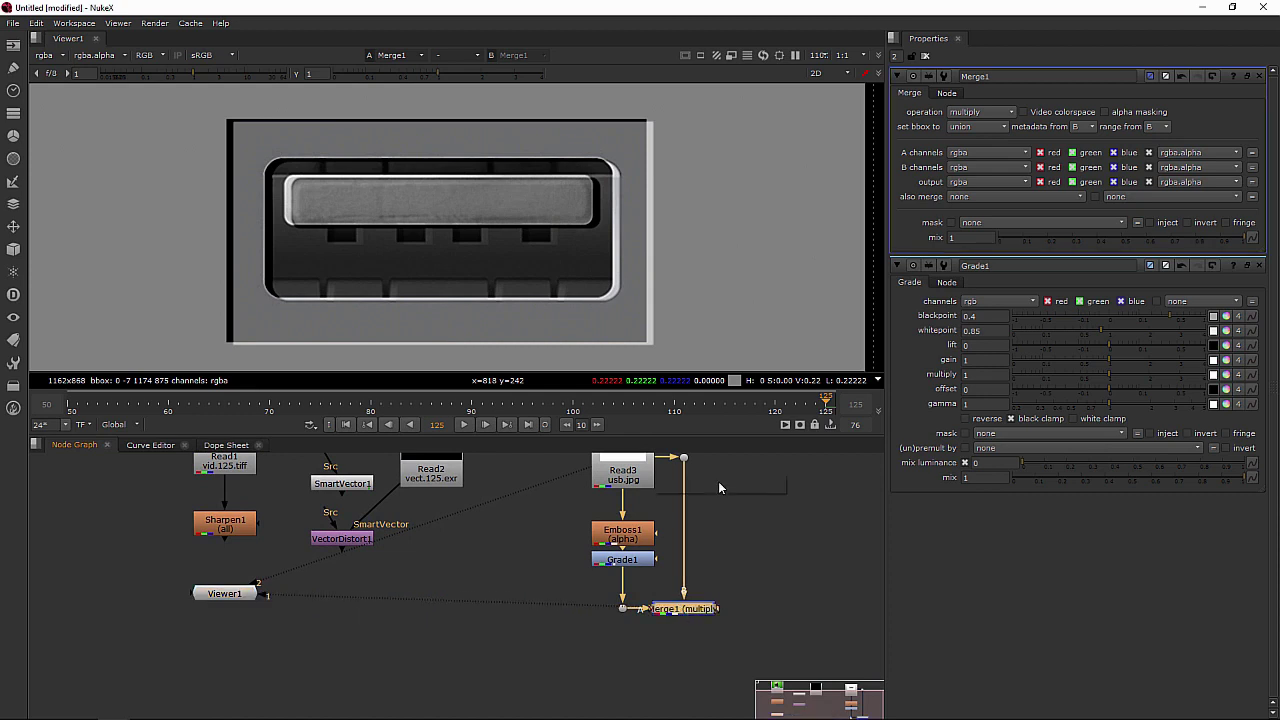
pyautogui.press('Tab')
pyautogui.write('rot')
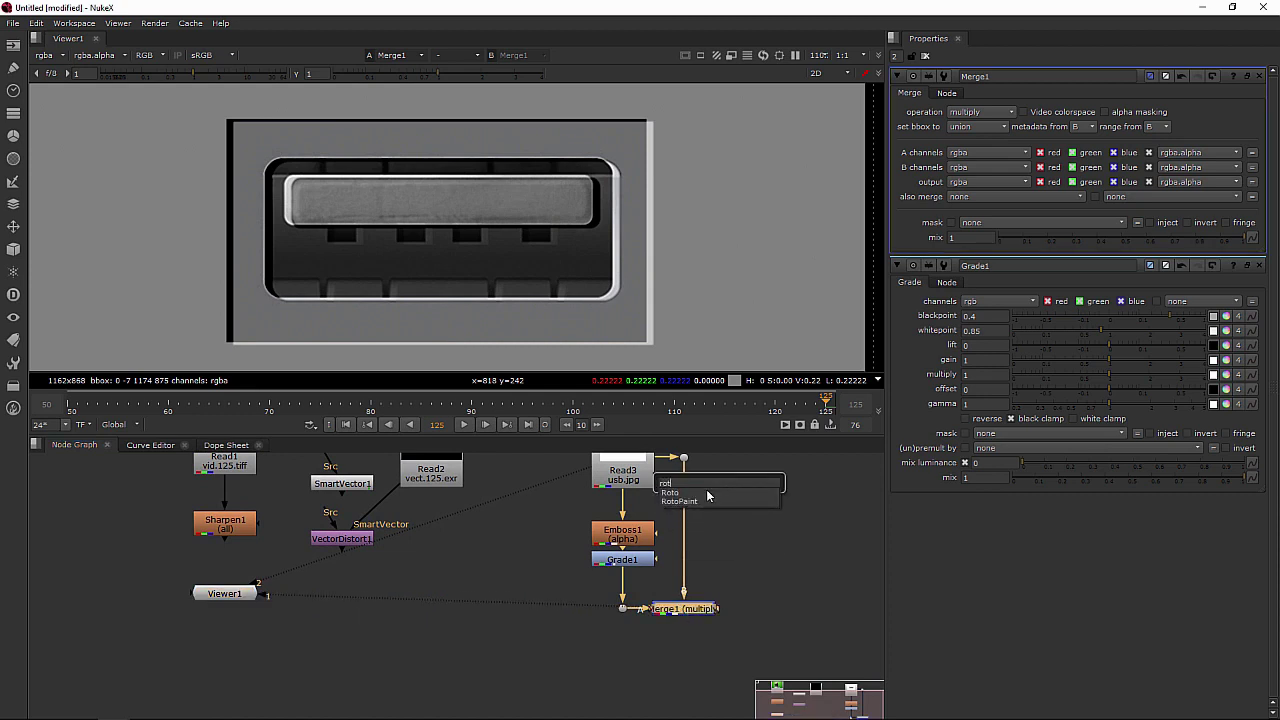
pyautogui.press('Return')
pyautogui.moveTo(695, 641); pyautogui.dragTo(696, 653)
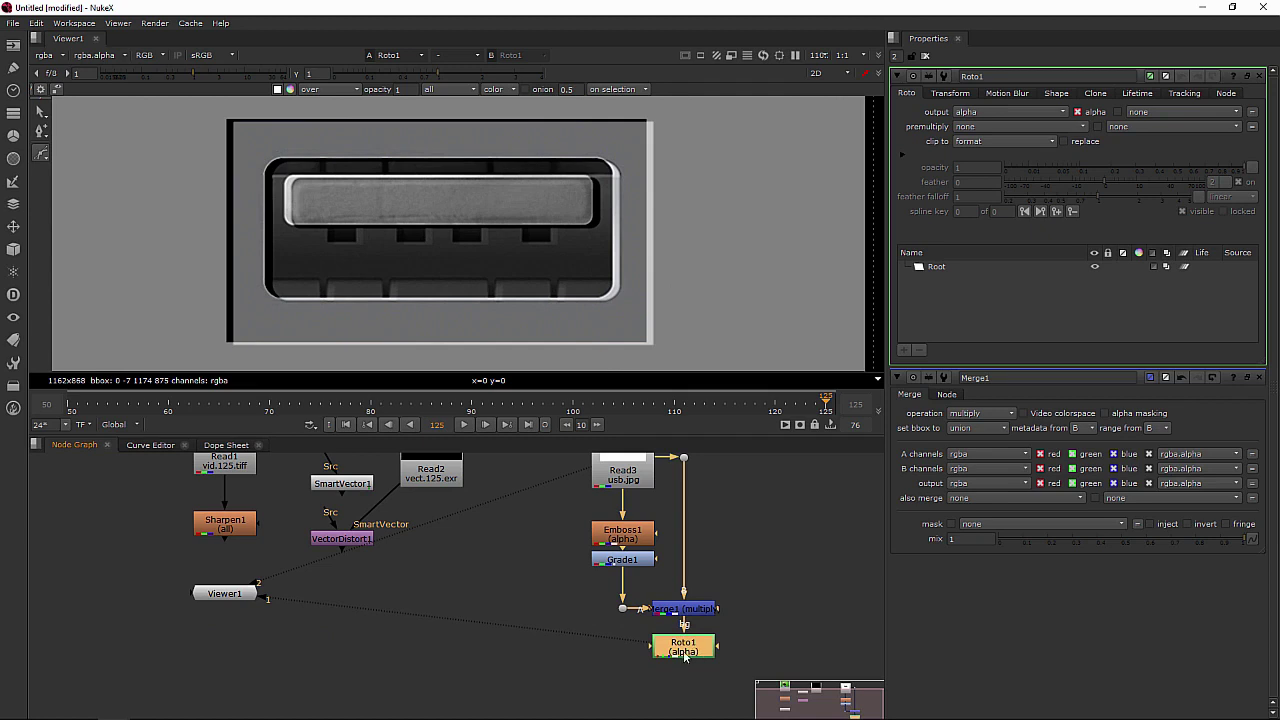
# Draw a closed eight-point Bezier shape along the USB plate's edges, cutting diagonally across its four corners.
pyautogui.moveTo(40, 150); pyautogui.dragTo(93, 152)
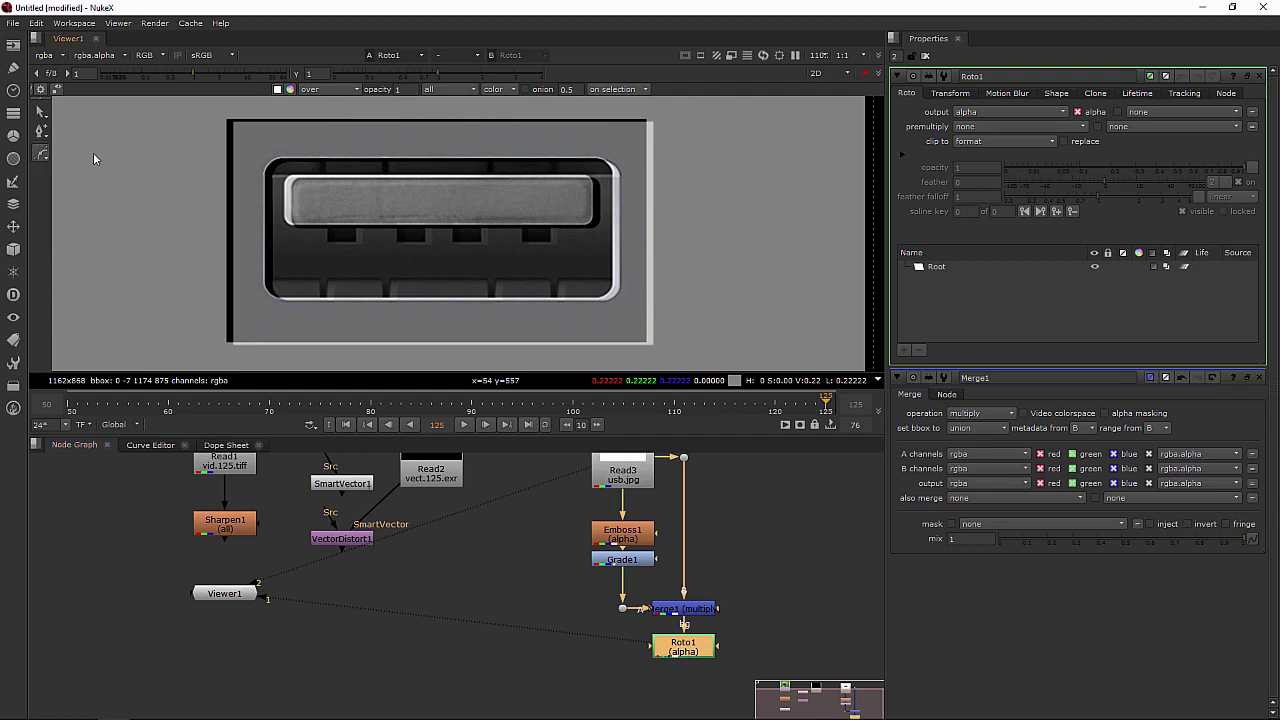
pyautogui.click(233, 168)
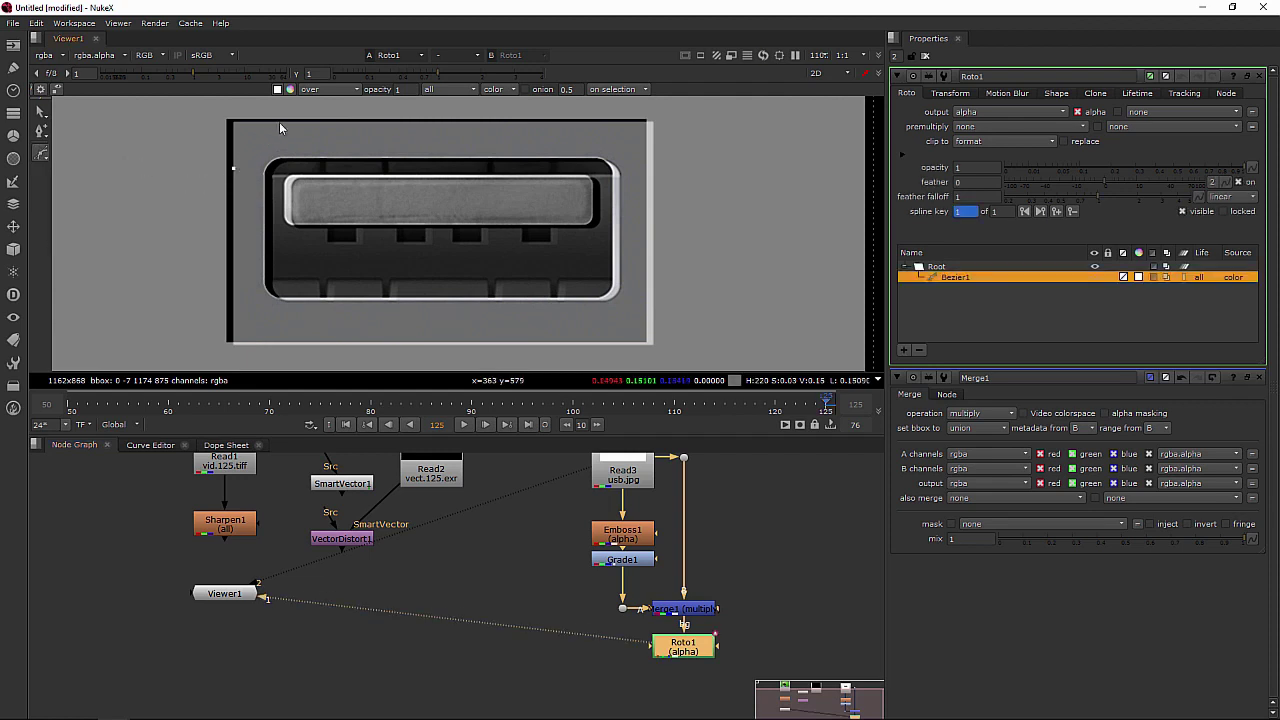
pyautogui.click(277, 121)
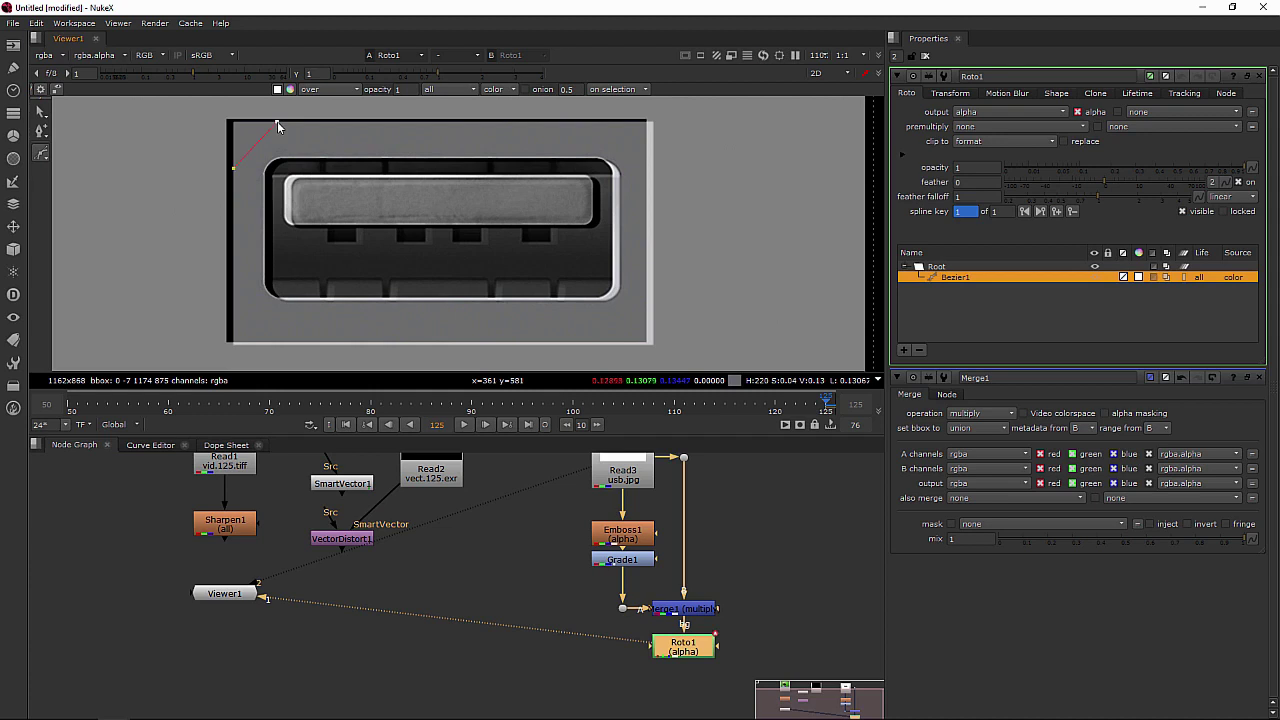
pyautogui.click(597, 121)
pyautogui.click(644, 167)
pyautogui.click(645, 290)
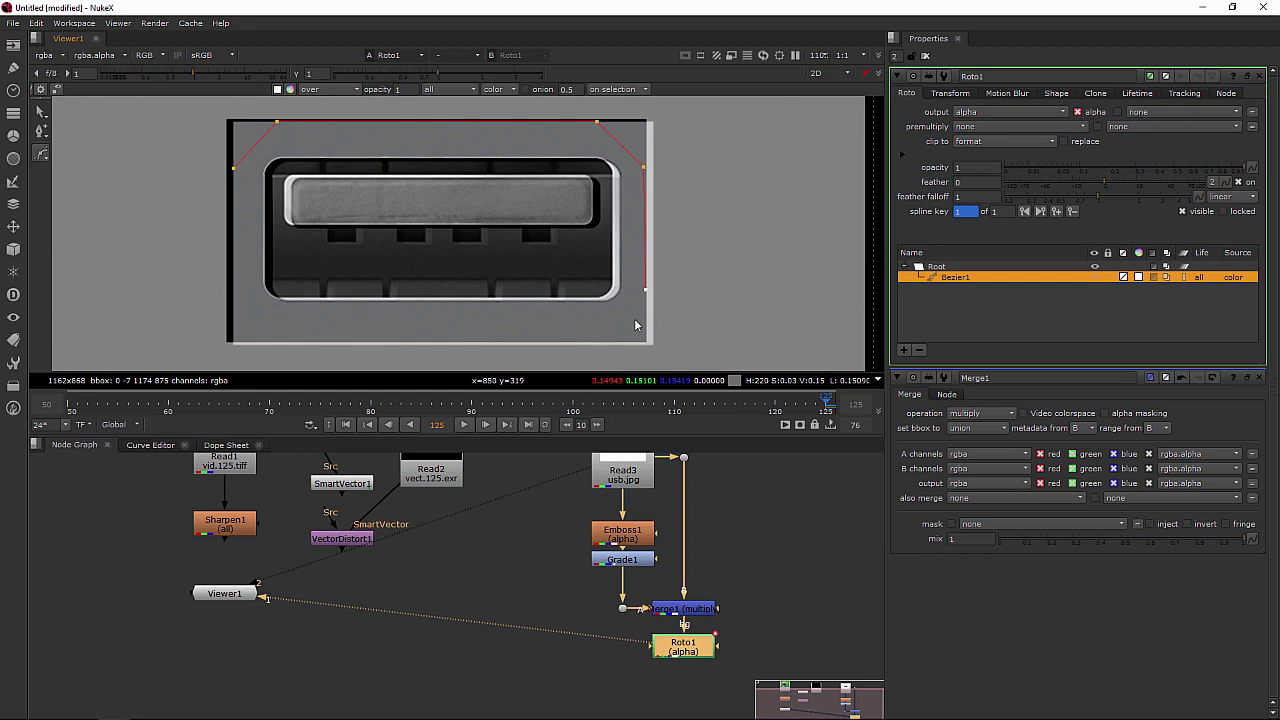
pyautogui.click(606, 338)
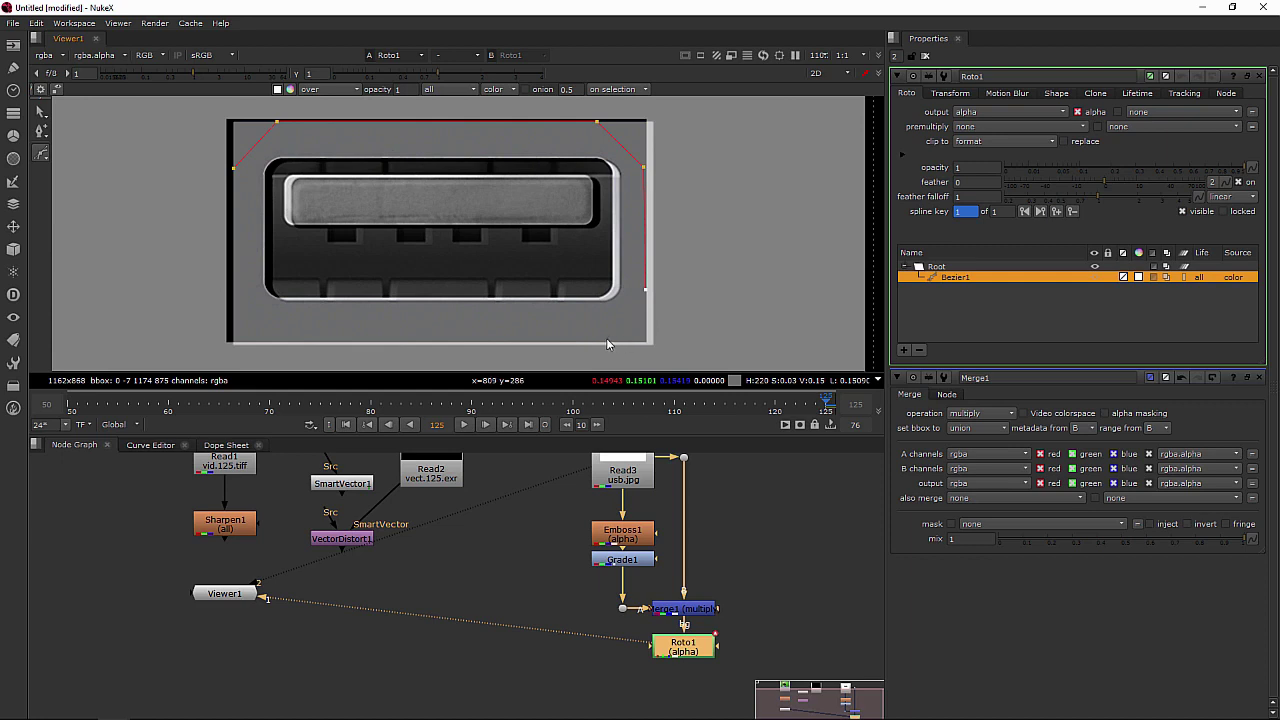
pyautogui.click(275, 340)
pyautogui.click(233, 283)
pyautogui.click(234, 169)
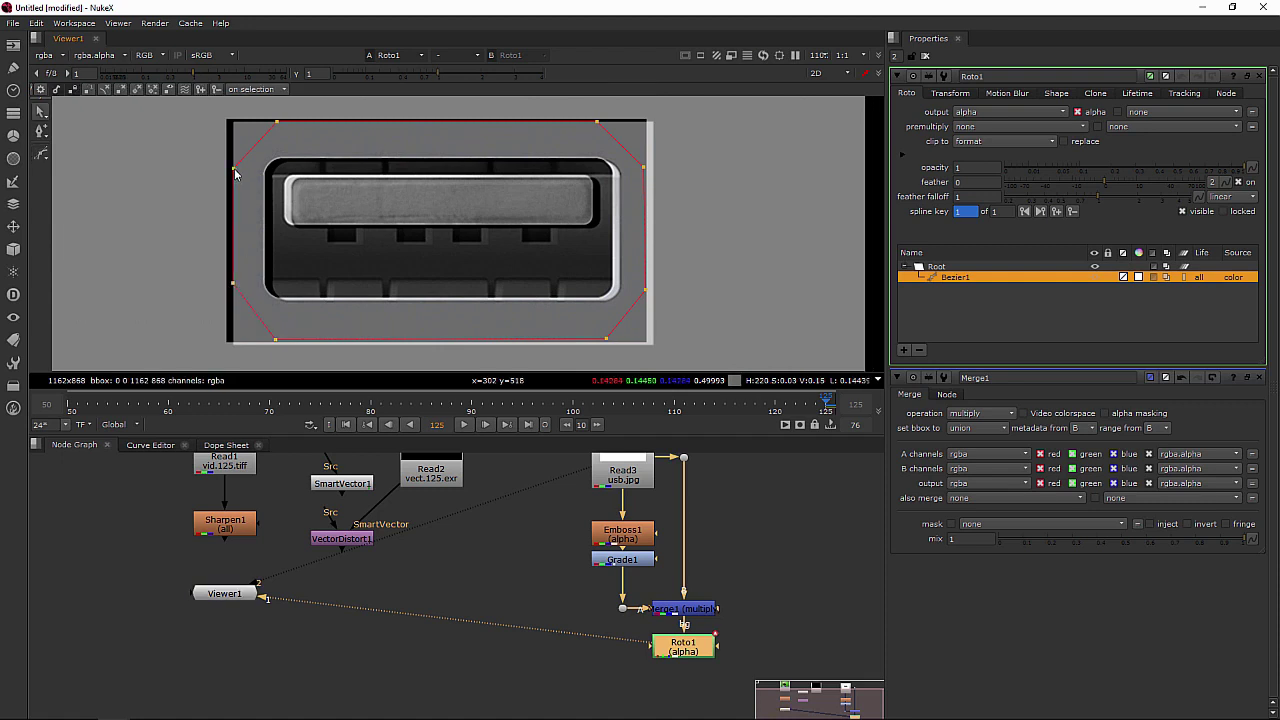
# Smooth all points of the roto shape and adjust the curve handles along the plate's right edge and lower-right corner.
pyautogui.moveTo(196, 117); pyautogui.dragTo(697, 361)
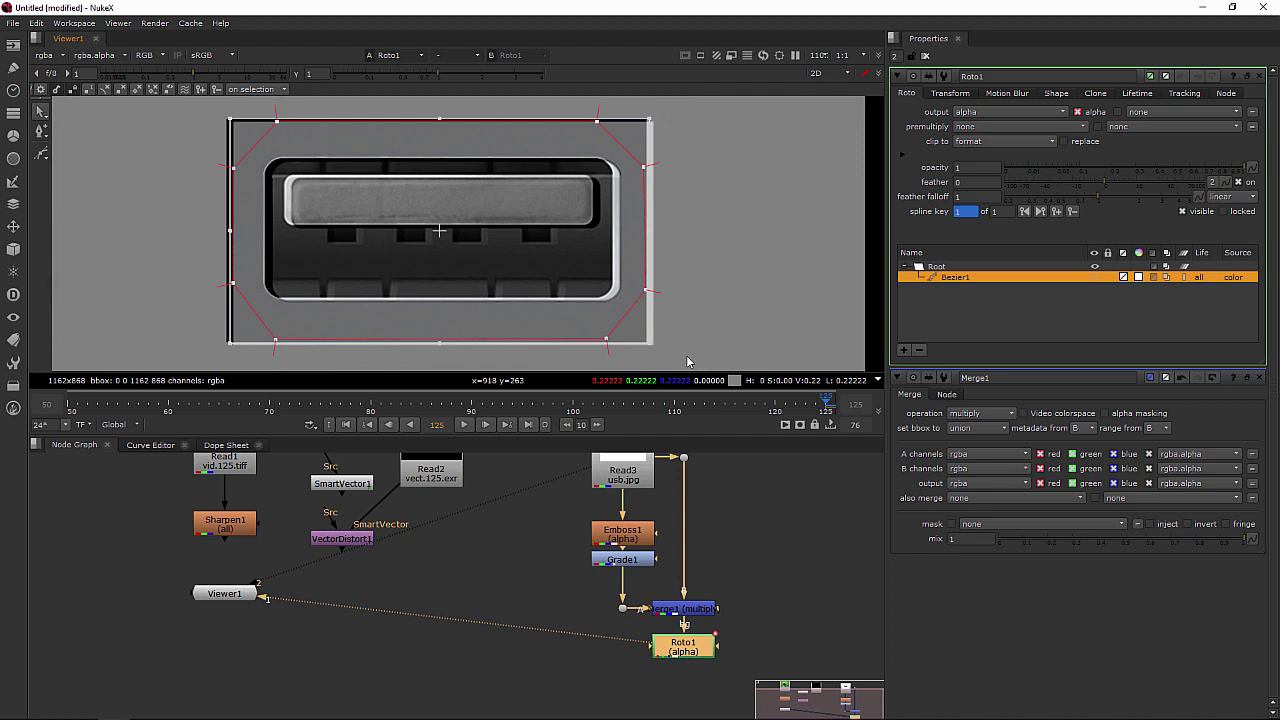
pyautogui.press('z')
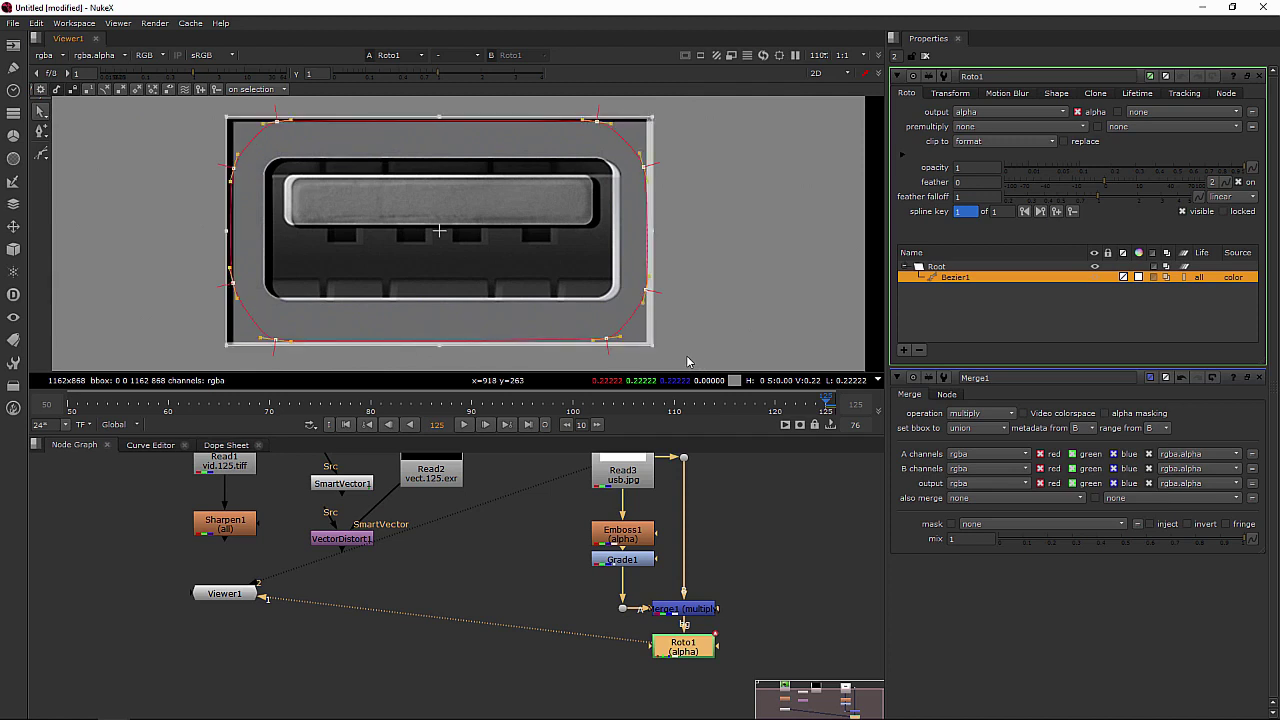
pyautogui.scroll(5, 634, 200)
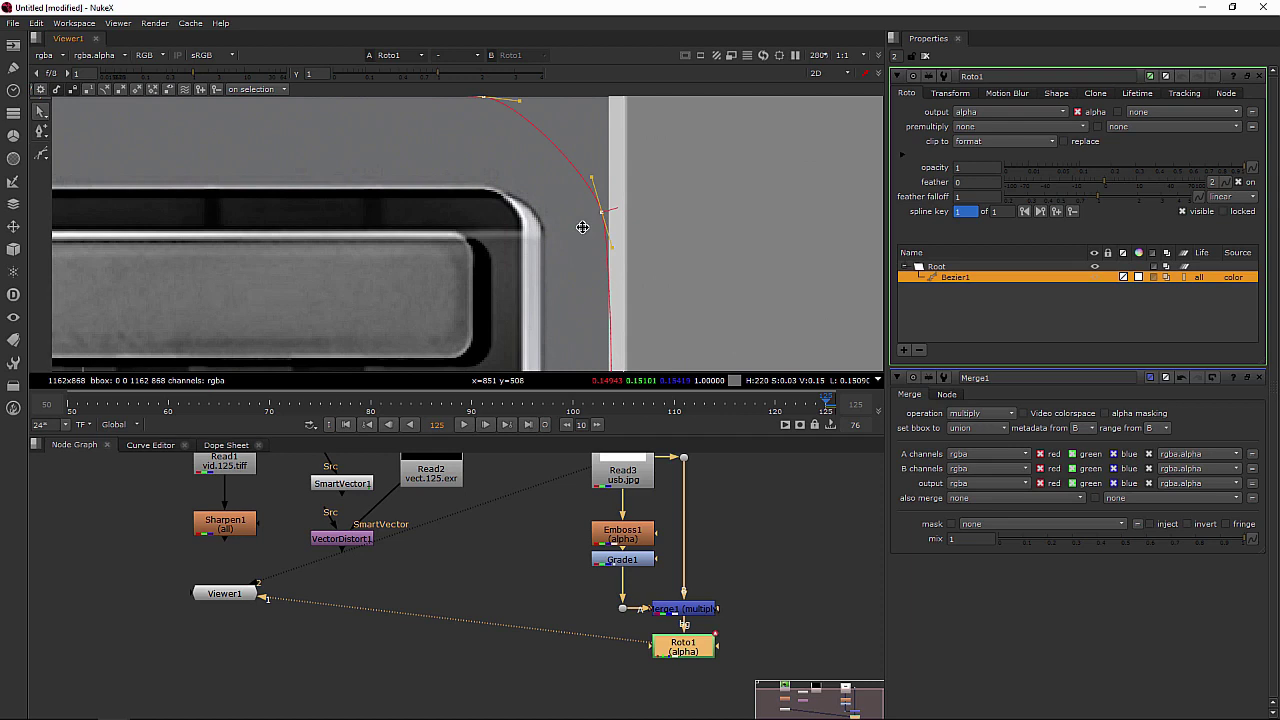
pyautogui.click(590, 205)
pyautogui.click(601, 212)
pyautogui.scroll(-5, 600, 240)
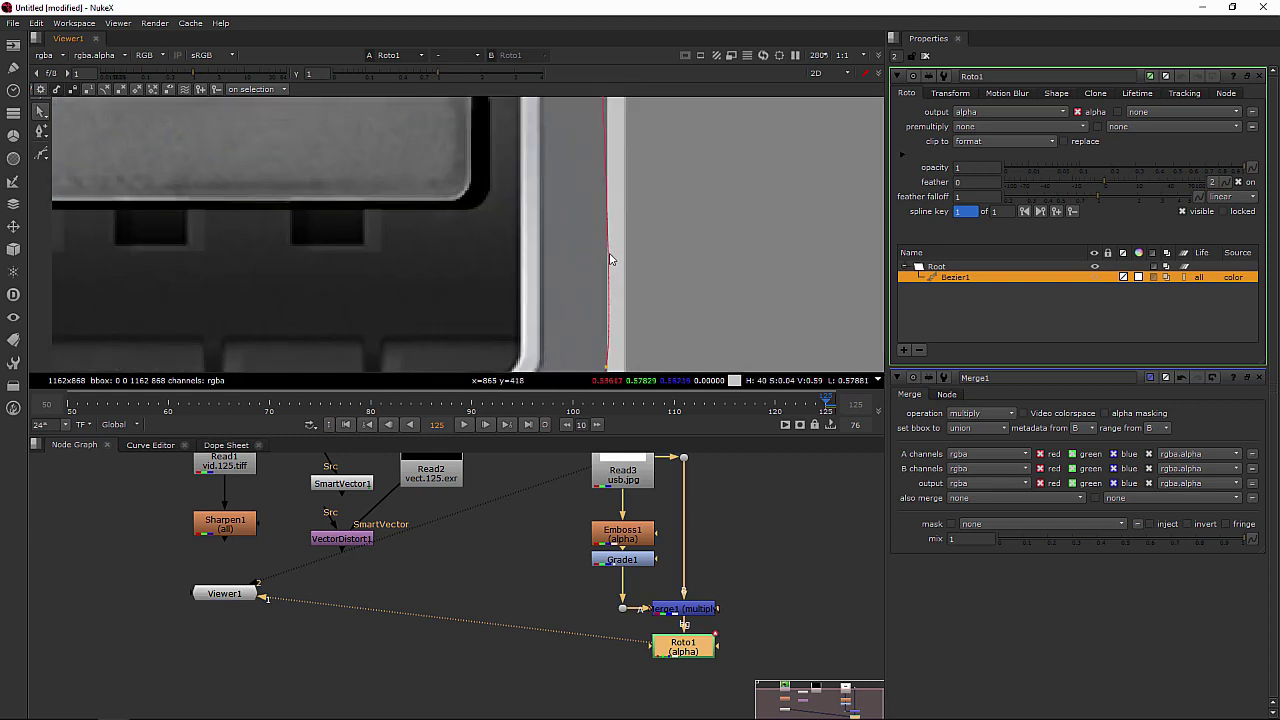
pyautogui.moveTo(607, 271); pyautogui.dragTo(603, 237)
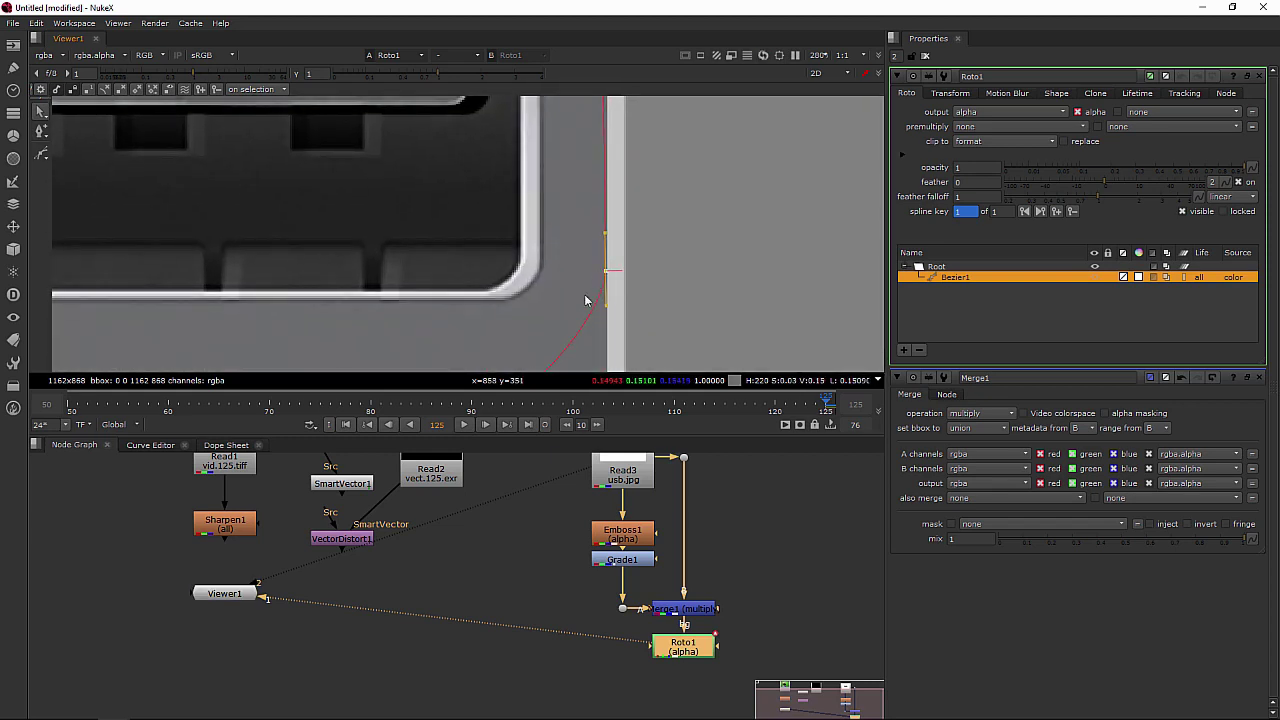
pyautogui.scroll(-4, 590, 290)
pyautogui.moveTo(606, 304); pyautogui.dragTo(643, 307)
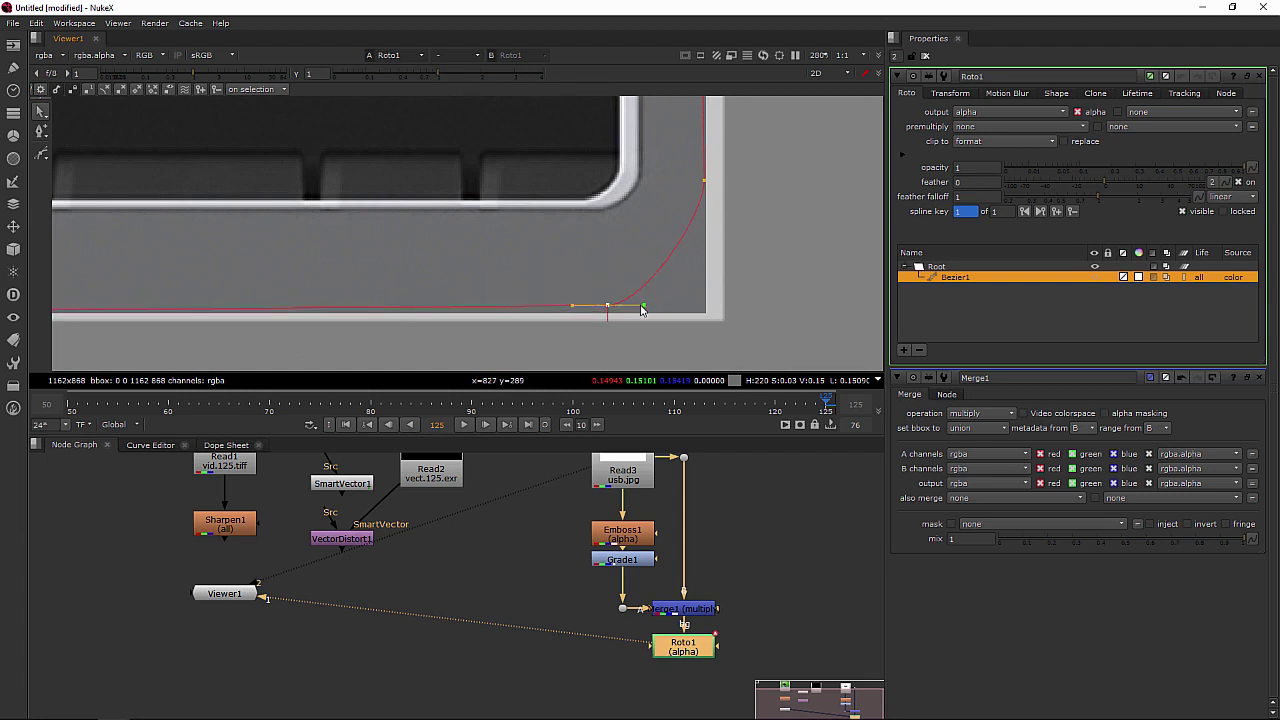
# Adjust the roto curve handles at the plate's lower-left and upper-left corners to follow its edges.
pyautogui.hscroll(-5, 227, 311)
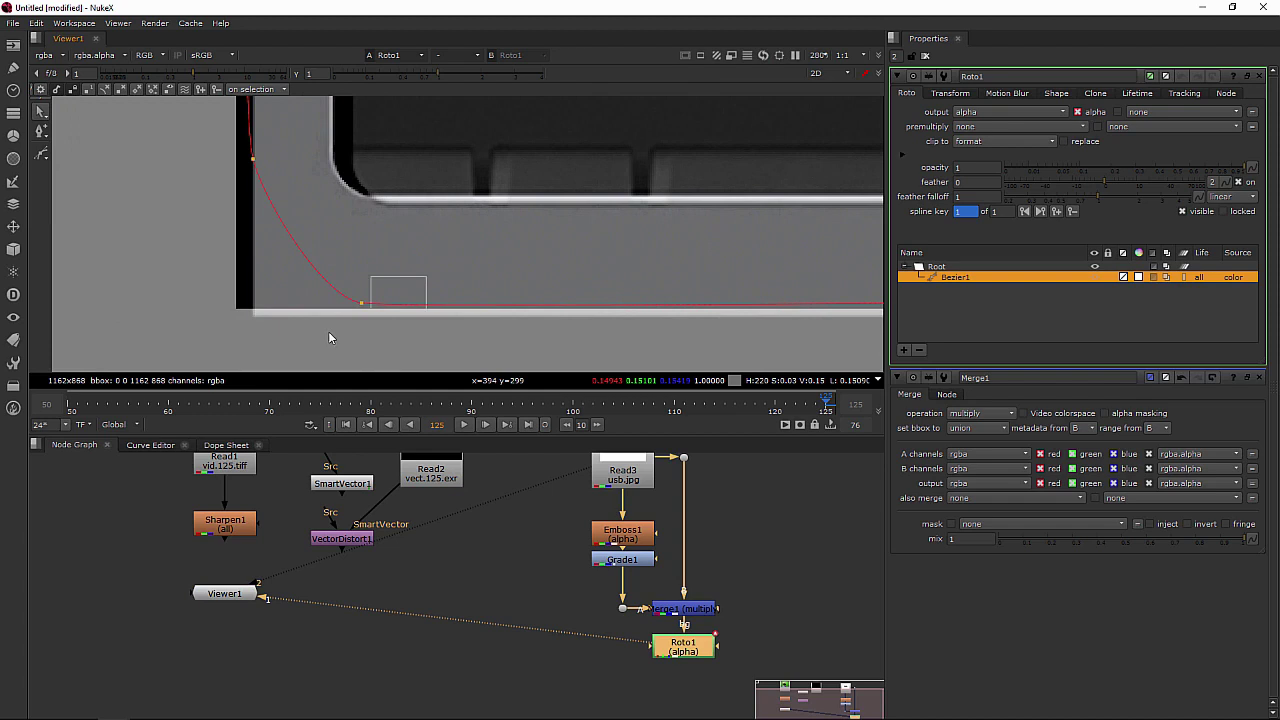
pyautogui.moveTo(361, 302); pyautogui.dragTo(402, 250)
pyautogui.hscroll(-5, 312, 204)
pyautogui.scroll(3, 312, 204)
pyautogui.scroll(5, 400, 270)
pyautogui.scroll(5, 468, 273)
pyautogui.click(488, 213)
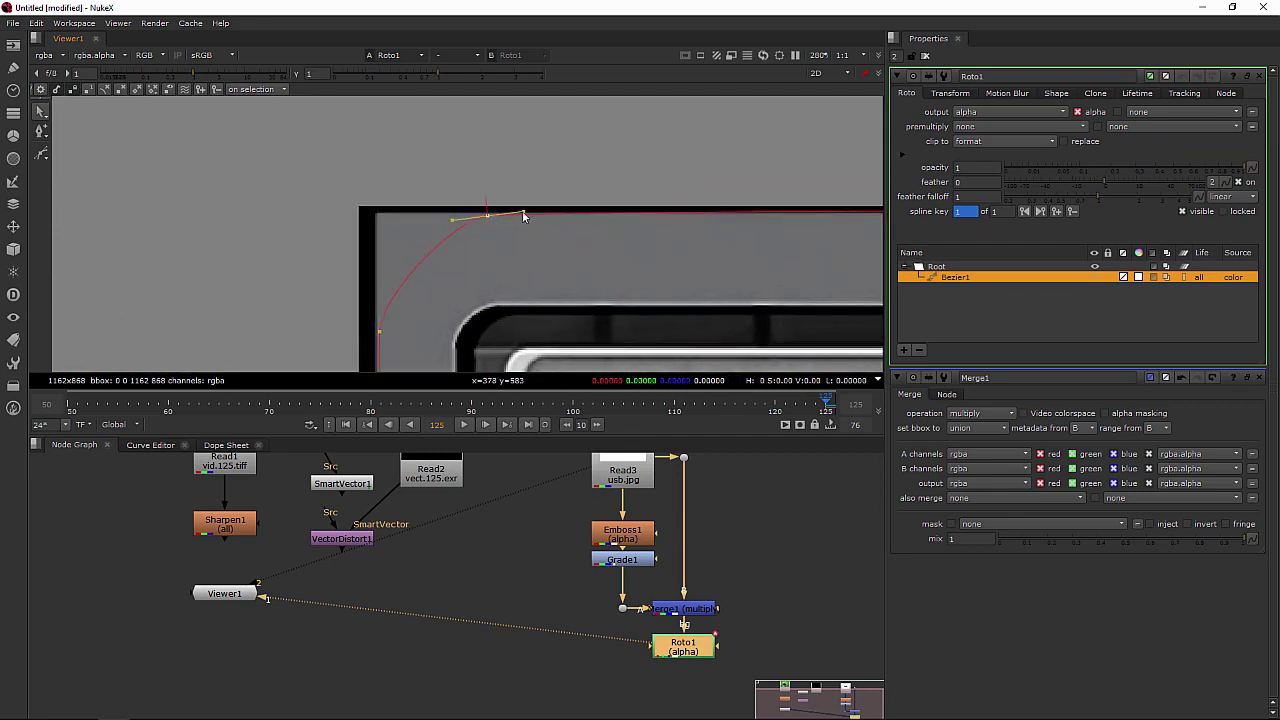
pyautogui.moveTo(524, 213)
pyautogui.mouseDown()
pyautogui.moveTo(607, 244)
pyautogui.moveTo(534, 224)
pyautogui.mouseUp()
# Examine the roto outline along the USB plate's edges and rounded corners at close range.
pyautogui.scroll(5, 700, 222)
pyautogui.scroll(-3, 645, 231)
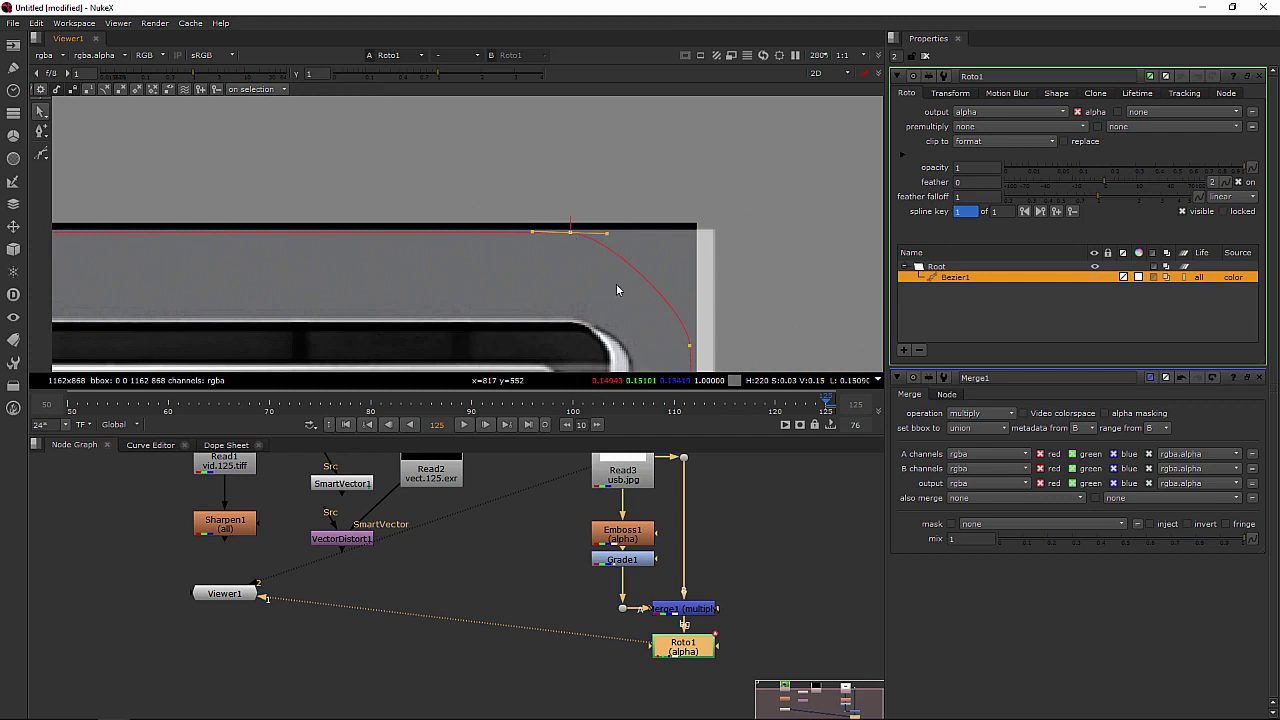
pyautogui.scroll(-3, 728, 268)
pyautogui.scroll(-2, 700, 262)
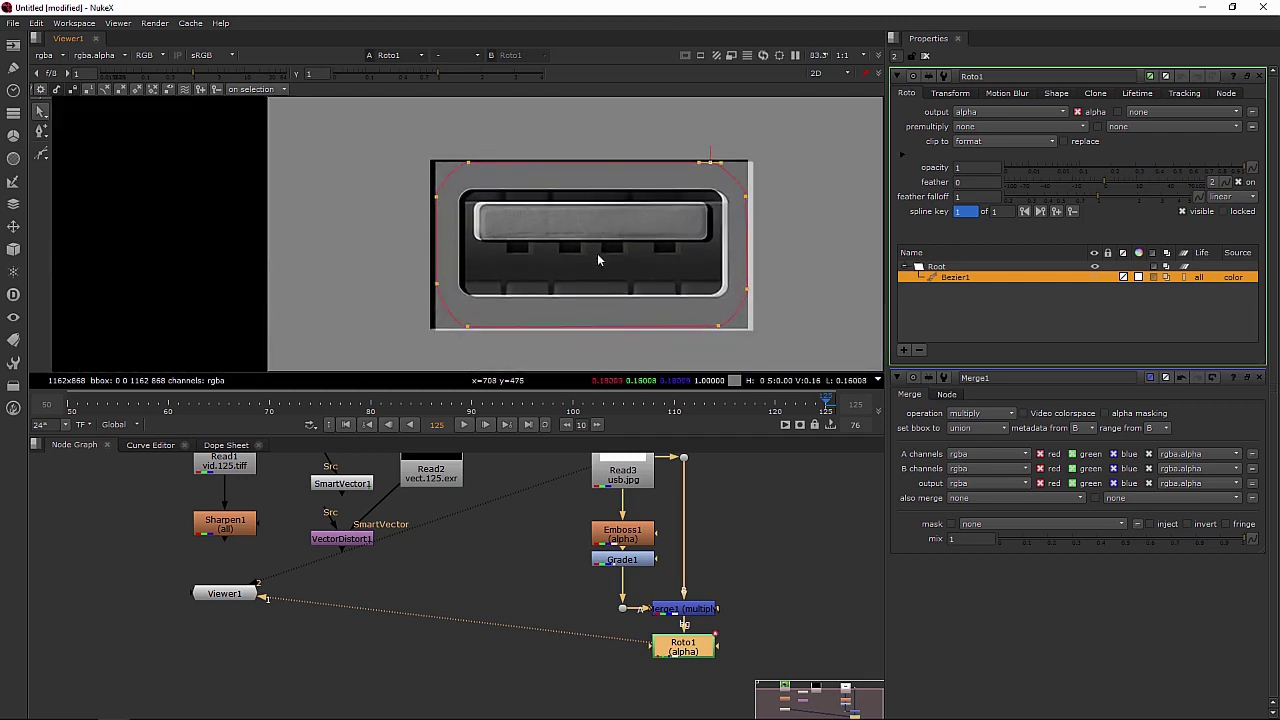
pyautogui.scroll(3, 398, 264)
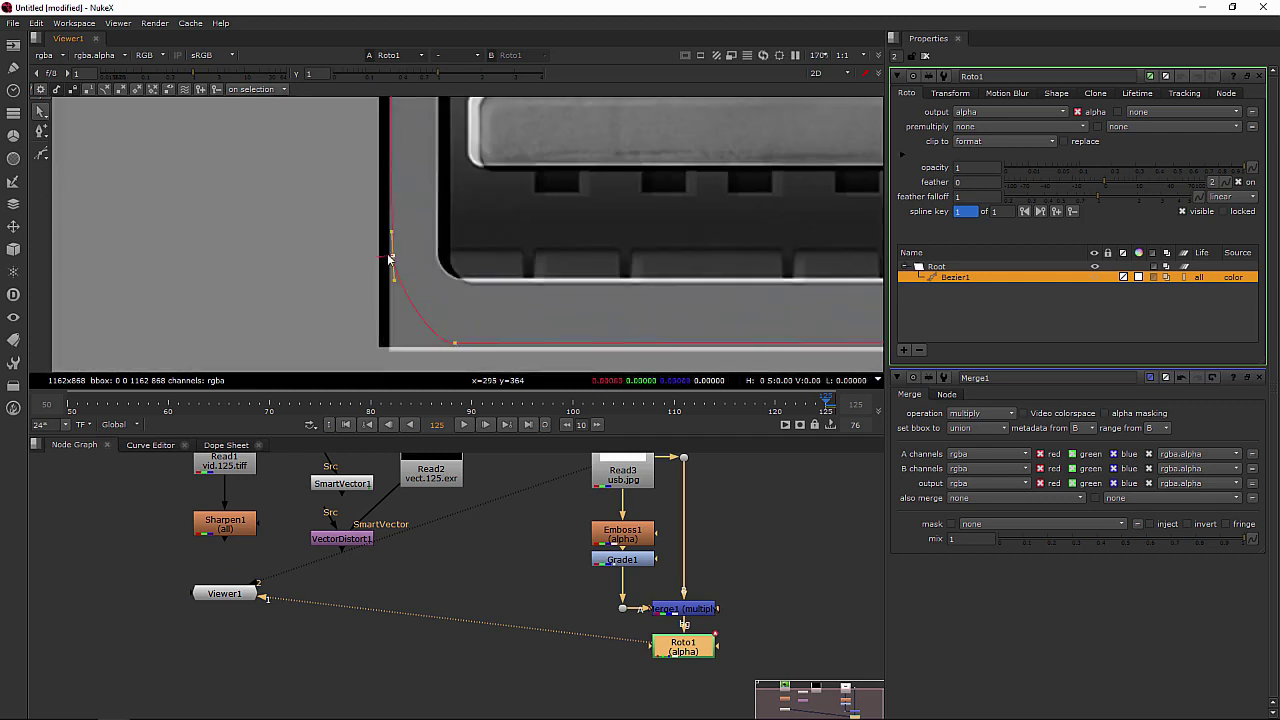
pyautogui.moveTo(417, 264); pyautogui.dragTo(519, 320, button='middle')
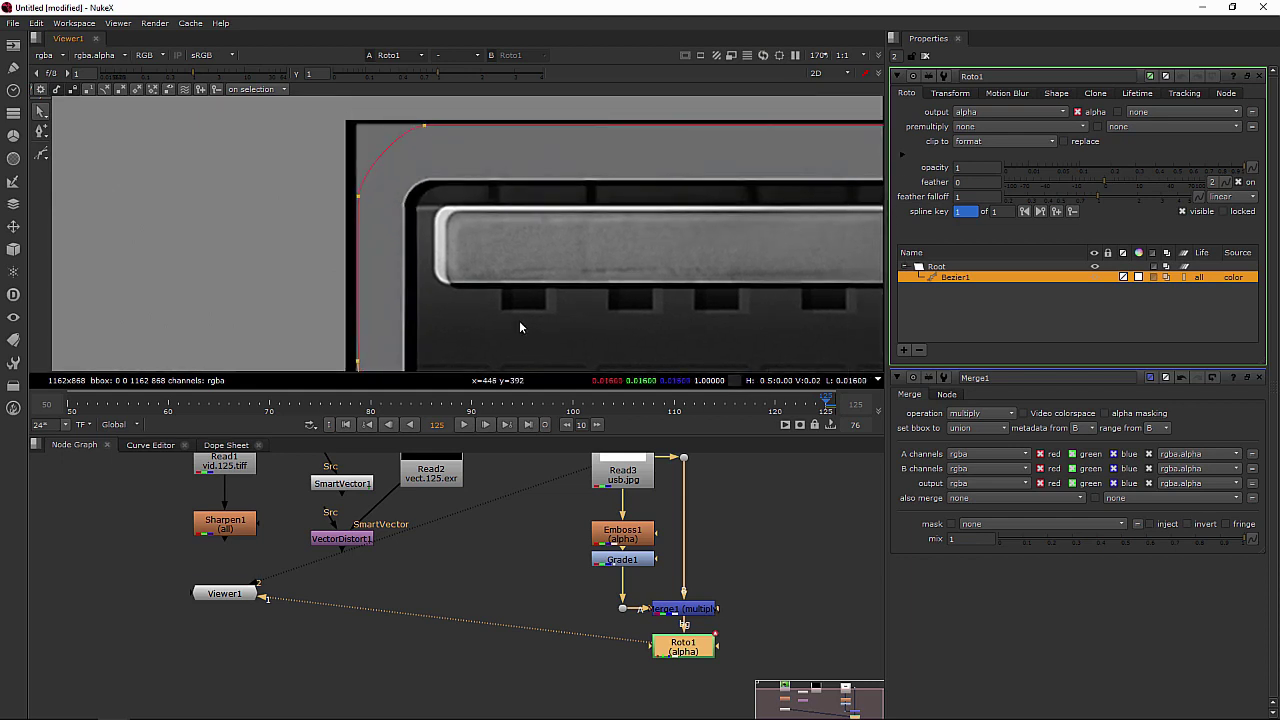
pyautogui.moveTo(588, 245); pyautogui.dragTo(618, 247, button='middle')
pyautogui.moveTo(508, 249); pyautogui.dragTo(548, 139, button='middle')
pyautogui.moveTo(592, 260); pyautogui.dragTo(620, 252, button='middle')
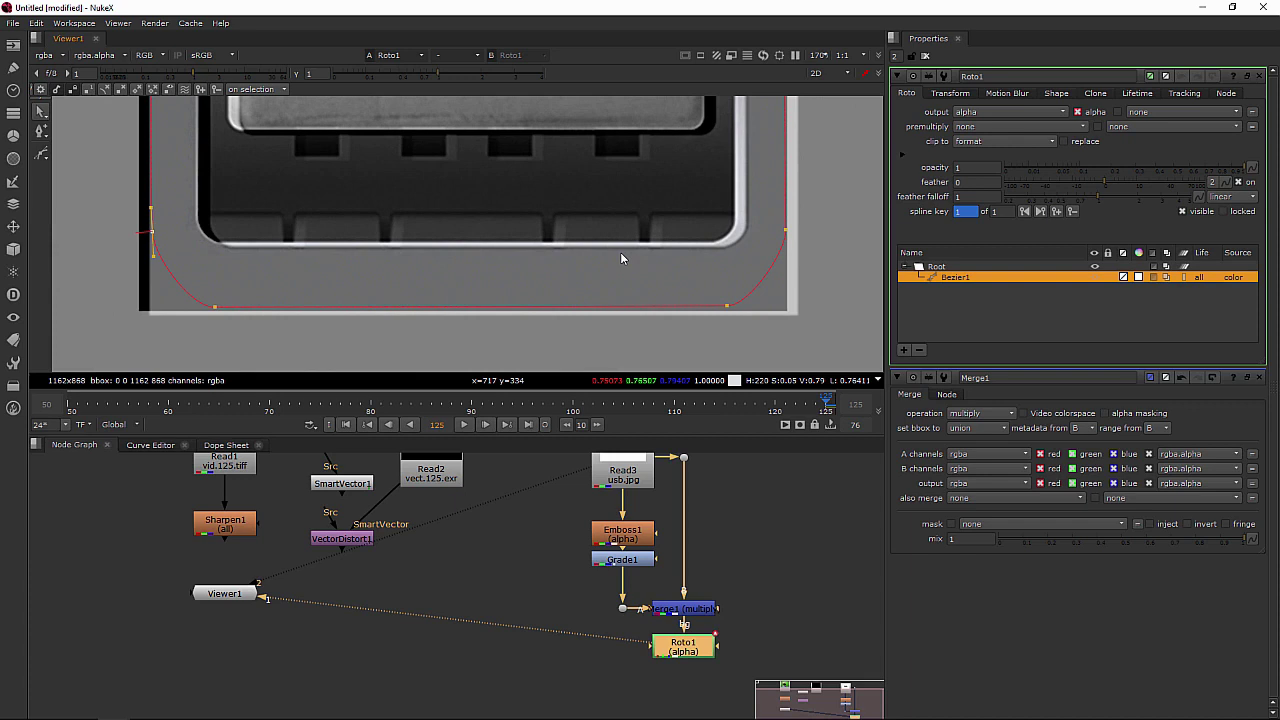
pyautogui.scroll(-4, 620, 254)
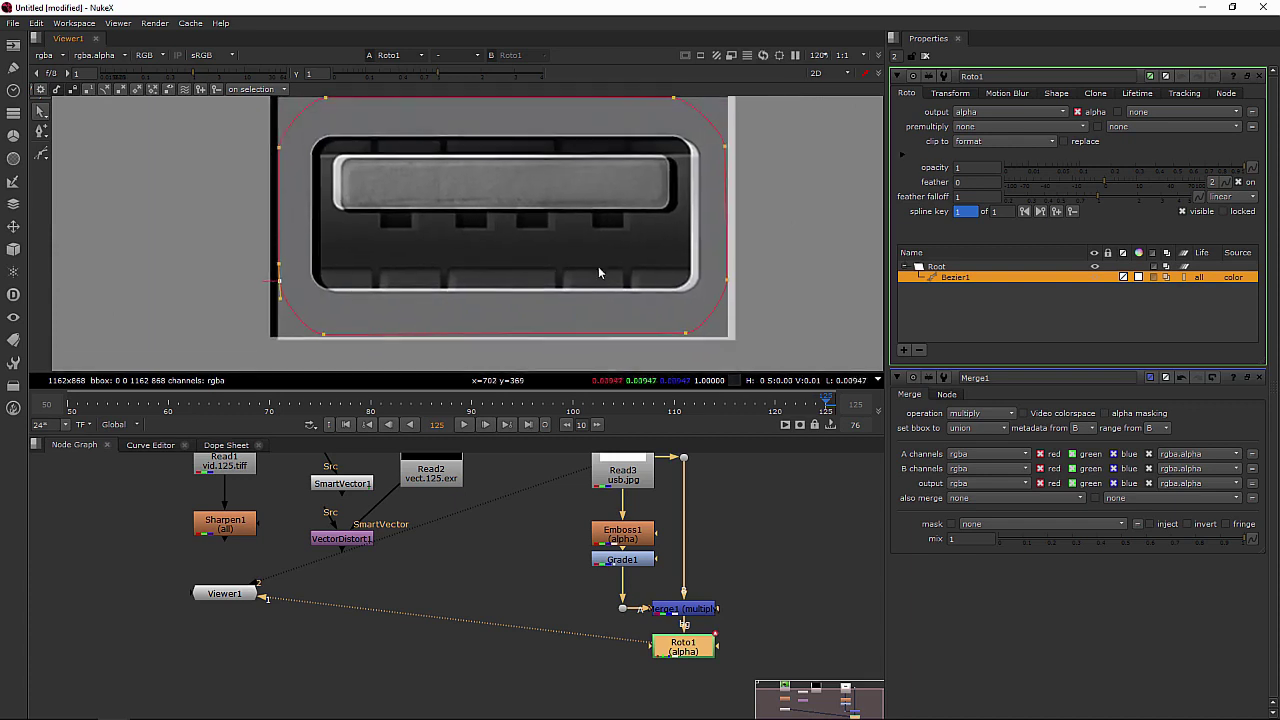
# Set the Roto node's premultiply to rgba and show its lifetime settings.
pyautogui.click(991, 128)
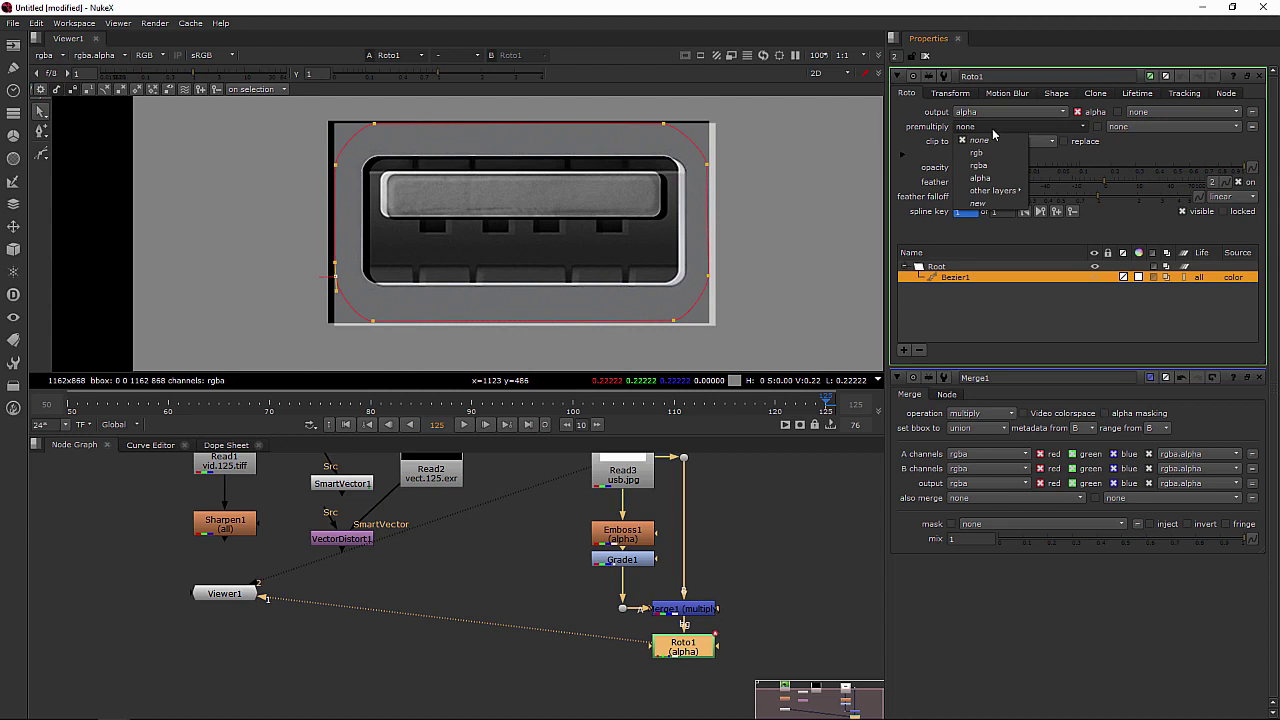
pyautogui.click(990, 165)
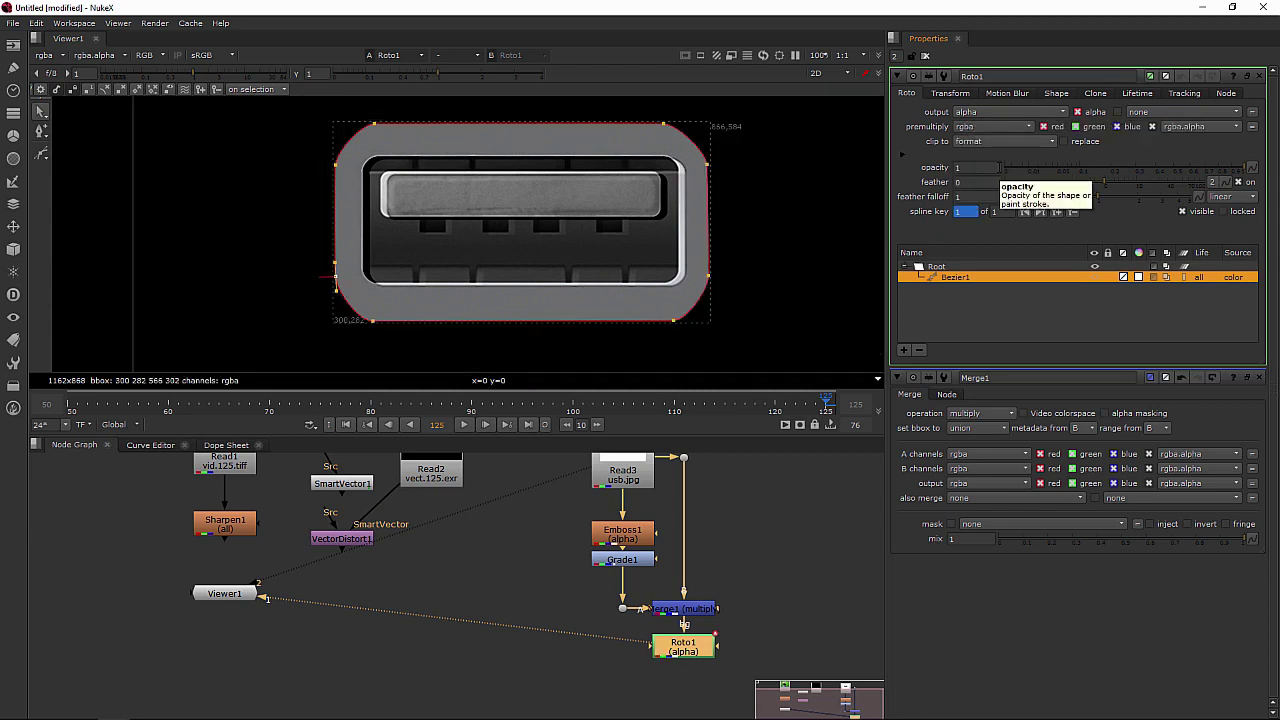
pyautogui.click(1139, 95)
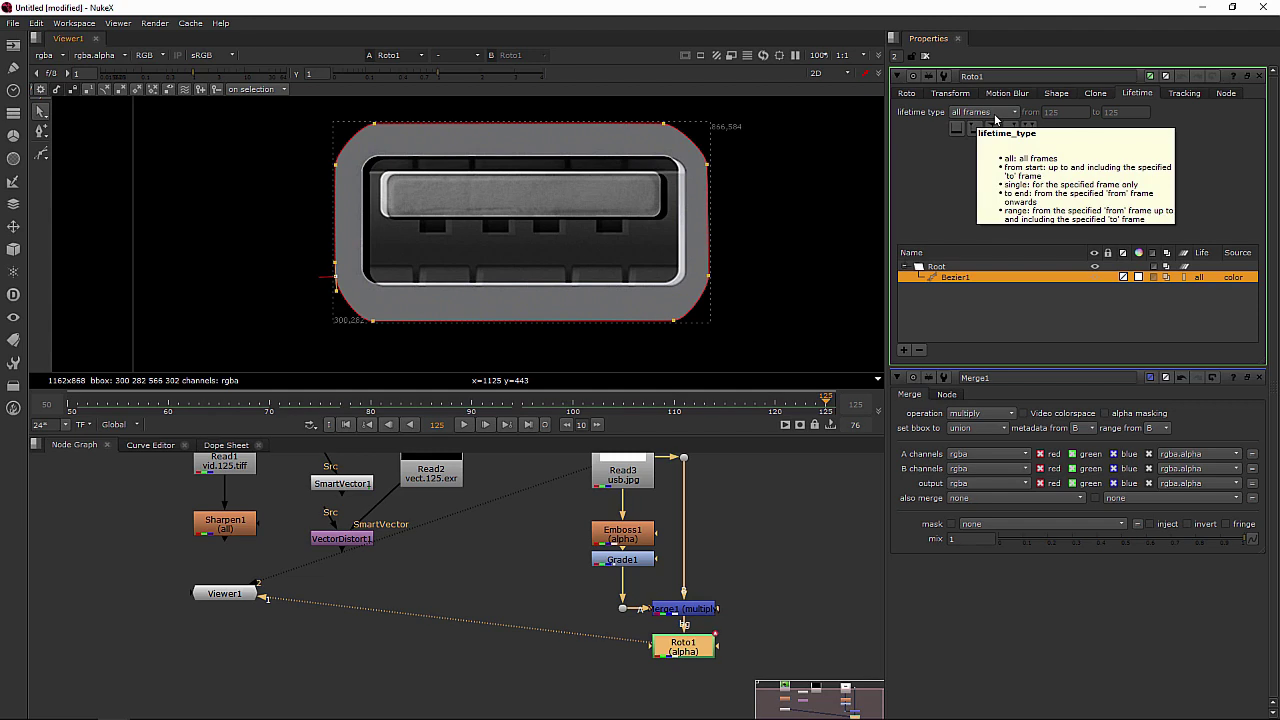
# Add a Reformat node directly below the Roto node and set its output format to HD_720 1280x720.
pyautogui.moveTo(693, 651); pyautogui.dragTo(684, 590, button='middle')
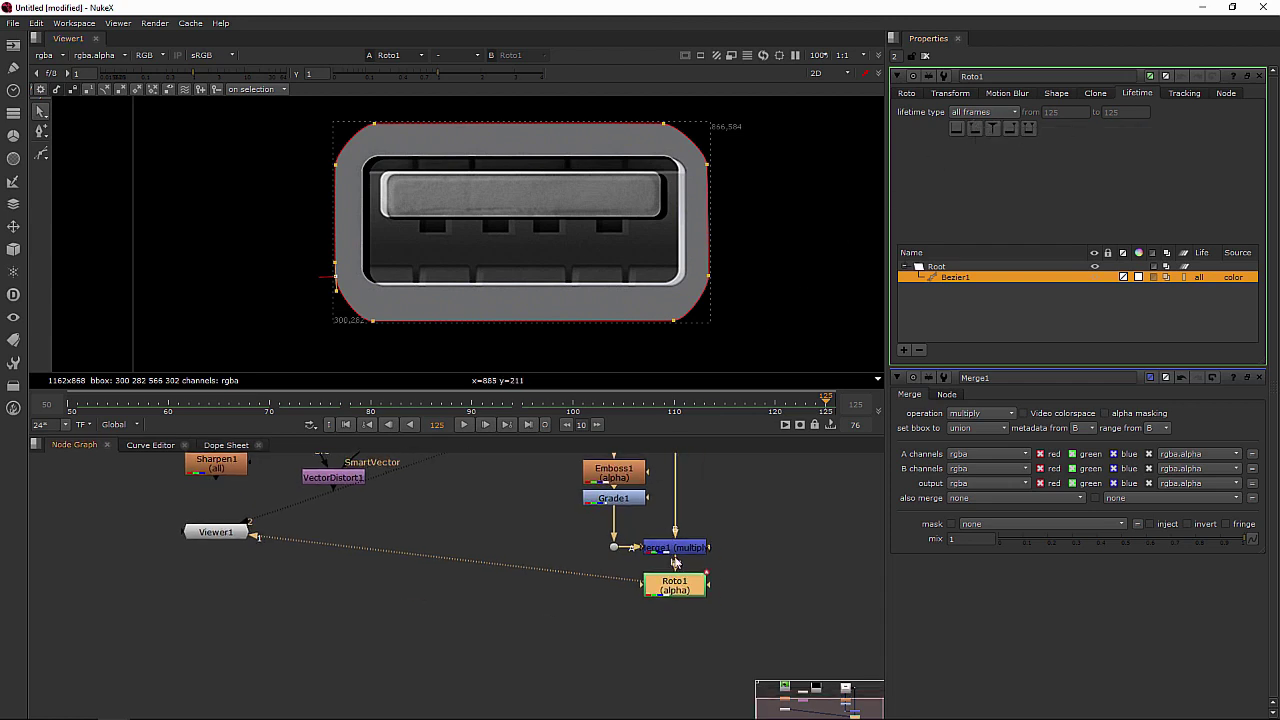
pyautogui.press('Tab')
pyautogui.write('refl')
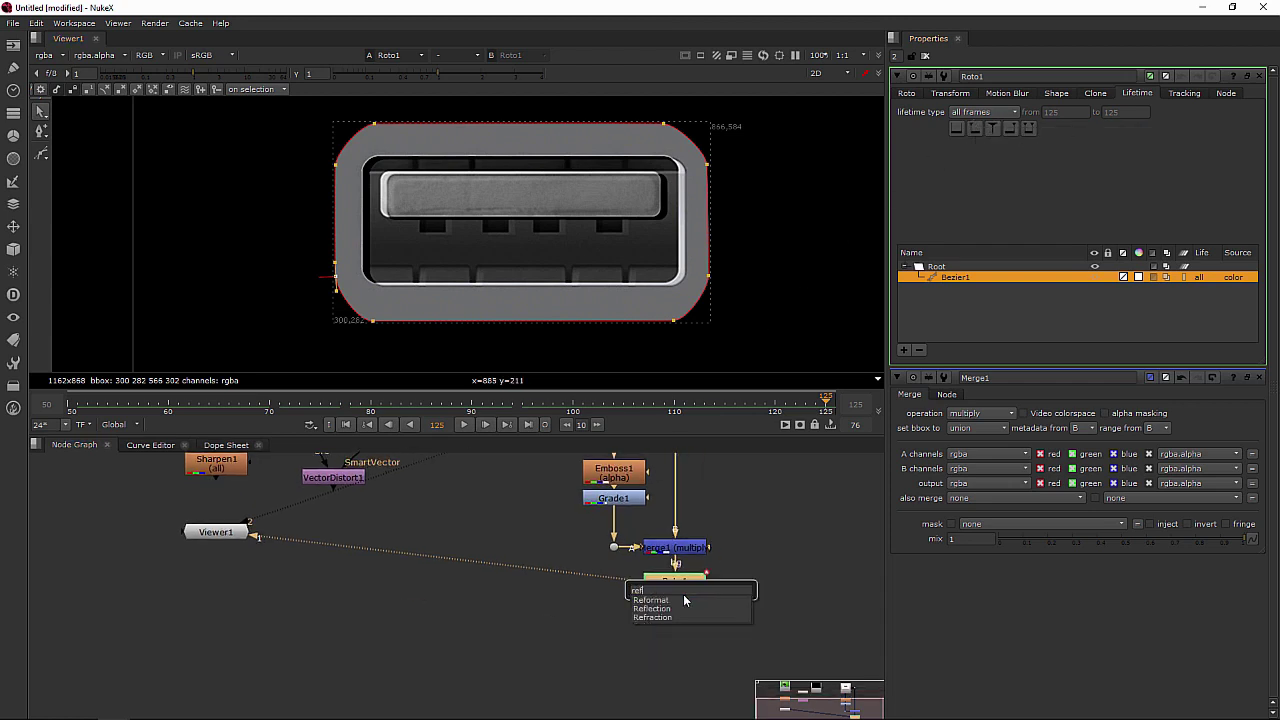
pyautogui.click(676, 601)
pyautogui.moveTo(684, 606); pyautogui.dragTo(689, 631)
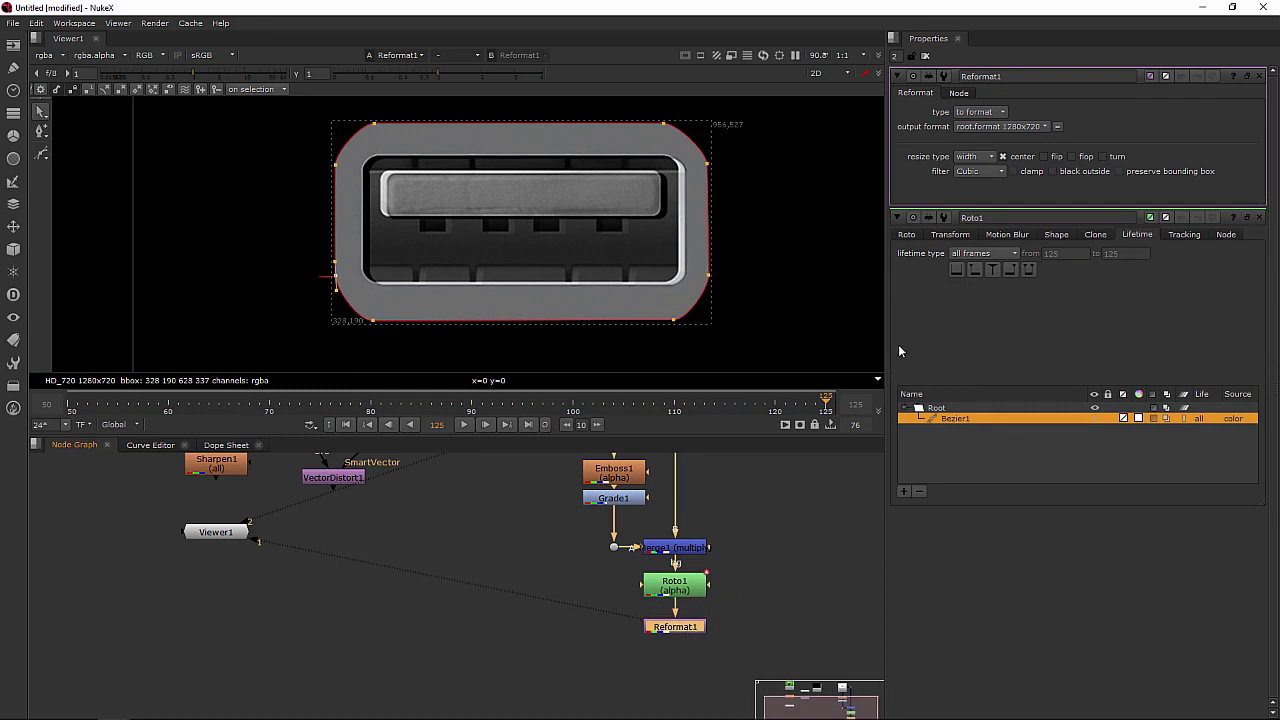
pyautogui.click(1025, 127)
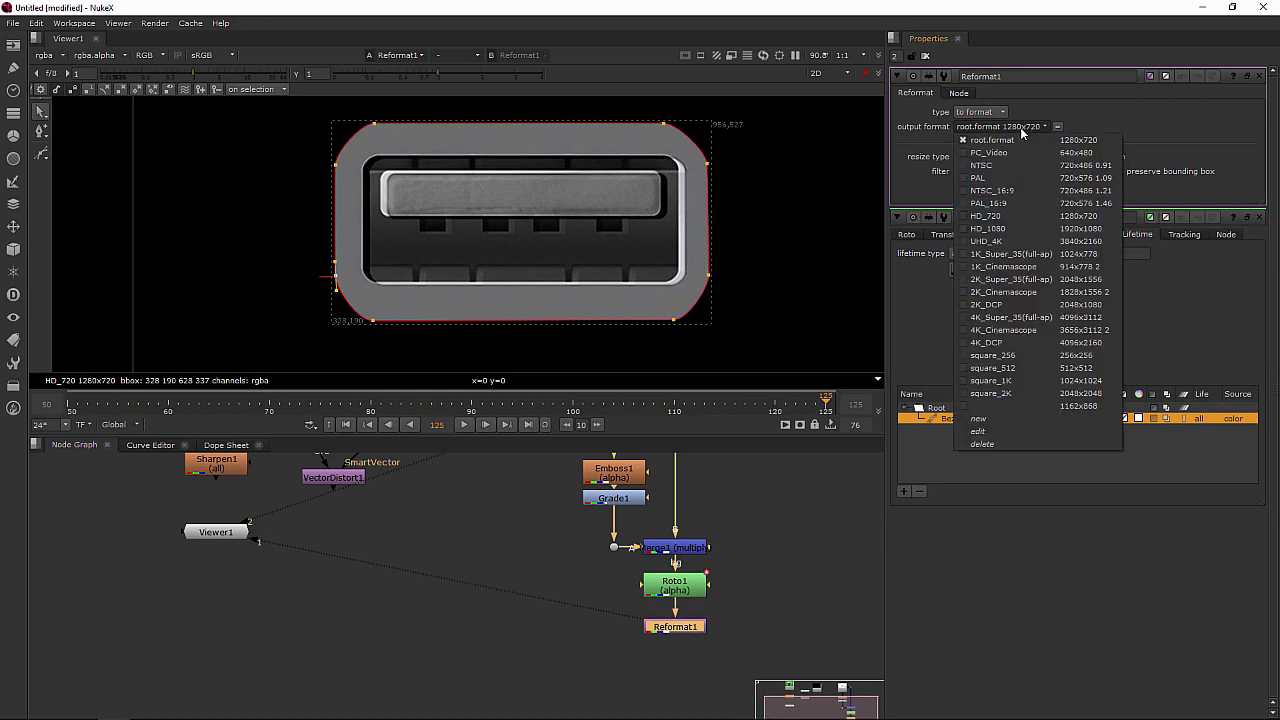
pyautogui.click(1024, 217)
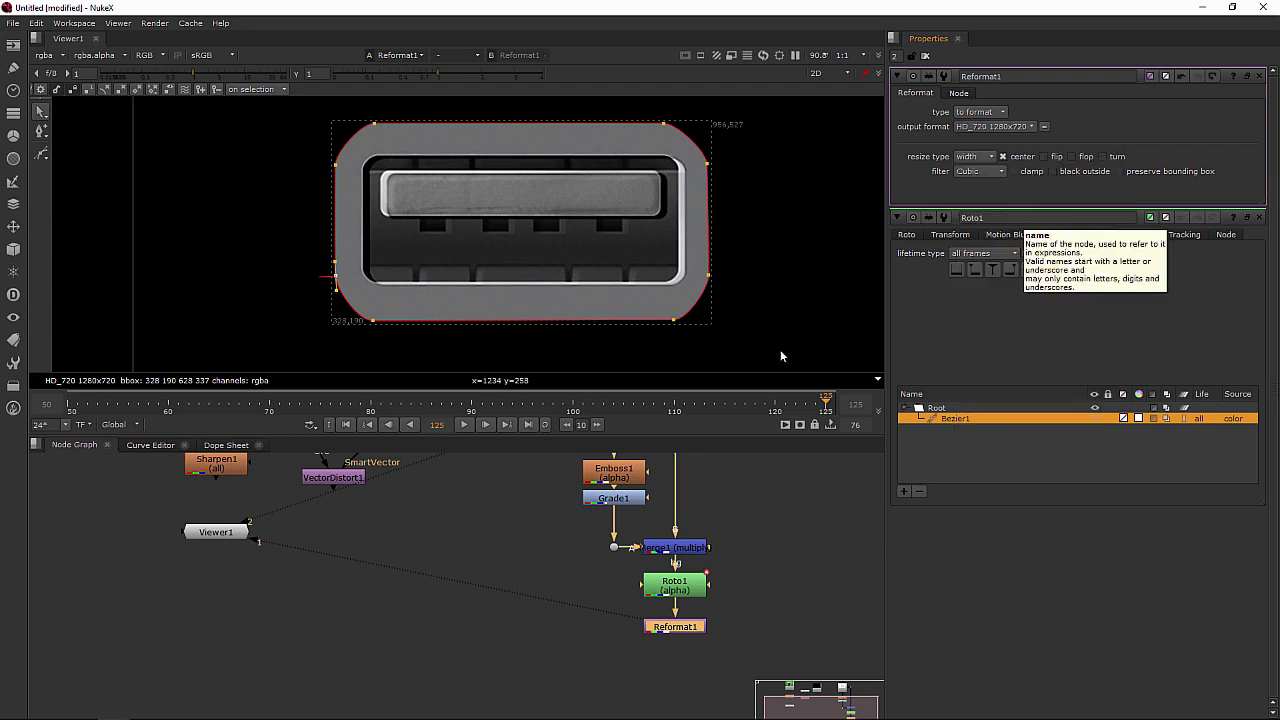
# Connect the VectorDistort node's Src input to the Reformat node, placing it below, and move the vector Read node beside it.
pyautogui.moveTo(538, 531); pyautogui.dragTo(497, 563, button='middle')
pyautogui.moveTo(315, 514); pyautogui.dragTo(714, 707)
pyautogui.moveTo(716, 667); pyautogui.dragTo(792, 563, button='middle')
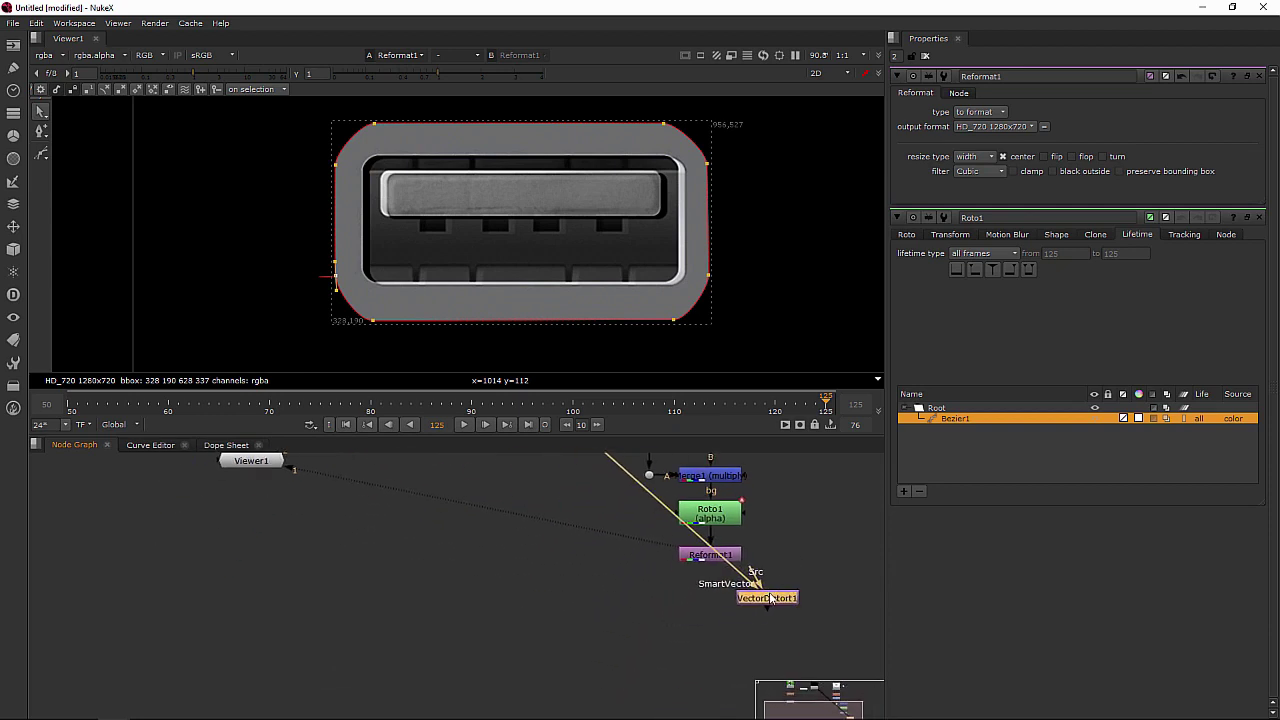
pyautogui.moveTo(768, 598); pyautogui.dragTo(722, 630)
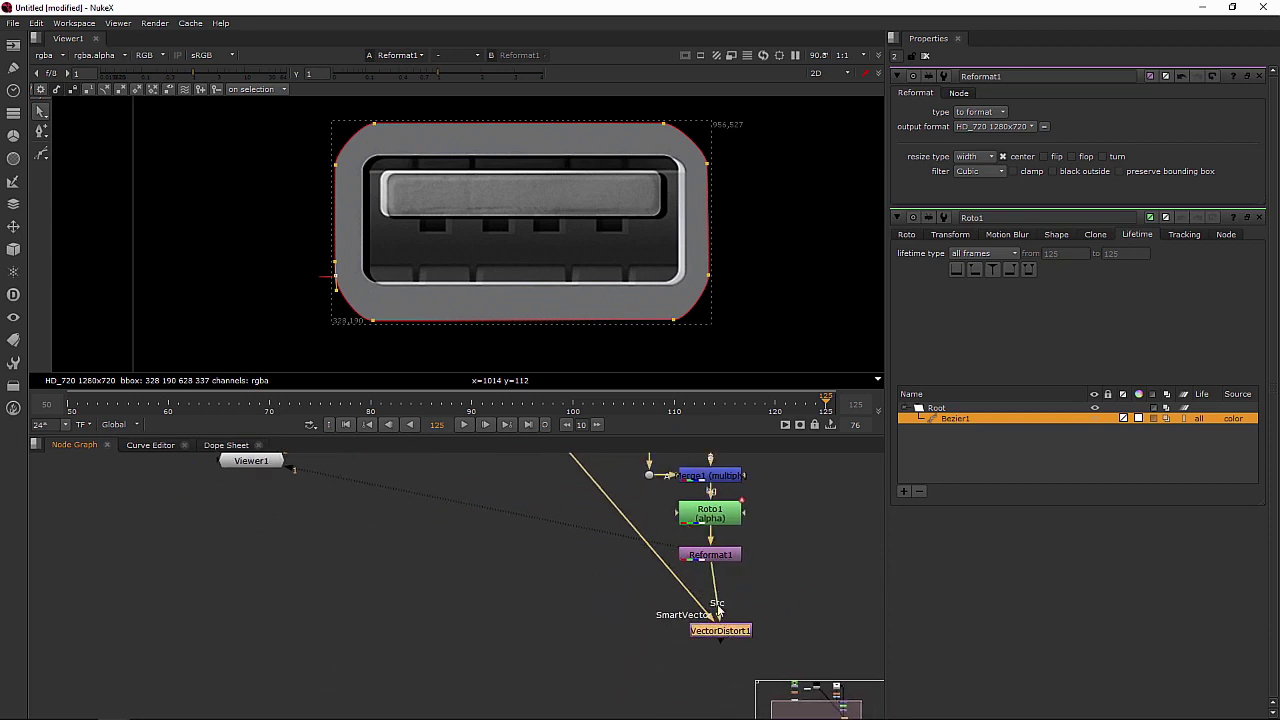
pyautogui.scroll(-4, 615, 620)
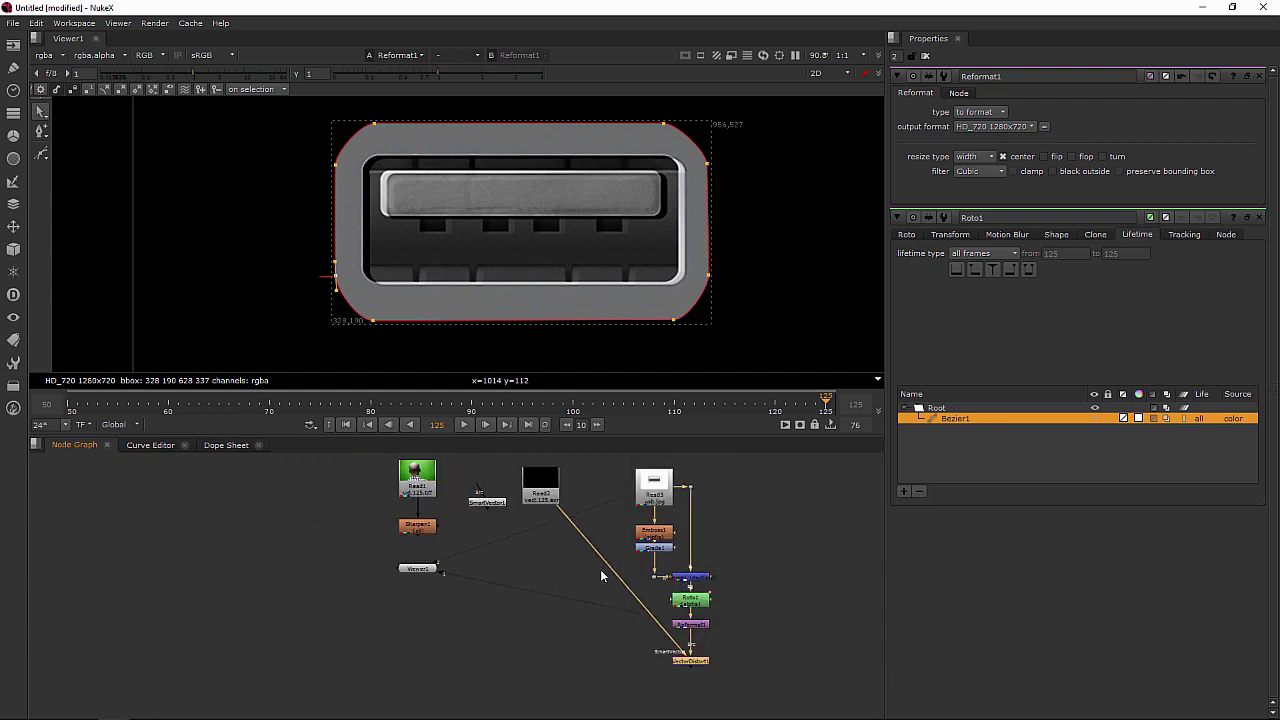
pyautogui.moveTo(556, 490); pyautogui.dragTo(611, 666)
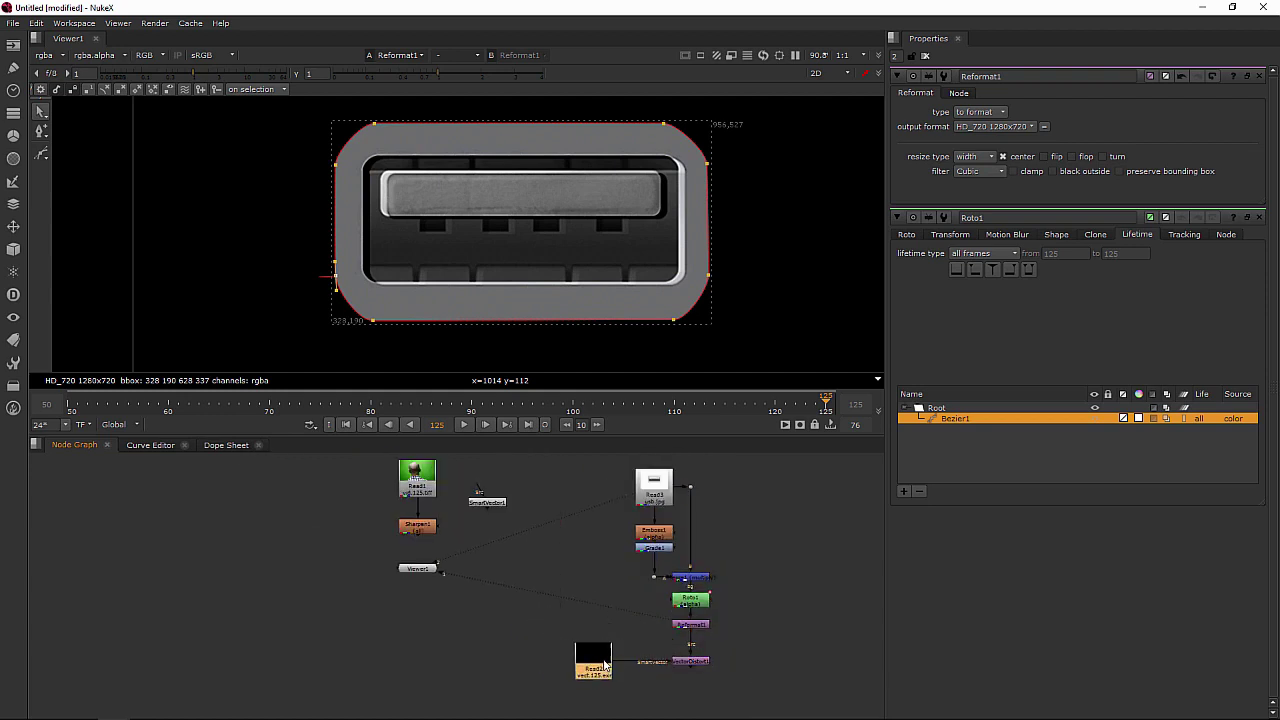
# Add a Merge node with its A input fed by VectorDistort and place it below that node.
pyautogui.scroll(5, 634, 602)
pyautogui.moveTo(667, 646); pyautogui.dragTo(615, 569, button='middle')
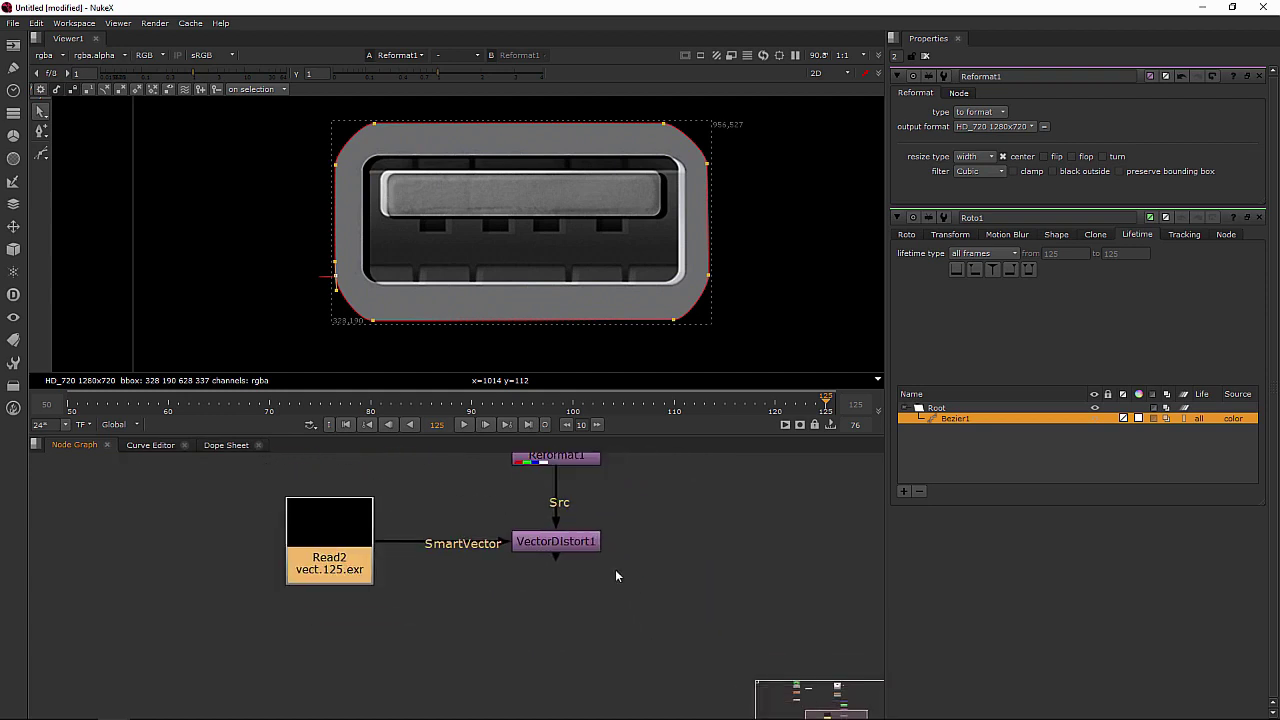
pyautogui.press('Tab')
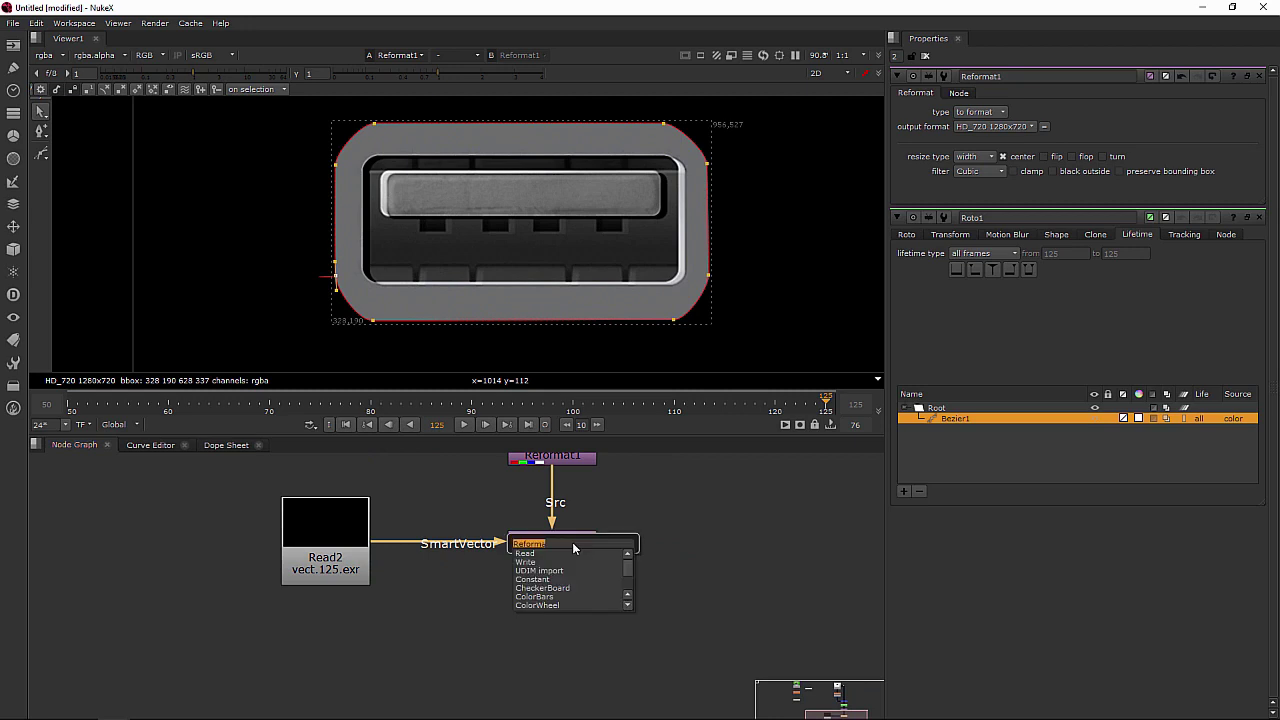
pyautogui.write('merge')
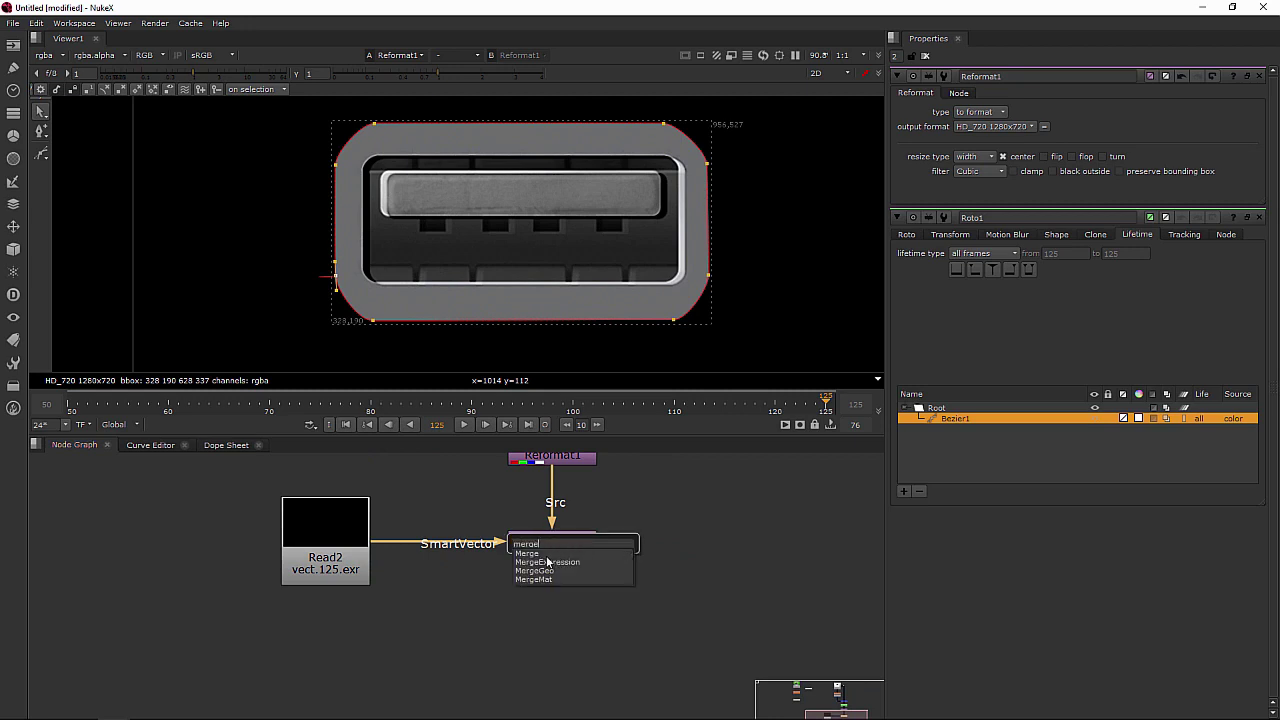
pyautogui.press('Return')
pyautogui.moveTo(668, 548); pyautogui.dragTo(555, 678)
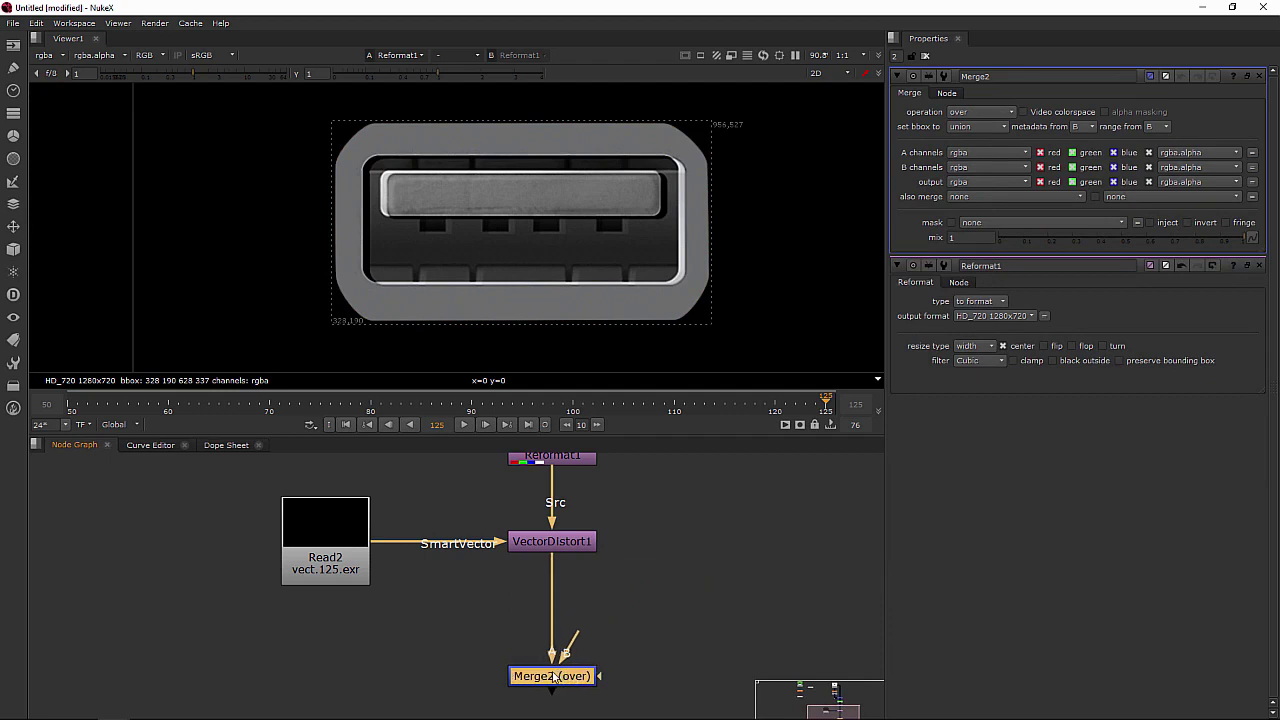
# Connect the over Merge's B input to the Sharpen node and view the composite through the Viewer placed below it.
pyautogui.scroll(-4, 549, 666)
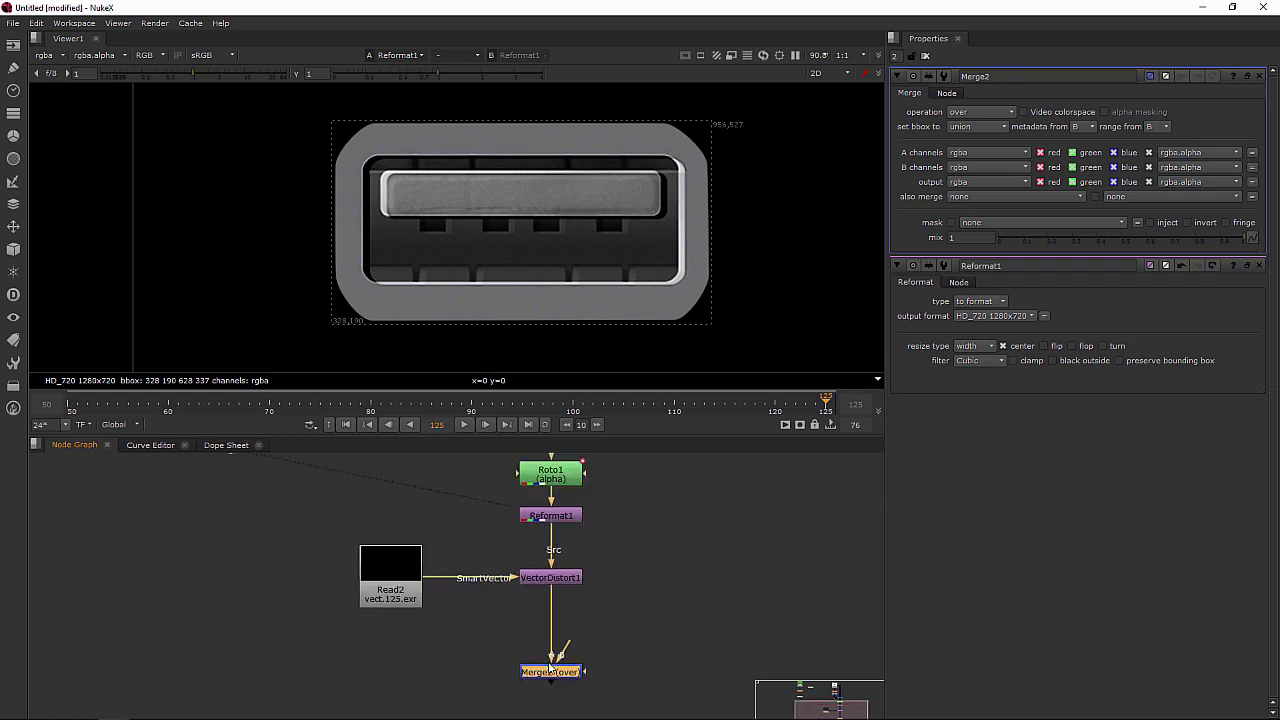
pyautogui.moveTo(500, 628); pyautogui.dragTo(563, 646, button='middle')
pyautogui.scroll(-2, 563, 646)
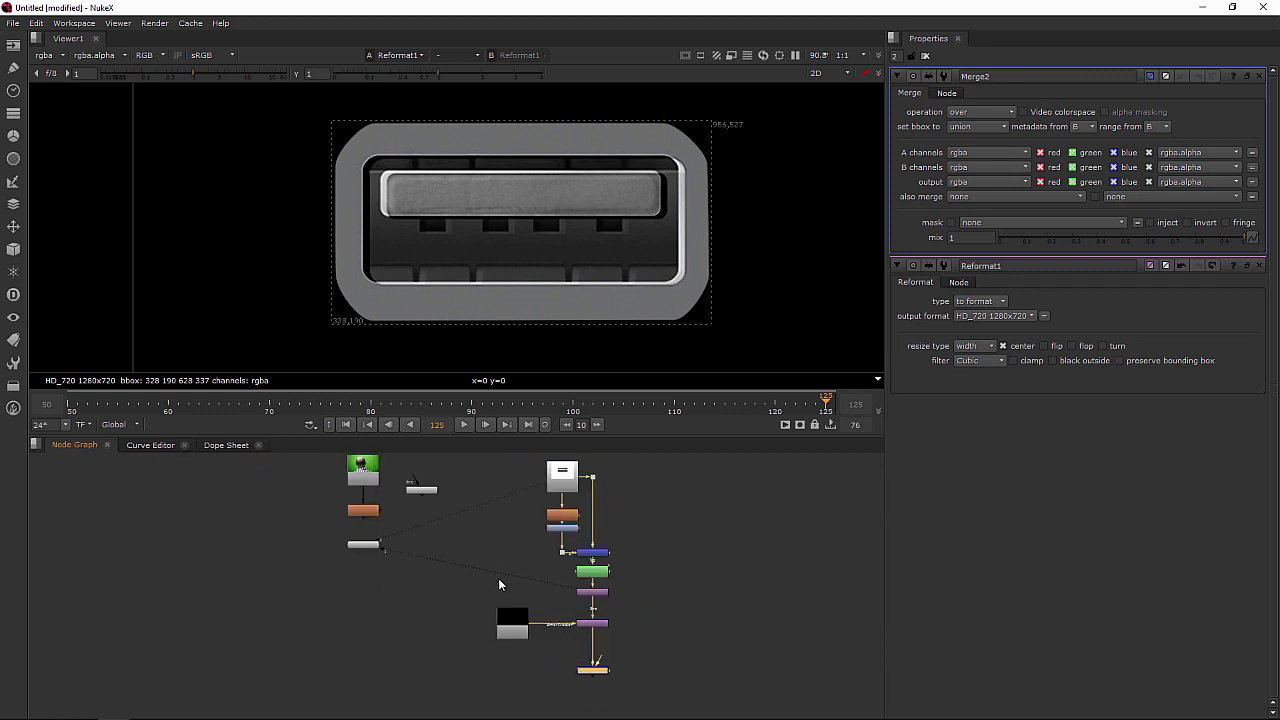
pyautogui.moveTo(600, 662); pyautogui.dragTo(368, 513)
pyautogui.scroll(3, 593, 660)
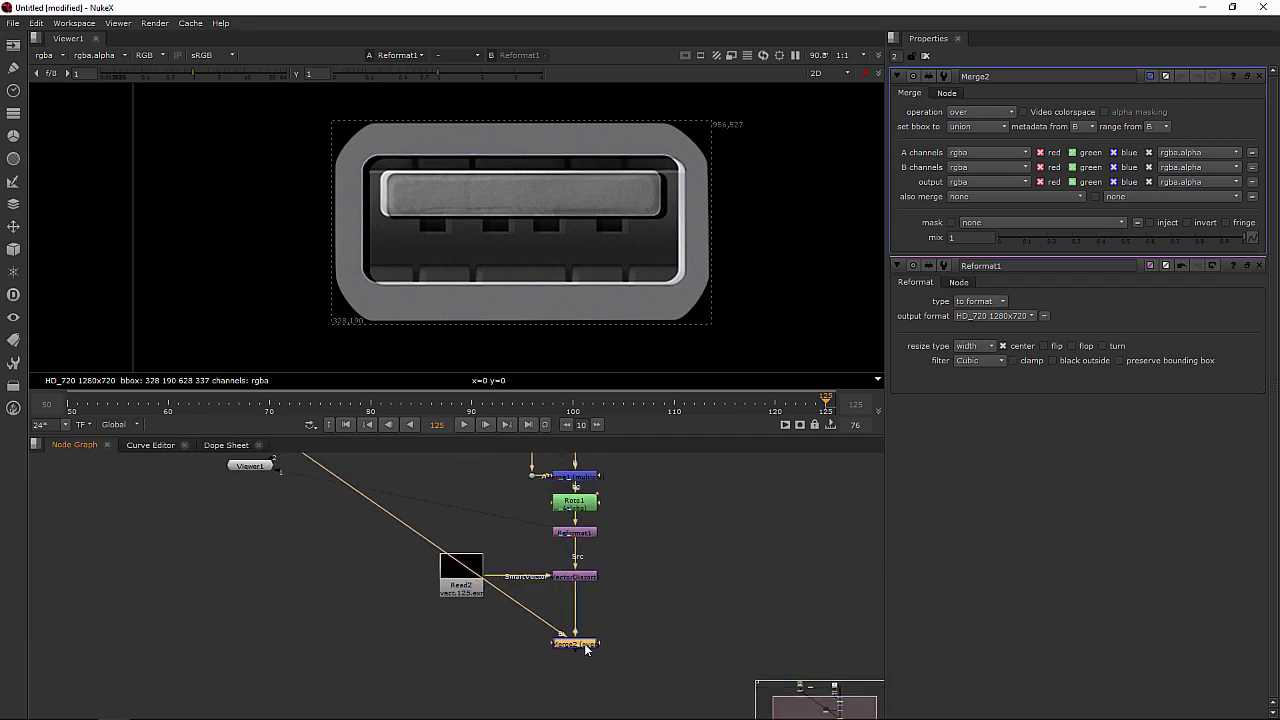
pyautogui.press('1')
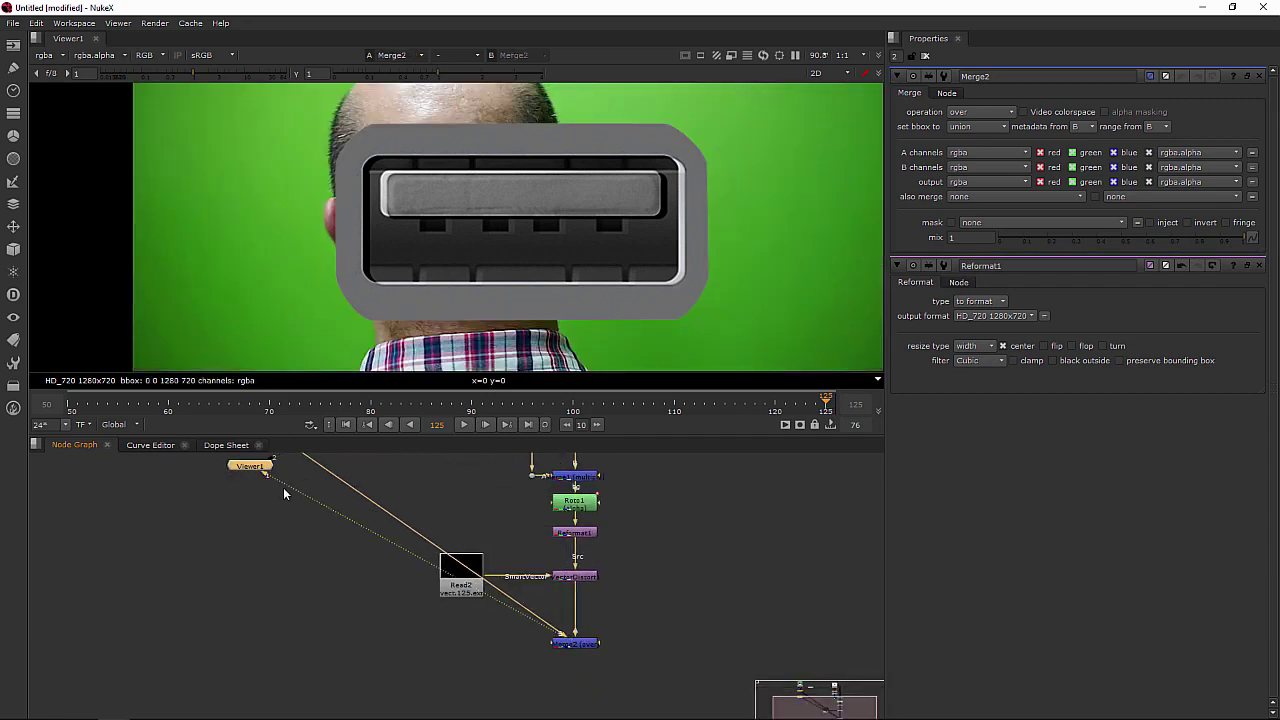
pyautogui.moveTo(245, 467); pyautogui.dragTo(571, 691)
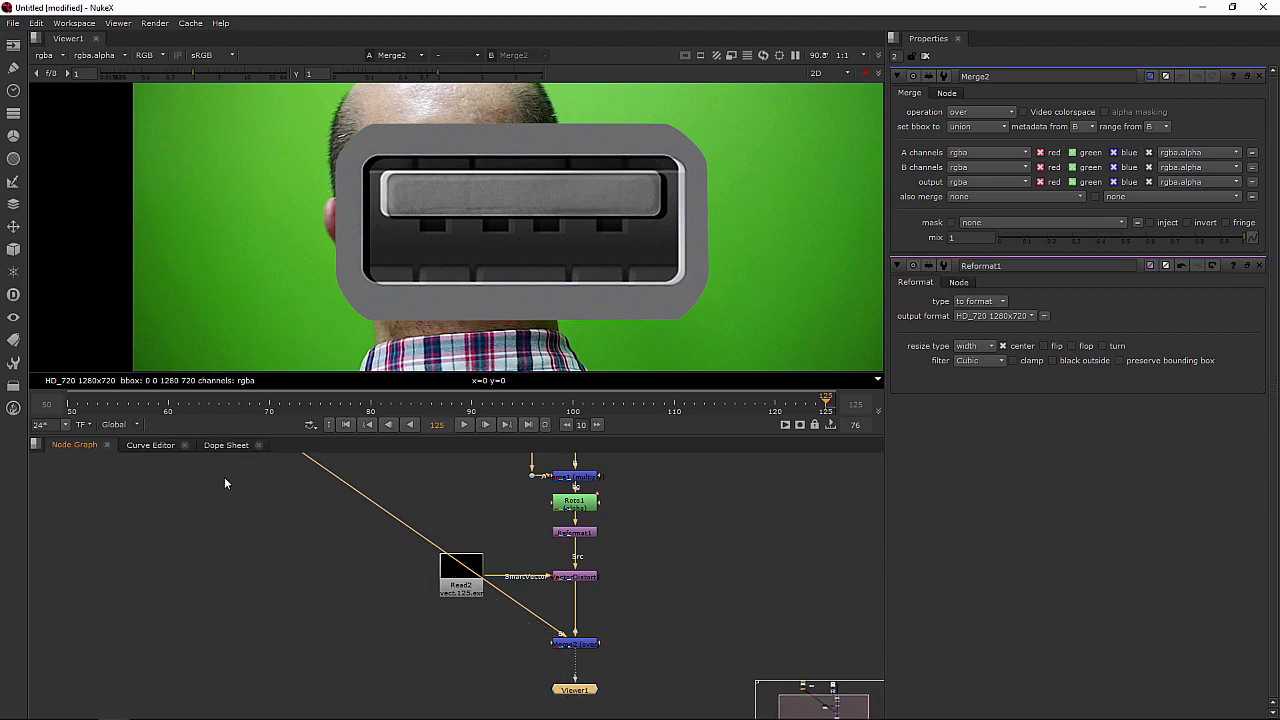
# Check how the distorted USB port follows the head by sampling frames 55 to 103 and playing the sequence.
pyautogui.click(128, 404)
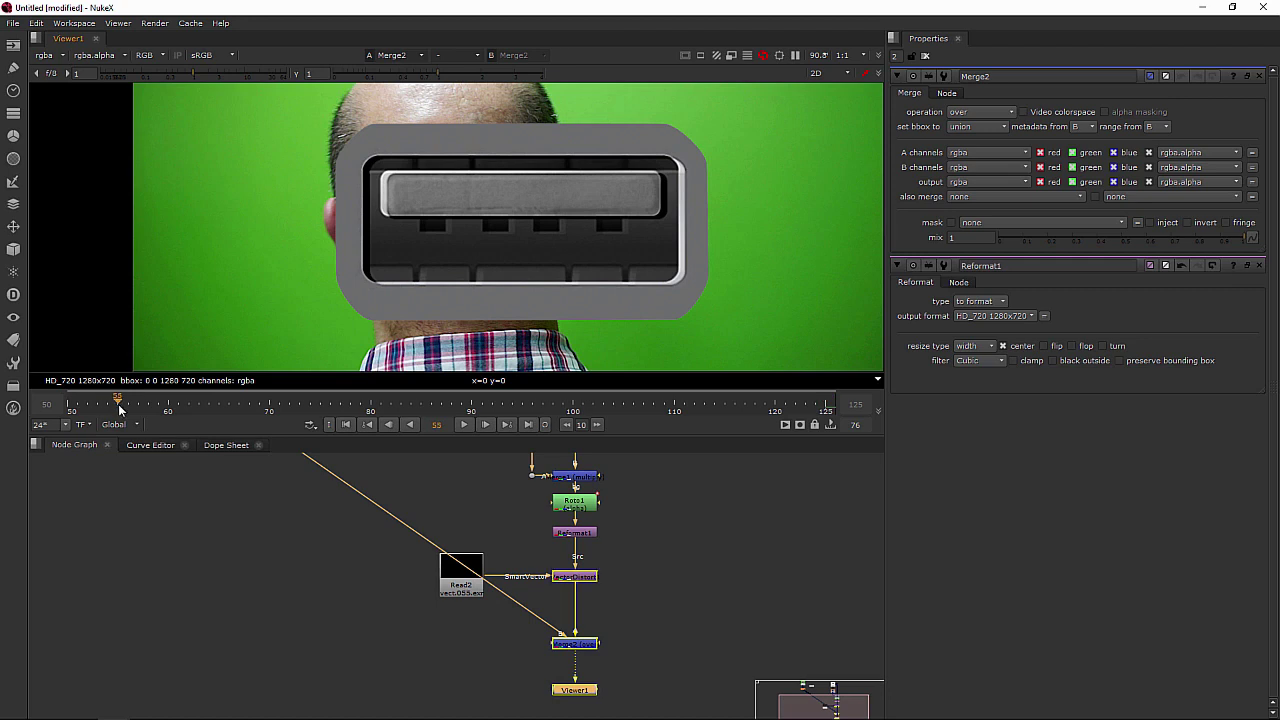
pyautogui.click(188, 405)
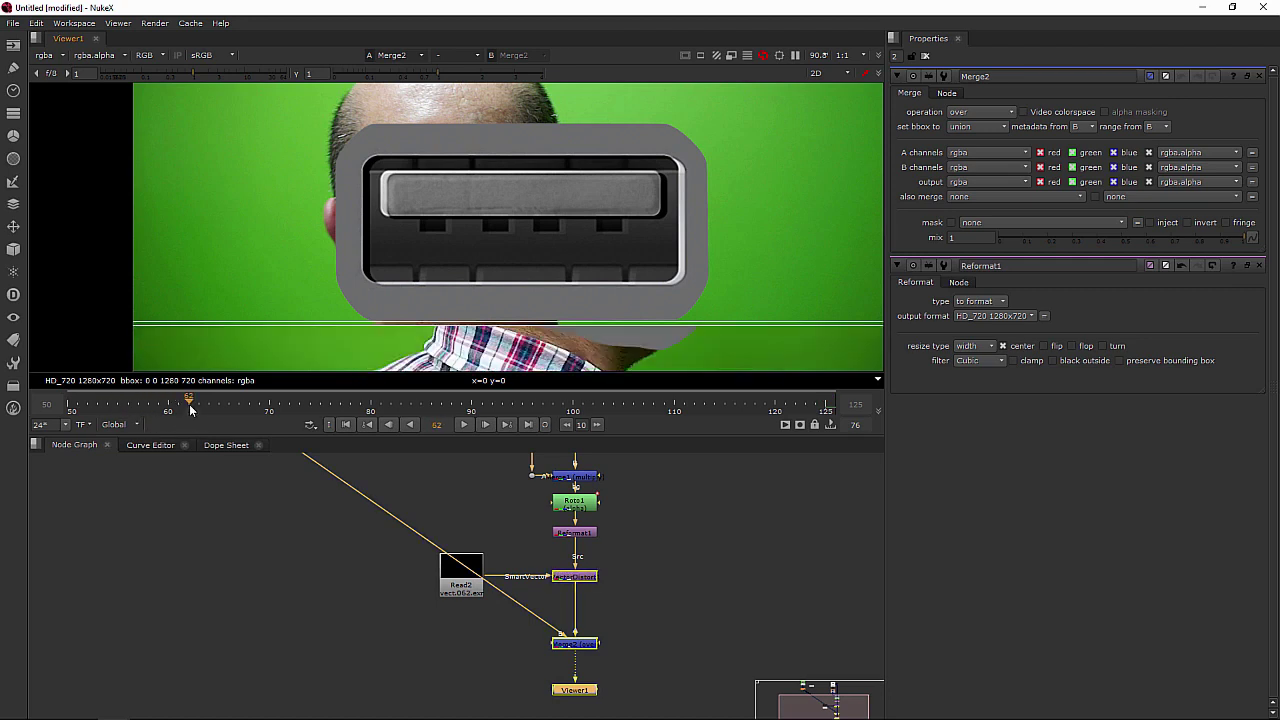
pyautogui.click(279, 404)
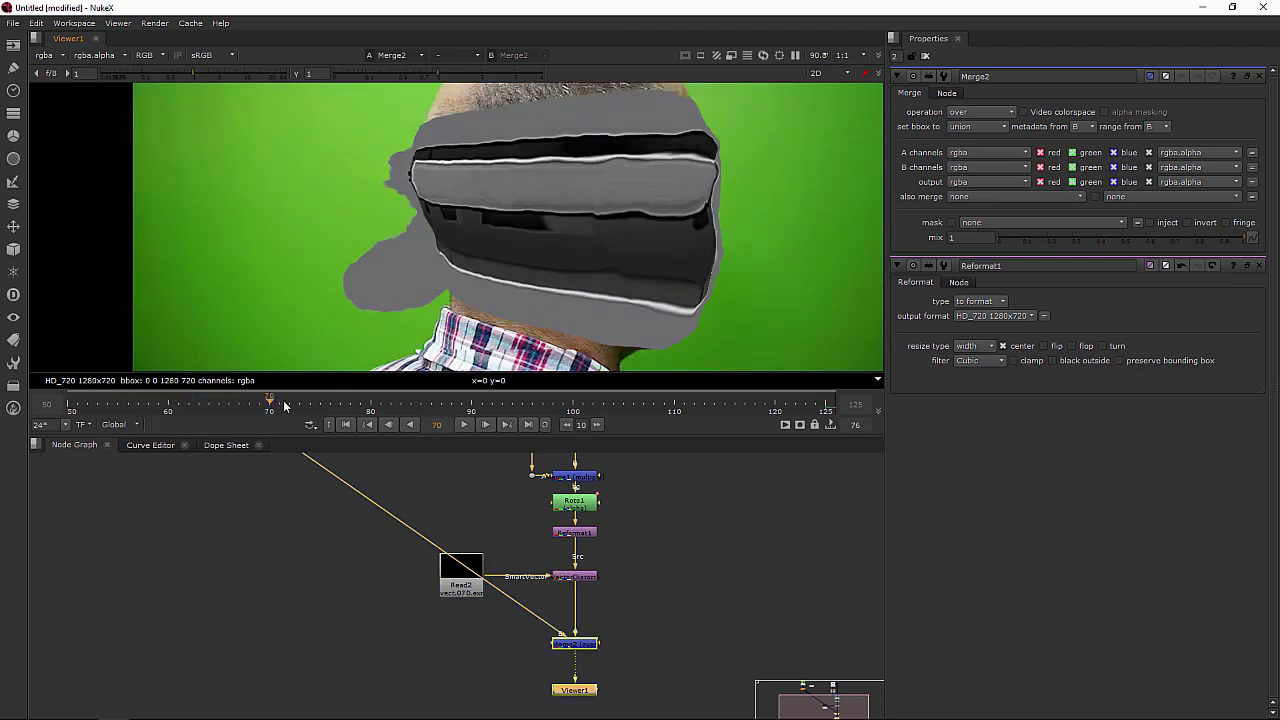
pyautogui.click(343, 404)
pyautogui.click(512, 404)
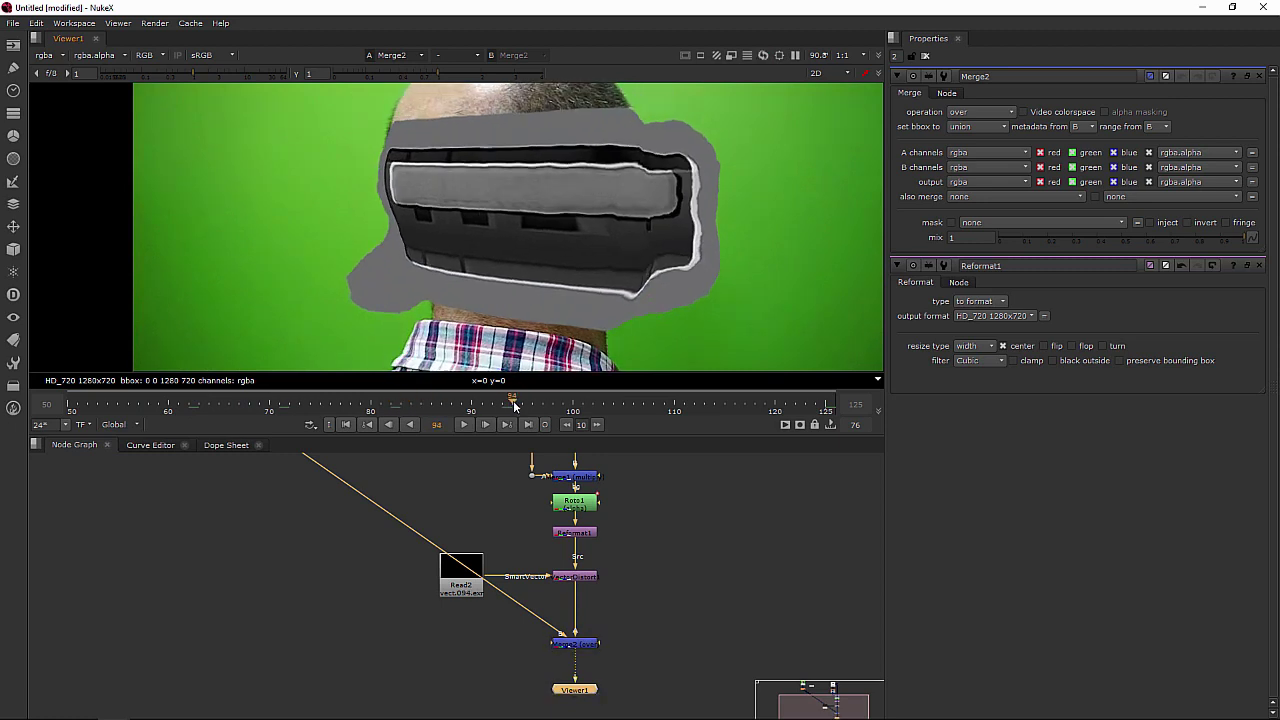
pyautogui.click(602, 404)
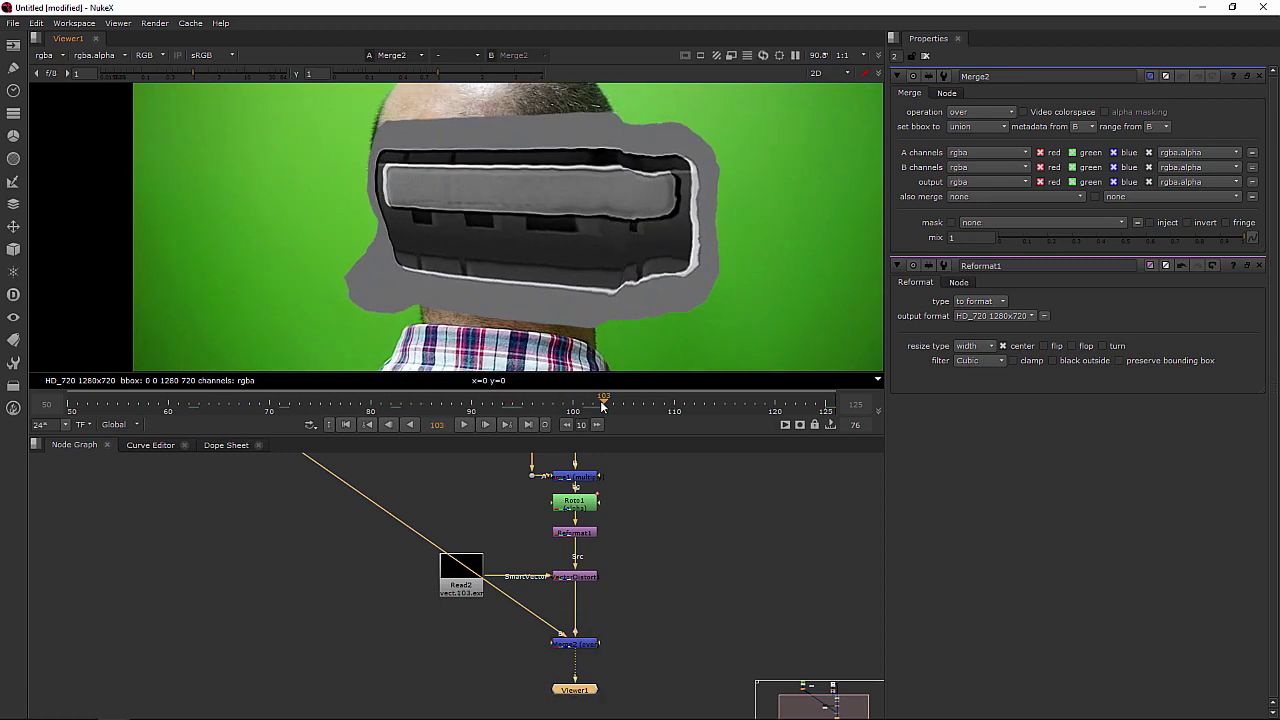
pyautogui.click(463, 424)
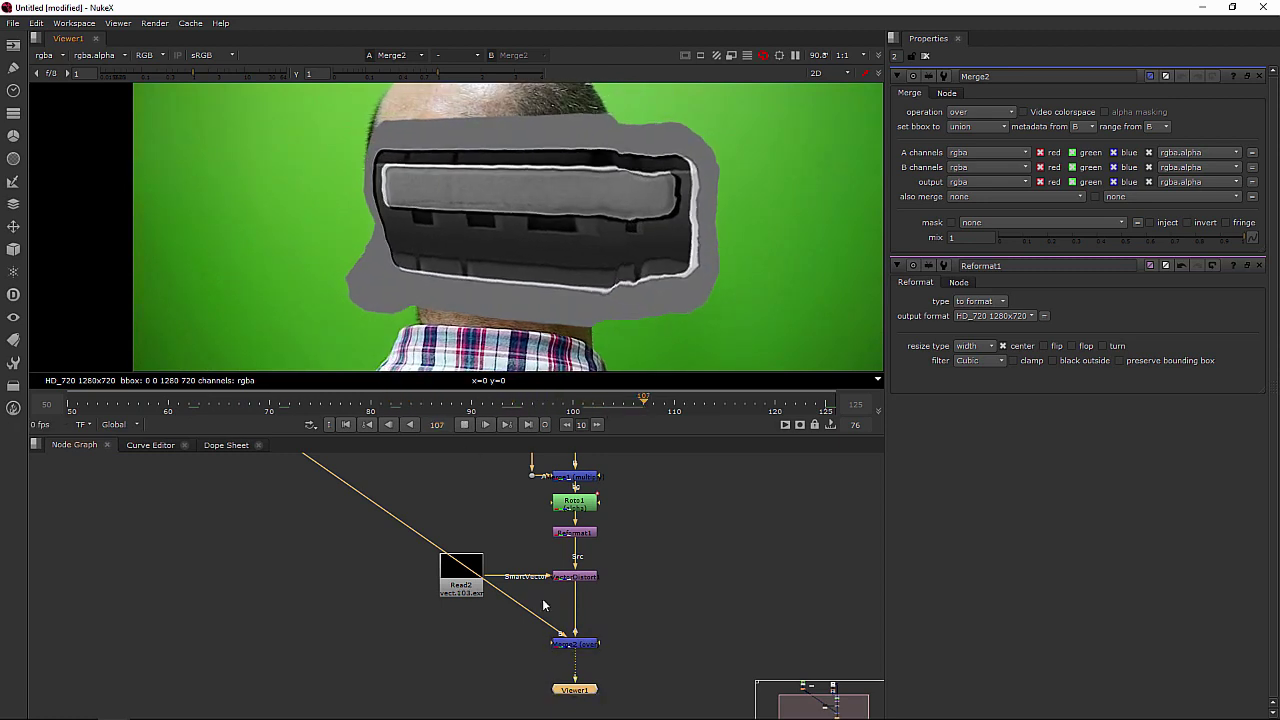
# Place the over Merge beside the VectorDistort node and move the footage Read and Sharpen nodes above it.
pyautogui.moveTo(570, 643); pyautogui.dragTo(705, 576)
pyautogui.moveTo(558, 580); pyautogui.dragTo(441, 599, button='middle')
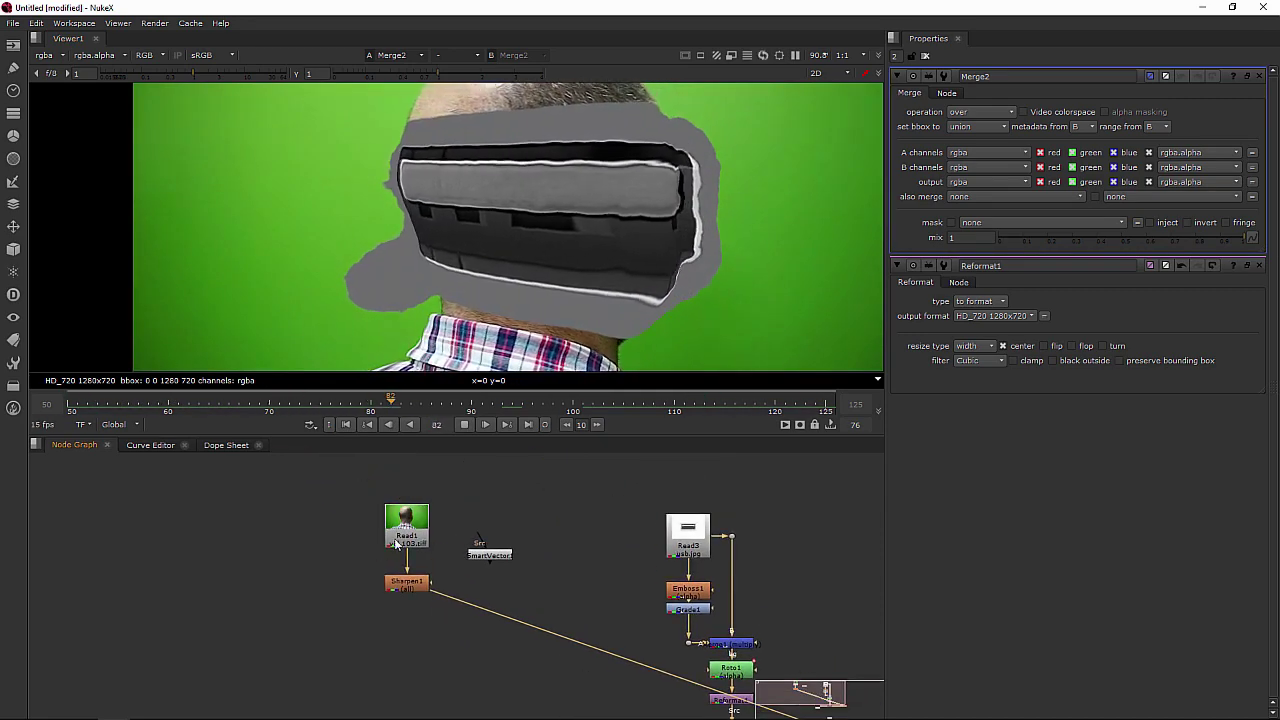
pyautogui.moveTo(423, 590); pyautogui.dragTo(813, 608)
pyautogui.moveTo(813, 608); pyautogui.dragTo(638, 529, button='middle')
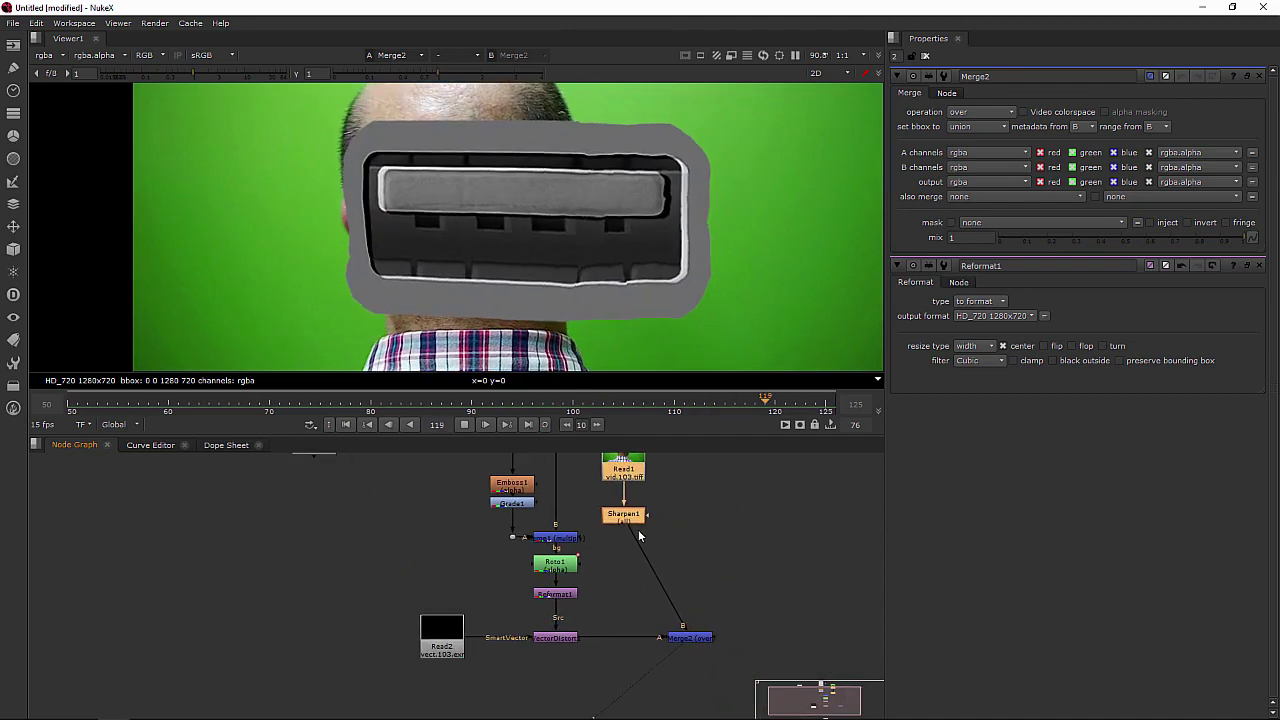
# Line up the footage Read and Sharpen nodes directly above the over Merge, stop playback and go to frame 50.
pyautogui.moveTo(618, 515); pyautogui.dragTo(685, 591)
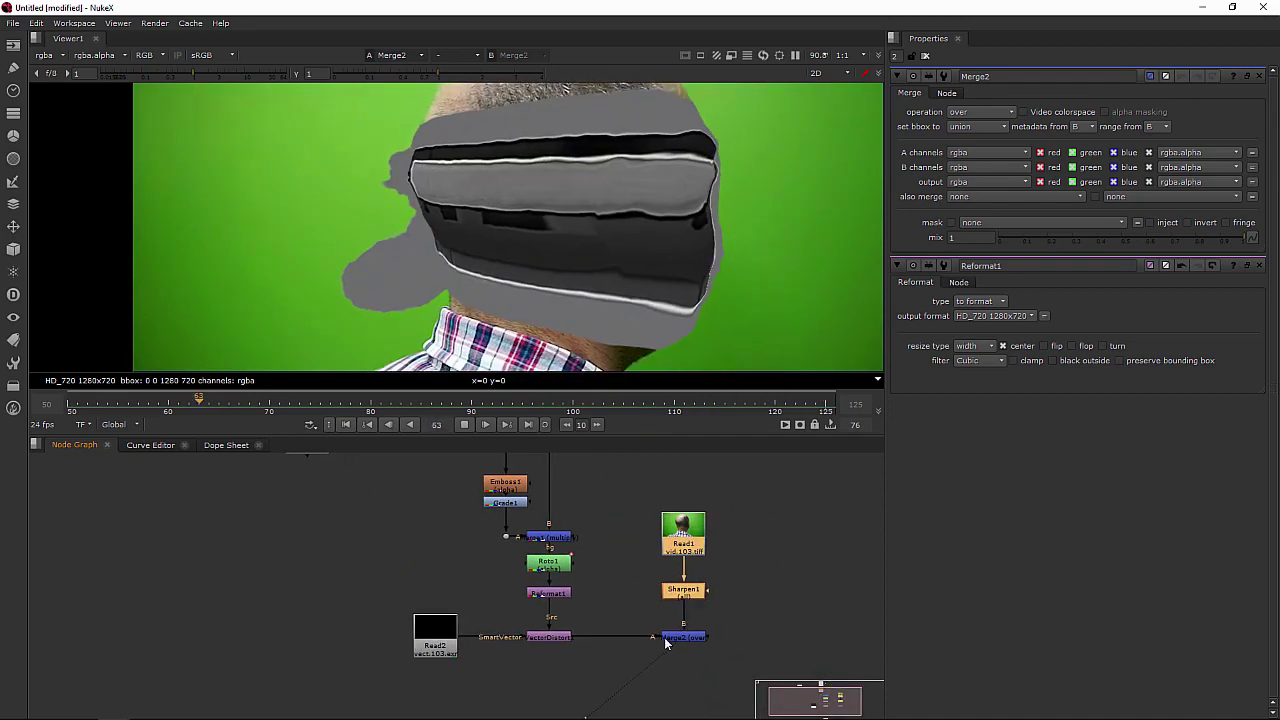
pyautogui.click(76, 410)
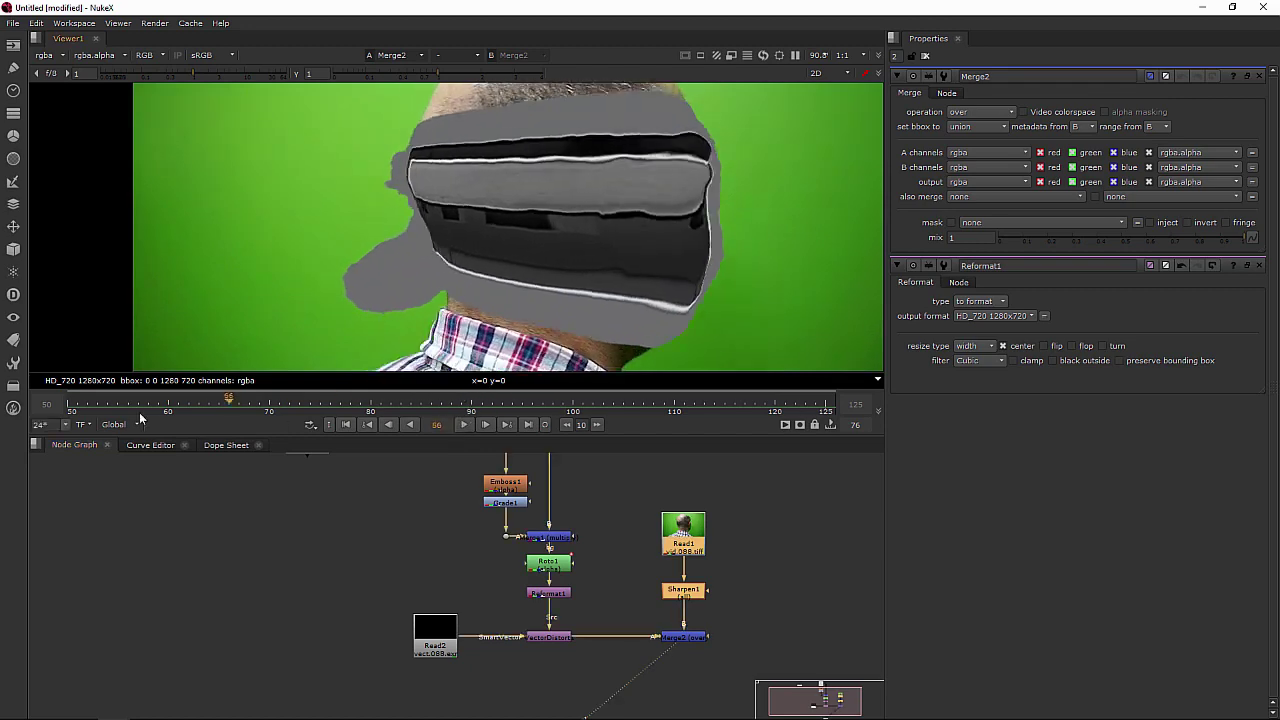
pyautogui.click(73, 418)
# Insert a Transform node between the Reformat and VectorDistort nodes.
pyautogui.scroll(4, 570, 555)
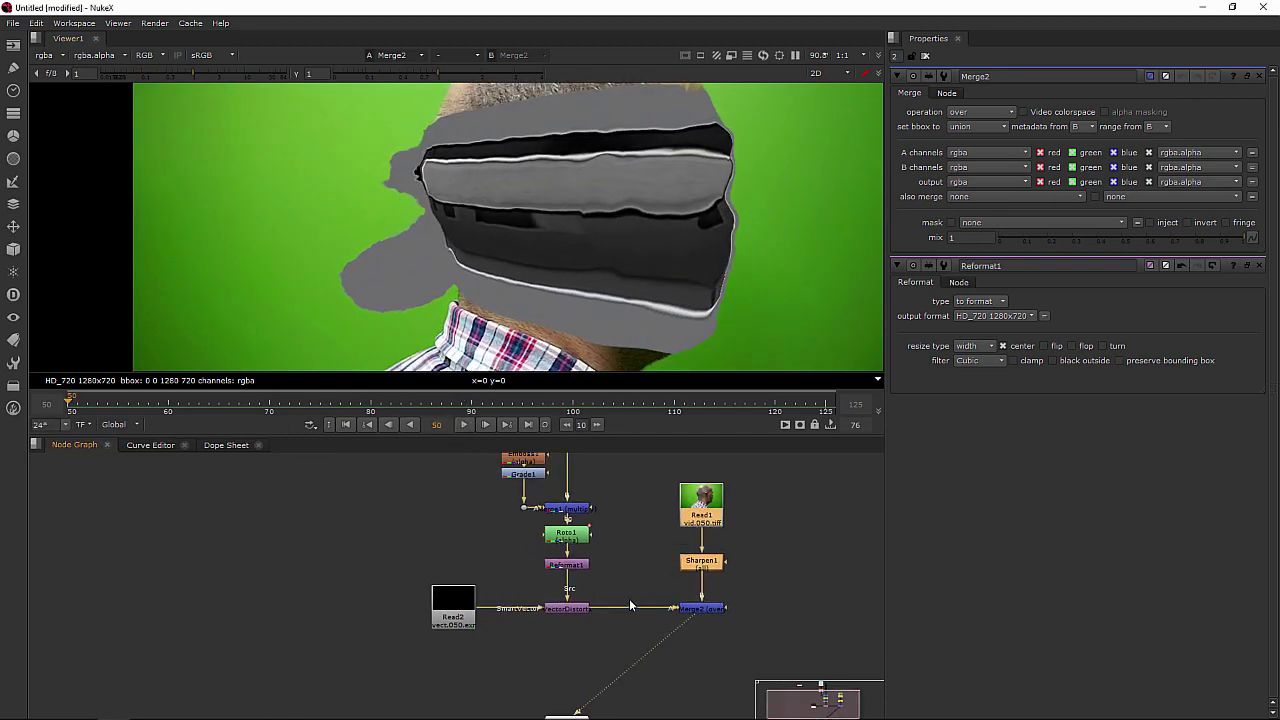
pyautogui.moveTo(557, 549); pyautogui.dragTo(557, 540)
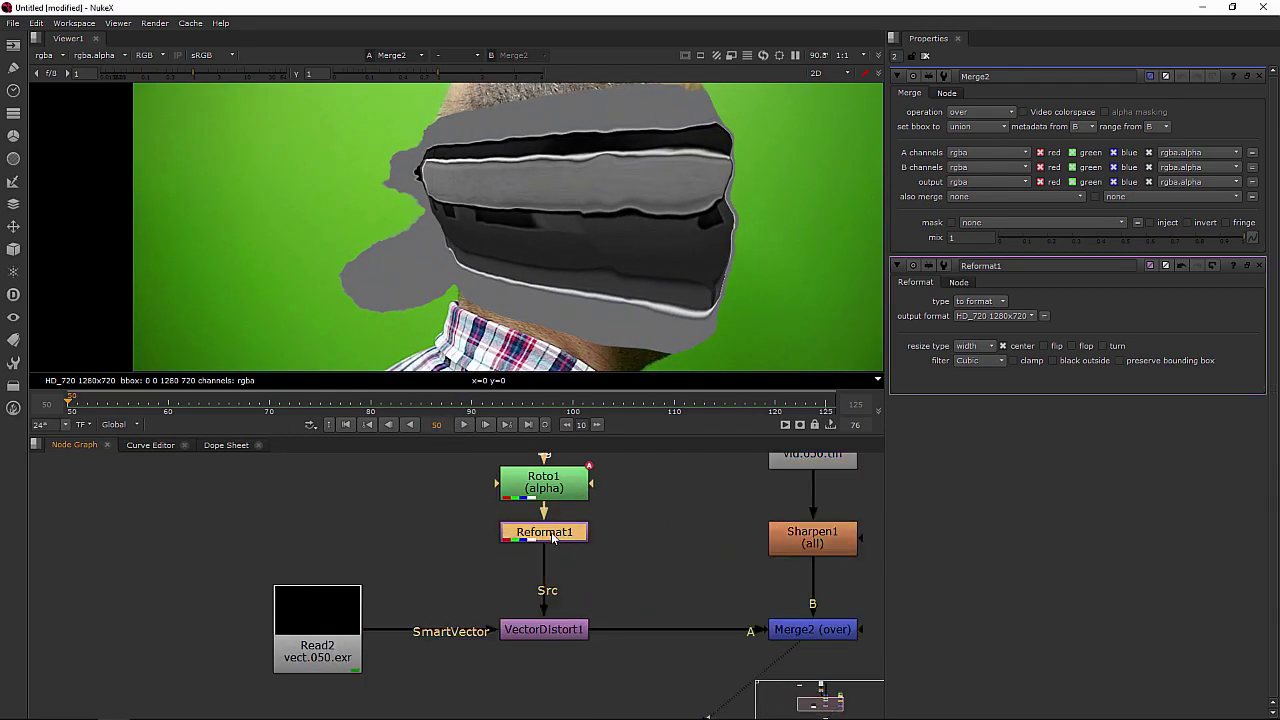
pyautogui.press('Tab')
pyautogui.write('tra')
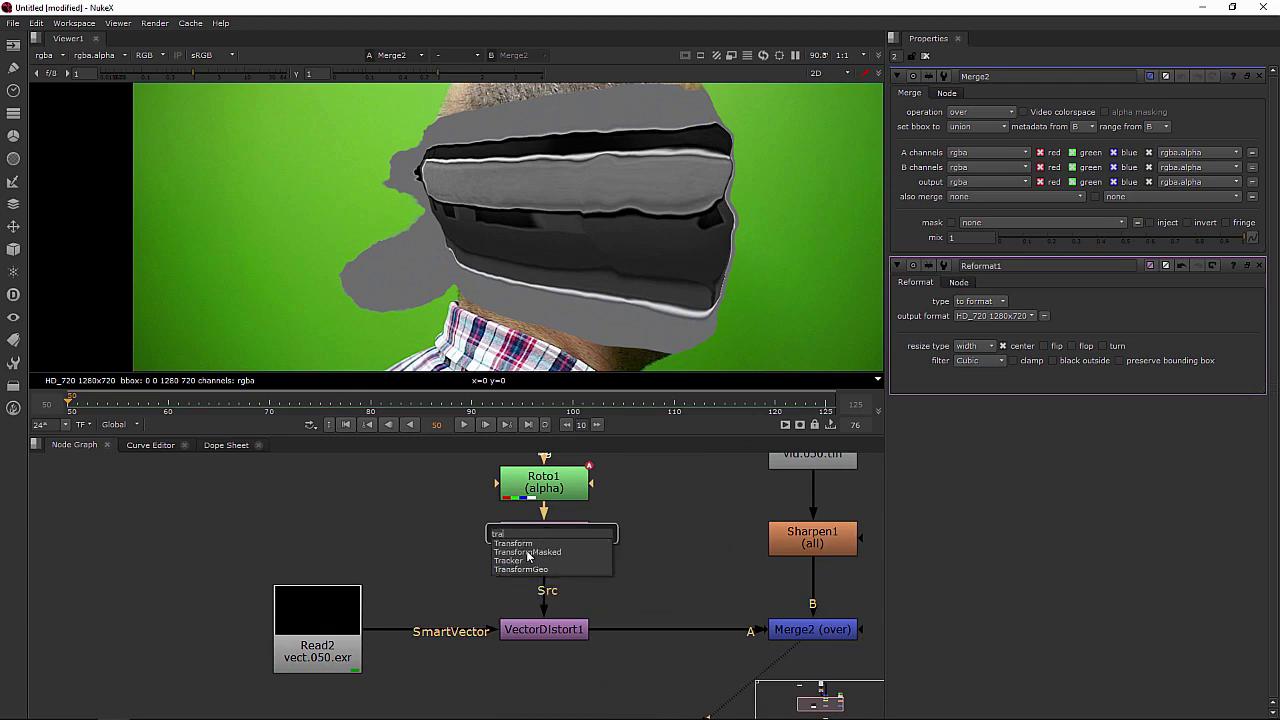
pyautogui.press('Return')
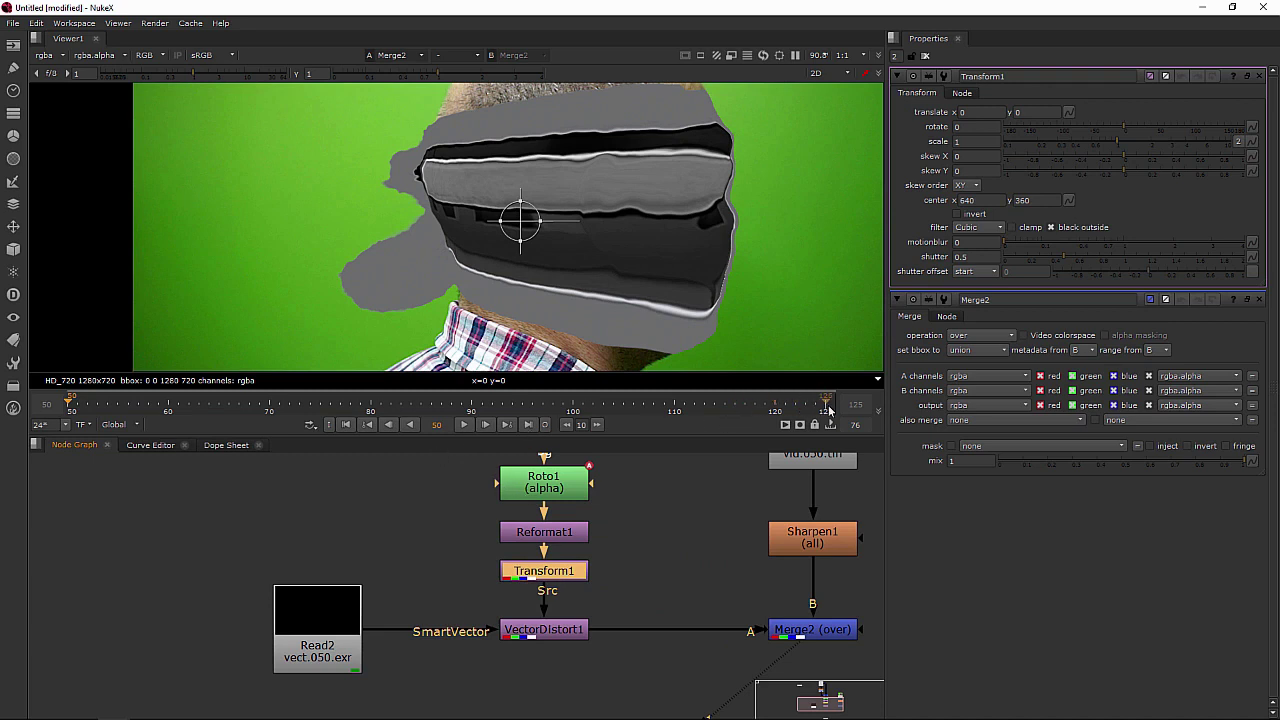
# Go to frame 125 and set the Transform's scale to 0.1 to shrink the USB port.
pyautogui.click(827, 408)
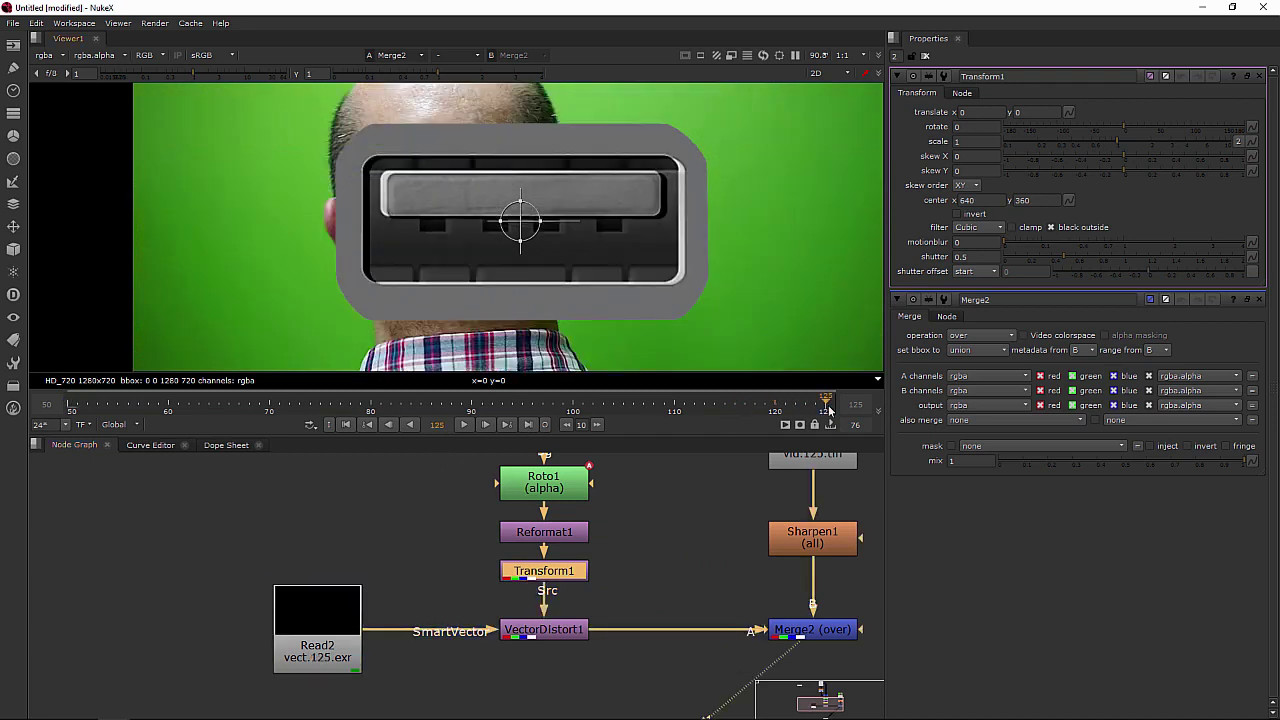
pyautogui.click(983, 142)
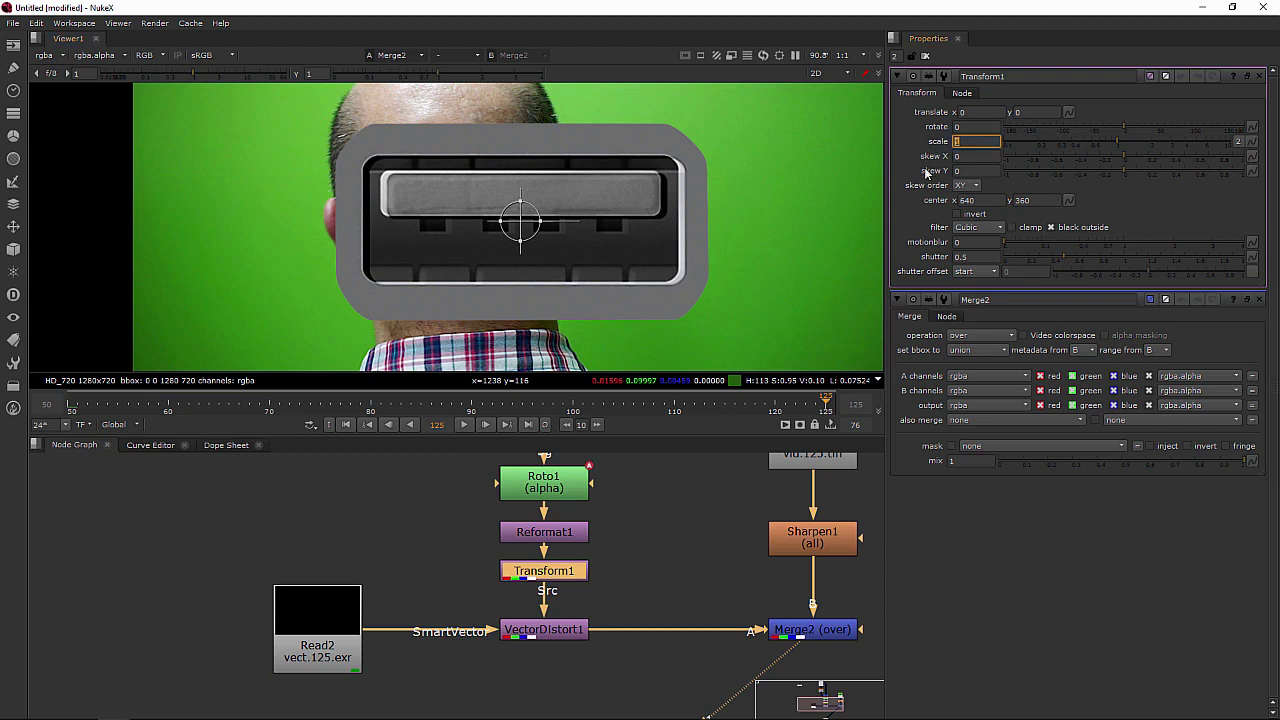
pyautogui.write('0.1')
pyautogui.press('Return')
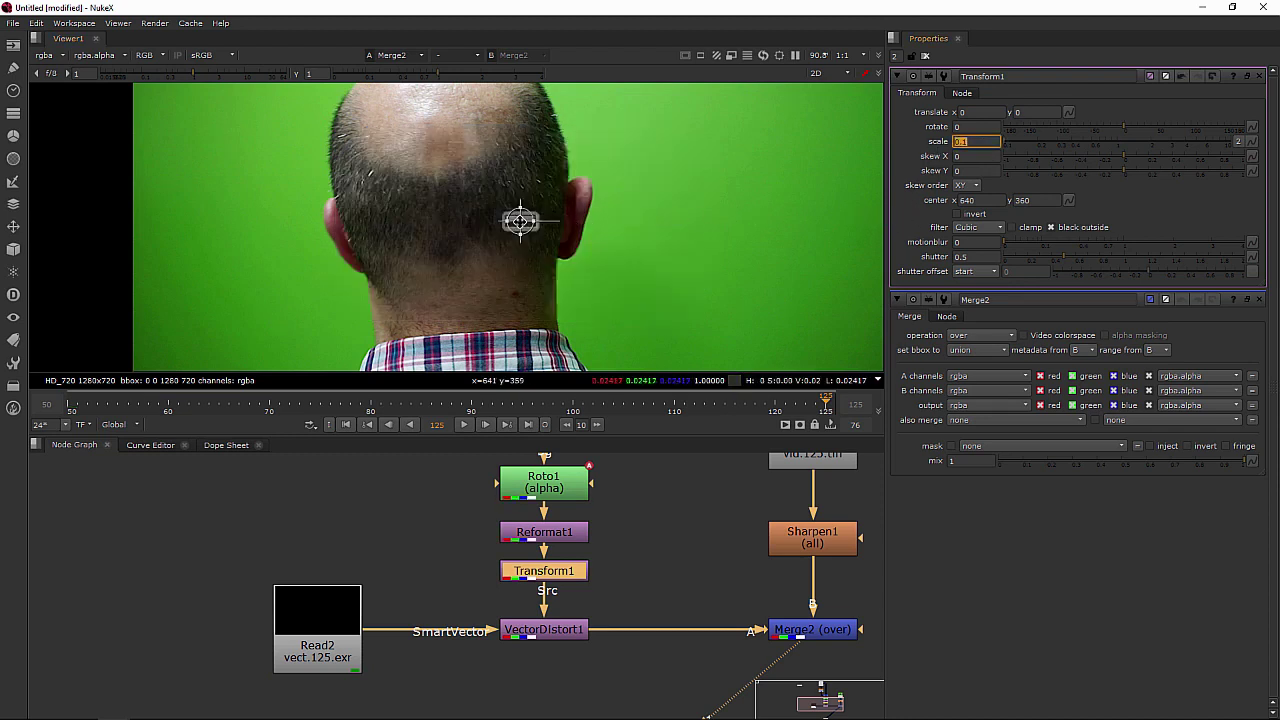
# Place the USB port on the bald area of the head with translate x -145, y 135 and rotate 5.63.
pyautogui.moveTo(520, 221); pyautogui.dragTo(431, 136)
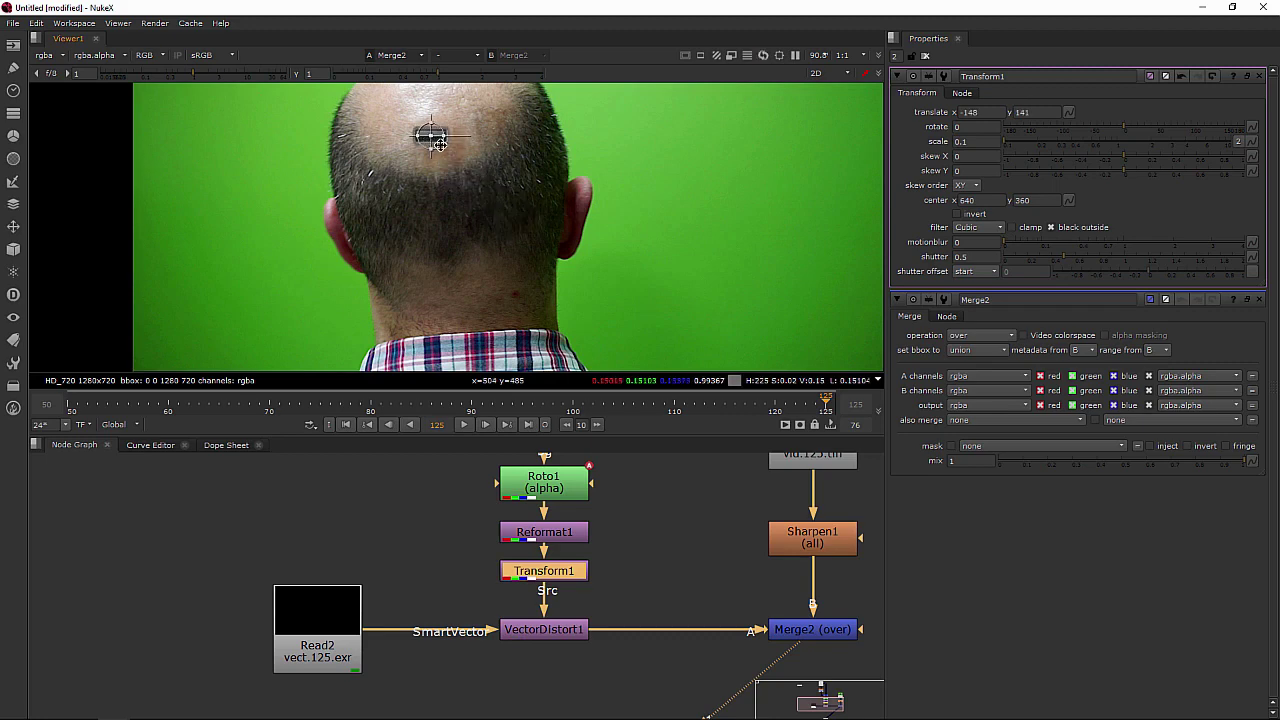
pyautogui.scroll(4, 482, 180)
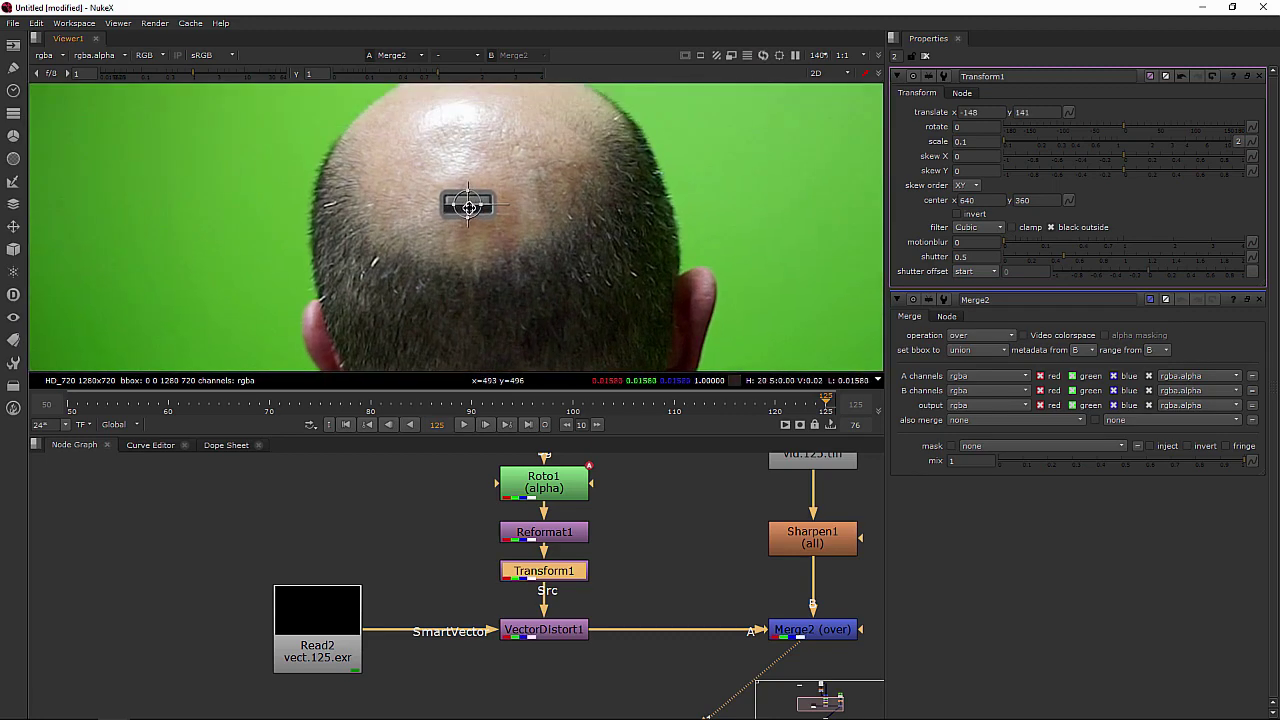
pyautogui.moveTo(469, 205); pyautogui.dragTo(477, 205)
pyautogui.doubleClick(963, 112)
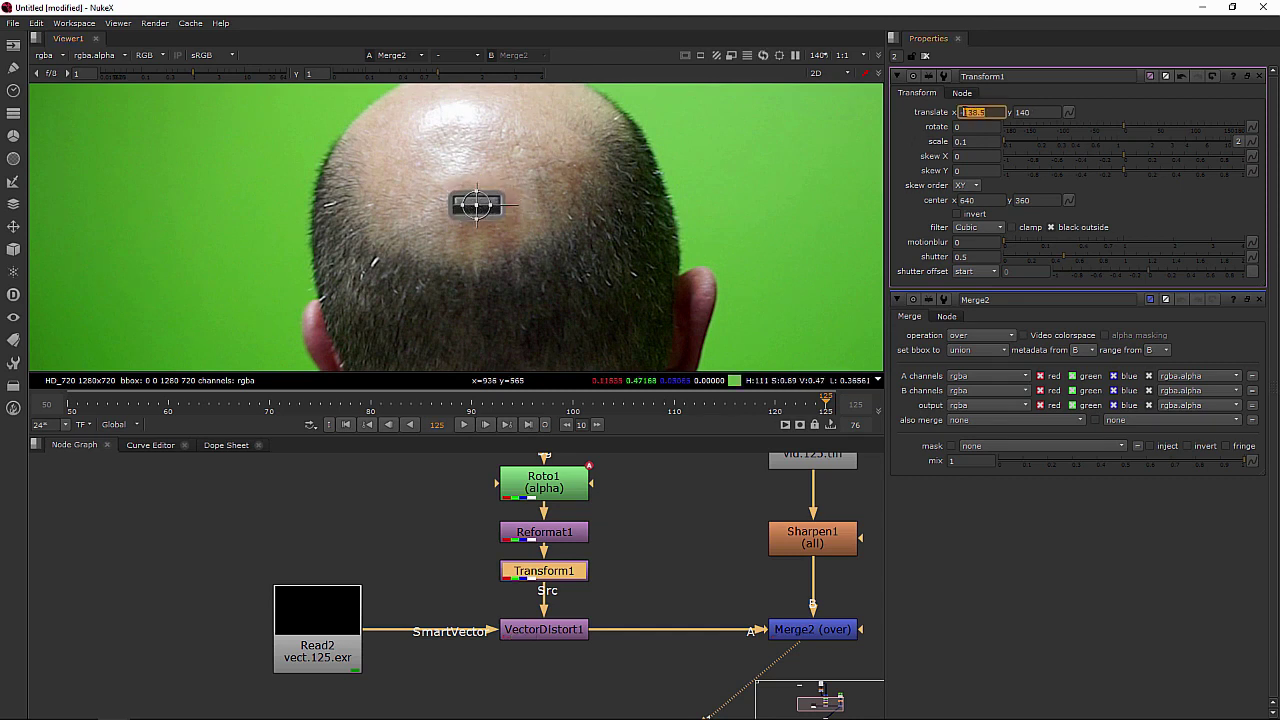
pyautogui.write('-145')
pyautogui.press('Tab')
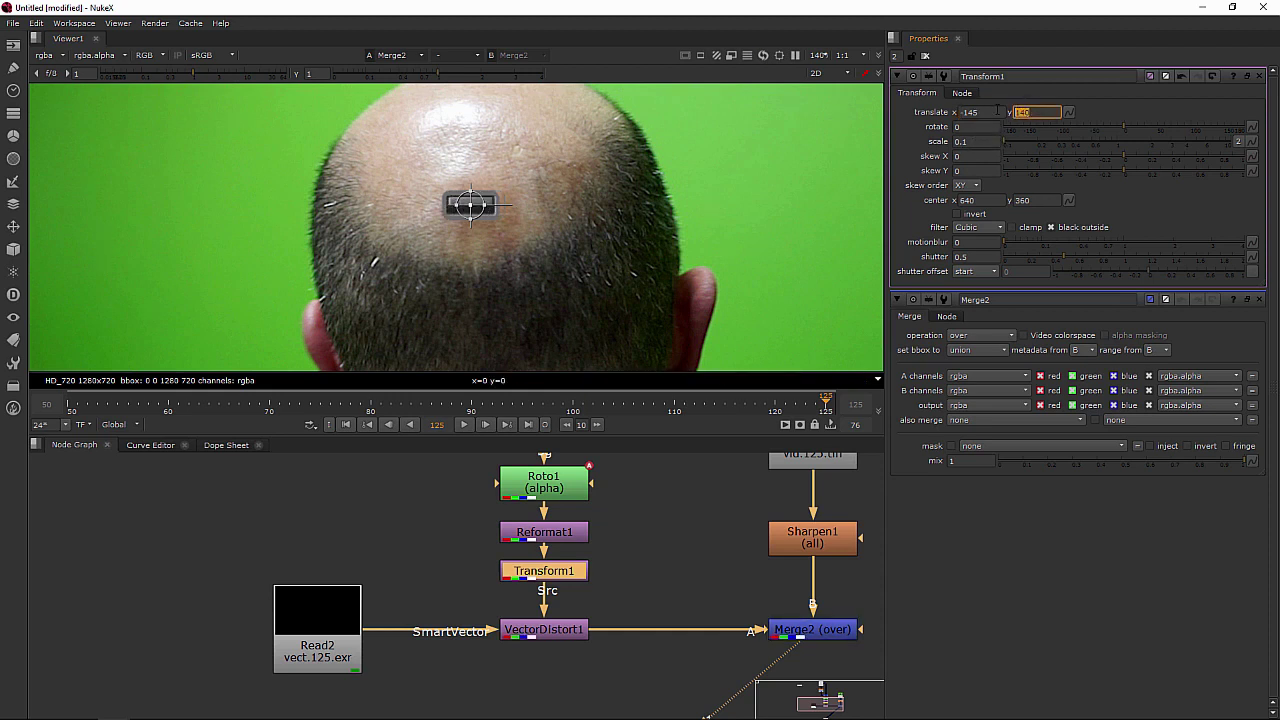
pyautogui.press('Return')
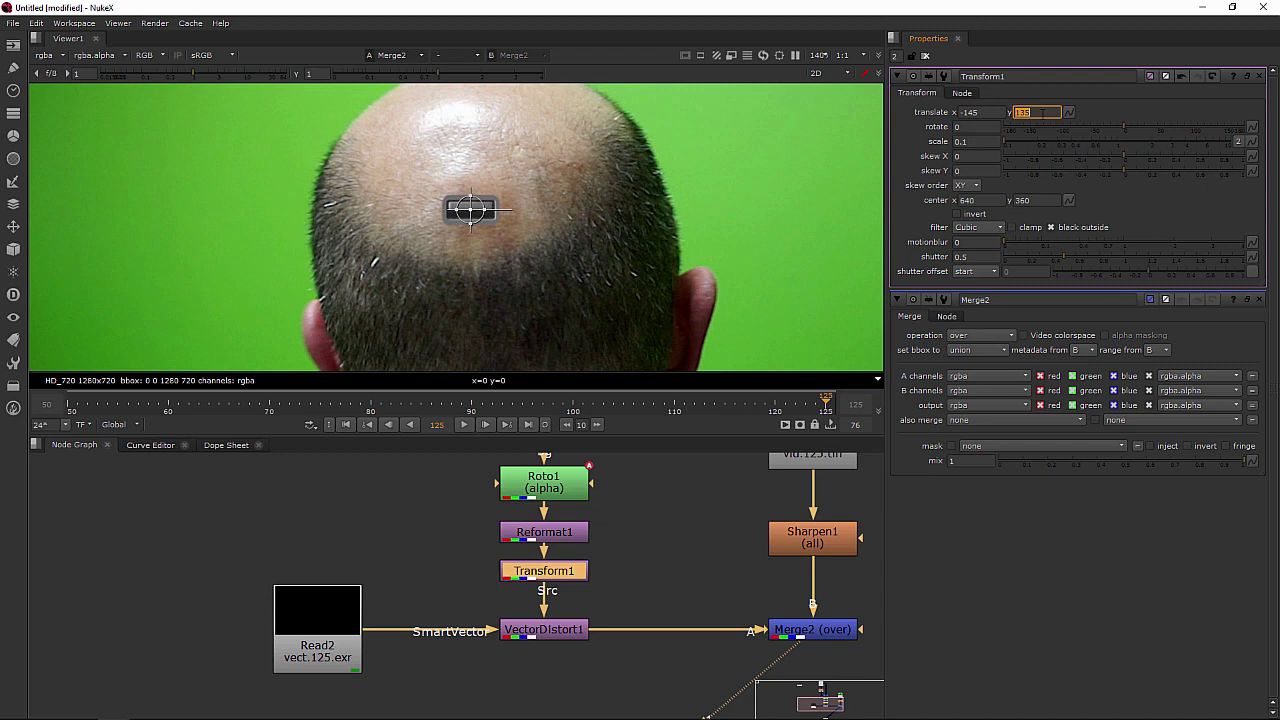
pyautogui.press('Tab')
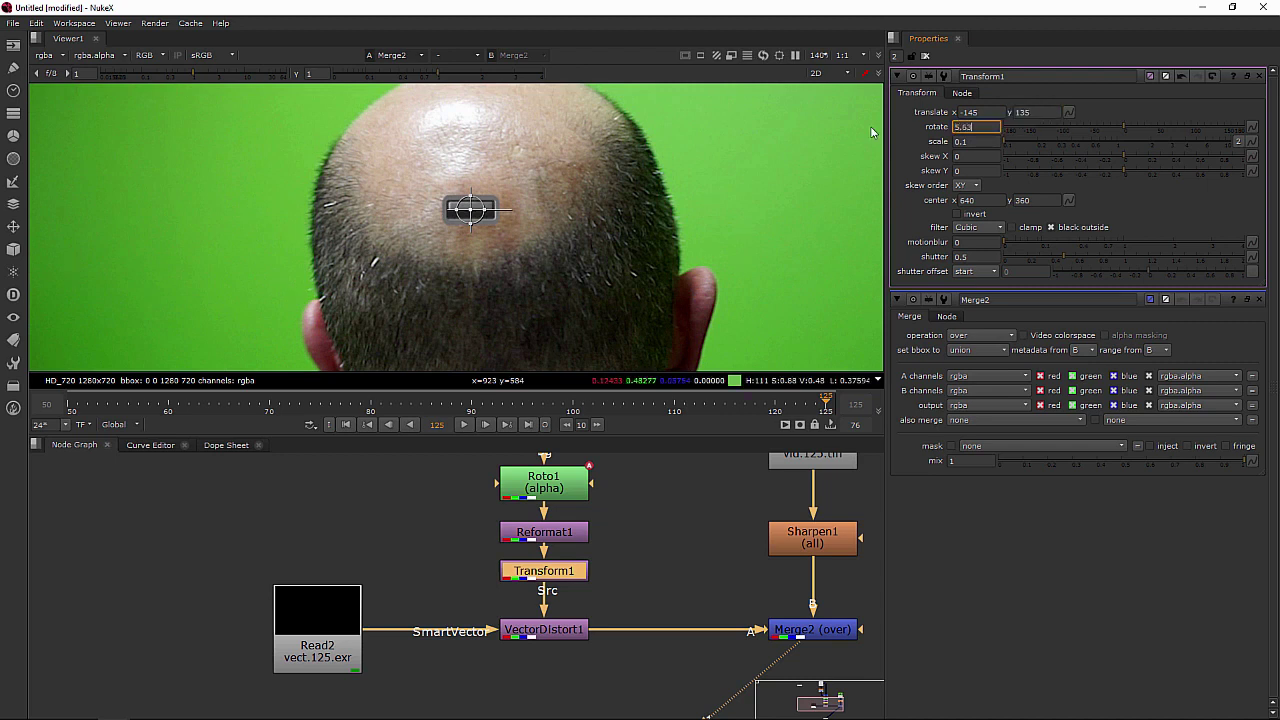
pyautogui.press('Return')
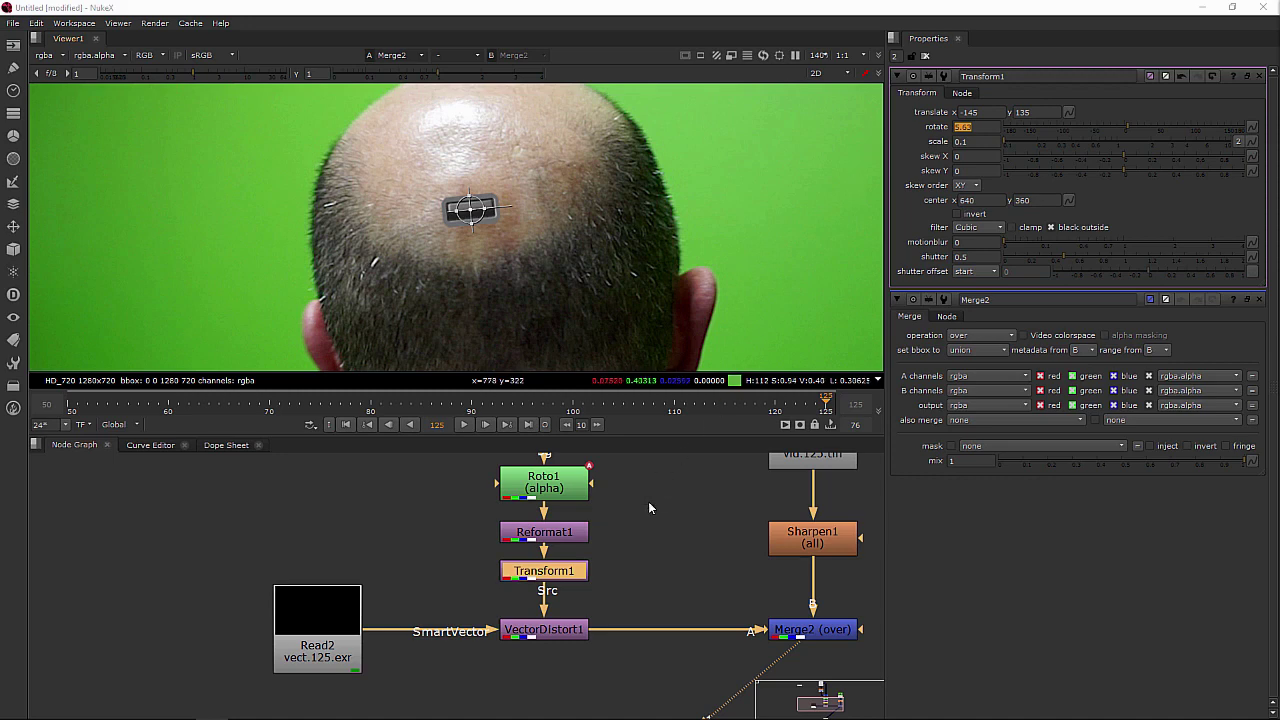
# Duplicate the Transform and VectorDistort nodes together and connect the copied Transform's input to the Reformat node.
pyautogui.doubleClick(565, 630)
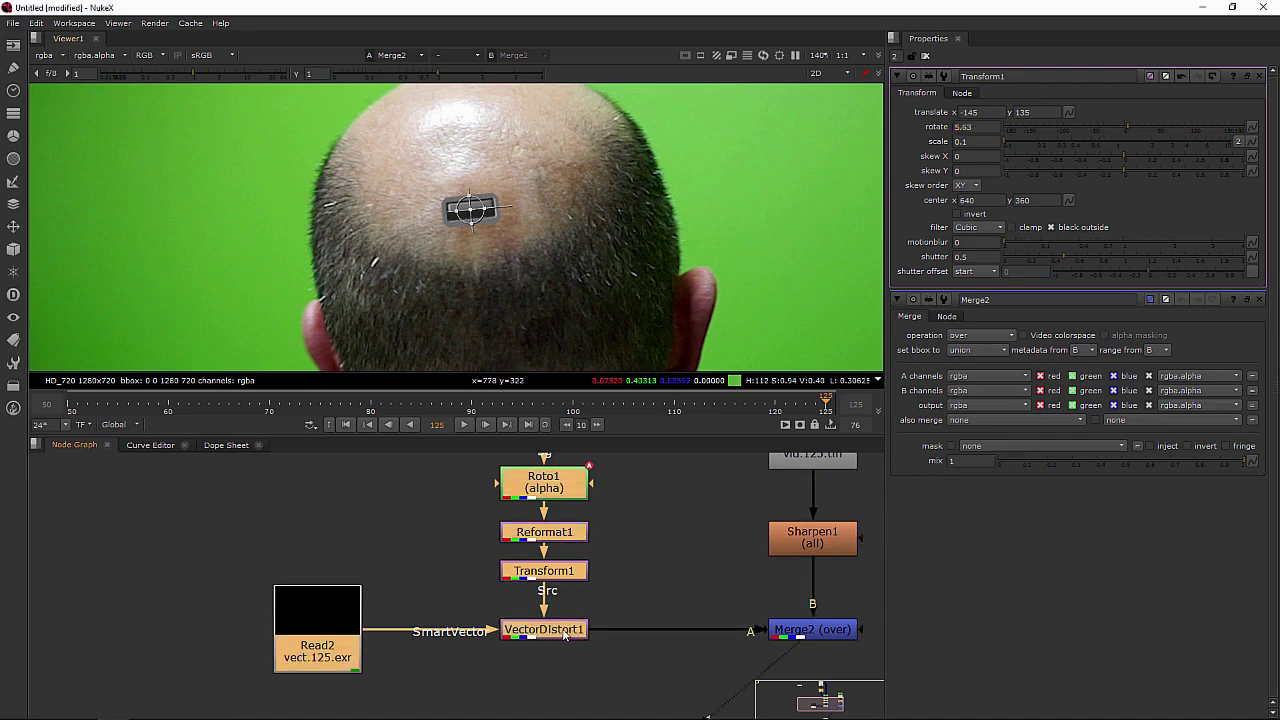
pyautogui.hotkey('ctrl', 'c')
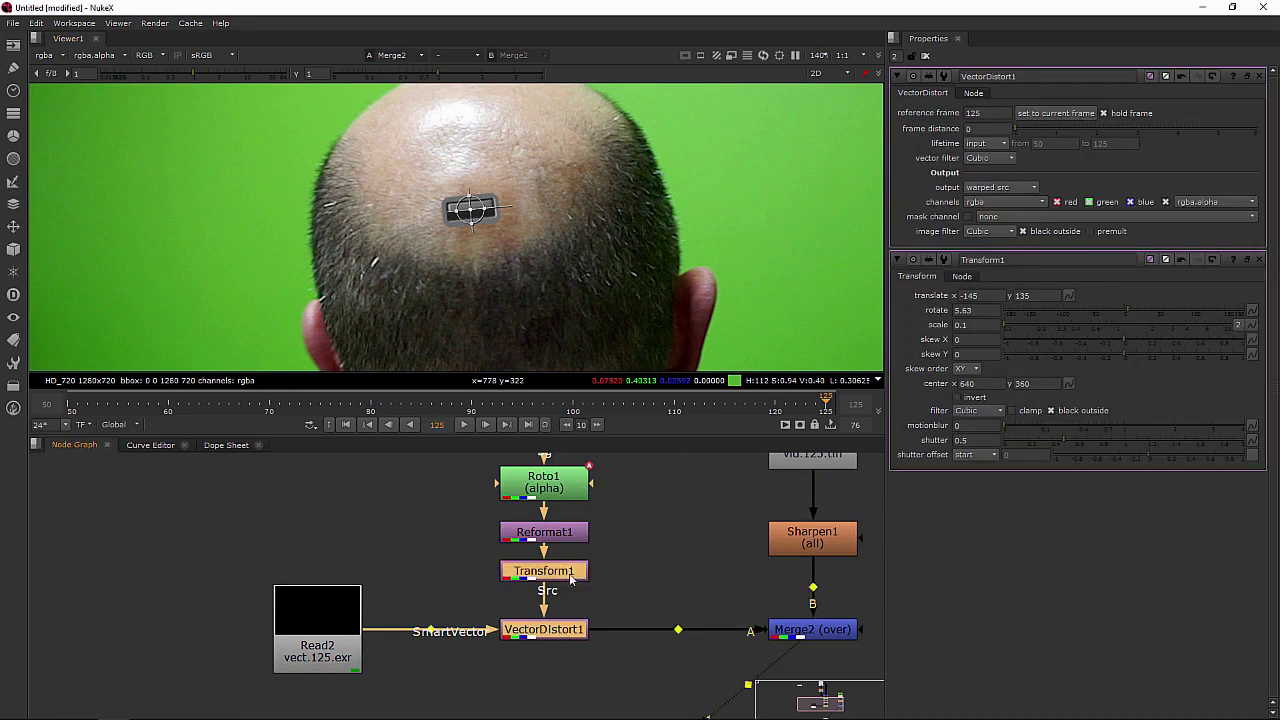
pyautogui.click(709, 534)
pyautogui.hotkey('ctrl', 'v')
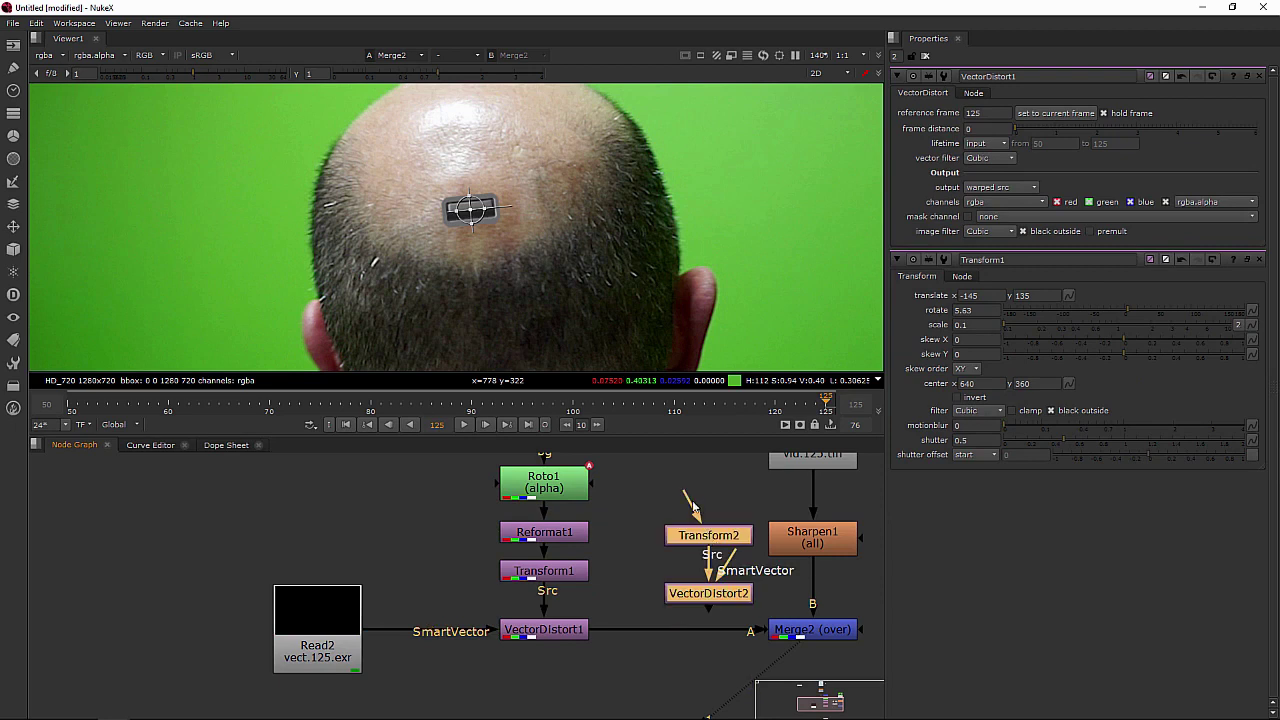
pyautogui.moveTo(692, 507); pyautogui.dragTo(598, 540)
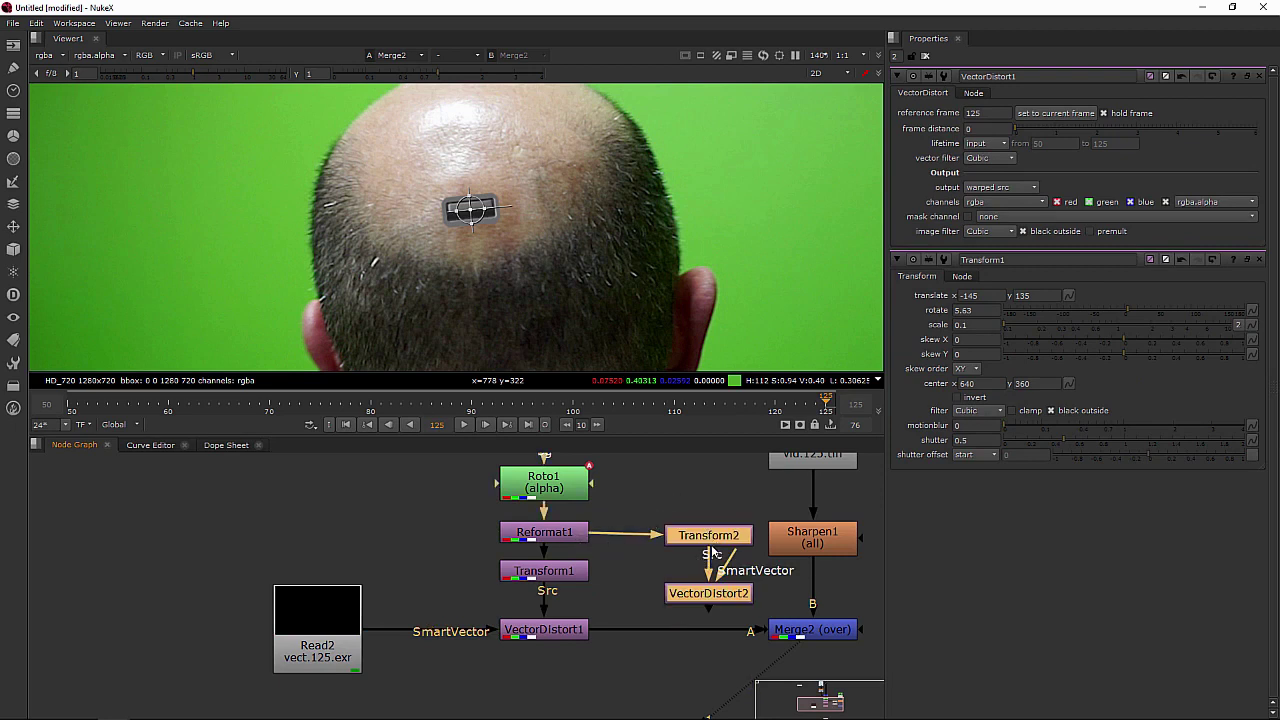
# Move the copied VectorDistort lower in the graph and connect its SmartVector input to the vector Read node.
pyautogui.moveTo(723, 543); pyautogui.dragTo(713, 511, button='middle')
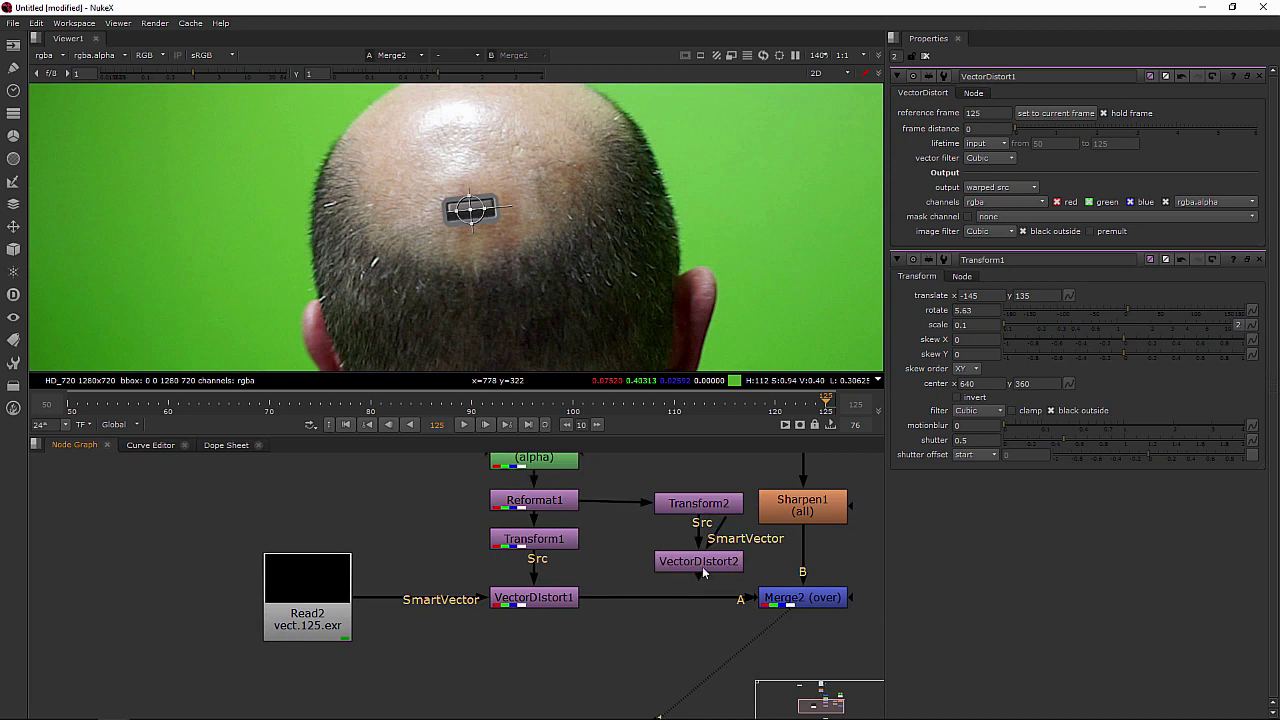
pyautogui.moveTo(702, 566); pyautogui.dragTo(701, 672)
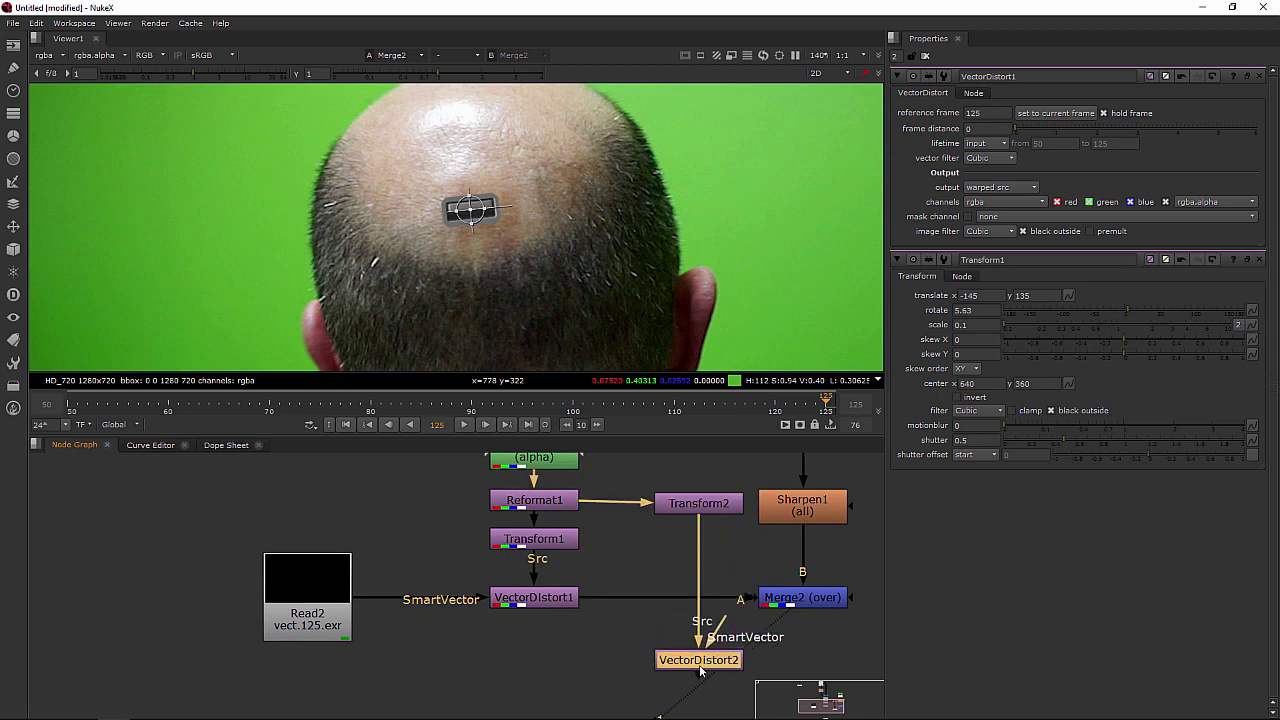
pyautogui.moveTo(734, 622); pyautogui.dragTo(333, 607)
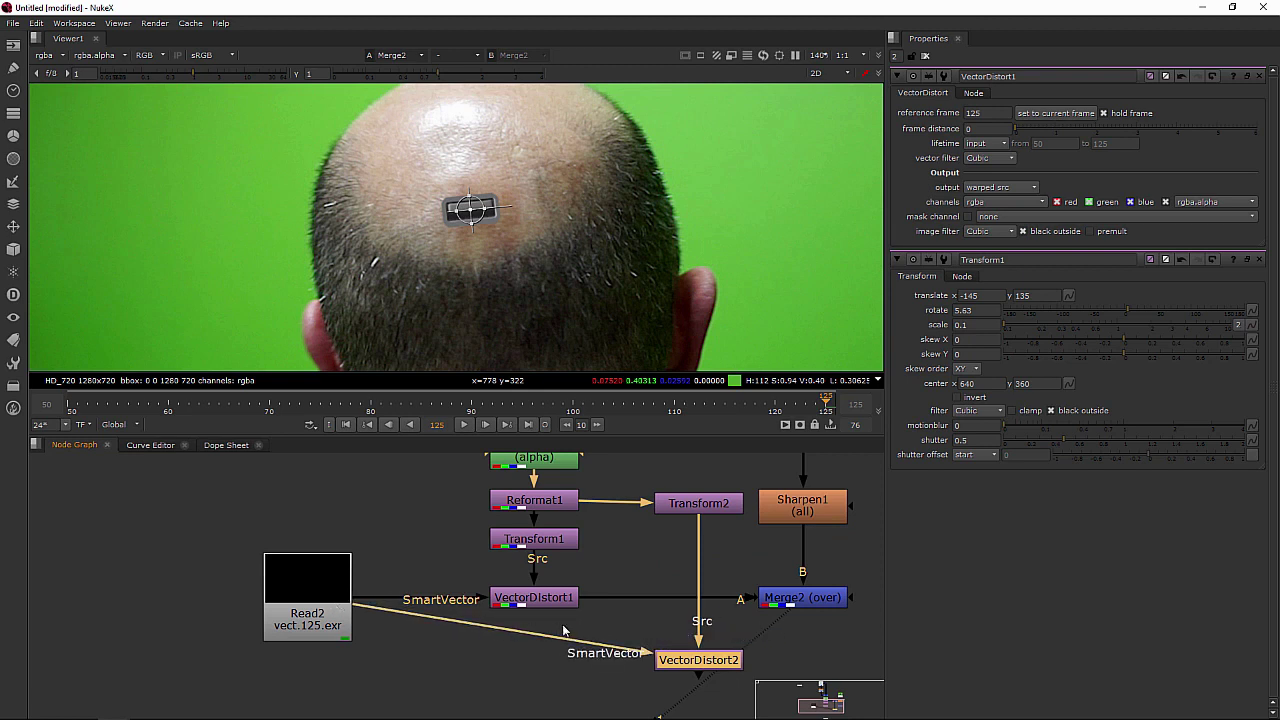
# Add a second over Merge with A from the copied VectorDistort and B from the first Merge, align it below that Merge, and view it.
pyautogui.moveTo(678, 702); pyautogui.dragTo(520, 600, button='middle')
pyautogui.click(632, 604)
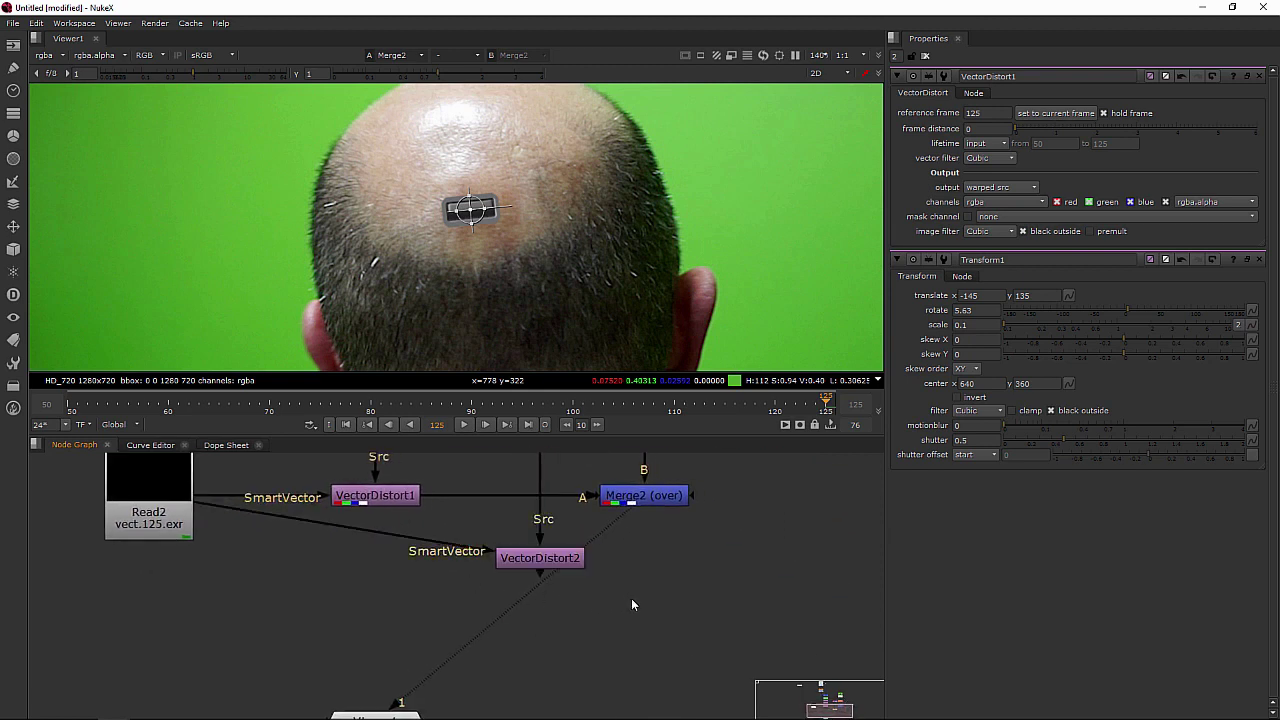
pyautogui.press('m')
pyautogui.moveTo(624, 577); pyautogui.dragTo(573, 565)
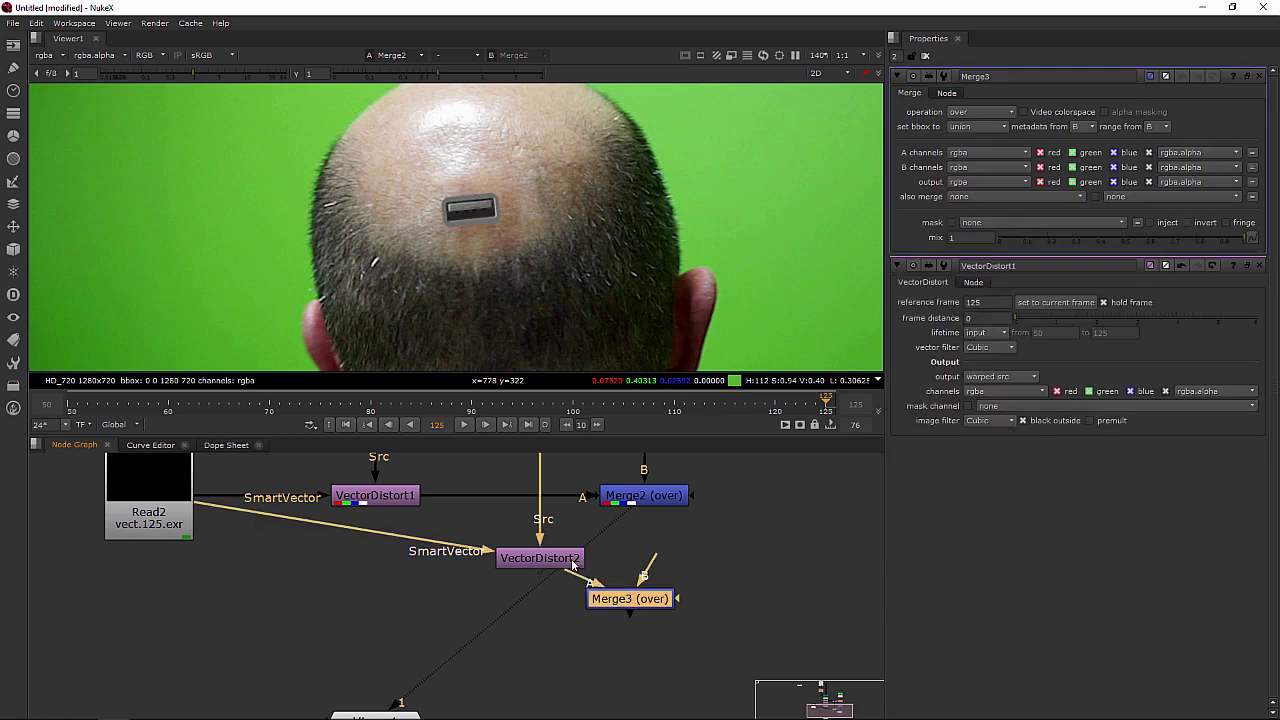
pyautogui.moveTo(651, 565); pyautogui.dragTo(644, 497)
pyautogui.moveTo(654, 602); pyautogui.dragTo(668, 605)
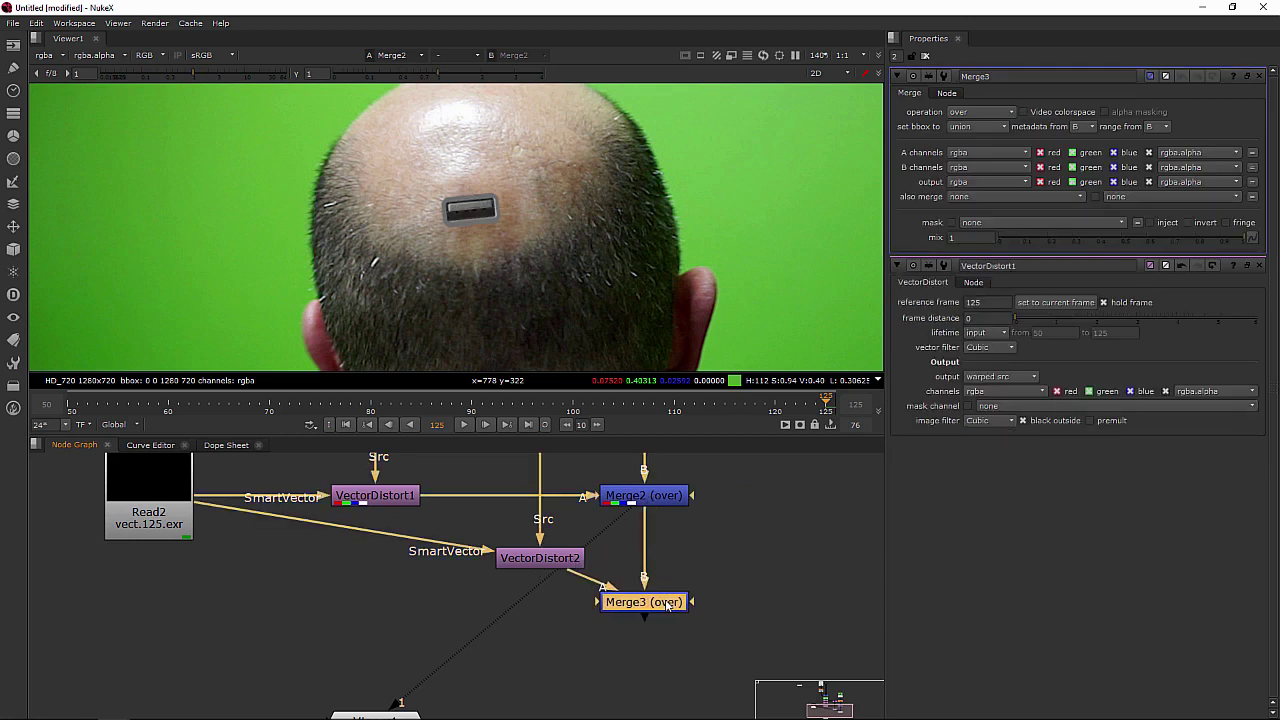
pyautogui.press('1')
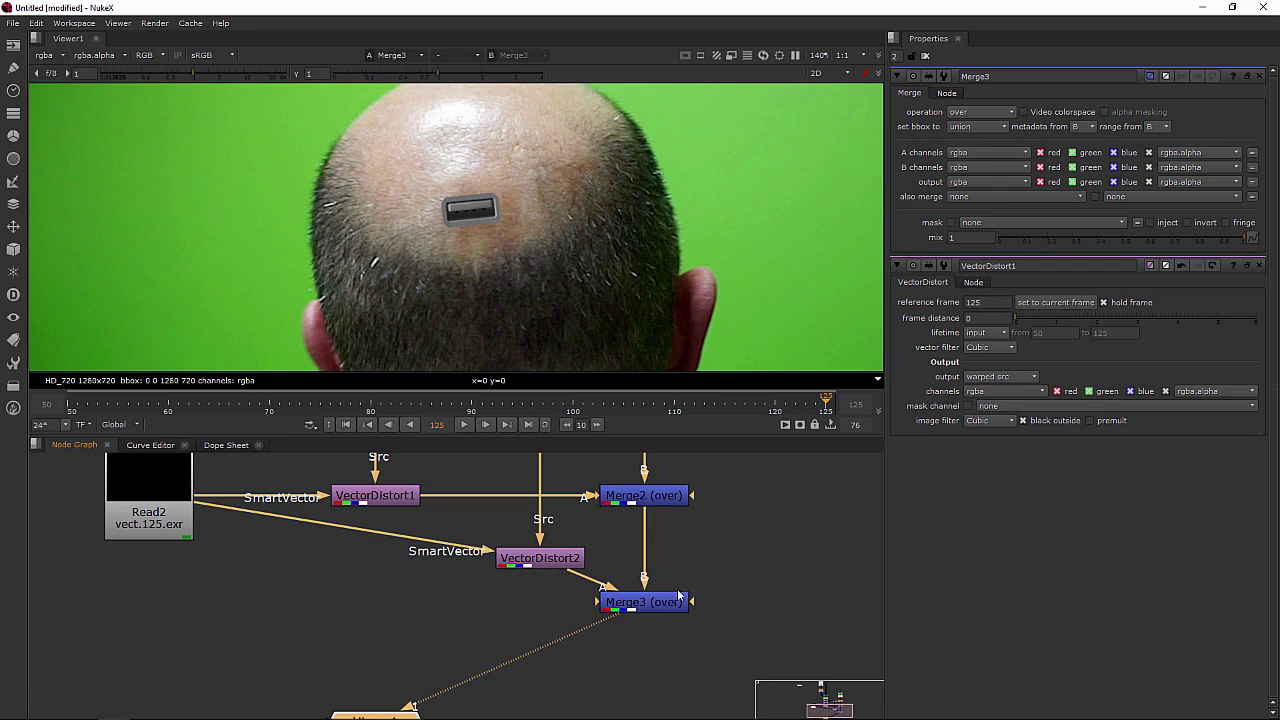
# Move the duplicated USB port just above the first one with the copied Transform, to about translate x -149.5, y 174.5.
pyautogui.moveTo(593, 461); pyautogui.dragTo(604, 534, button='middle')
pyautogui.doubleClick(550, 474)
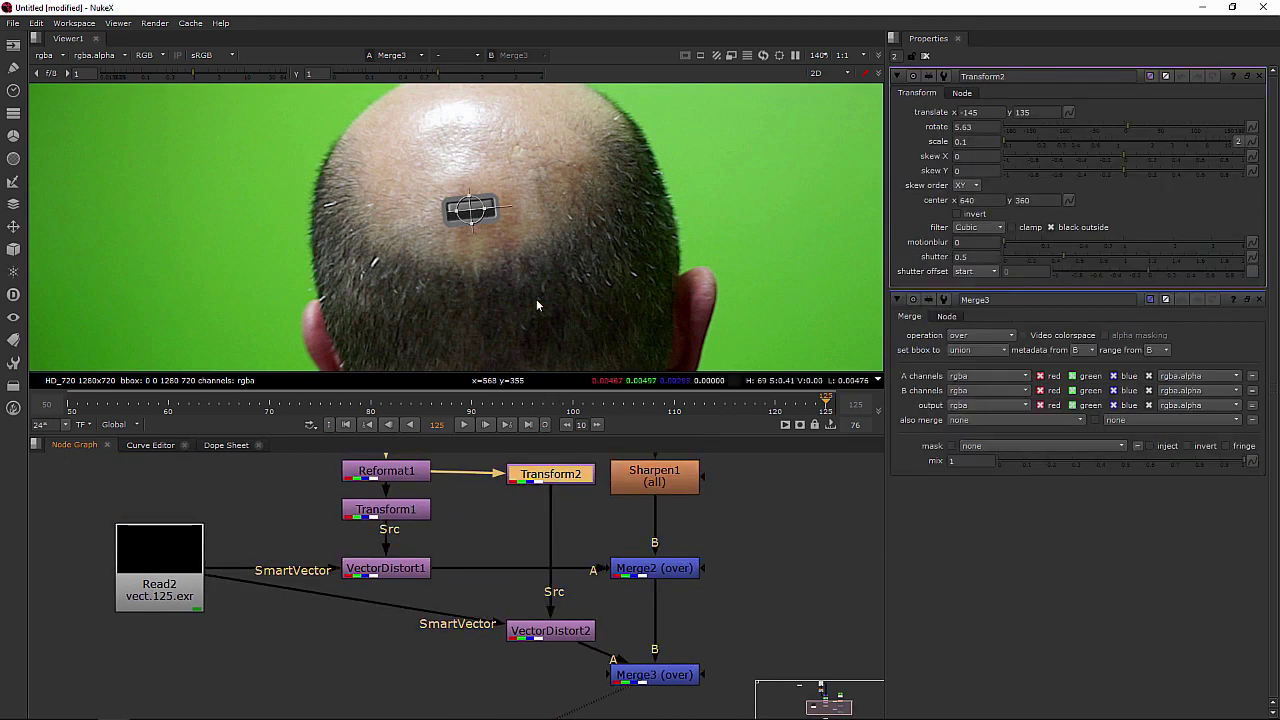
pyautogui.moveTo(473, 211); pyautogui.dragTo(469, 175)
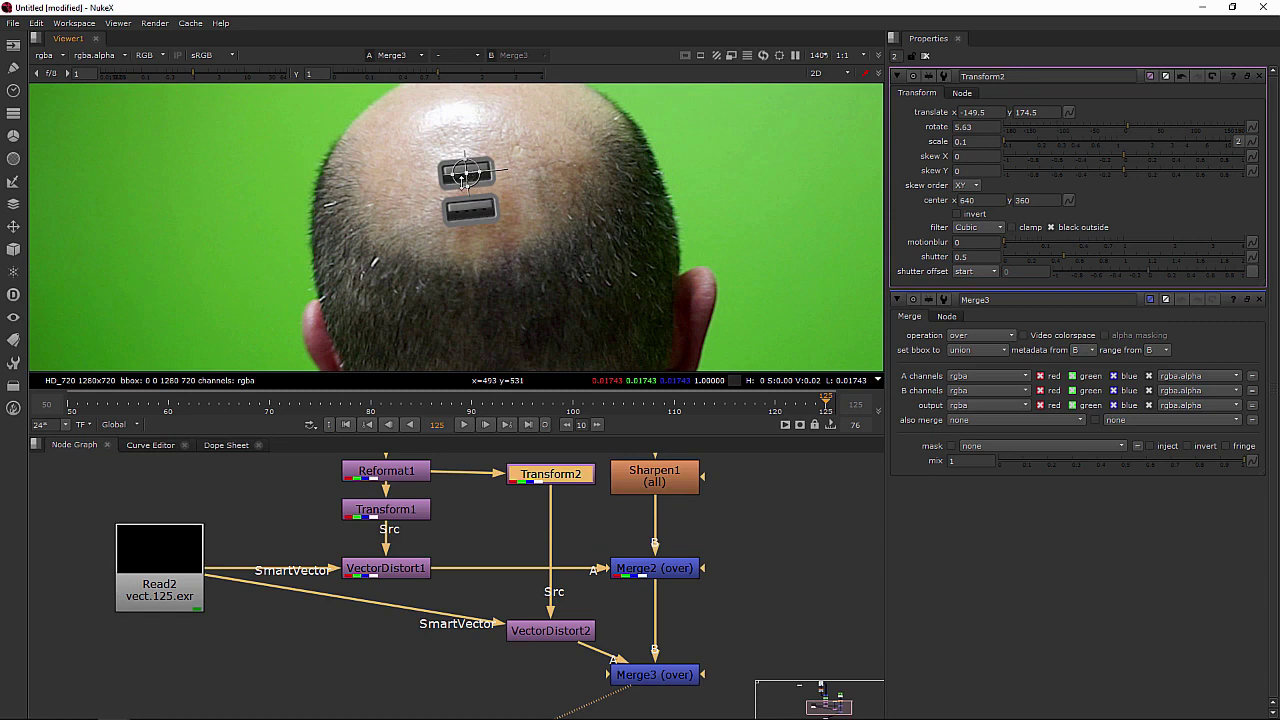
# Play the sequence and inspect both ports along the edge of the head between frames 60 and 50.
pyautogui.click(463, 424)
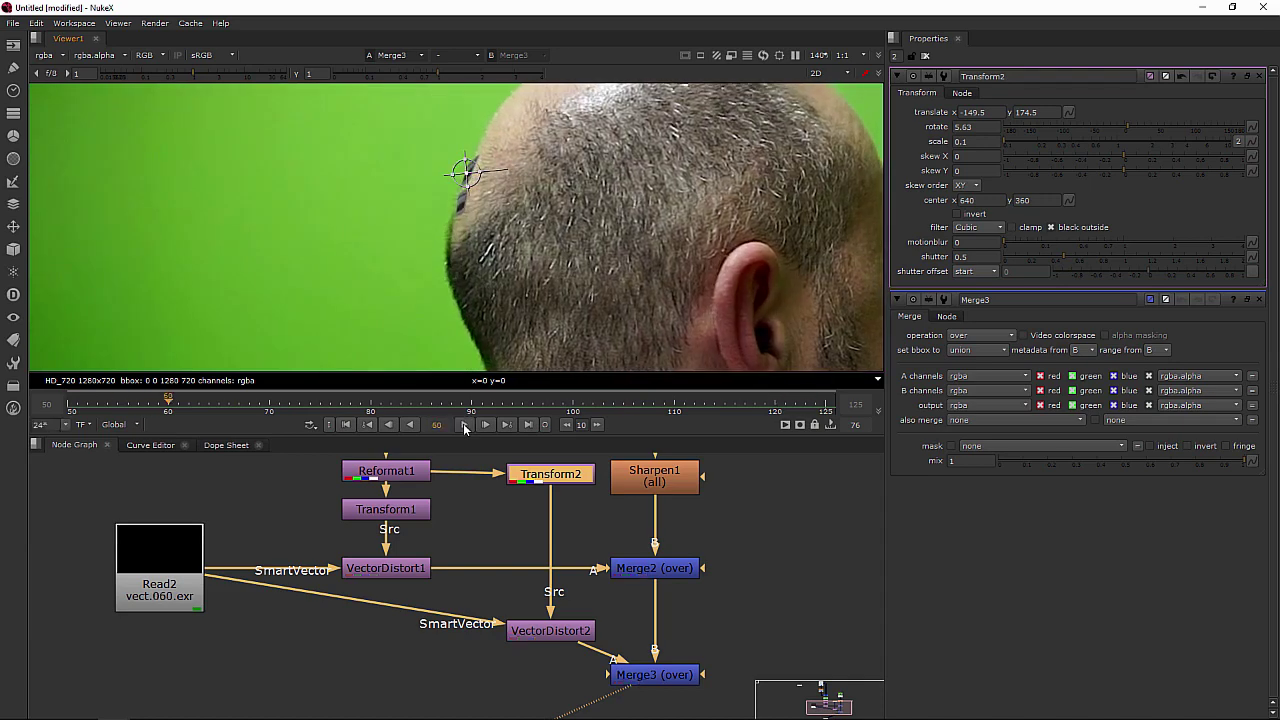
pyautogui.click(463, 425)
pyautogui.scroll(5, 365, 328)
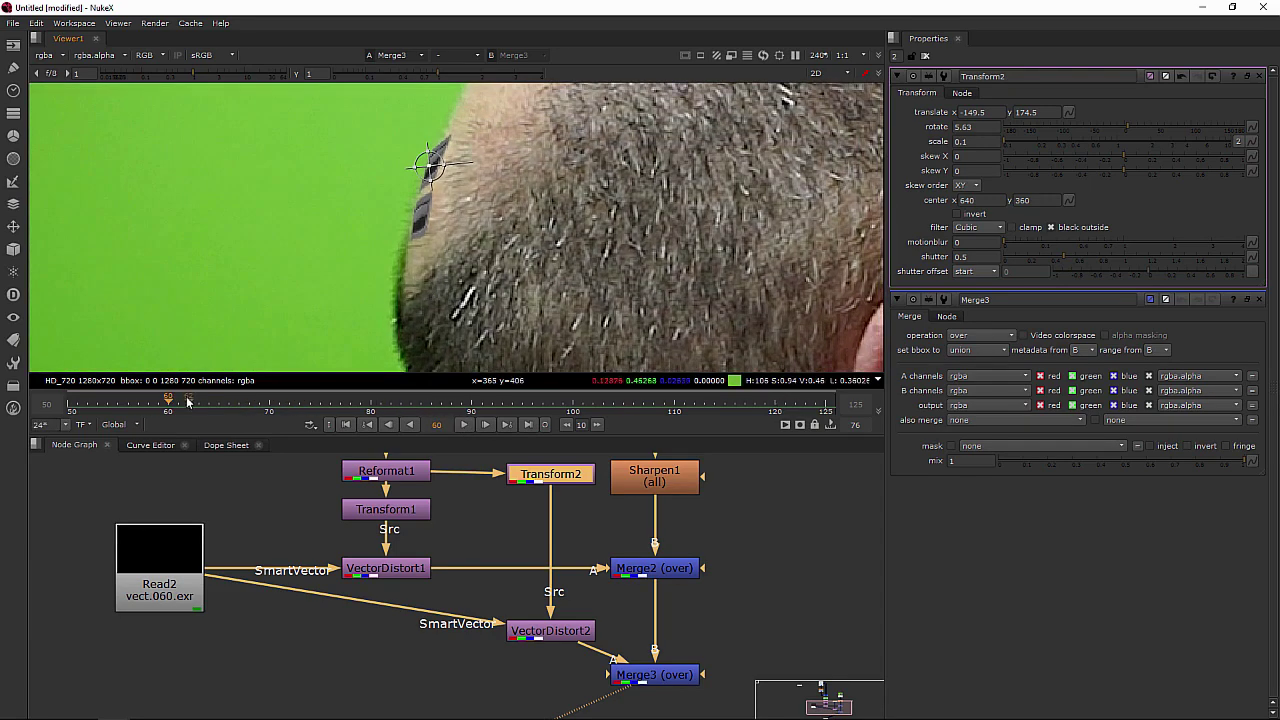
pyautogui.moveTo(178, 402); pyautogui.dragTo(78, 410)
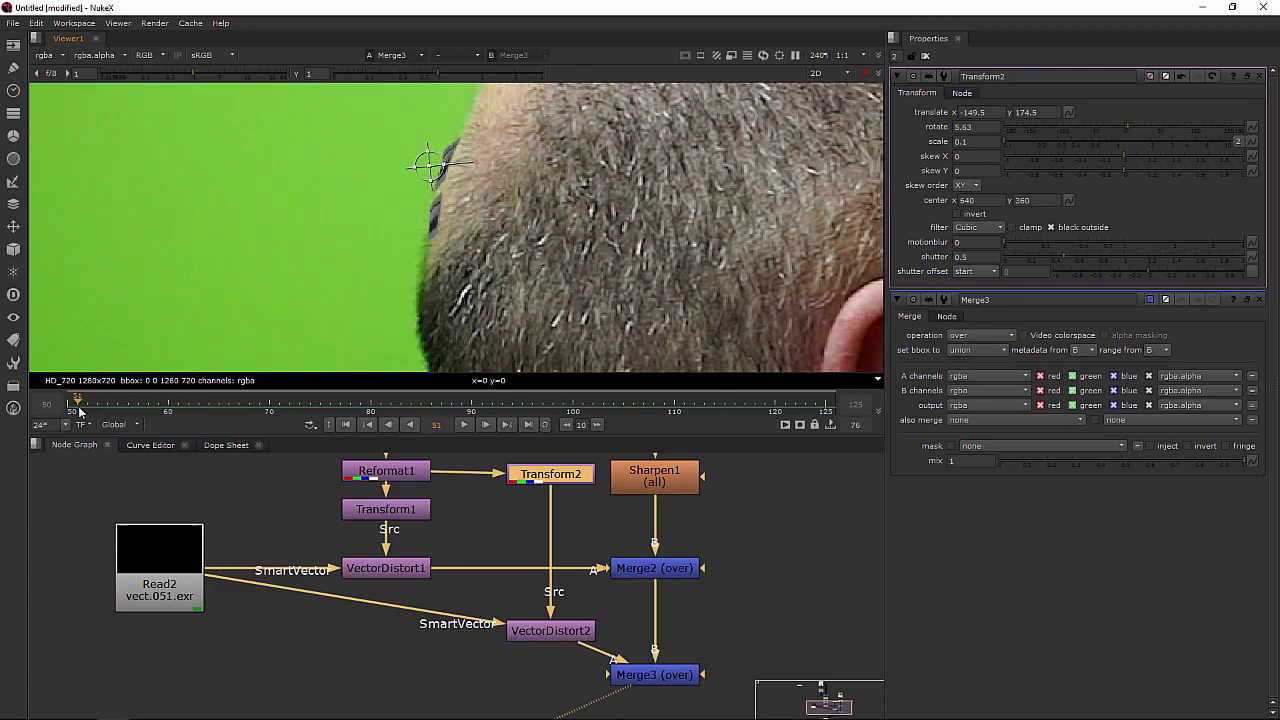
pyautogui.scroll(3, 460, 190)
pyautogui.scroll(-3, 460, 190)
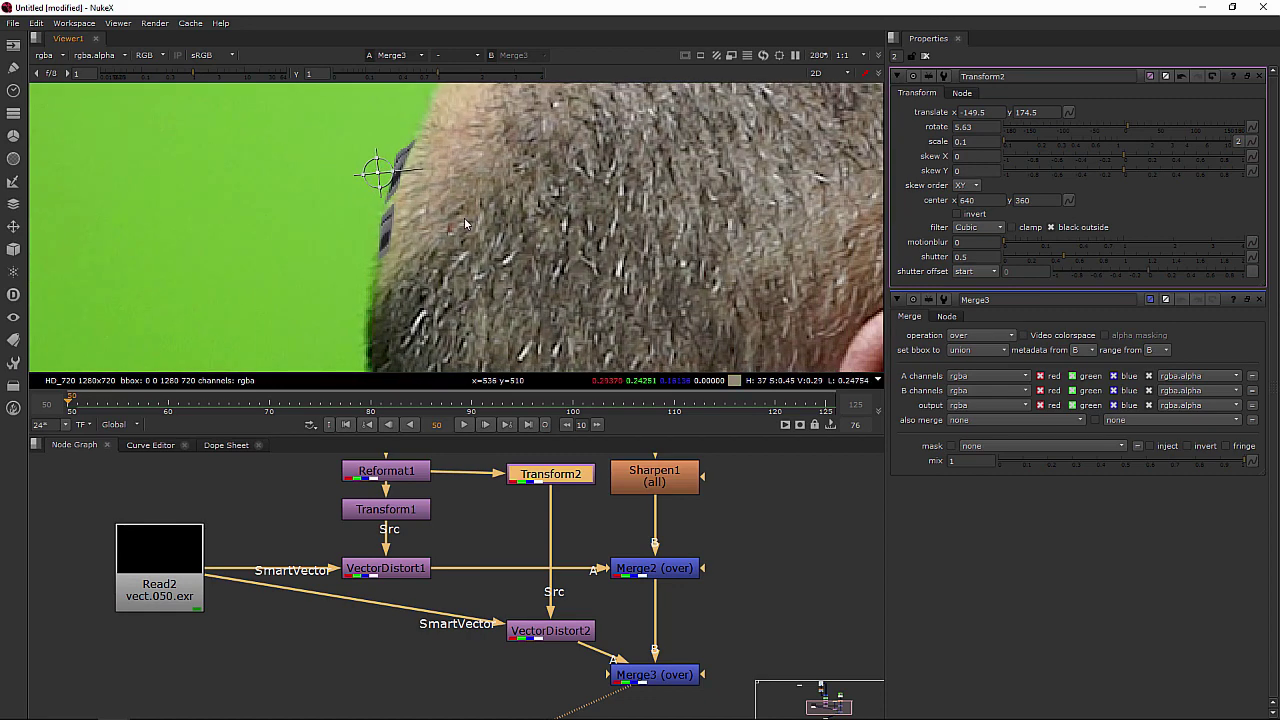
# Add an unconnected Roto node in the empty graph area beside the two over Merge nodes.
pyautogui.moveTo(831, 565); pyautogui.dragTo(721, 560, button='middle')
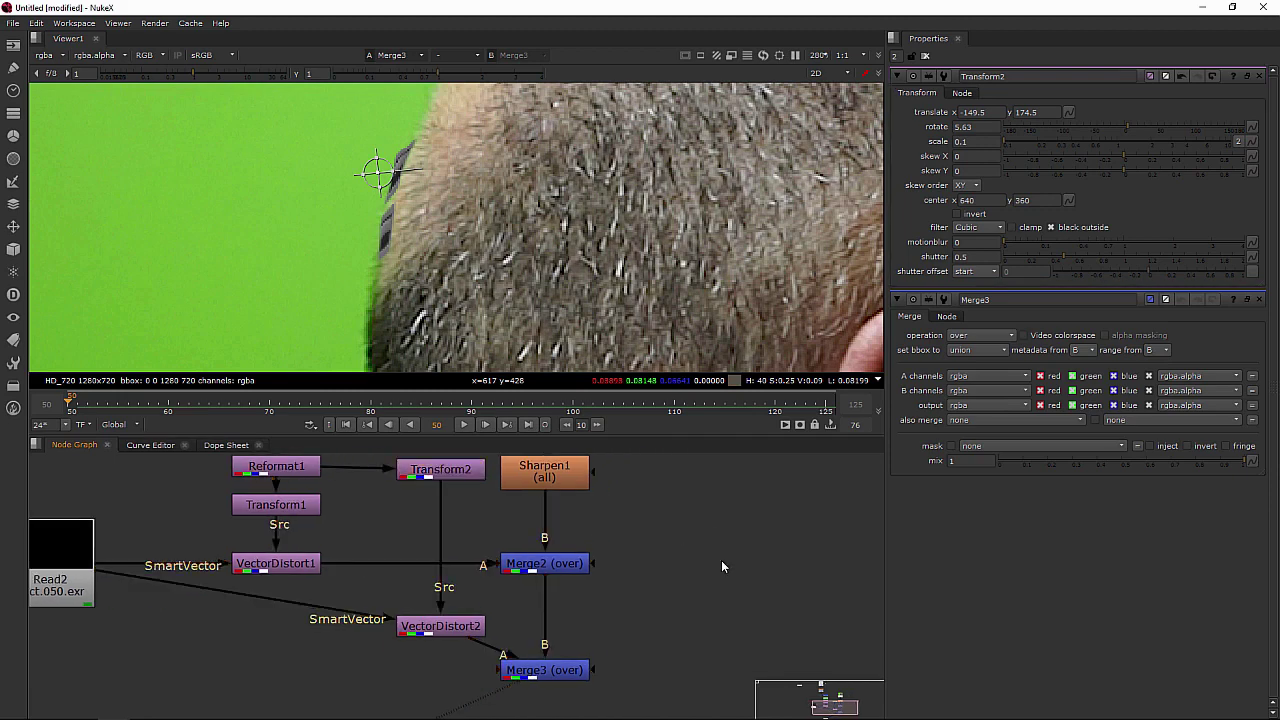
pyautogui.press('Tab')
pyautogui.write('roto')
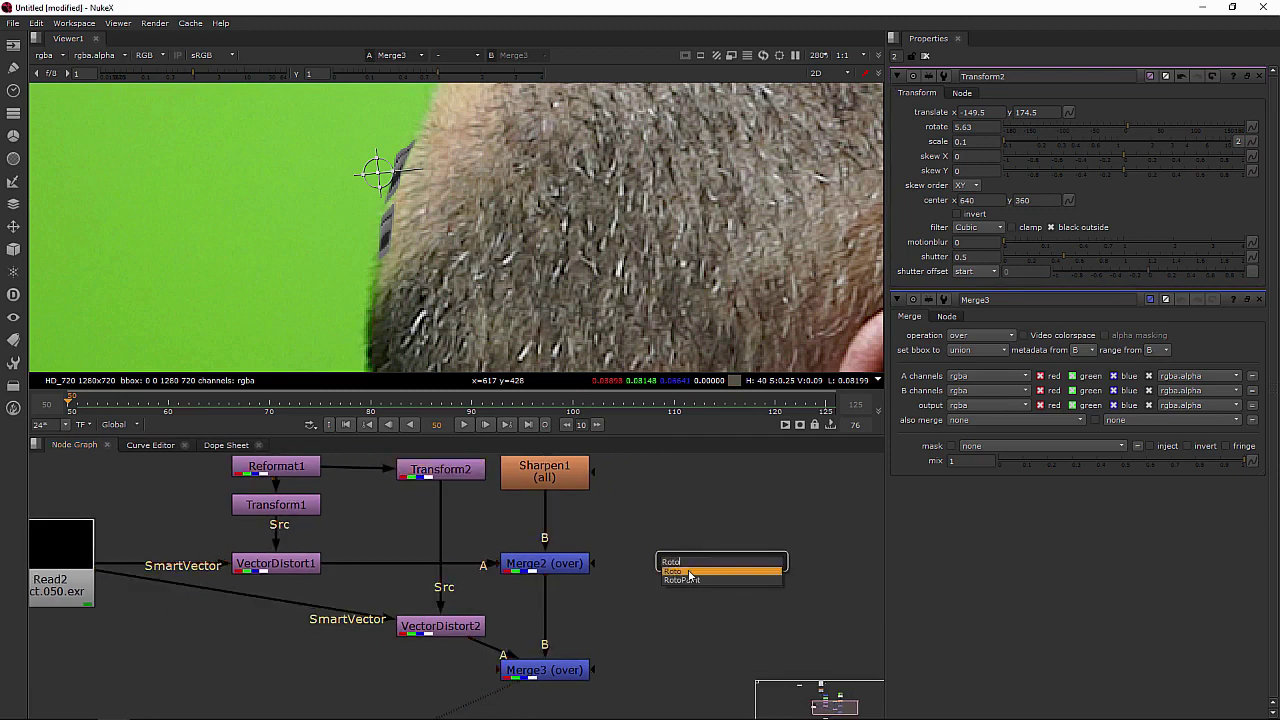
pyautogui.click(705, 572)
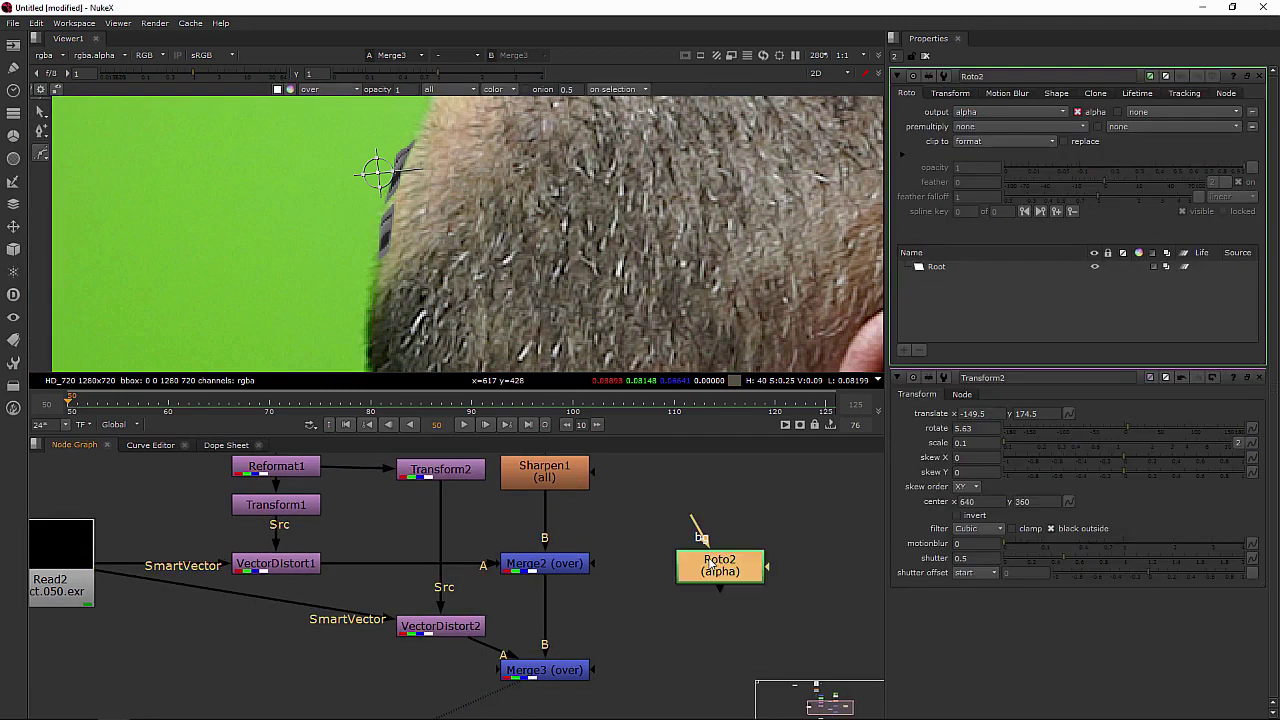
# Draw a closed Bezier shape at frame 50 that follows the head's edge across both ports and covers the green background beside them.
pyautogui.scroll(3, 443, 206)
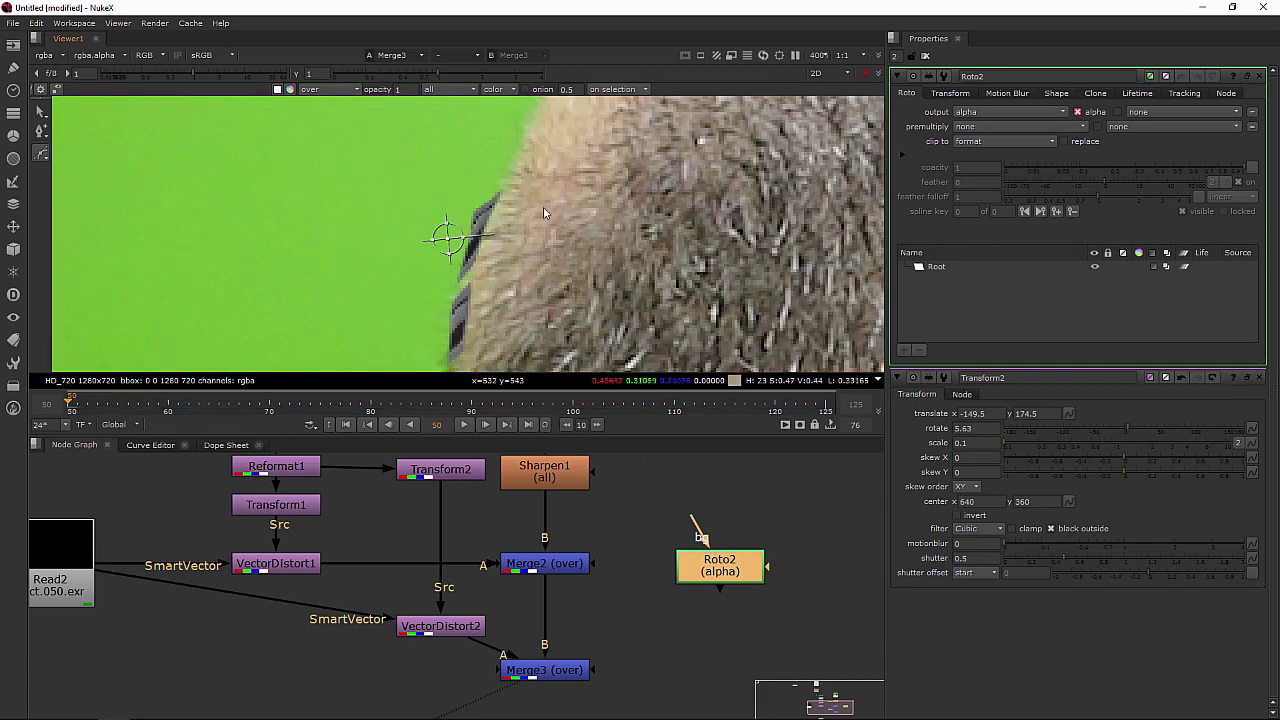
pyautogui.click(531, 121)
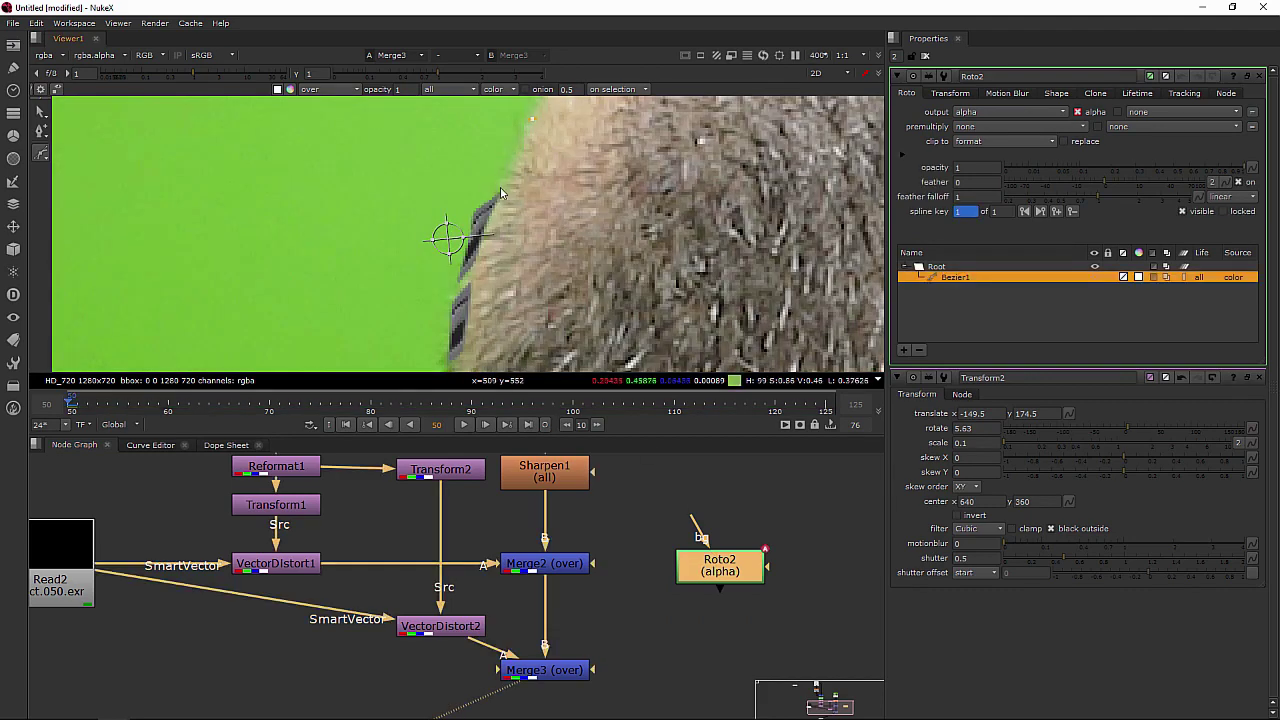
pyautogui.click(500, 186)
pyautogui.click(473, 250)
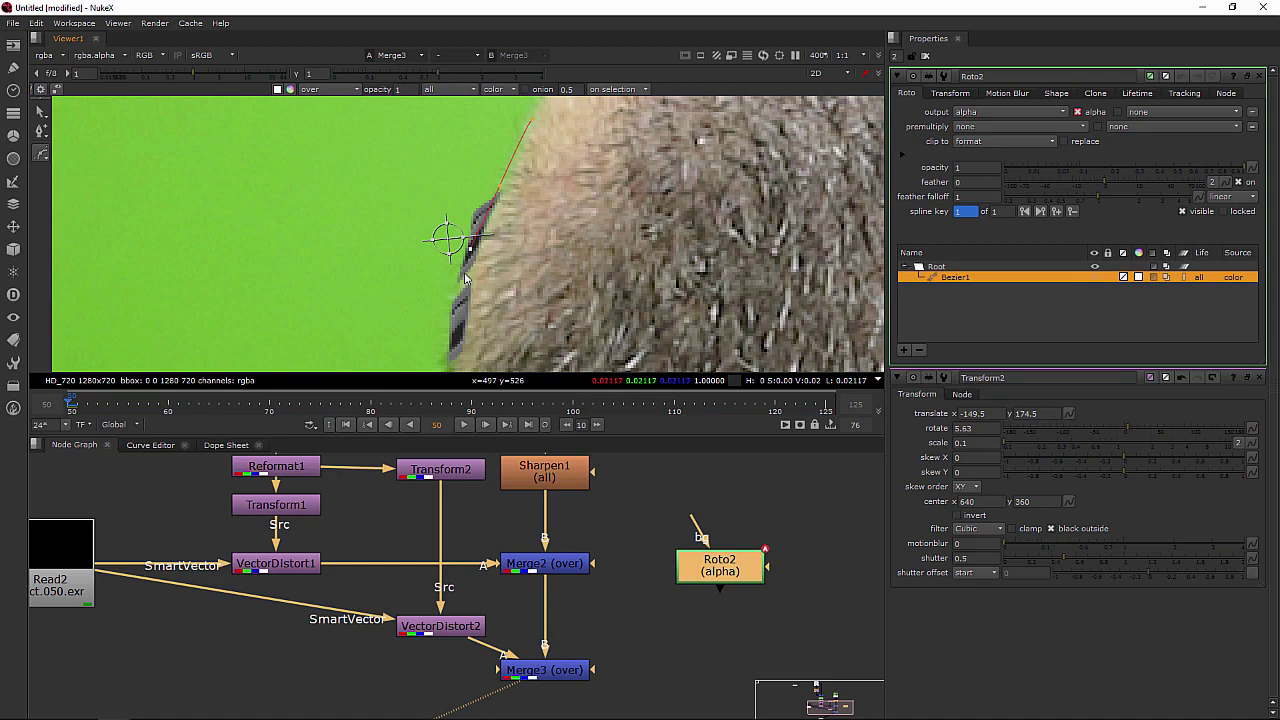
pyautogui.moveTo(457, 311); pyautogui.dragTo(482, 311, button='middle')
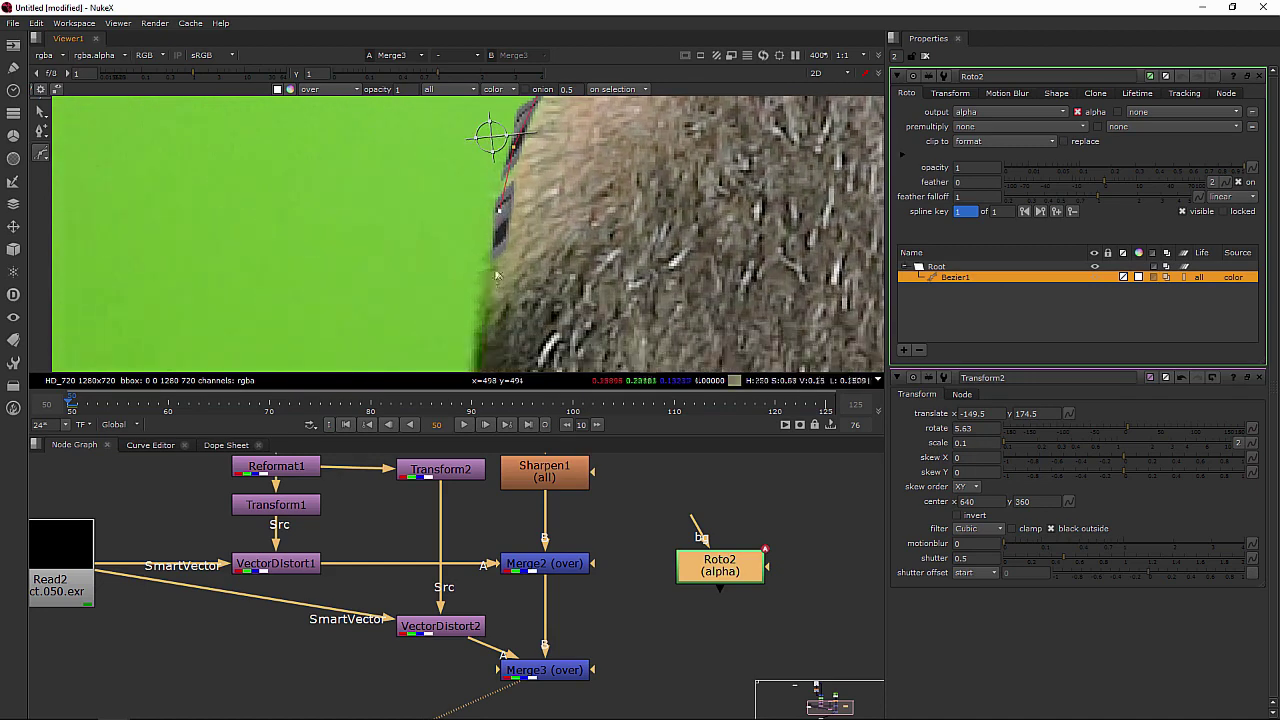
pyautogui.click(482, 305)
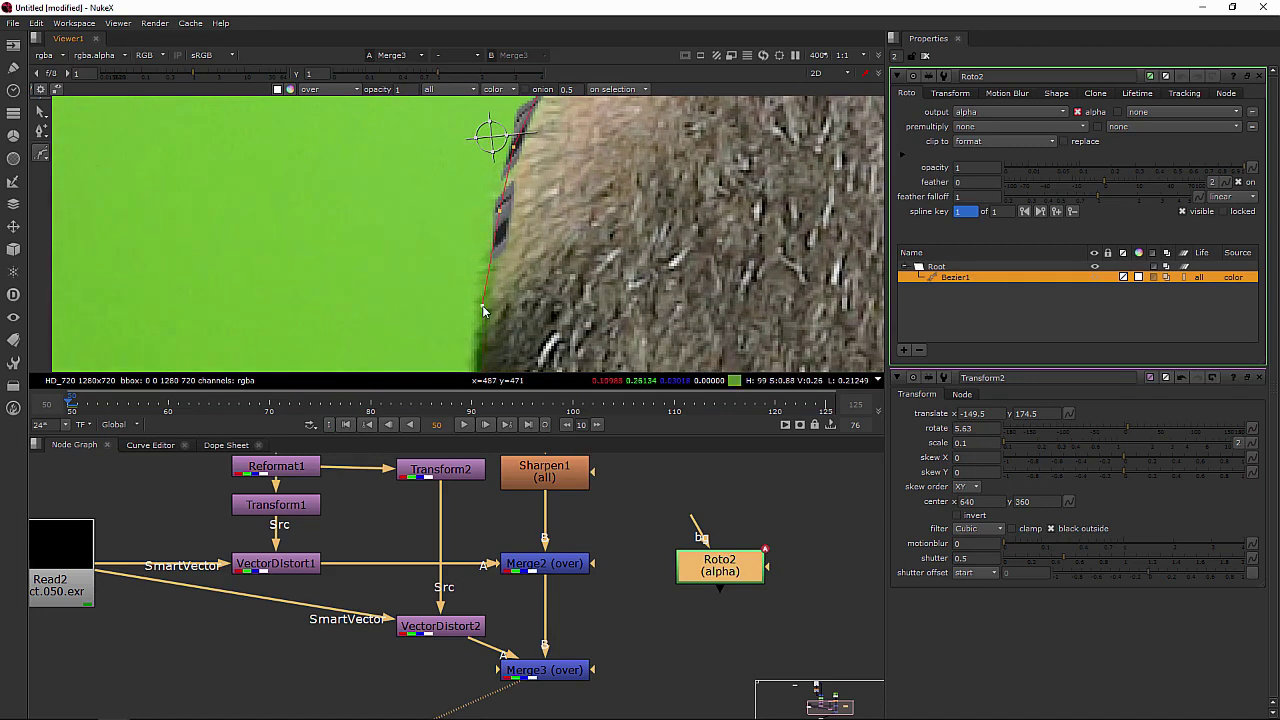
pyautogui.click(393, 306)
pyautogui.moveTo(419, 232); pyautogui.dragTo(419, 250, button='middle')
pyautogui.click(421, 223)
pyautogui.moveTo(421, 223); pyautogui.dragTo(388, 305, button='middle')
pyautogui.click(447, 185)
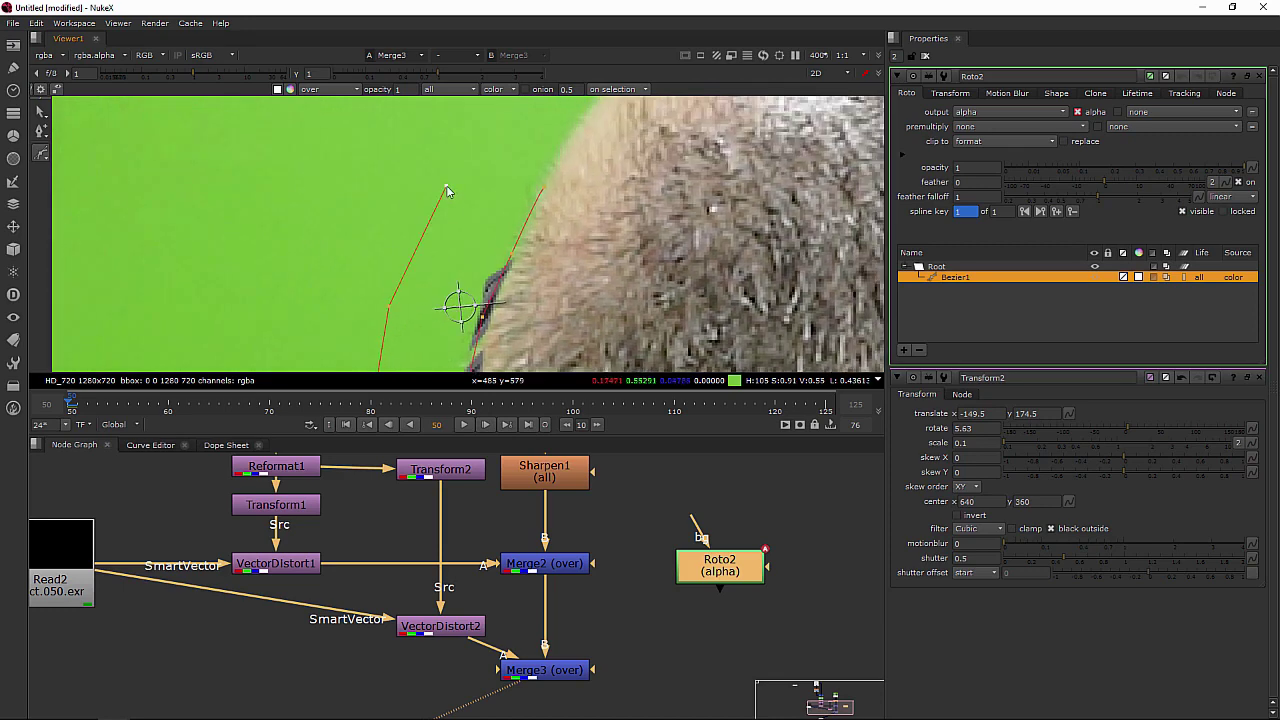
pyautogui.click(540, 186)
pyautogui.moveTo(526, 245); pyautogui.dragTo(550, 265, button='middle')
pyautogui.scroll(-2, 578, 262)
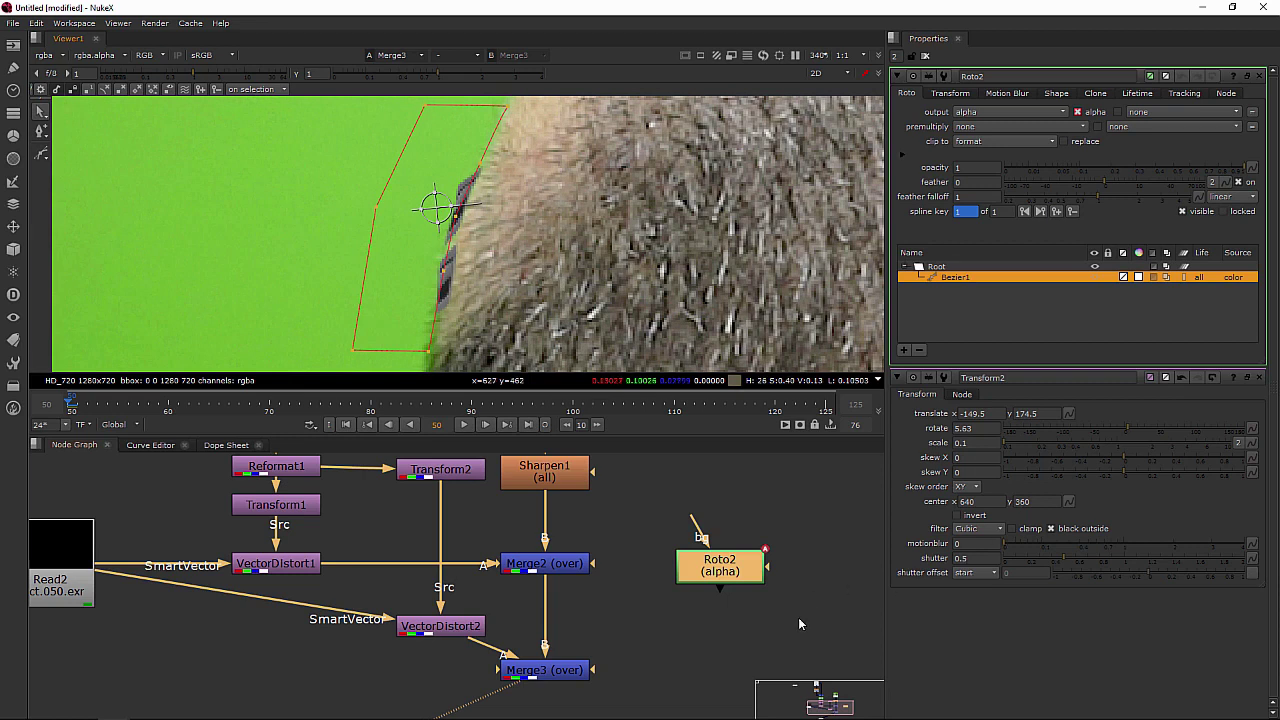
# Add a Merge below the new Roto, connect its B input to the Roto, and set its operation to out.
pyautogui.moveTo(798, 623); pyautogui.dragTo(762, 617, button='middle')
pyautogui.click(748, 625)
pyautogui.press('Tab')
pyautogui.write('ml')
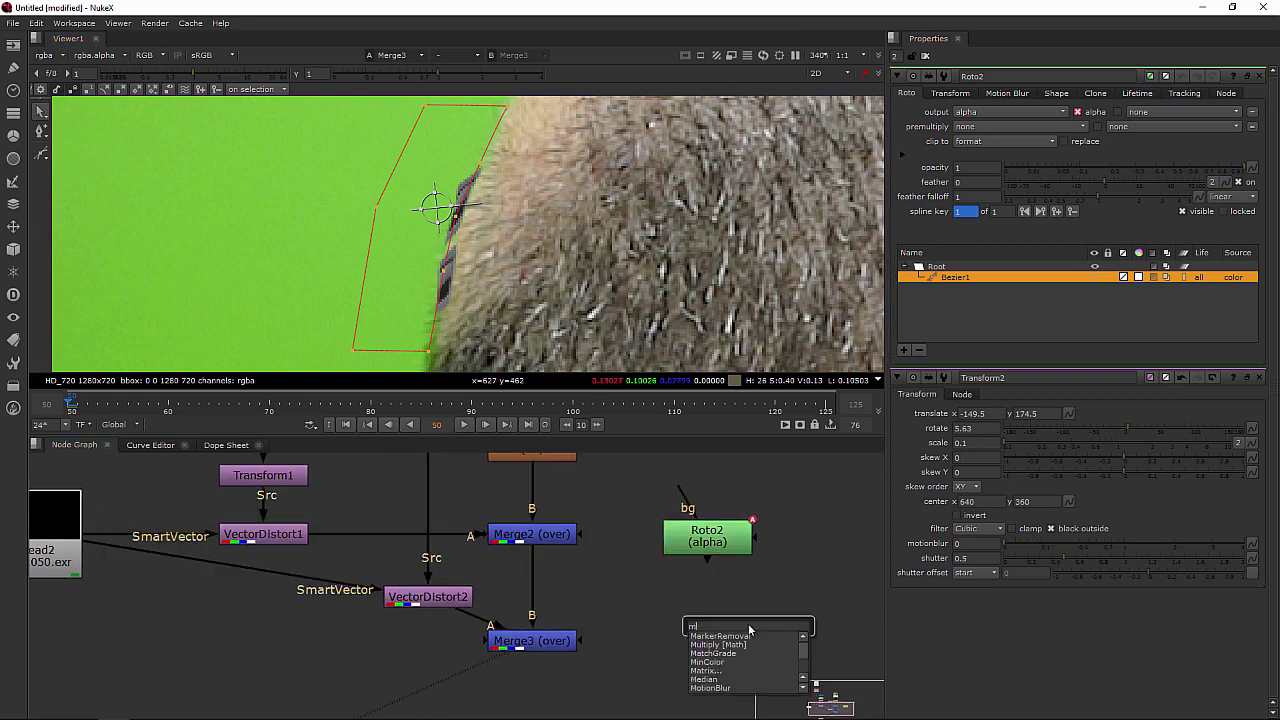
pyautogui.write('erge')
pyautogui.press('Return')
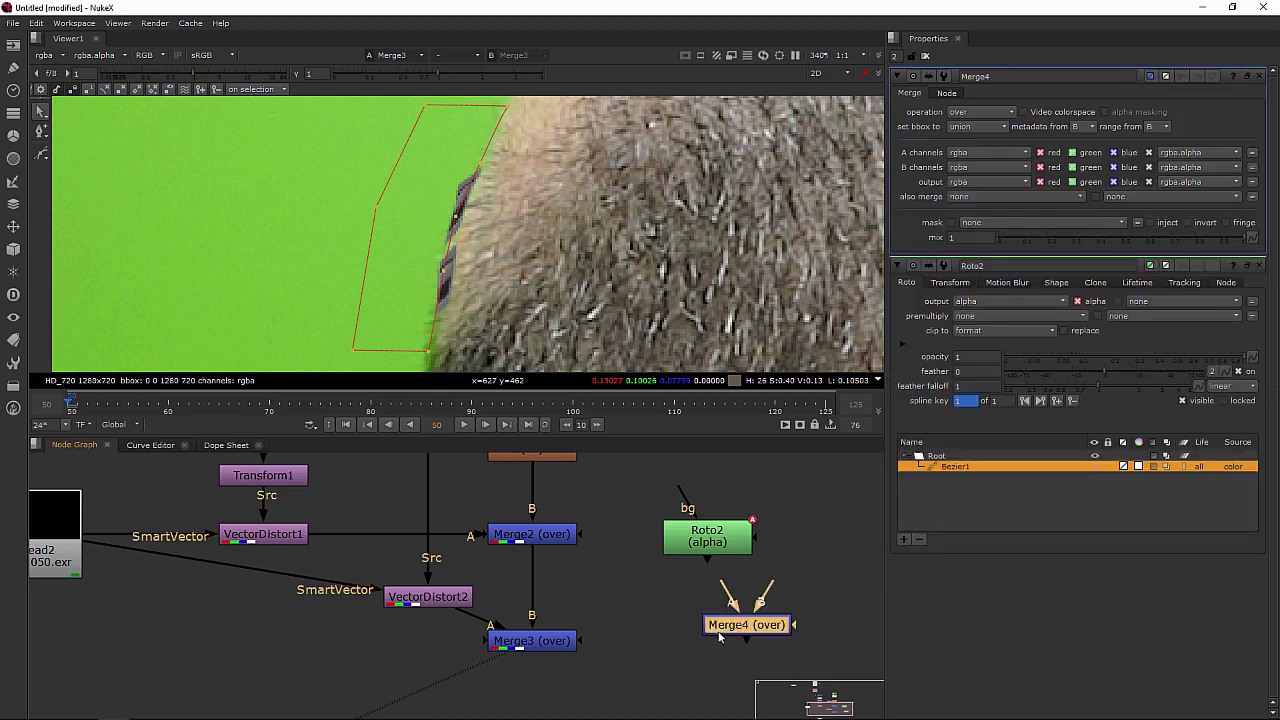
pyautogui.moveTo(736, 628); pyautogui.dragTo(712, 630)
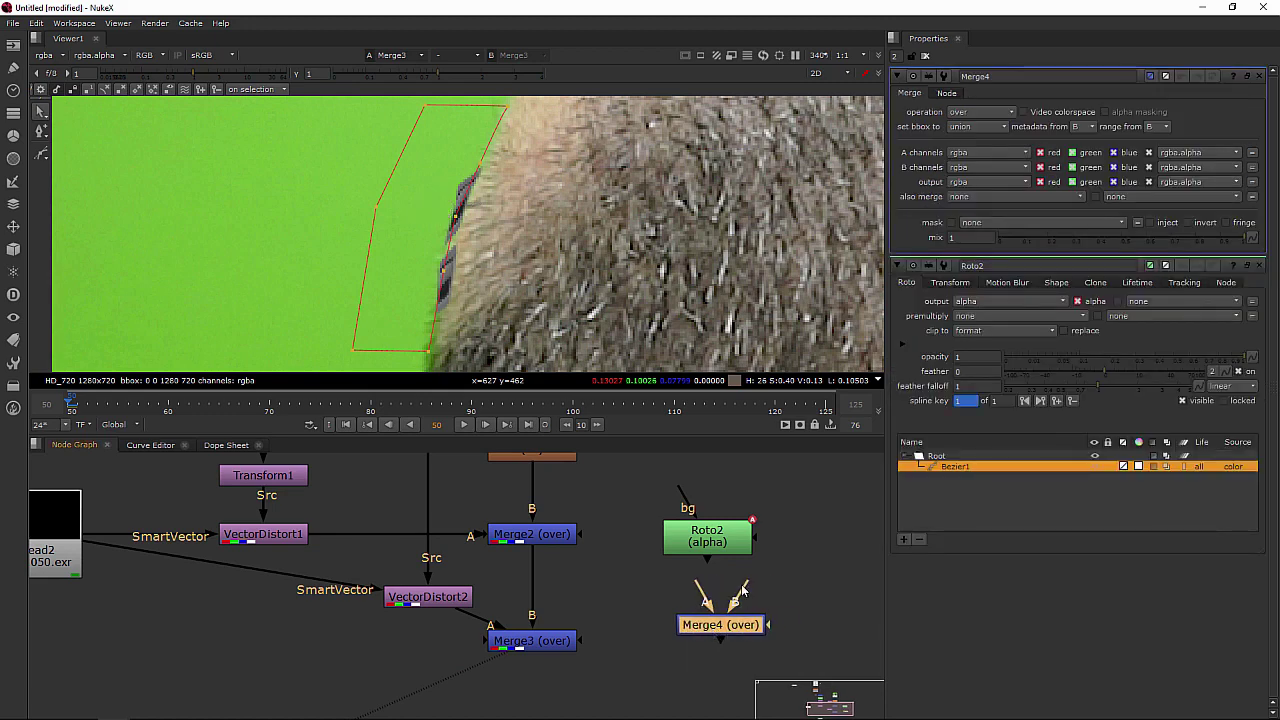
pyautogui.moveTo(743, 592); pyautogui.dragTo(707, 545)
pyautogui.moveTo(727, 628); pyautogui.dragTo(715, 628)
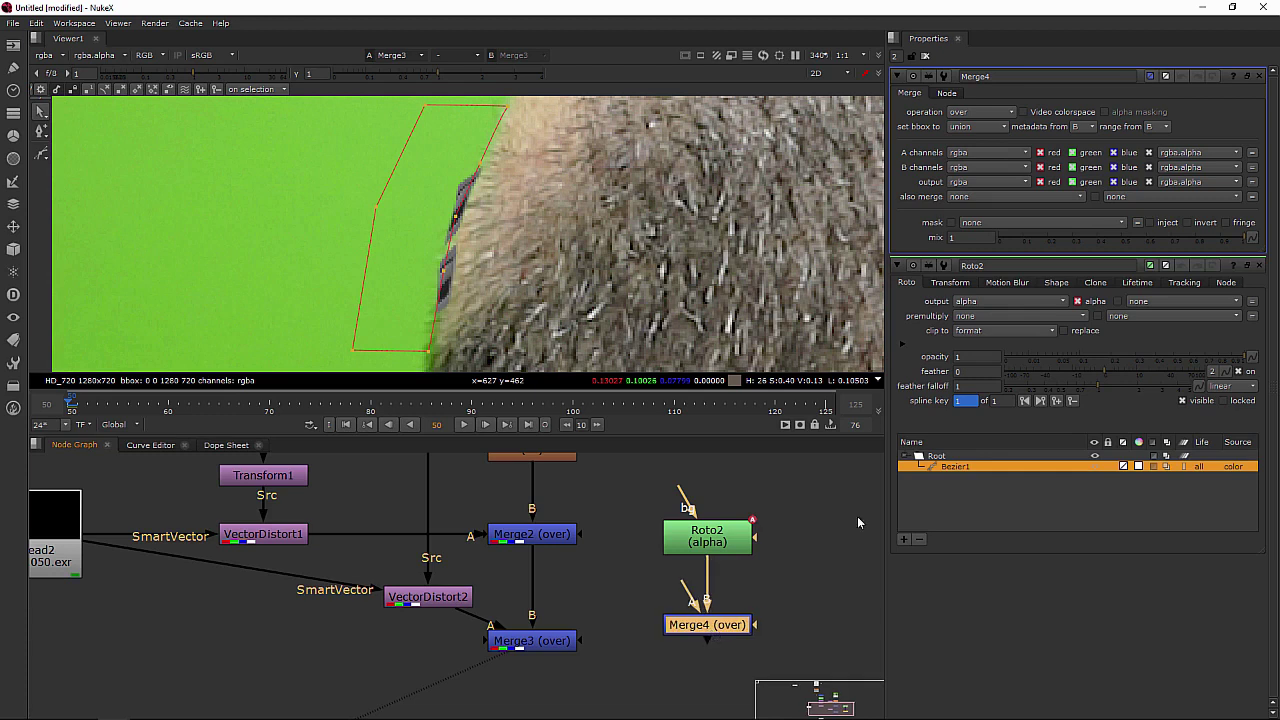
pyautogui.click(966, 113)
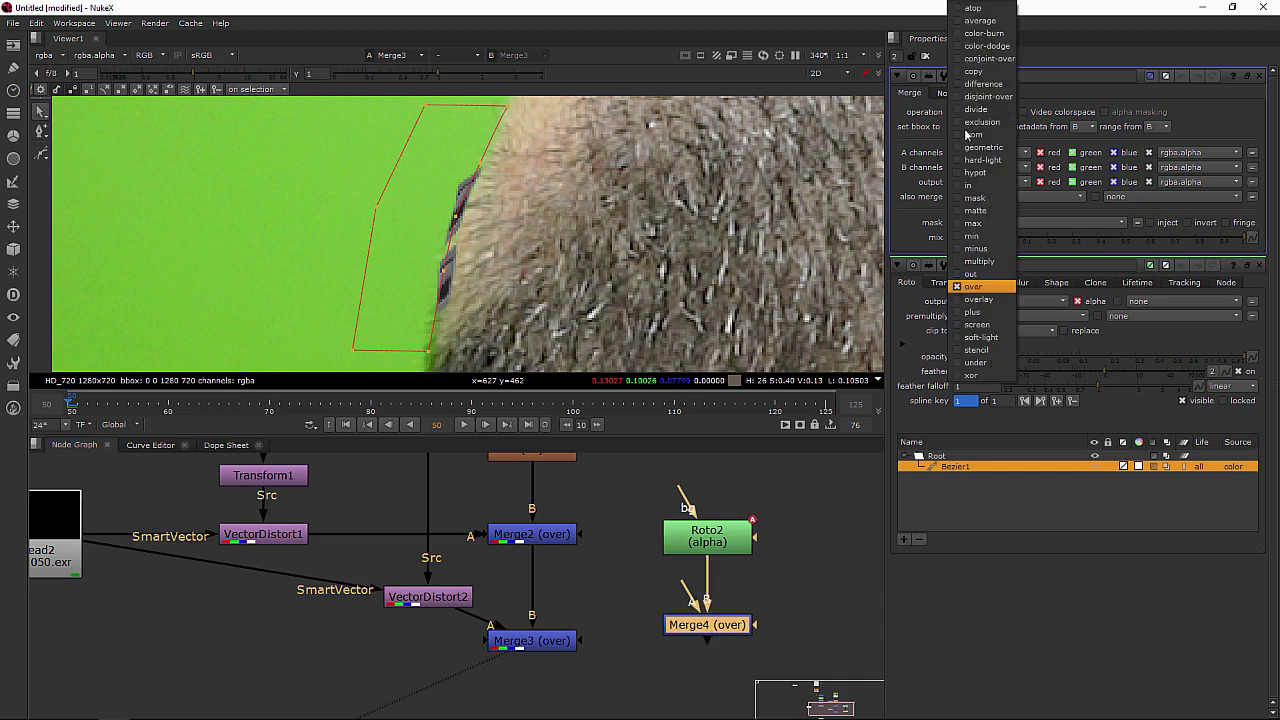
pyautogui.click(969, 275)
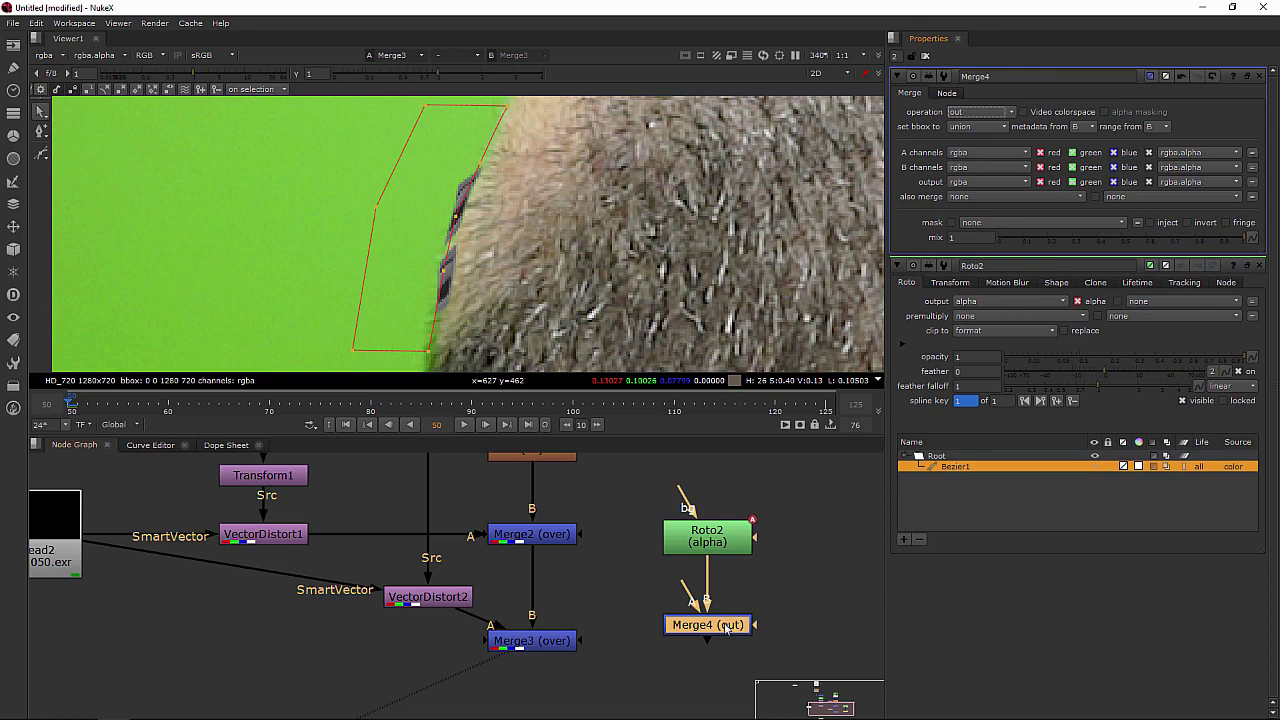
# Insert the out Merge between the first VectorDistort and its over Merge, aligned in that row, and move the Roto up.
pyautogui.moveTo(727, 632); pyautogui.dragTo(390, 530)
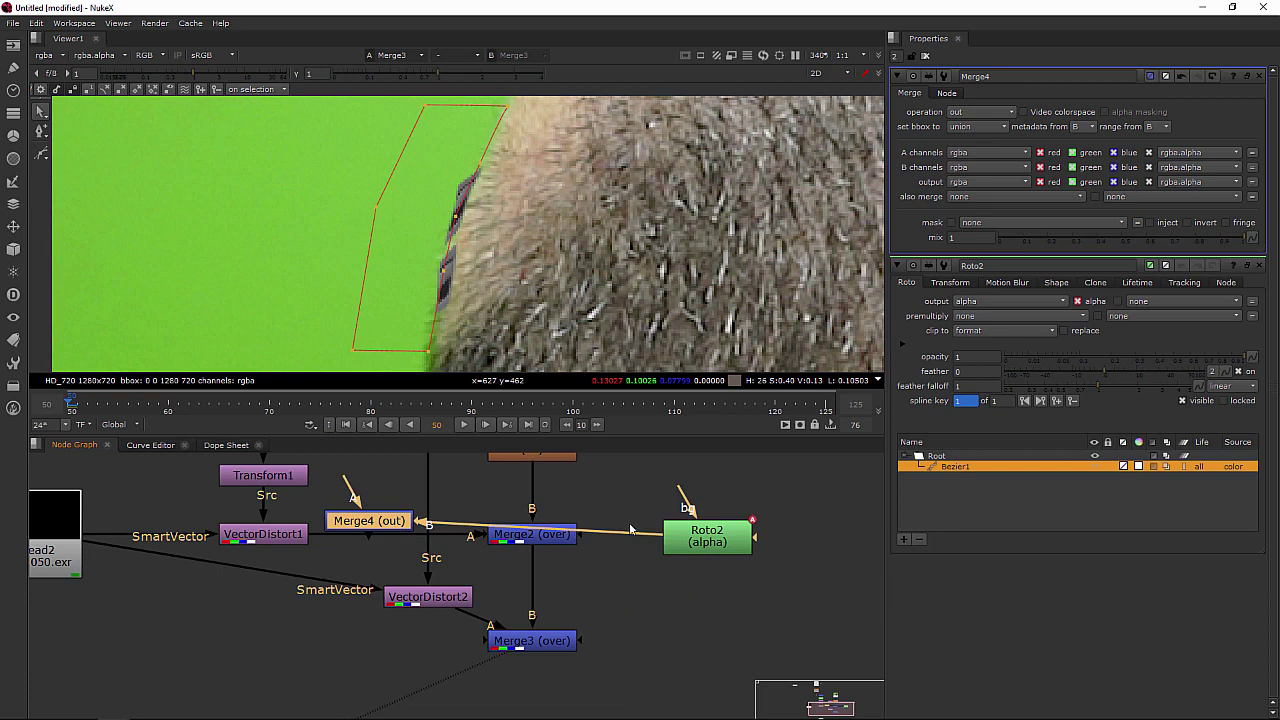
pyautogui.moveTo(712, 539); pyautogui.dragTo(712, 486)
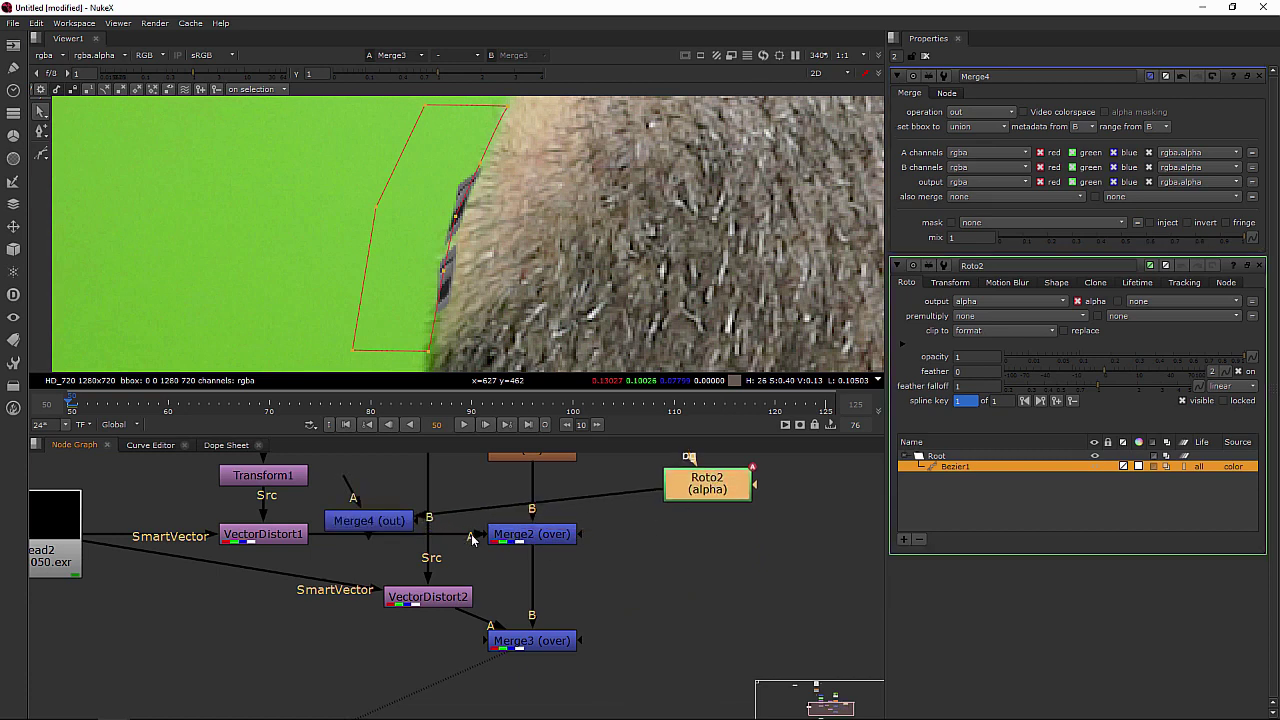
pyautogui.moveTo(374, 523); pyautogui.dragTo(381, 535)
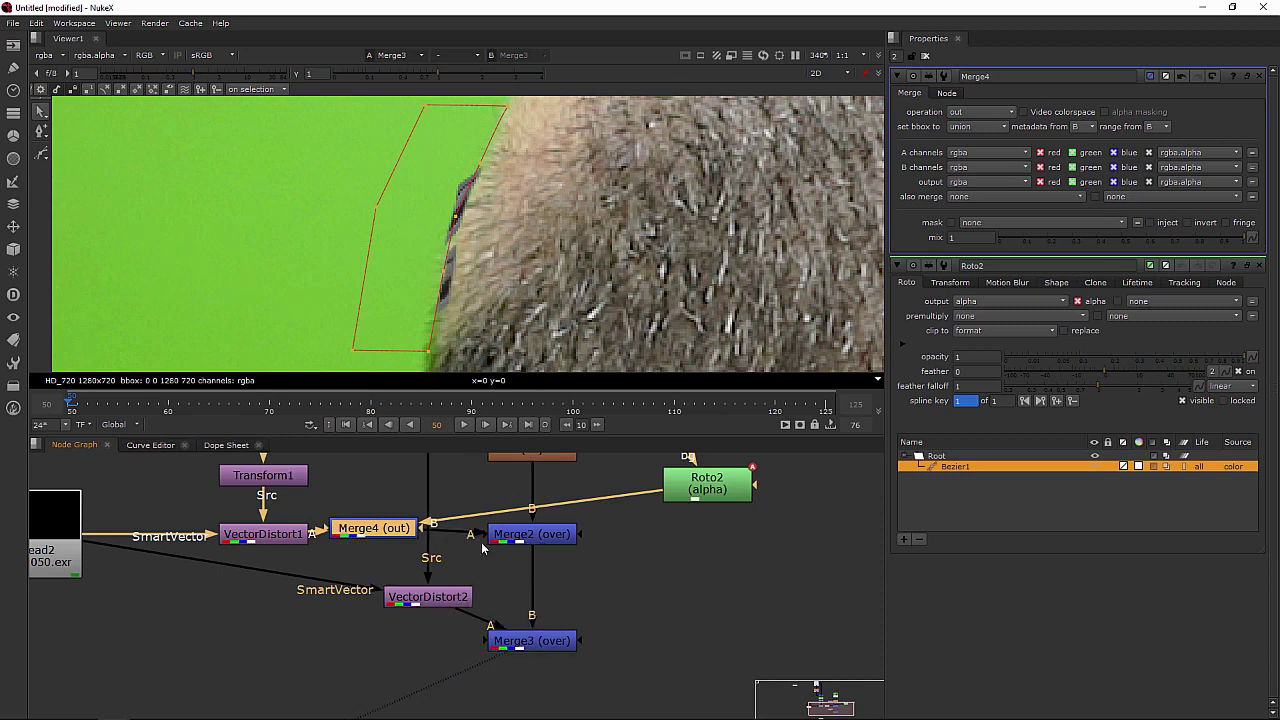
pyautogui.moveTo(392, 537); pyautogui.dragTo(401, 541)
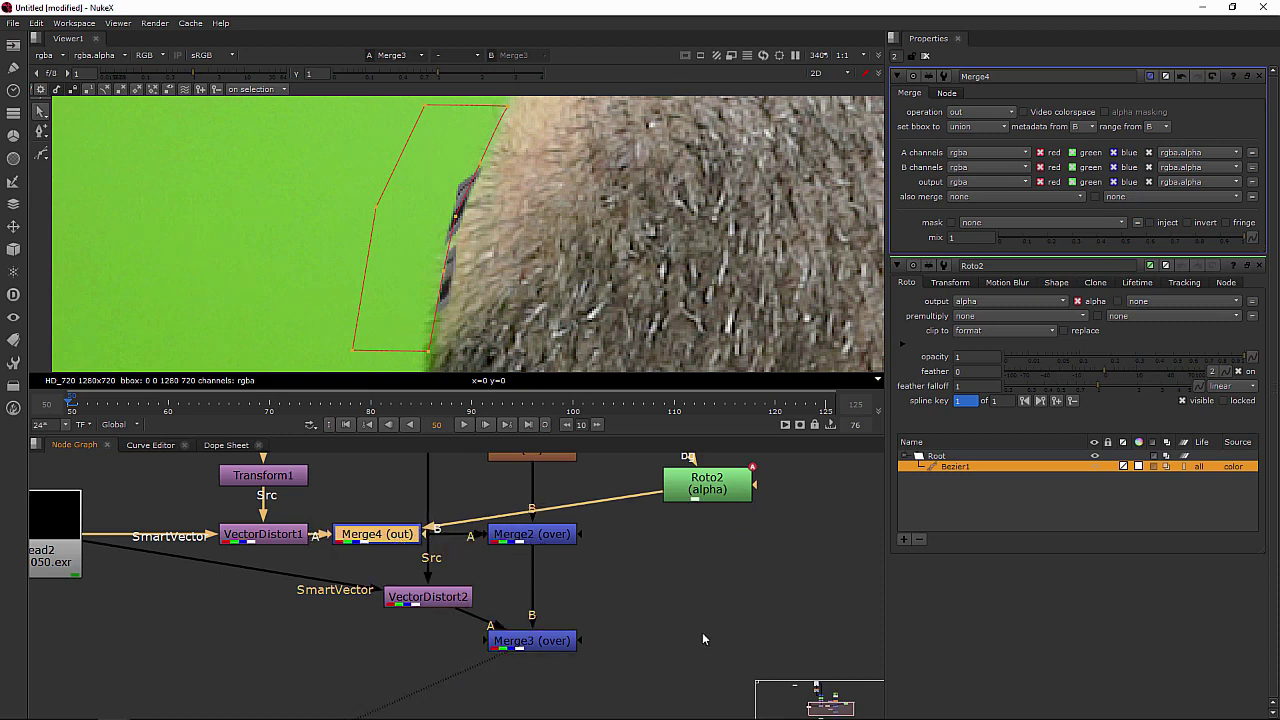
# Add another Merge below the Roto and connect its B input to the Roto.
pyautogui.click(714, 603)
pyautogui.press('m')
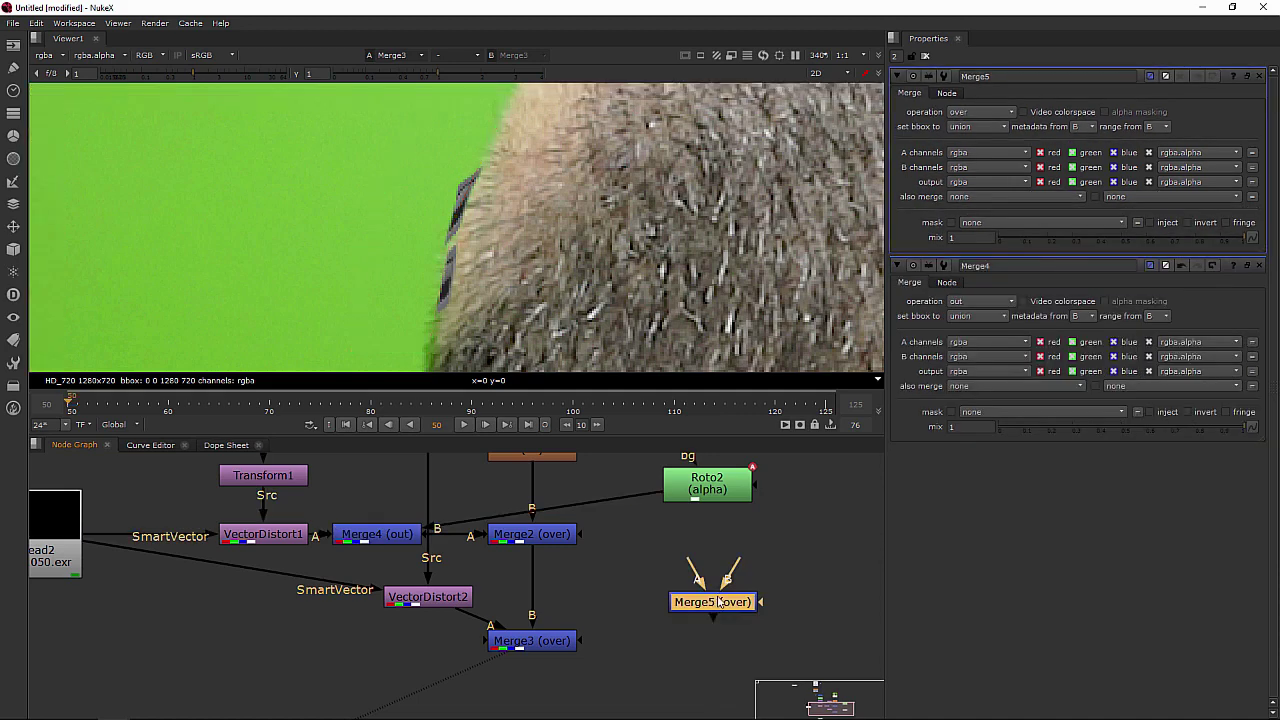
pyautogui.moveTo(737, 566); pyautogui.dragTo(720, 495)
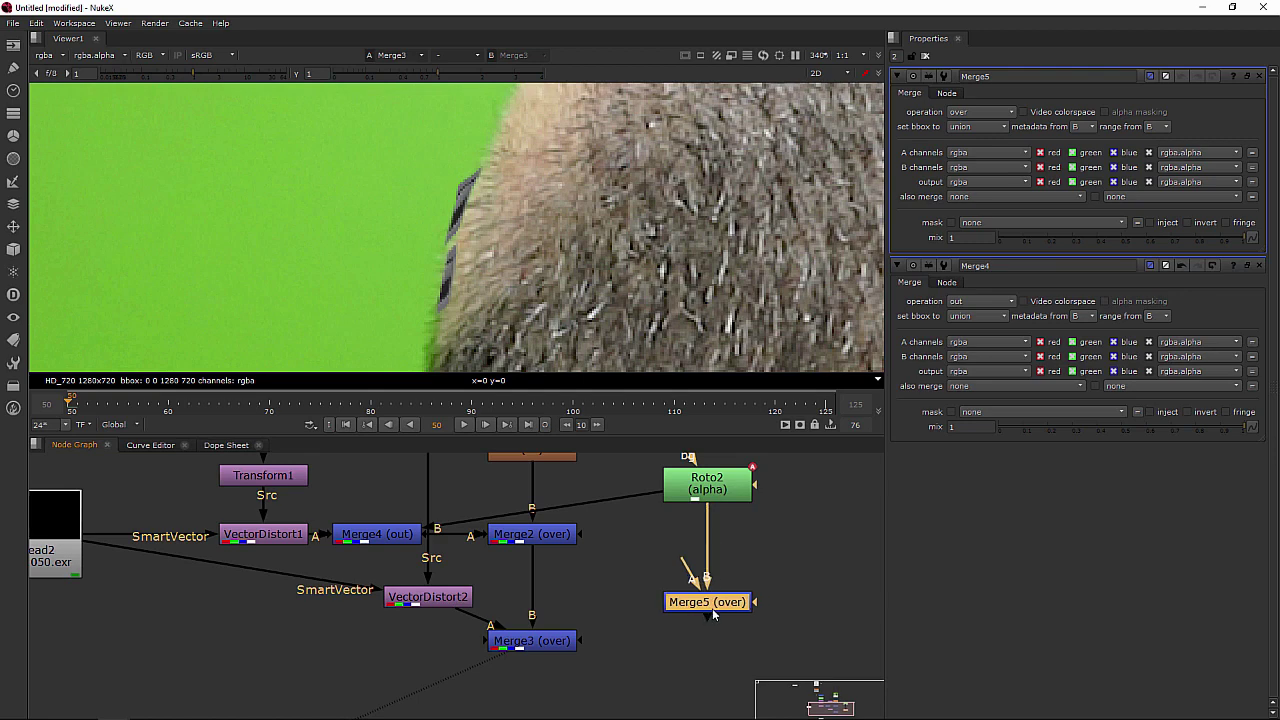
# Move the second VectorDistort and the lower over Merge down and apart to make room between them.
pyautogui.moveTo(638, 640); pyautogui.dragTo(689, 572, button='middle')
pyautogui.moveTo(617, 590); pyautogui.dragTo(678, 617)
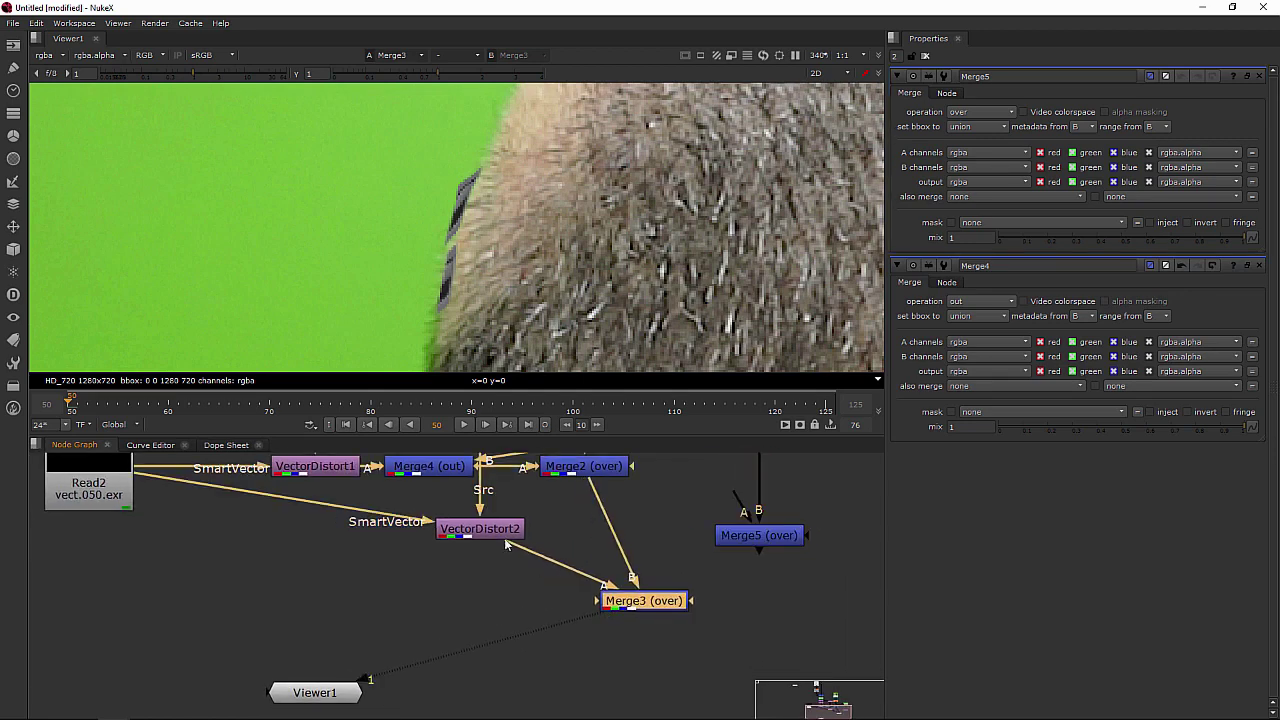
pyautogui.moveTo(502, 528); pyautogui.dragTo(502, 584)
pyautogui.moveTo(651, 605); pyautogui.dragTo(683, 600)
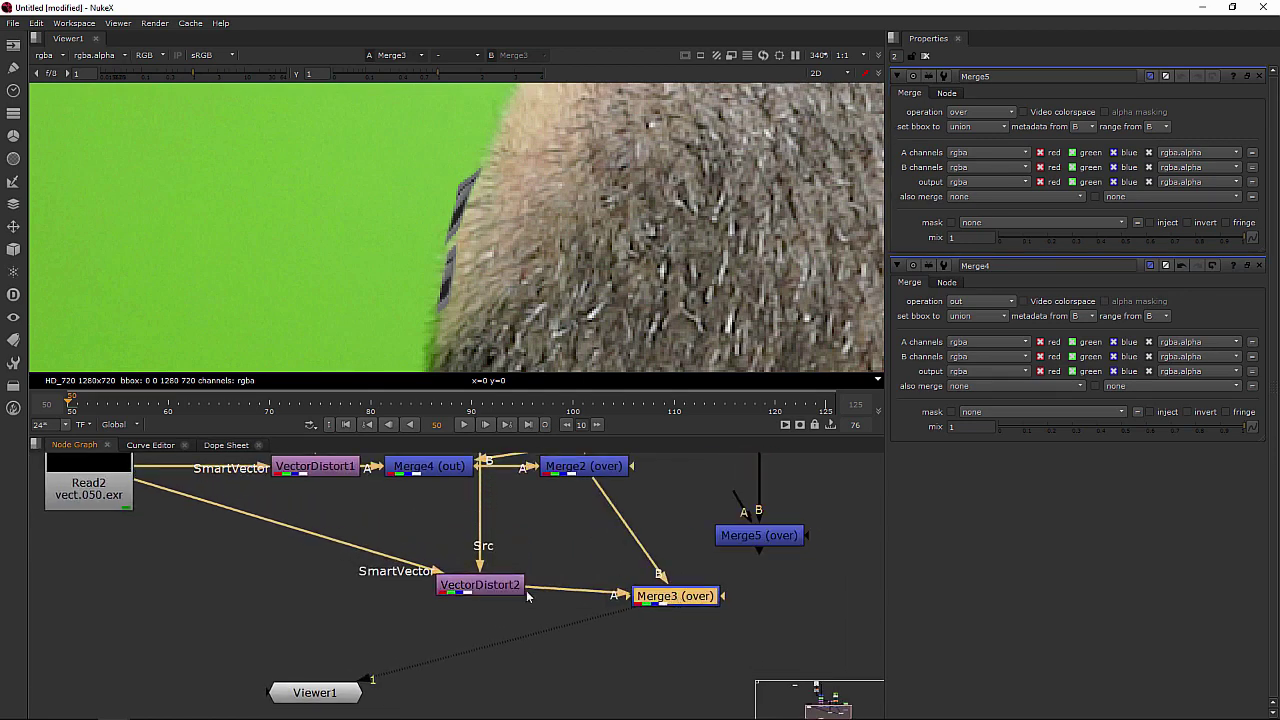
pyautogui.moveTo(521, 590); pyautogui.dragTo(524, 597)
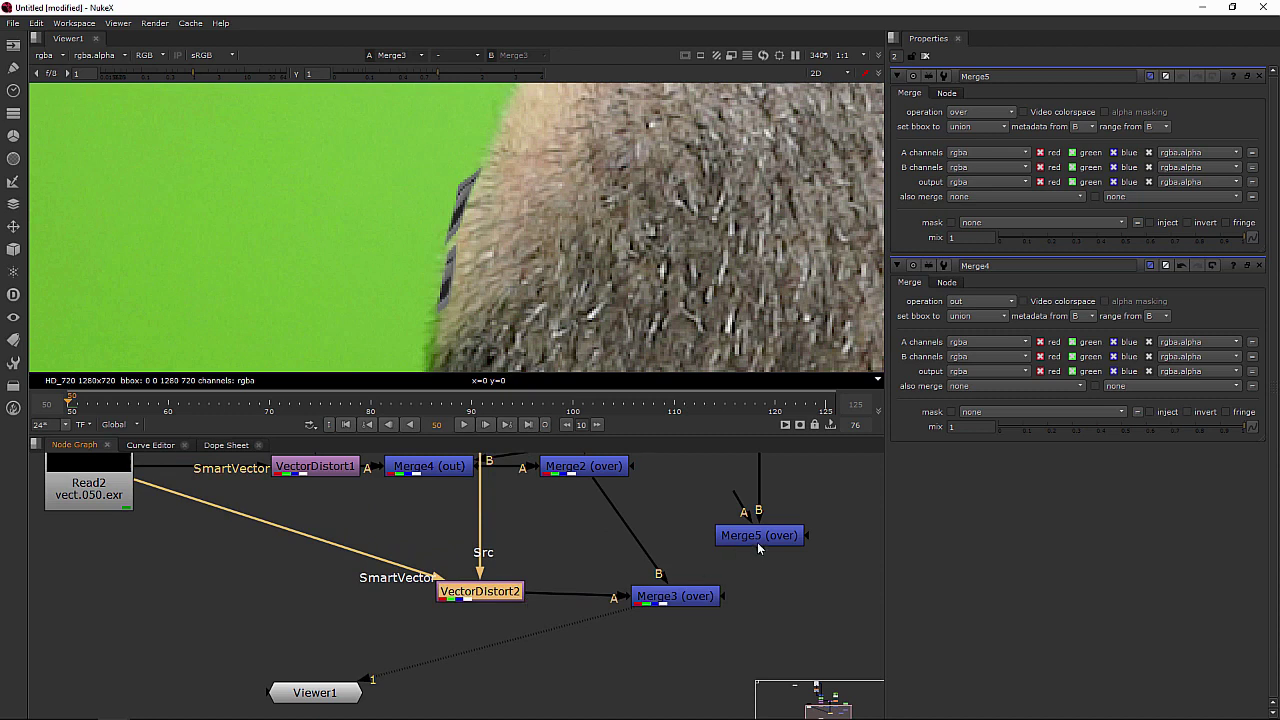
# Insert the new Merge between the second VectorDistort and the lower over Merge, and set its operation to out.
pyautogui.moveTo(614, 598); pyautogui.dragTo(550, 584)
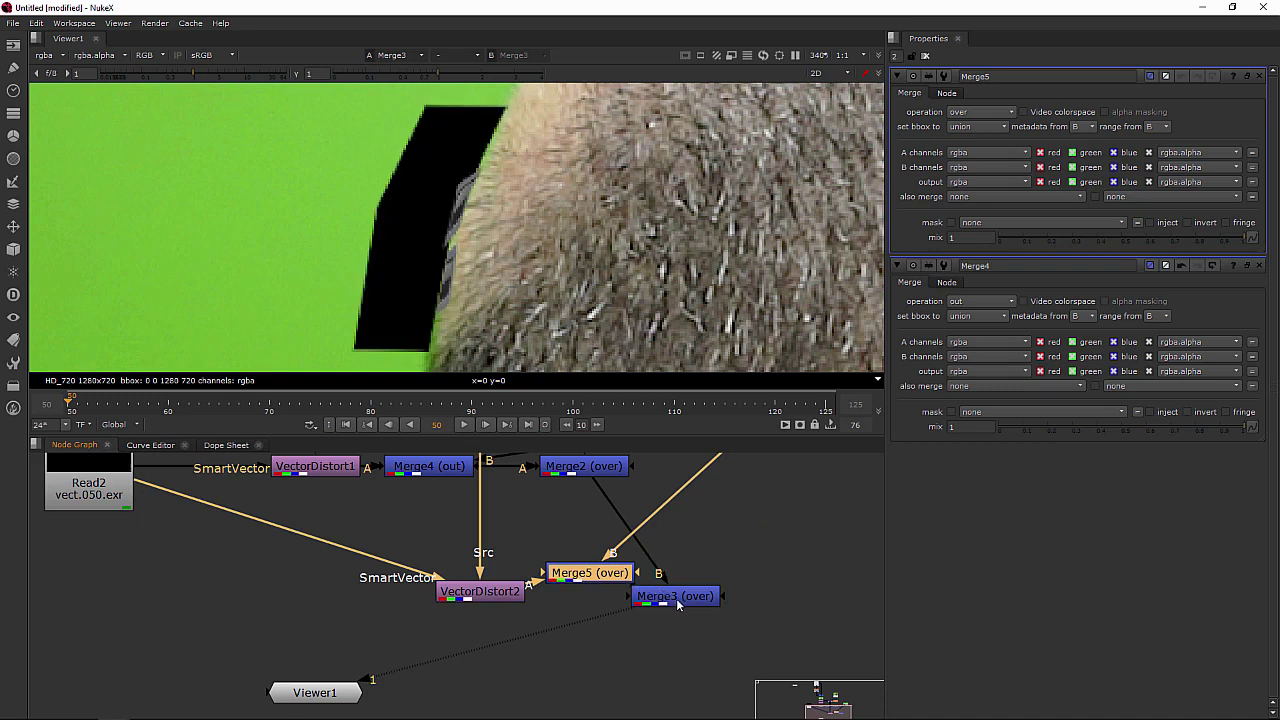
pyautogui.click(980, 112)
pyautogui.click(970, 273)
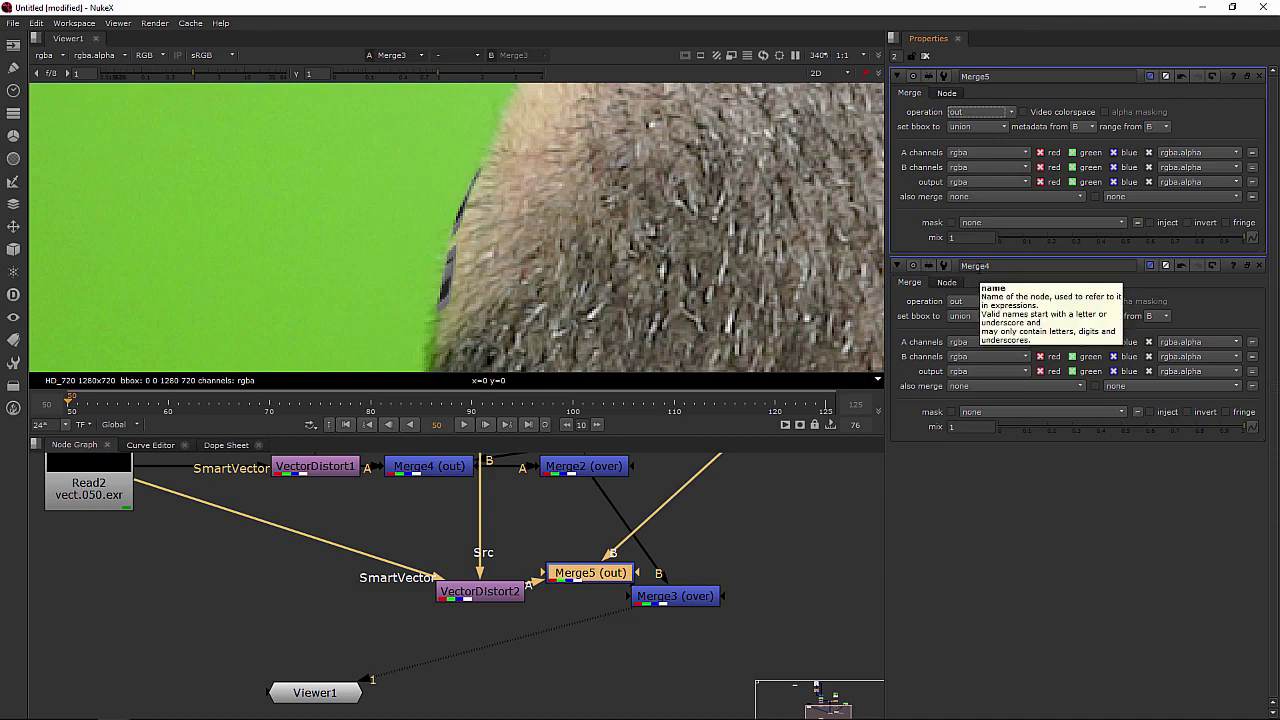
# Open the edge Roto, select all points of its shape at frame 52, and shift the shape to follow the head's edge.
pyautogui.moveTo(814, 457); pyautogui.dragTo(740, 558, button='middle')
pyautogui.doubleClick(688, 517)
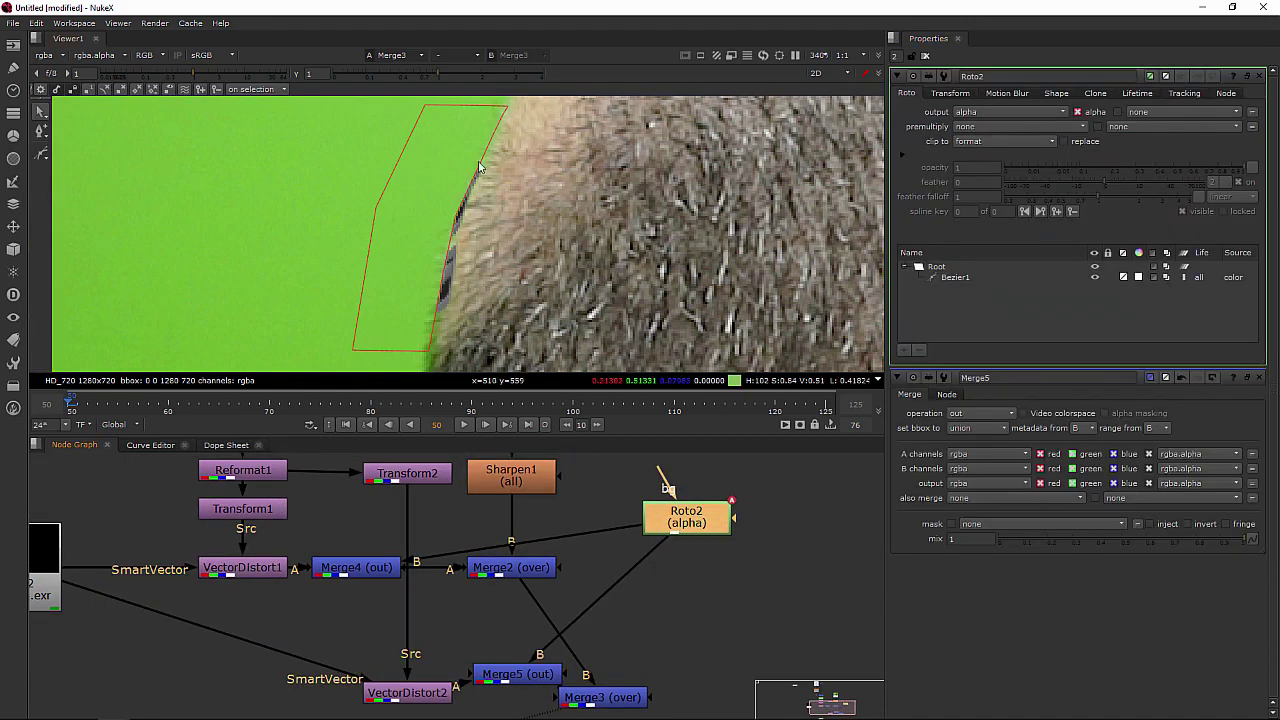
pyautogui.click(88, 405)
pyautogui.scroll(-2, 340, 190)
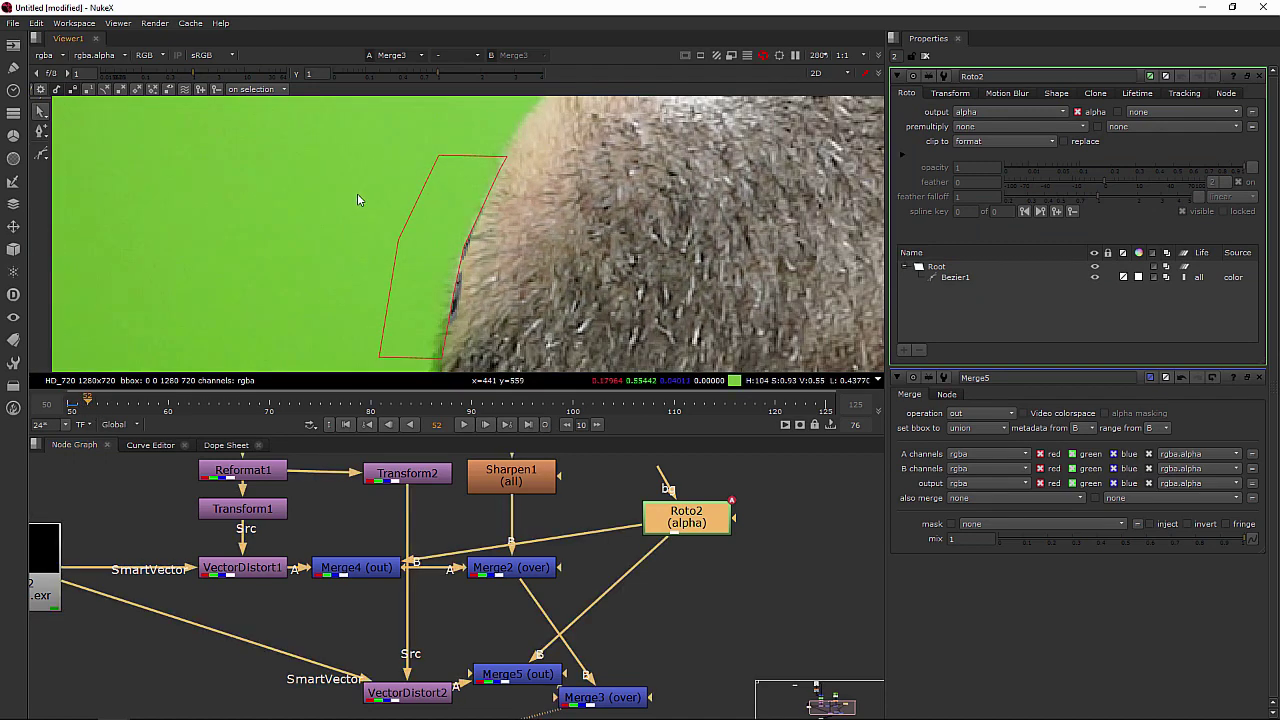
pyautogui.moveTo(334, 128); pyautogui.dragTo(508, 364)
pyautogui.scroll(2, 421, 223)
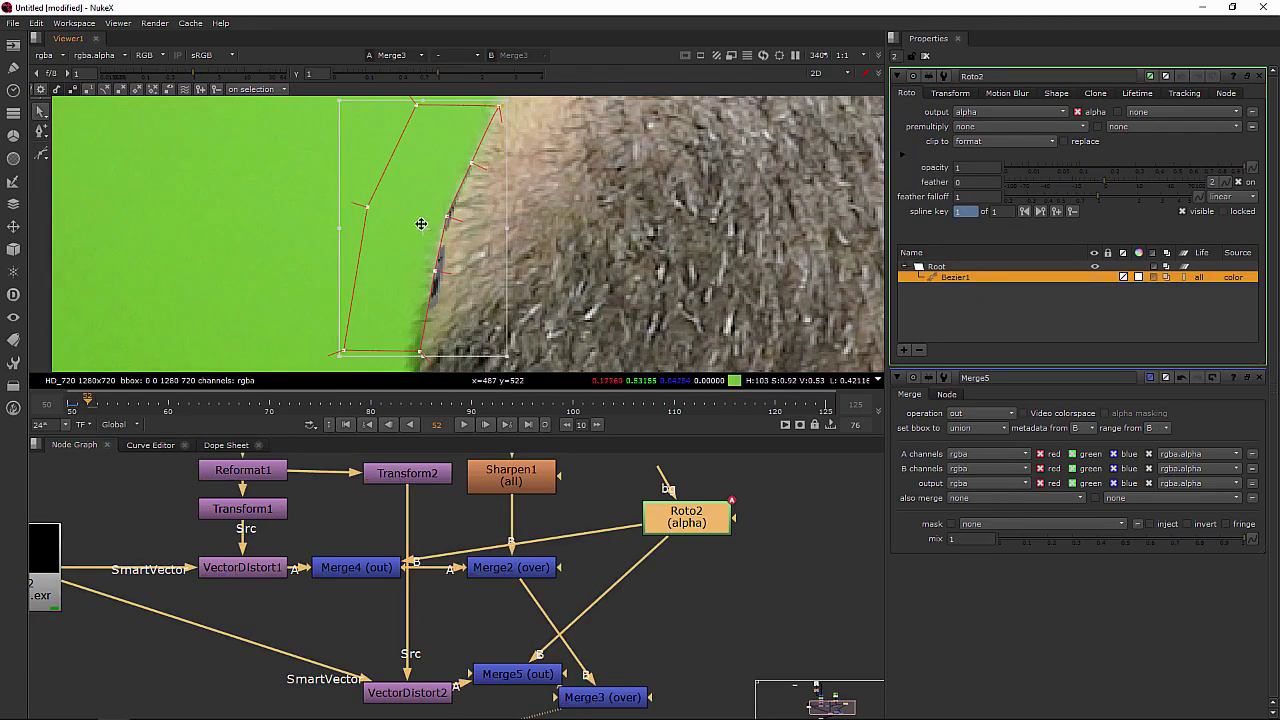
pyautogui.moveTo(420, 226); pyautogui.dragTo(415, 229)
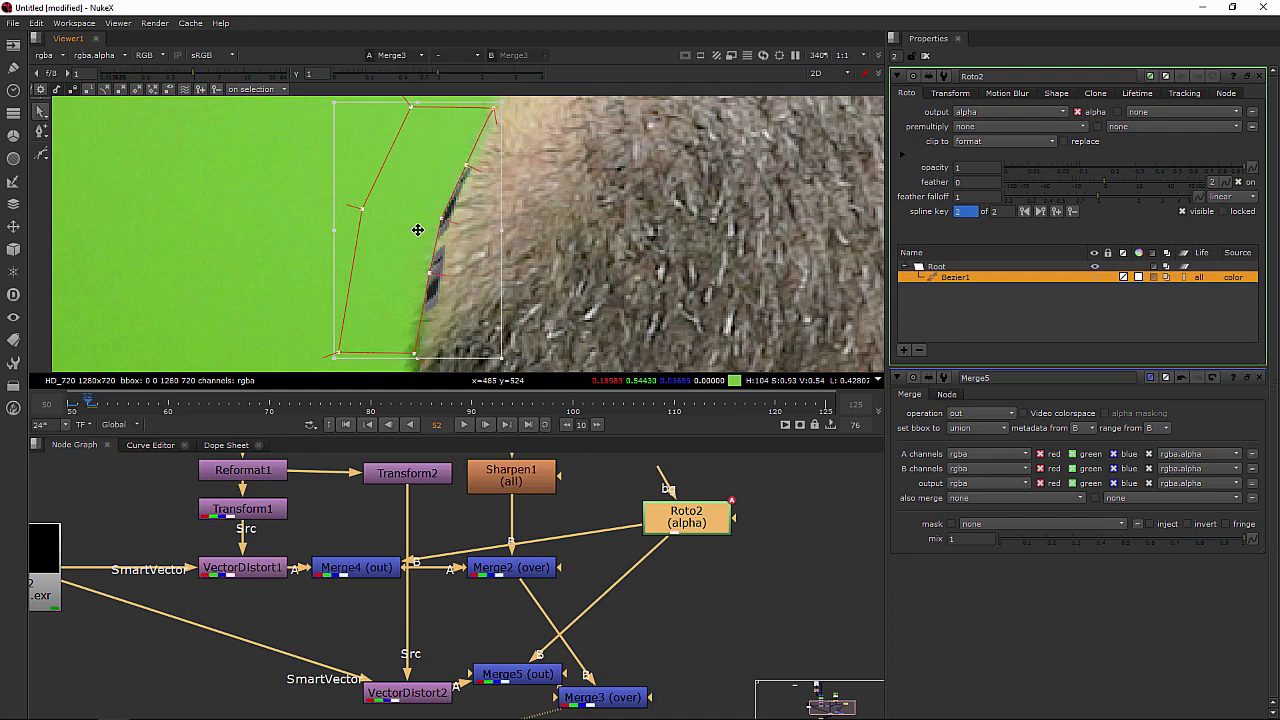
# Shift the whole roto shape to match the head's edge at frames 54 and 58.
pyautogui.click(110, 407)
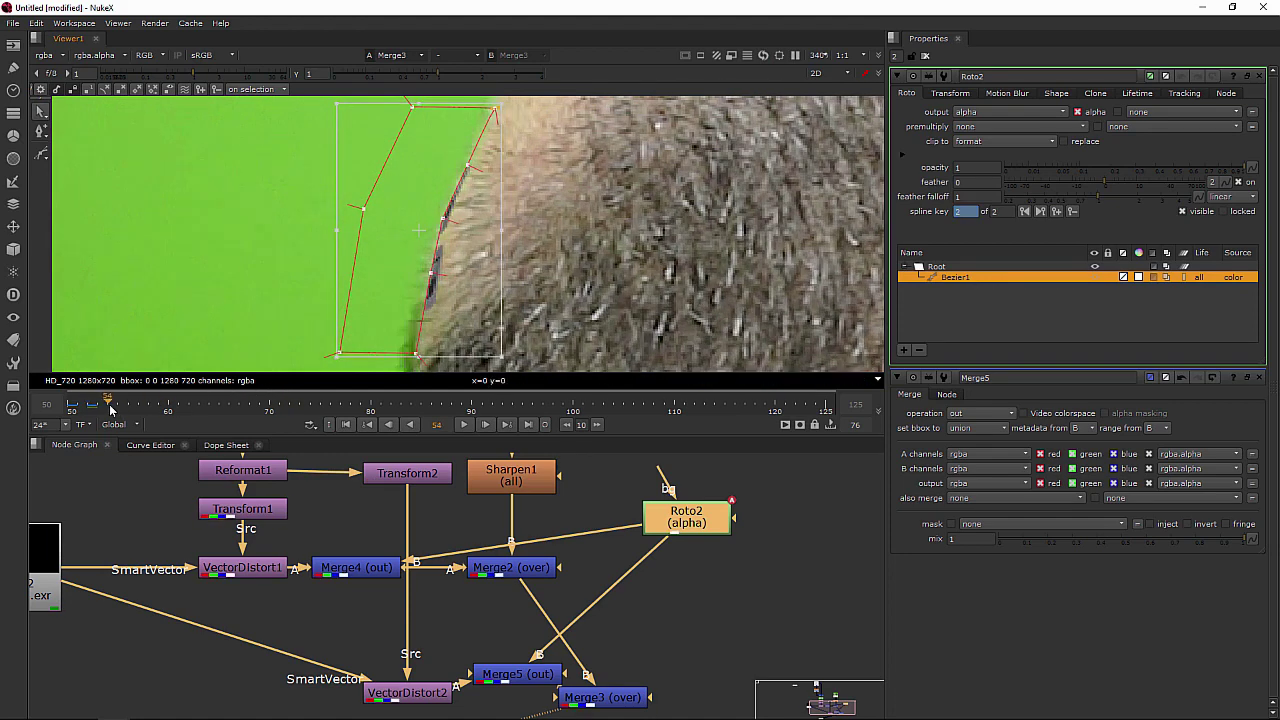
pyautogui.moveTo(411, 229); pyautogui.dragTo(408, 232)
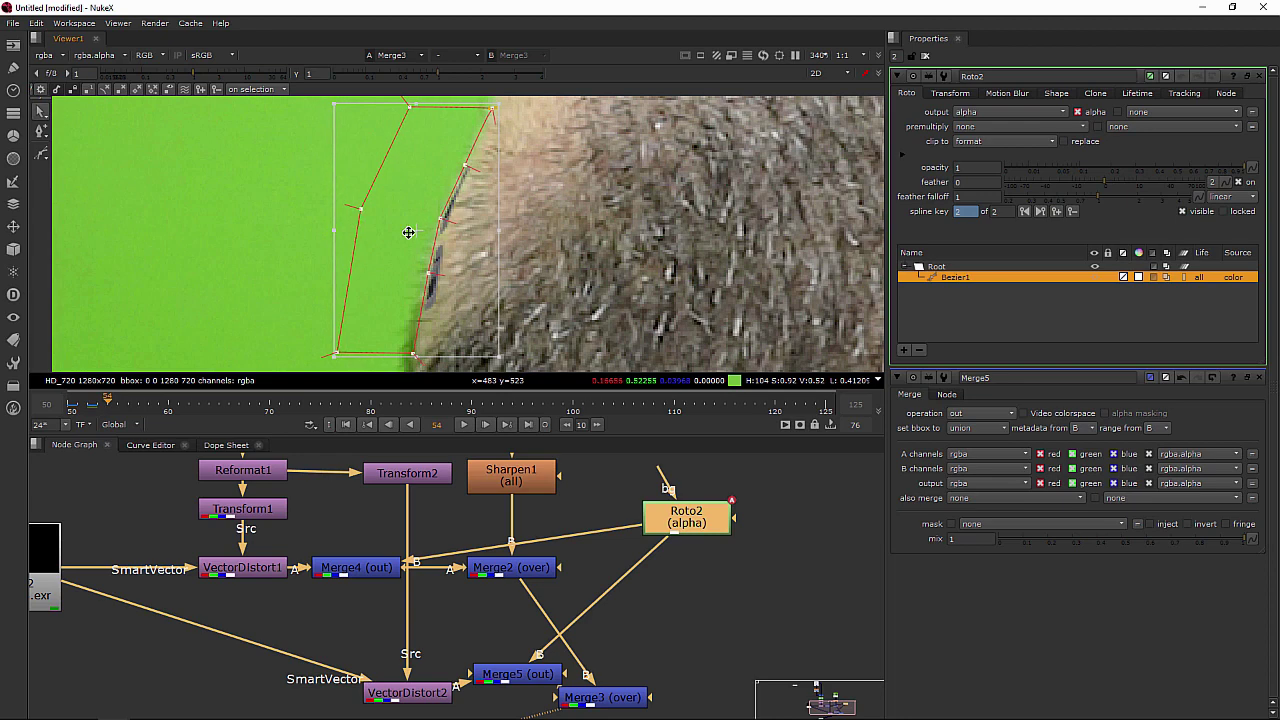
pyautogui.click(149, 406)
pyautogui.moveTo(352, 277); pyautogui.dragTo(350, 280)
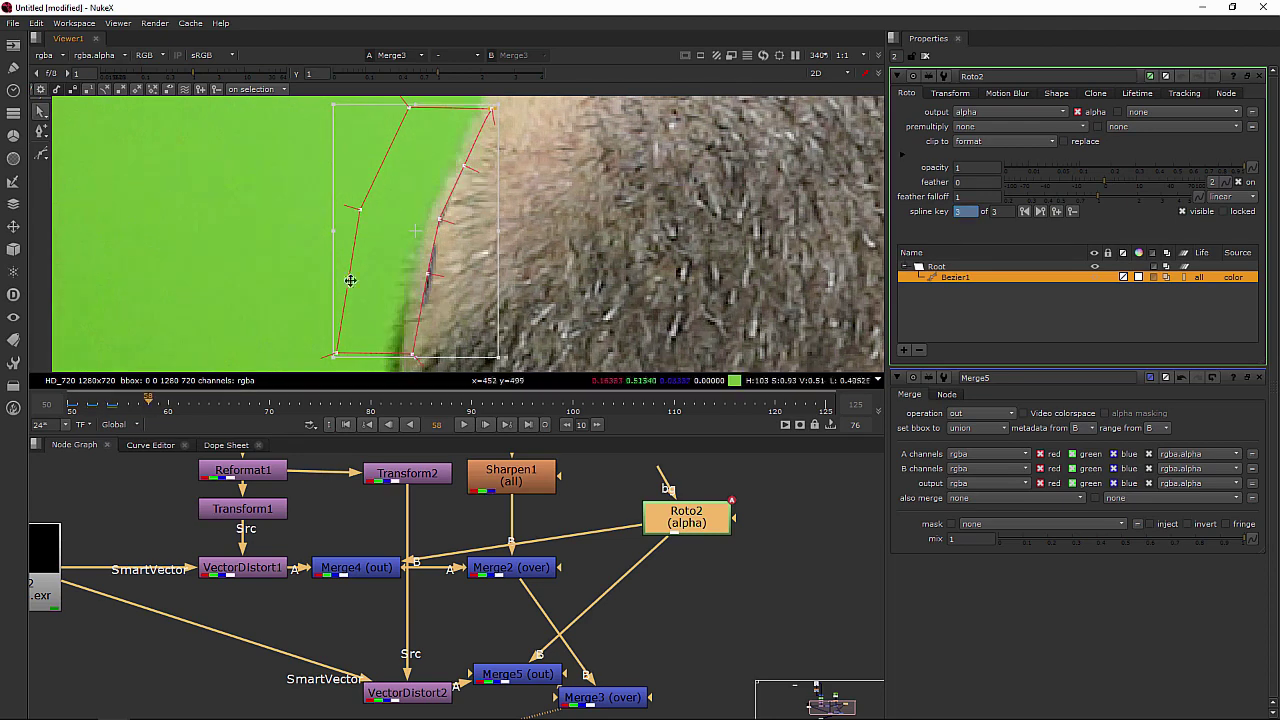
pyautogui.moveTo(414, 229); pyautogui.dragTo(400, 226)
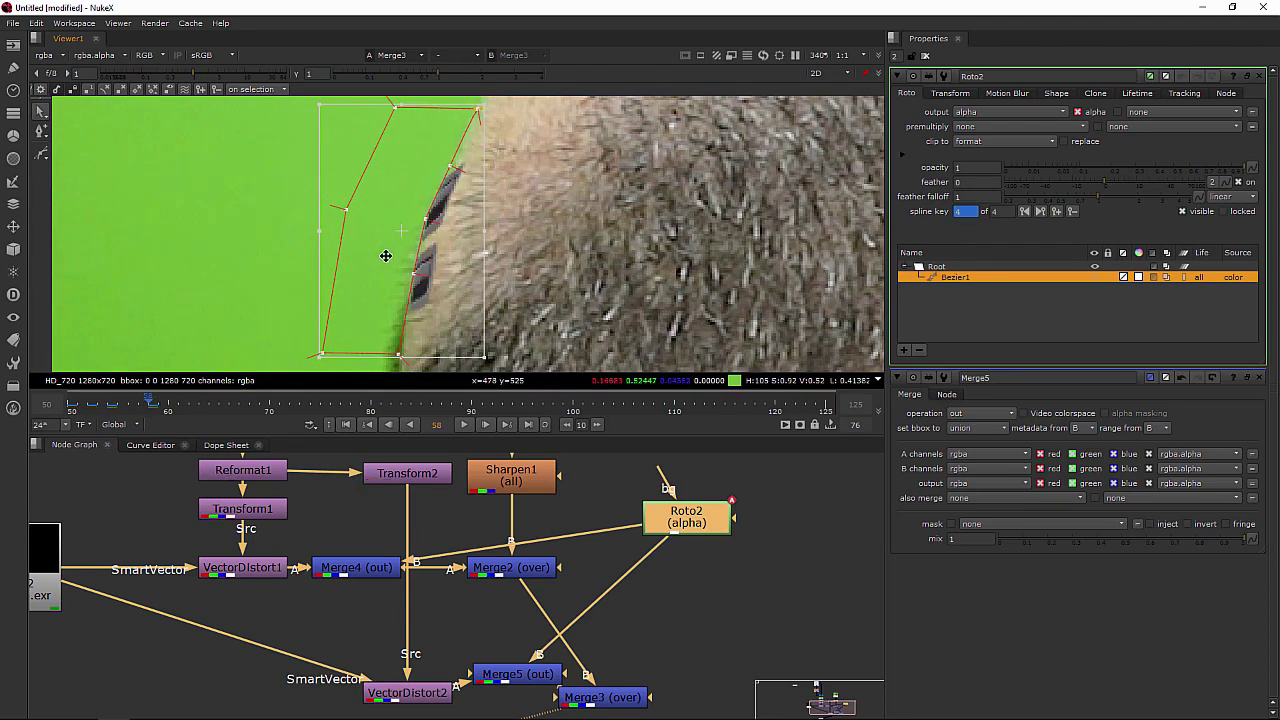
# Shift the whole roto shape to match the head's edge at frames 61 and 64.
pyautogui.click(178, 406)
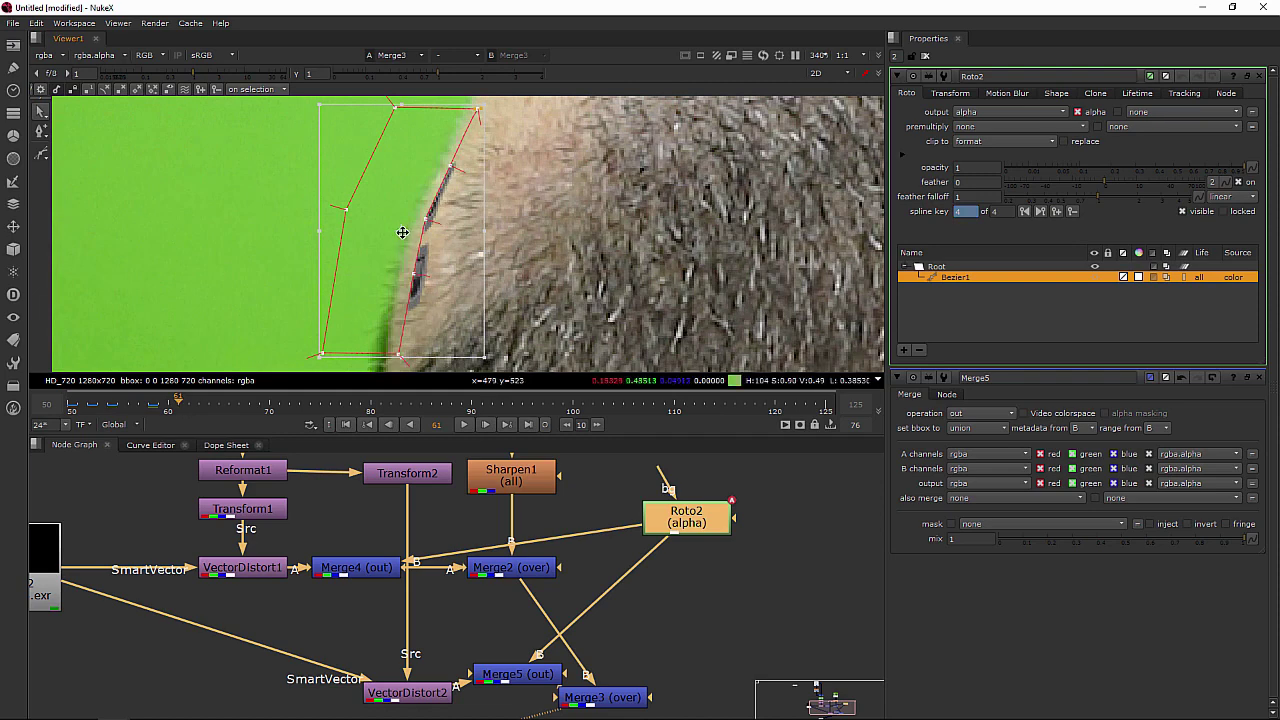
pyautogui.moveTo(402, 232); pyautogui.dragTo(390, 232)
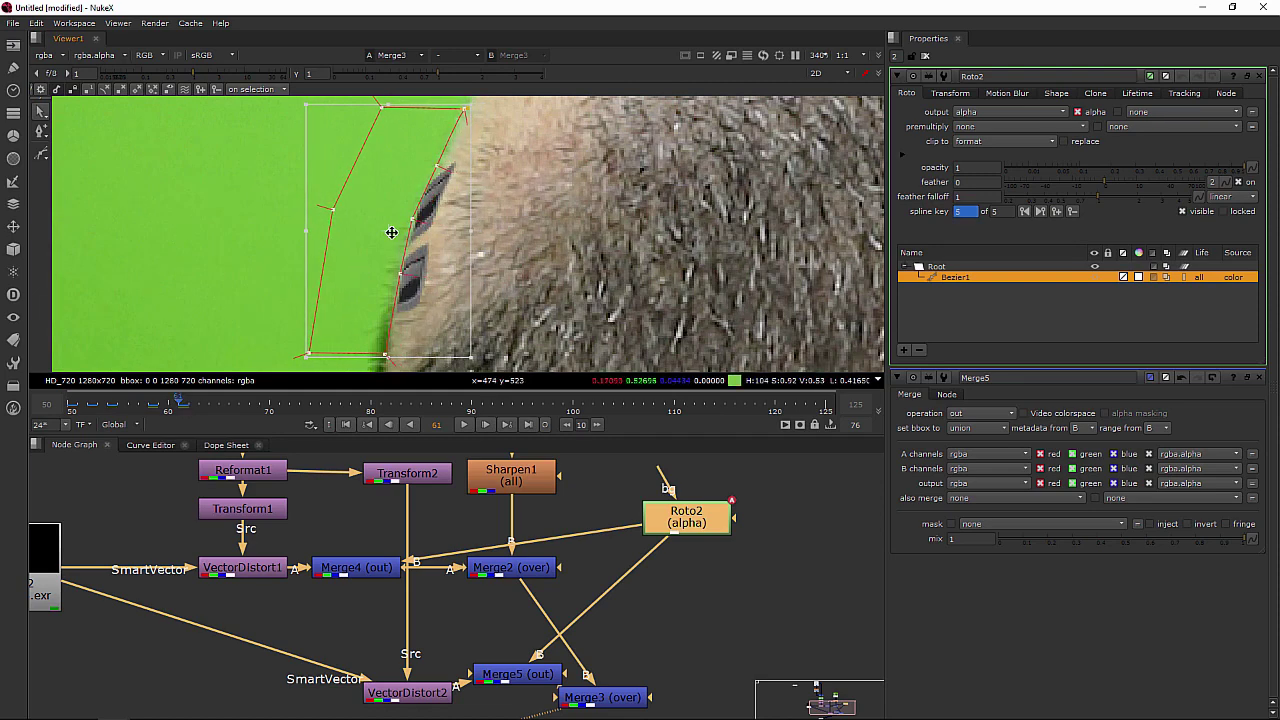
pyautogui.click(204, 407)
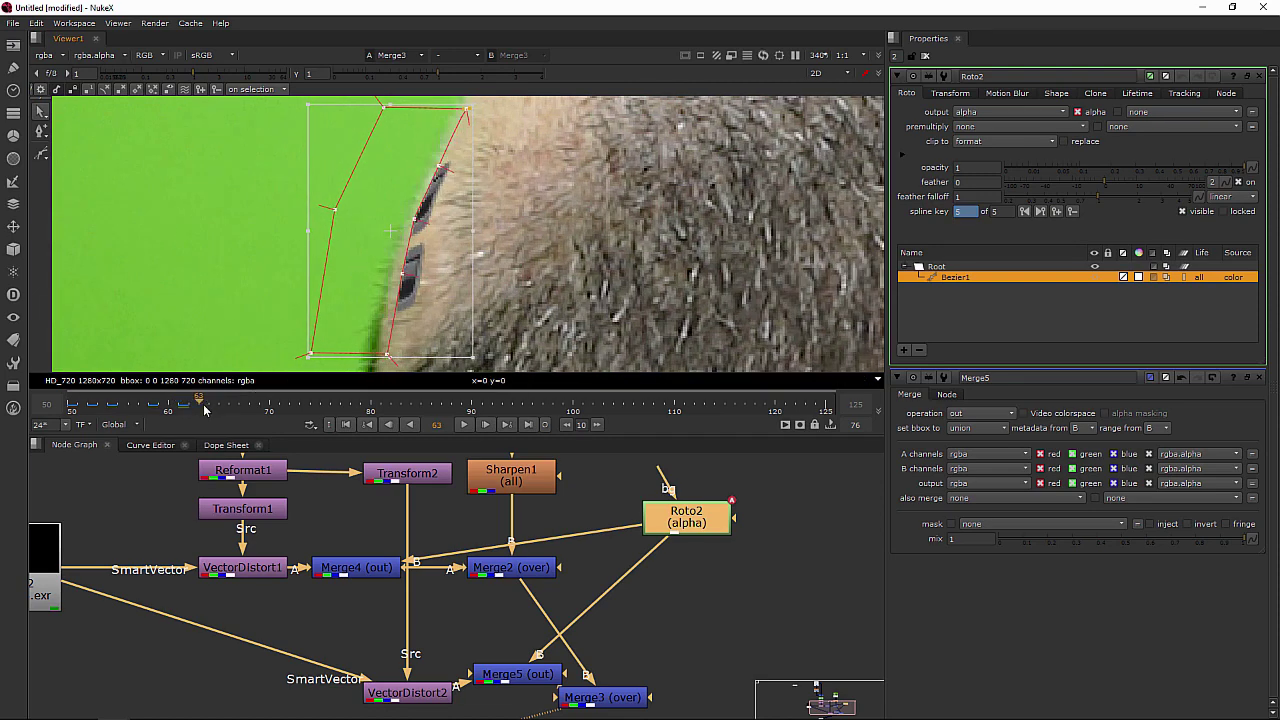
pyautogui.click(208, 407)
pyautogui.moveTo(392, 233); pyautogui.dragTo(380, 233)
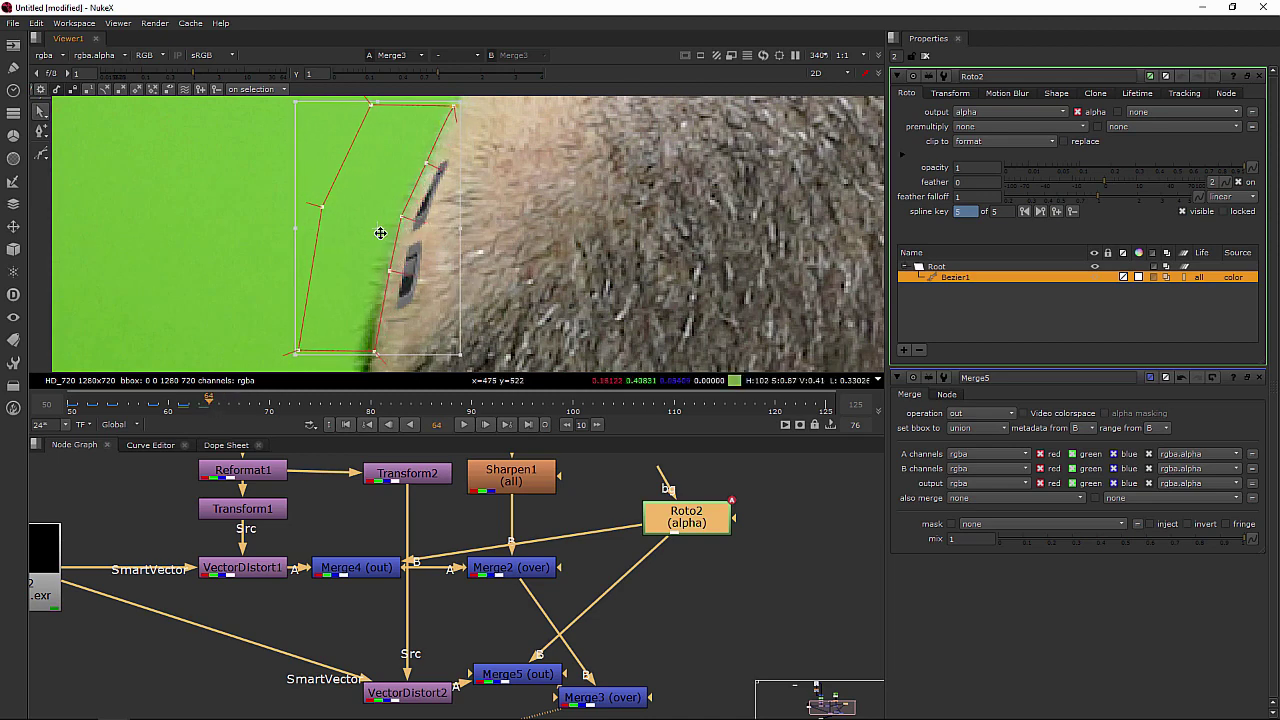
# Realign the roto shape with the head's edge at frame 67 and move it well clear of the head at frame 71.
pyautogui.click(239, 407)
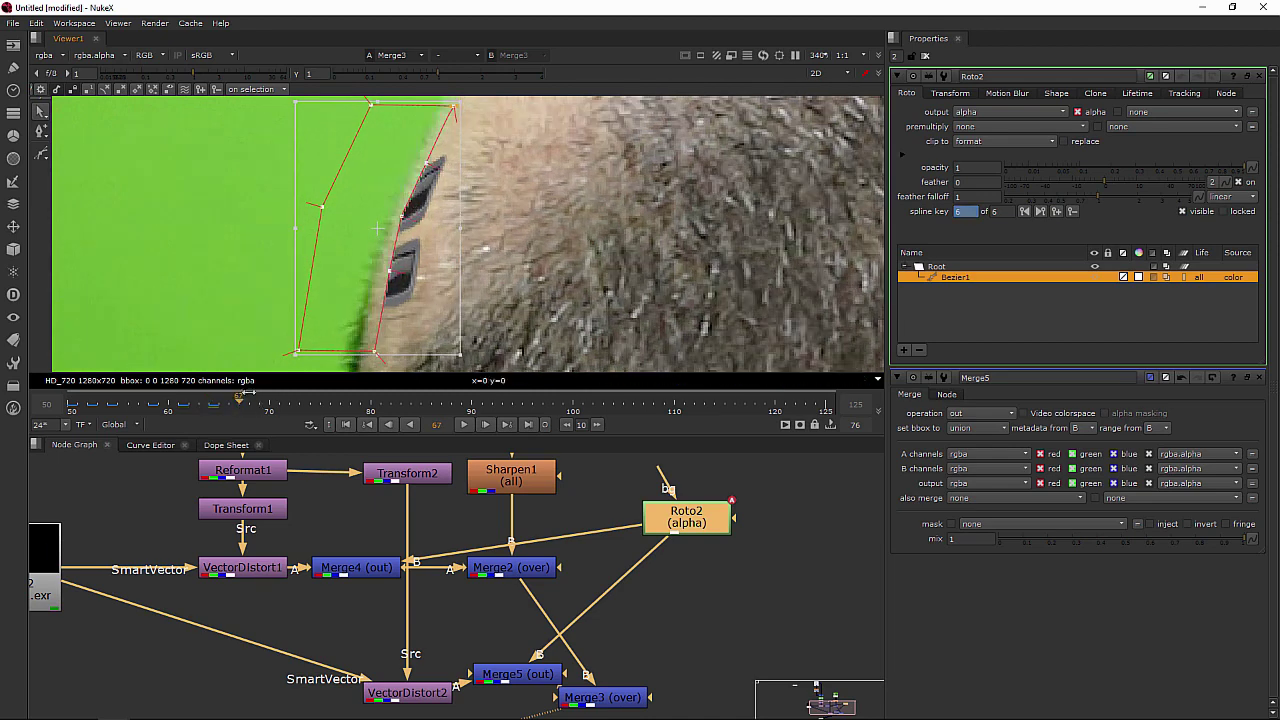
pyautogui.moveTo(372, 234); pyautogui.dragTo(368, 229)
pyautogui.click(280, 405)
pyautogui.scroll(-3, 421, 254)
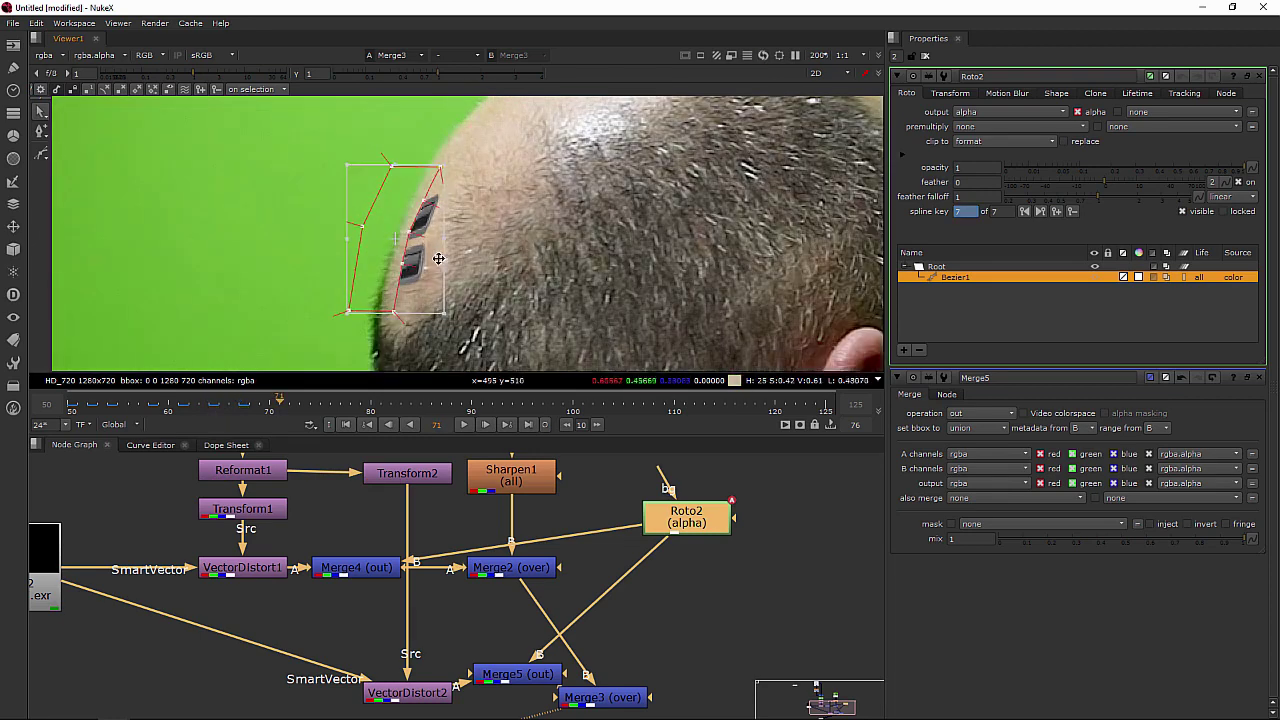
pyautogui.moveTo(370, 240); pyautogui.dragTo(320, 237)
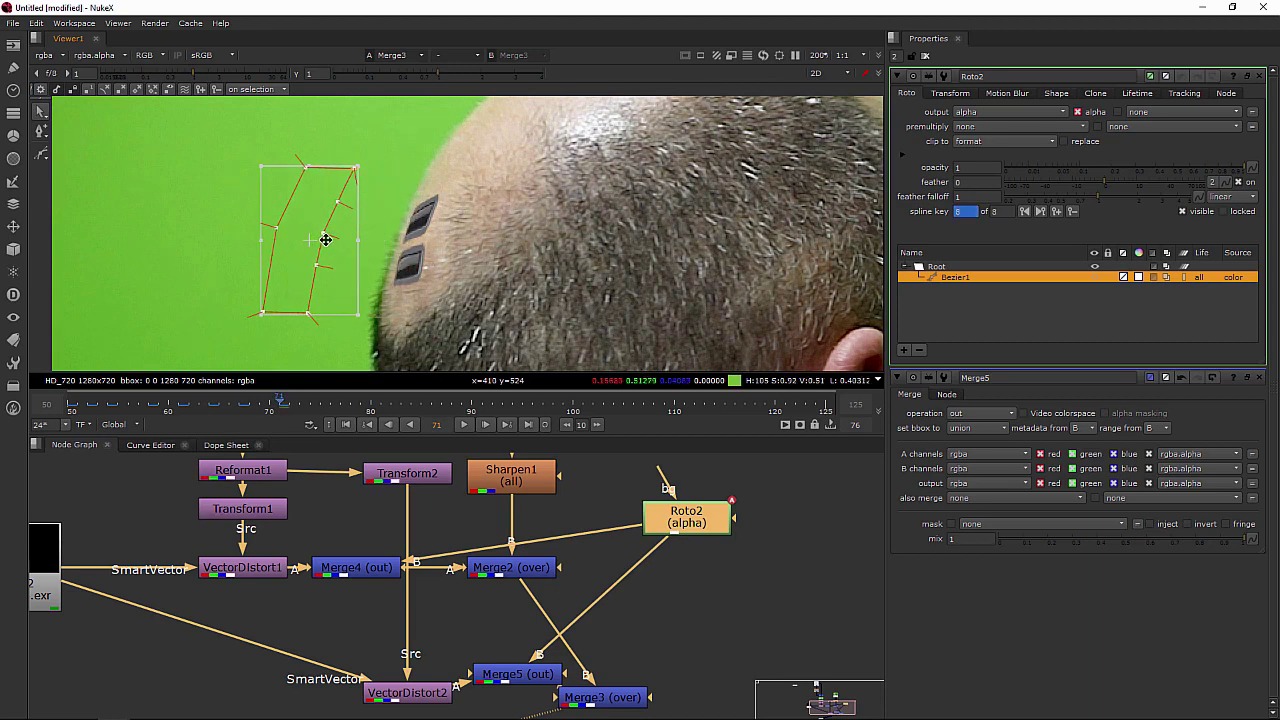
# Review the animated roto on the earlier frames and nudge the point beside the upper USB port at frame 59.
pyautogui.moveTo(272, 404); pyautogui.dragTo(230, 405)
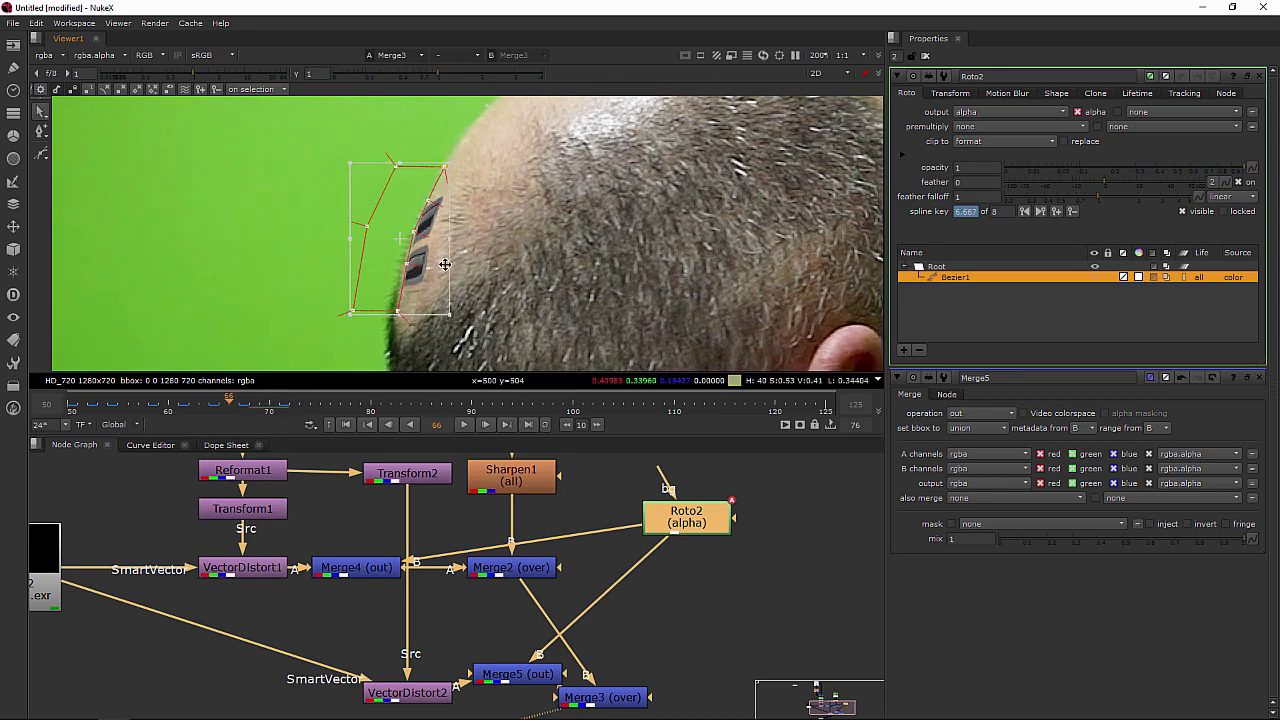
pyautogui.press('=')
pyautogui.moveTo(87, 408); pyautogui.dragTo(158, 409)
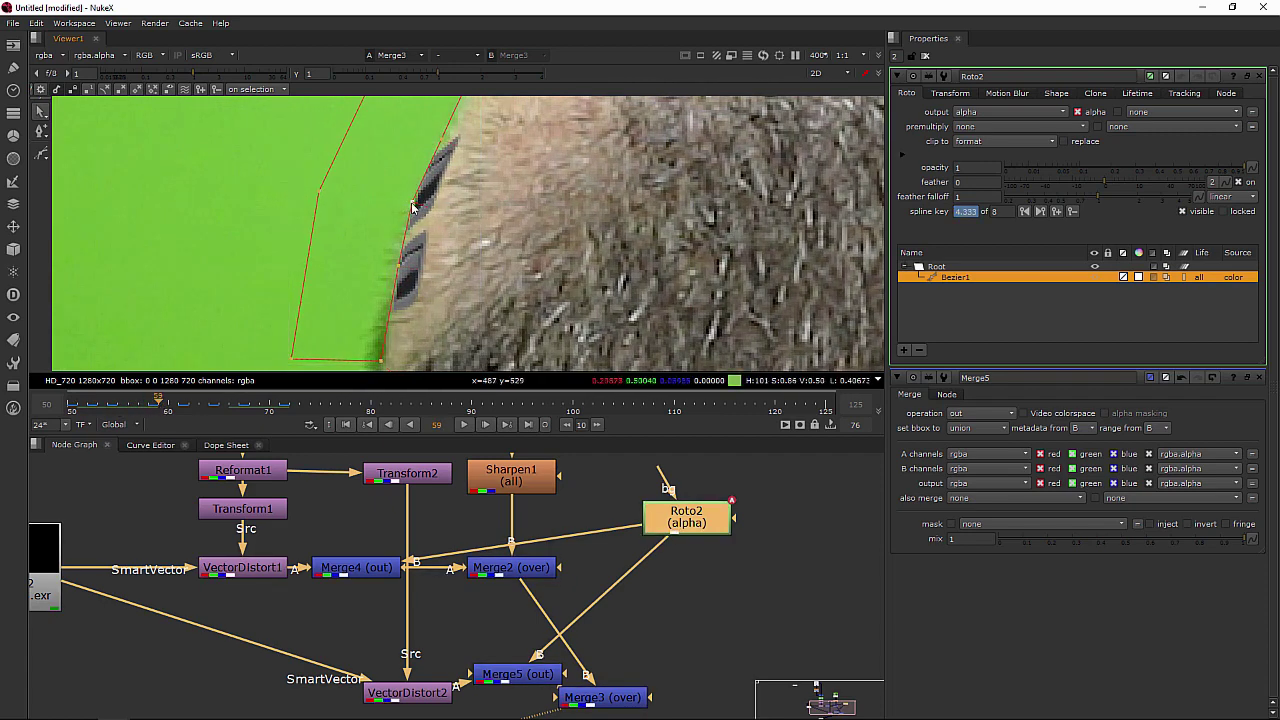
pyautogui.moveTo(414, 207); pyautogui.dragTo(414, 204)
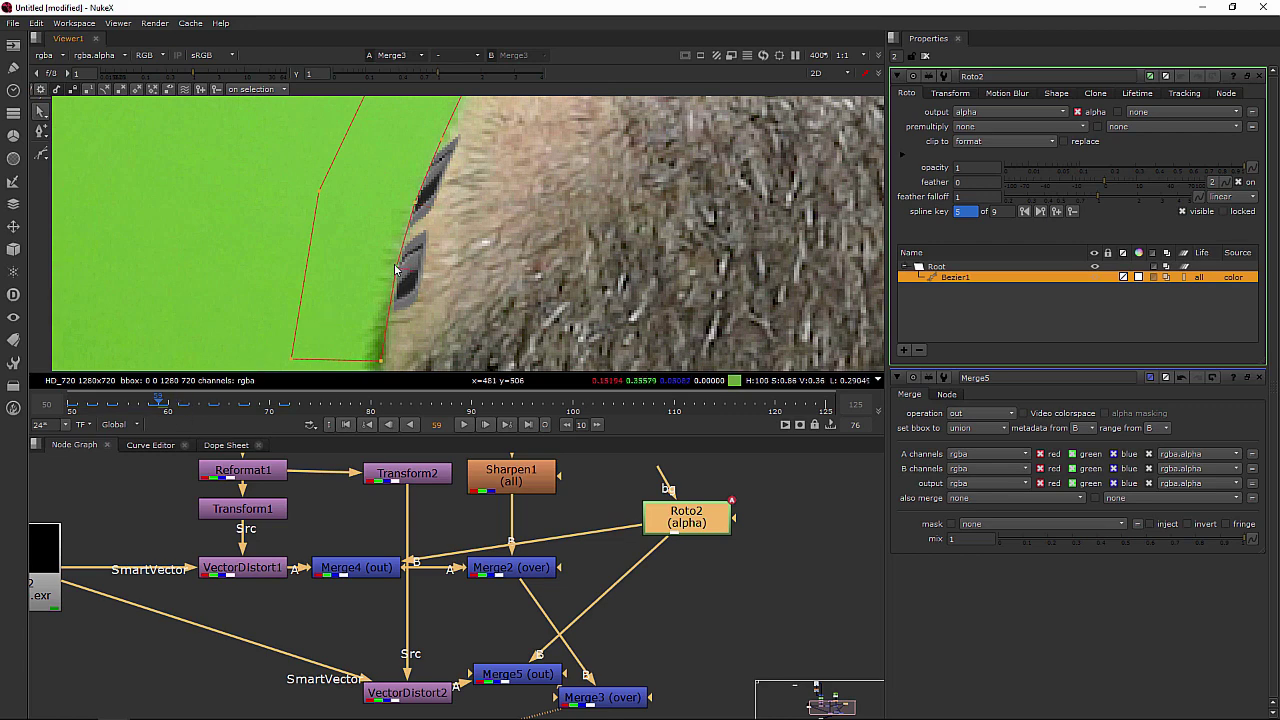
pyautogui.press('Right')
pyautogui.press('Right')
pyautogui.press('Right')
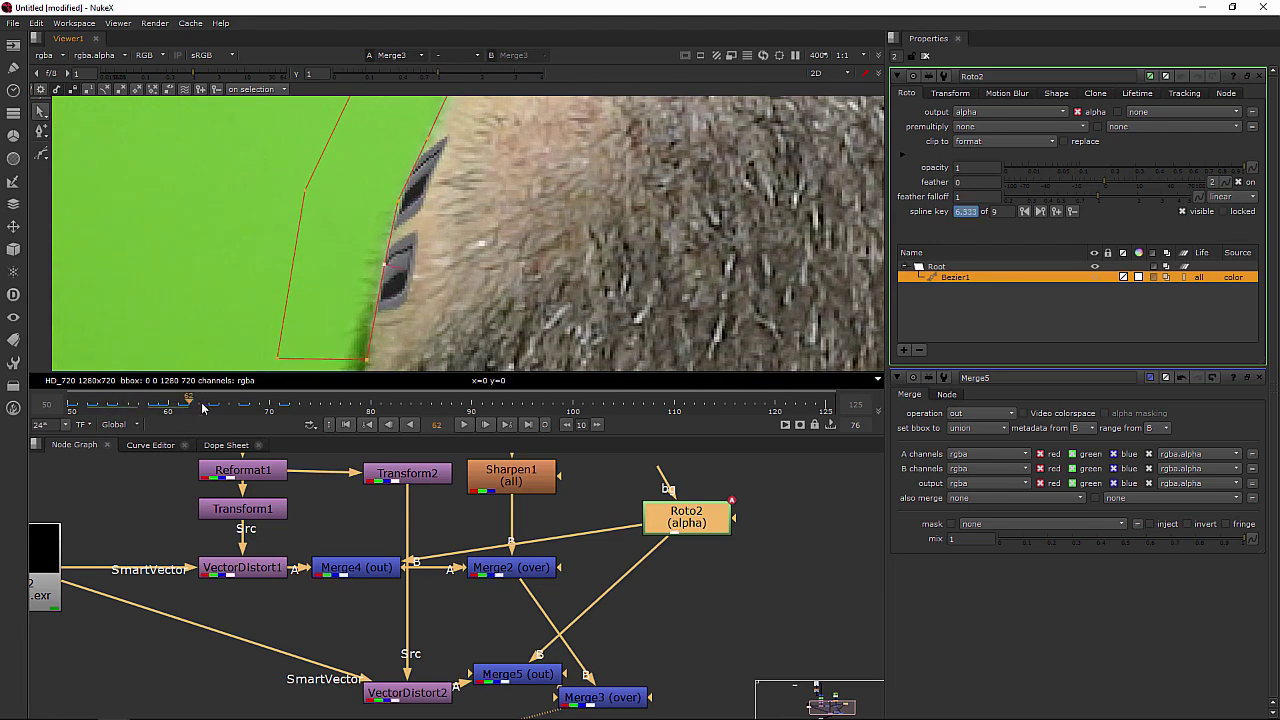
# Play back the composite in the enlarged viewer from frame 76 to examine the USB ports during the head turn.
pyautogui.moveTo(203, 408); pyautogui.dragTo(330, 412)
pyautogui.press('-')
pyautogui.press('-')
pyautogui.press('-')
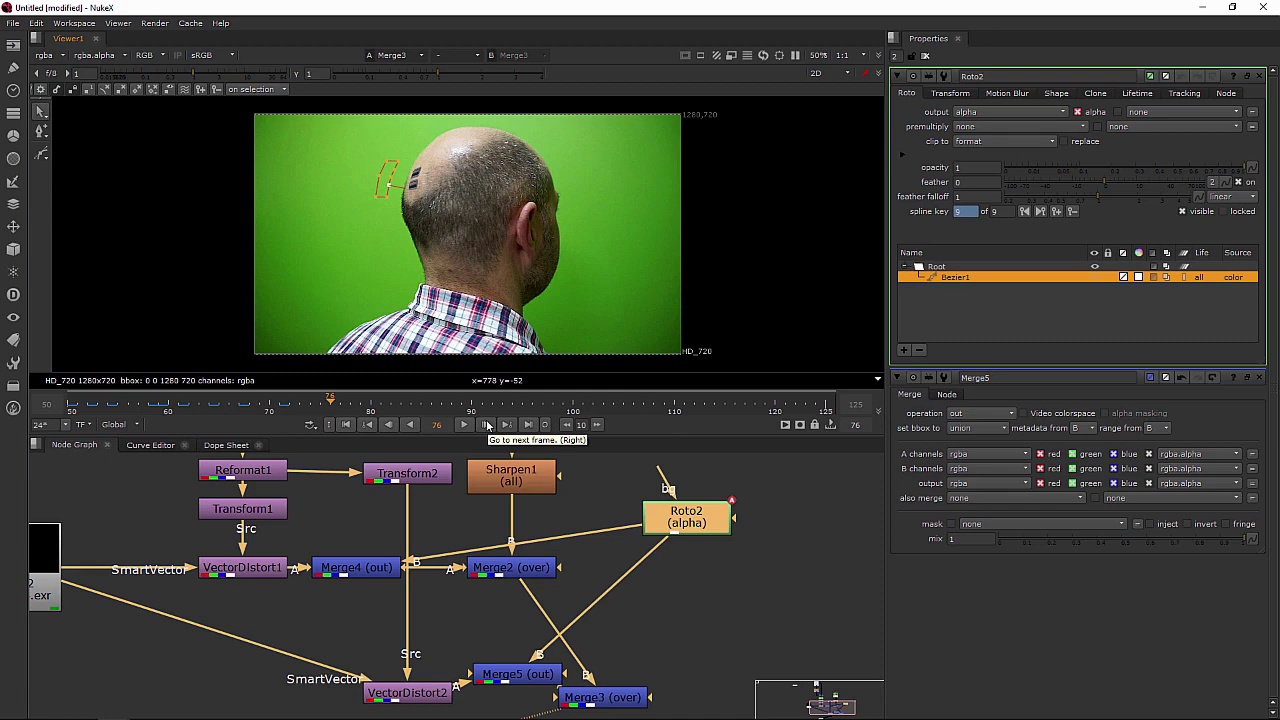
pyautogui.press('v')
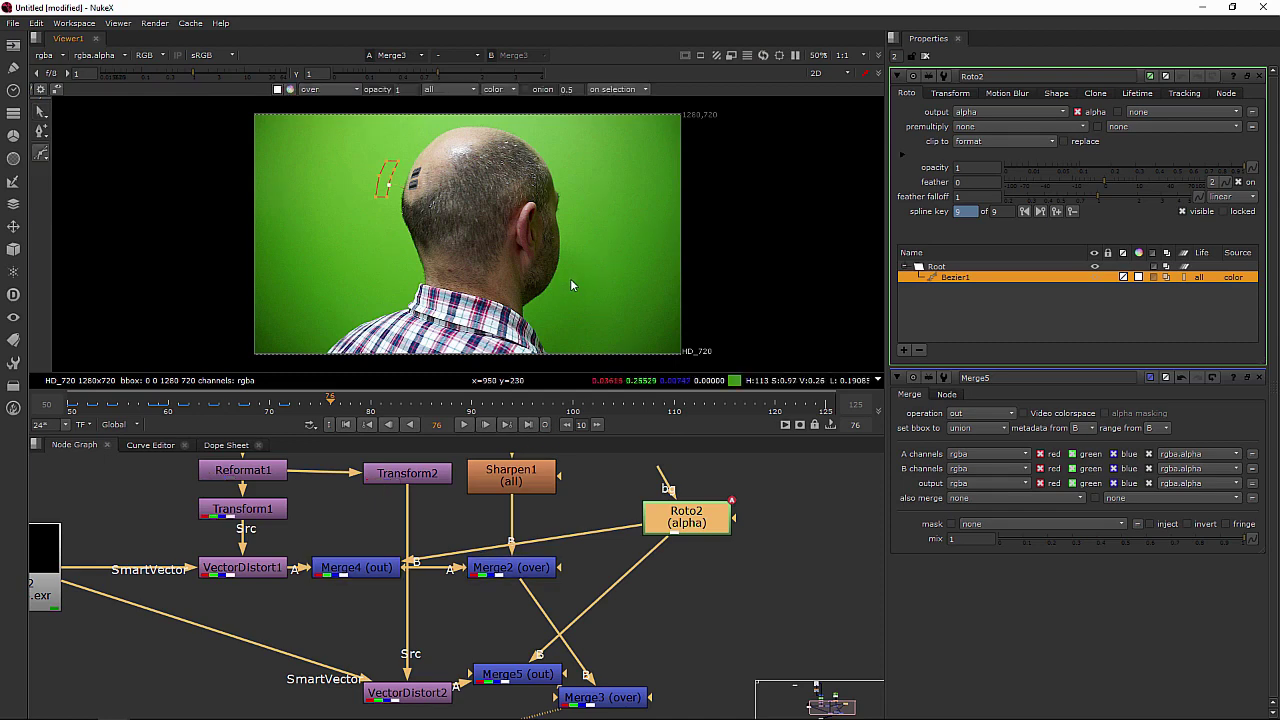
pyautogui.press('space')
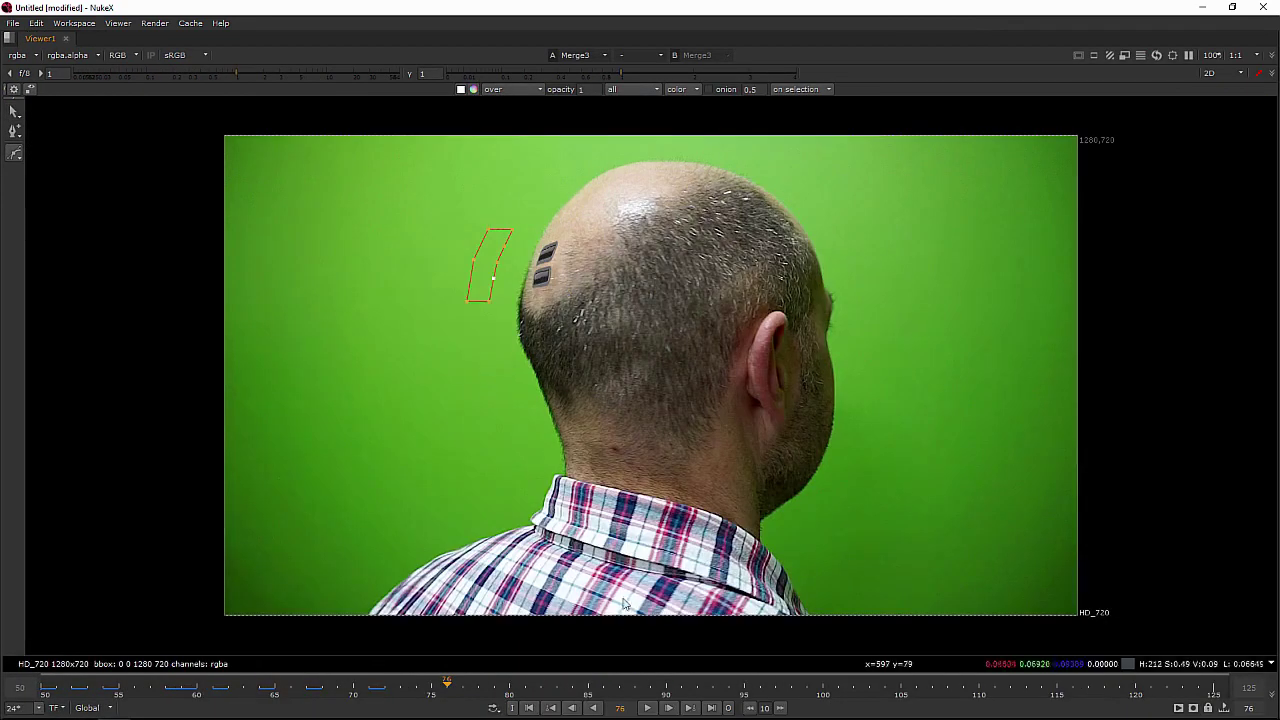
pyautogui.click(650, 708)
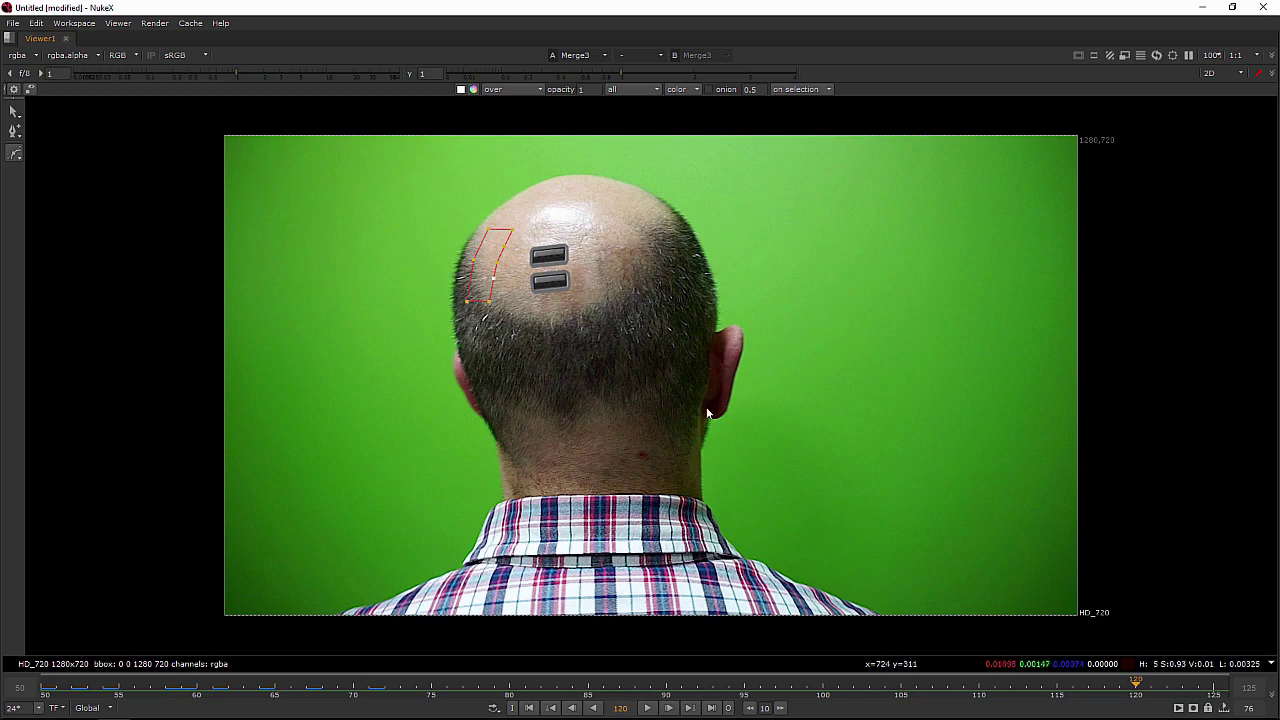
# Move the lower over Merge further down and add a Write node beneath it.
pyautogui.press('space')
pyautogui.moveTo(664, 608); pyautogui.dragTo(640, 500, button='middle')
pyautogui.moveTo(592, 600); pyautogui.dragTo(690, 690)
pyautogui.moveTo(690, 690); pyautogui.dragTo(622, 599, button='middle')
pyautogui.press('Tab')
pyautogui.write('wri')
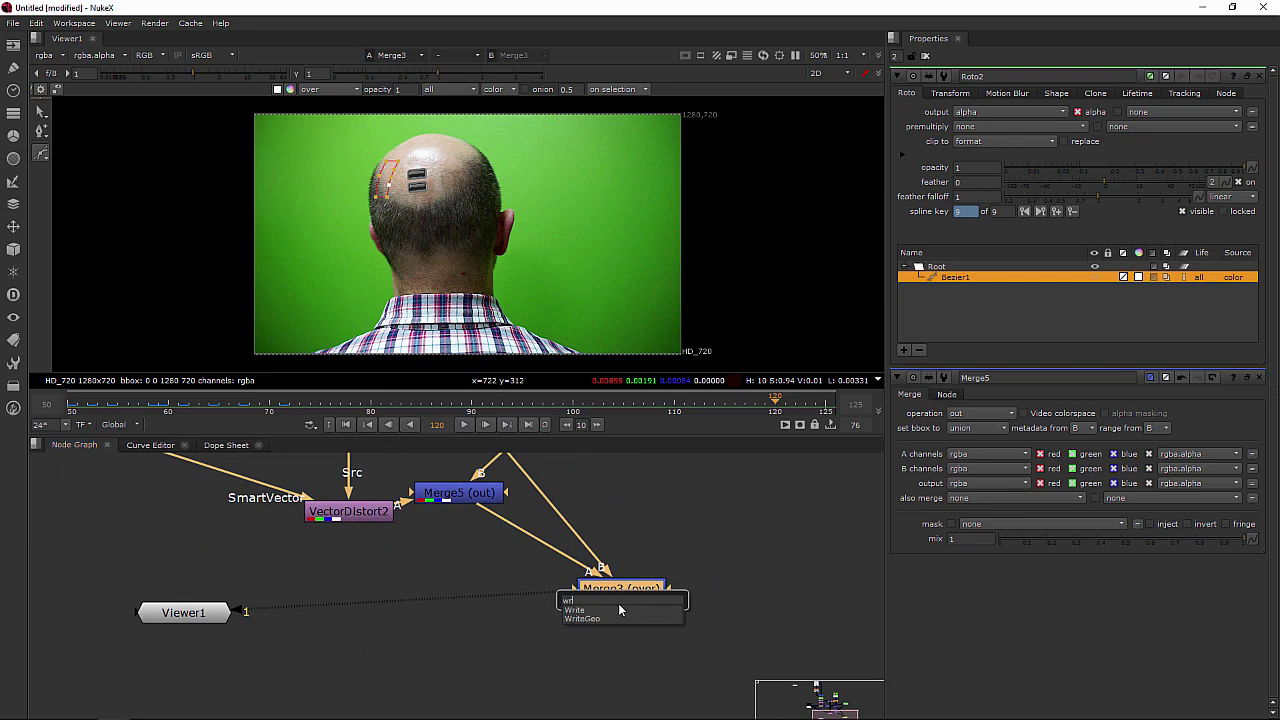
pyautogui.press('Return')
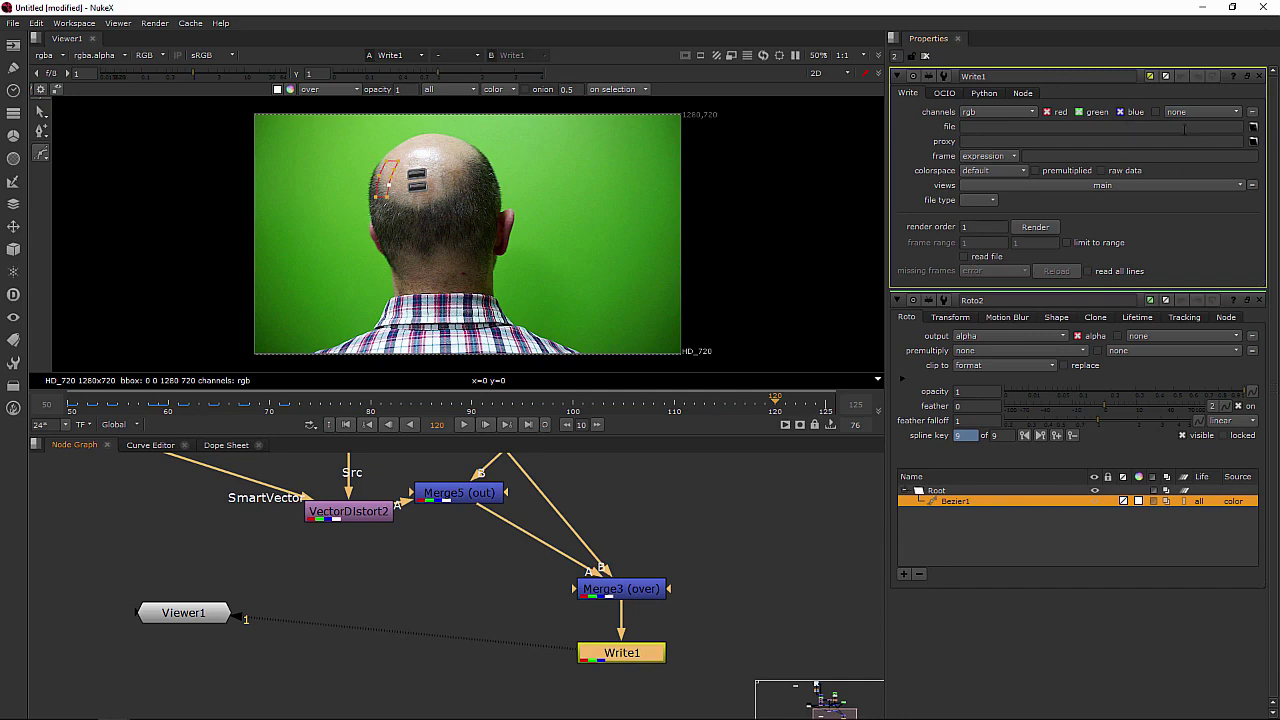
# Set the Write node's output file to F:/NUKE TUTORIAL/comp/final.mov.
pyautogui.click(1251, 131)
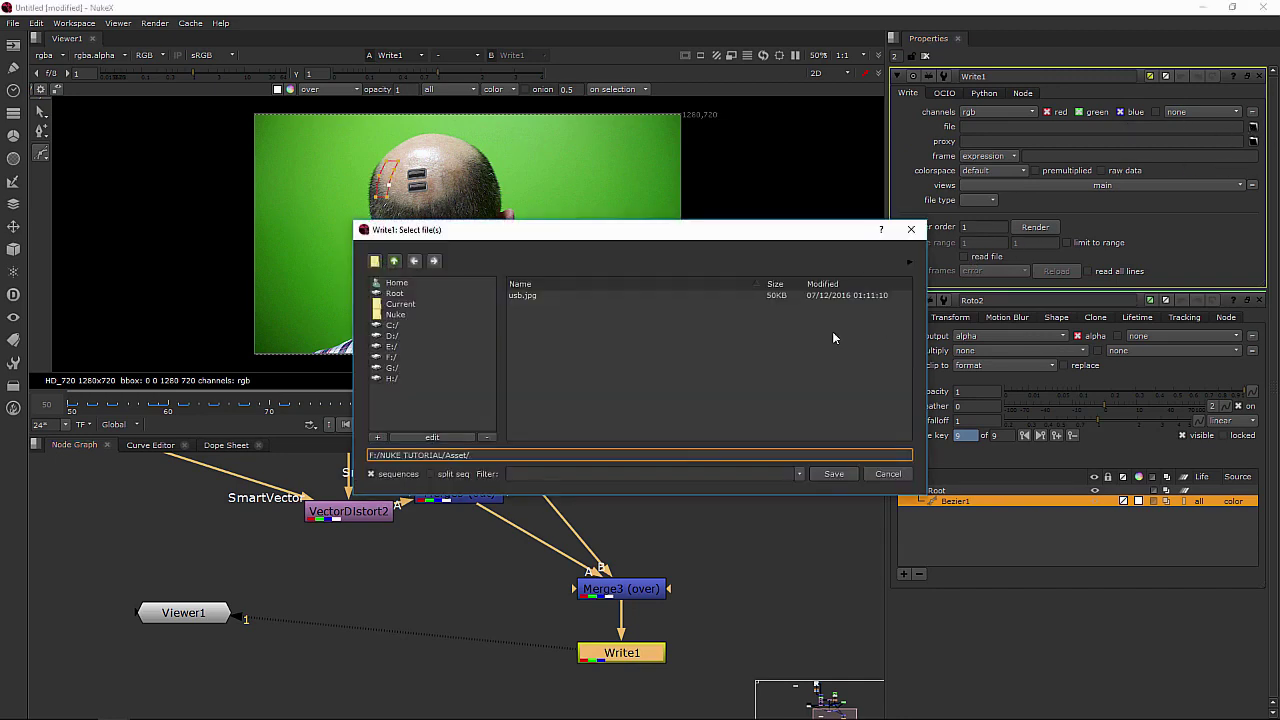
pyautogui.click(394, 261)
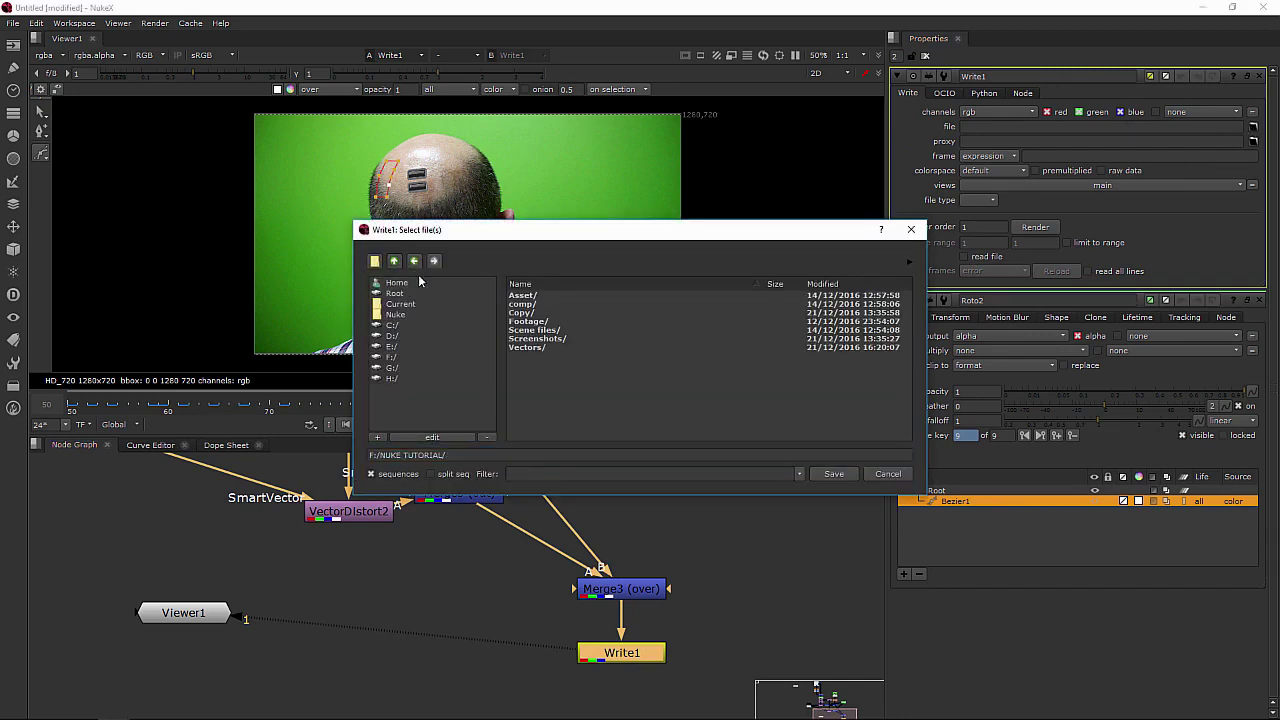
pyautogui.doubleClick(530, 304)
pyautogui.click(517, 454)
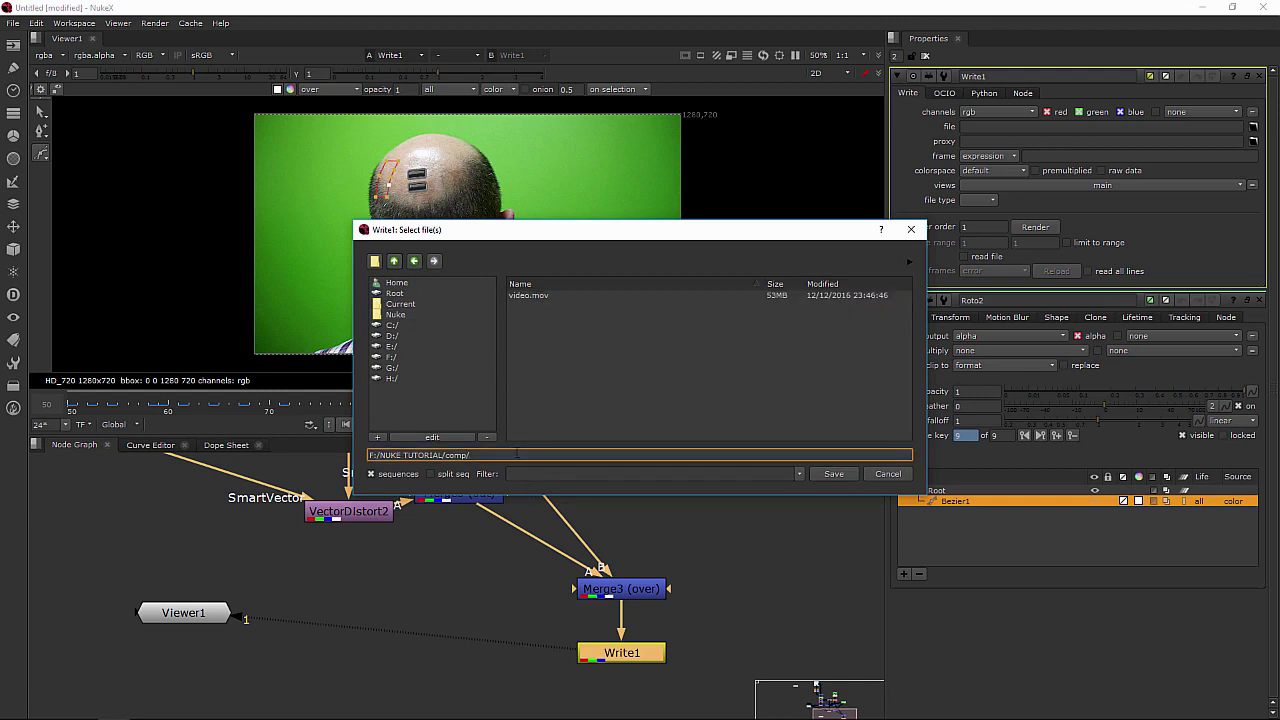
pyautogui.write('final.mov')
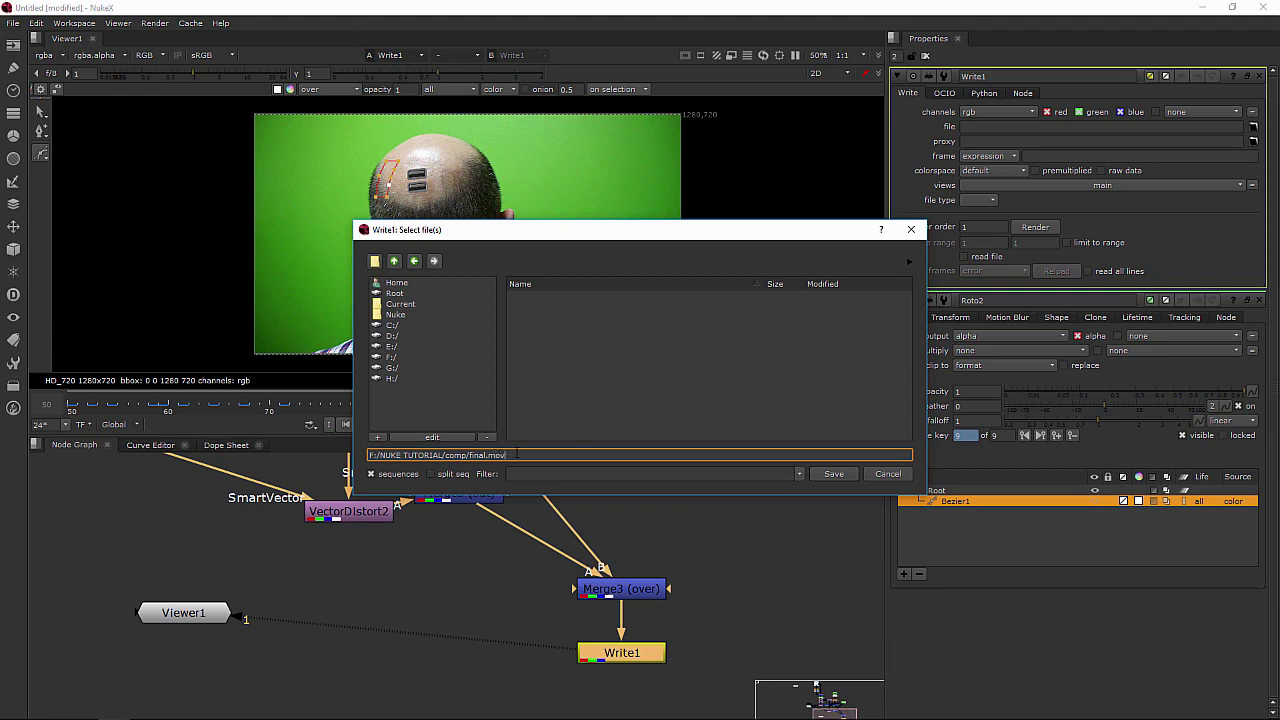
pyautogui.click(834, 474)
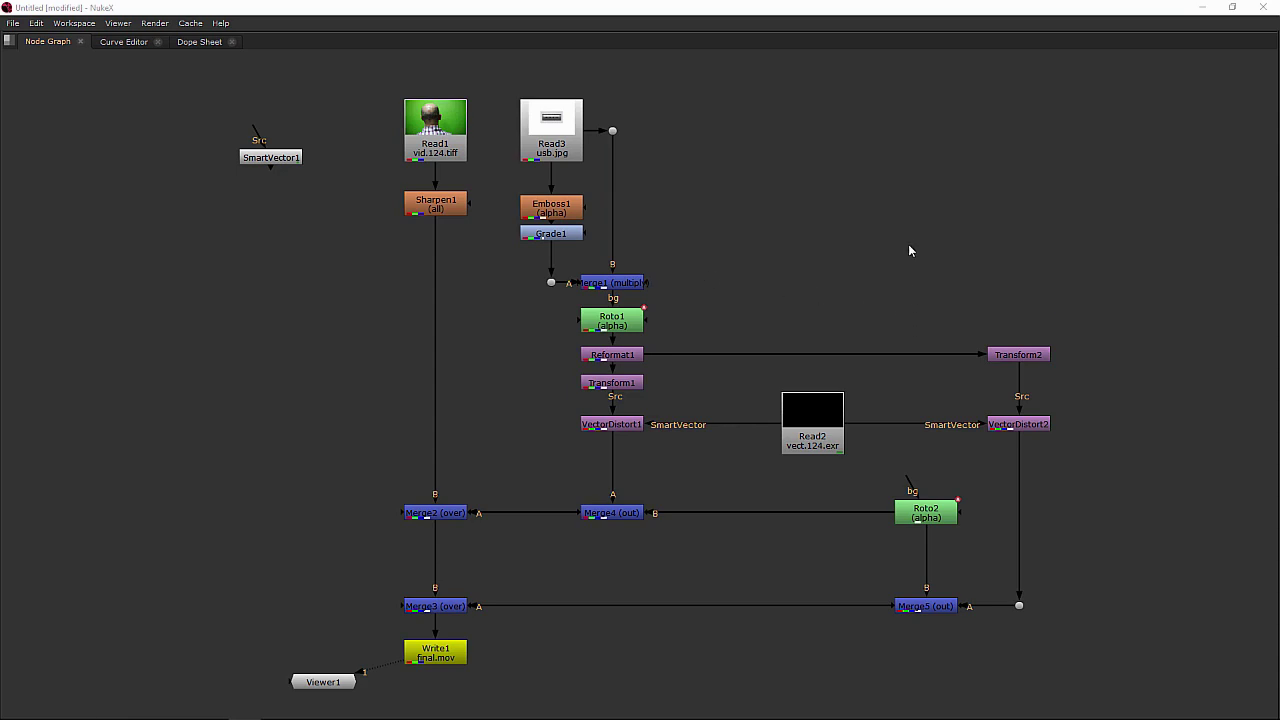
# Paste a copy of the vid footage Read node beside the unconnected SmartVector and attach a Roto node below it.
pyautogui.press('space')
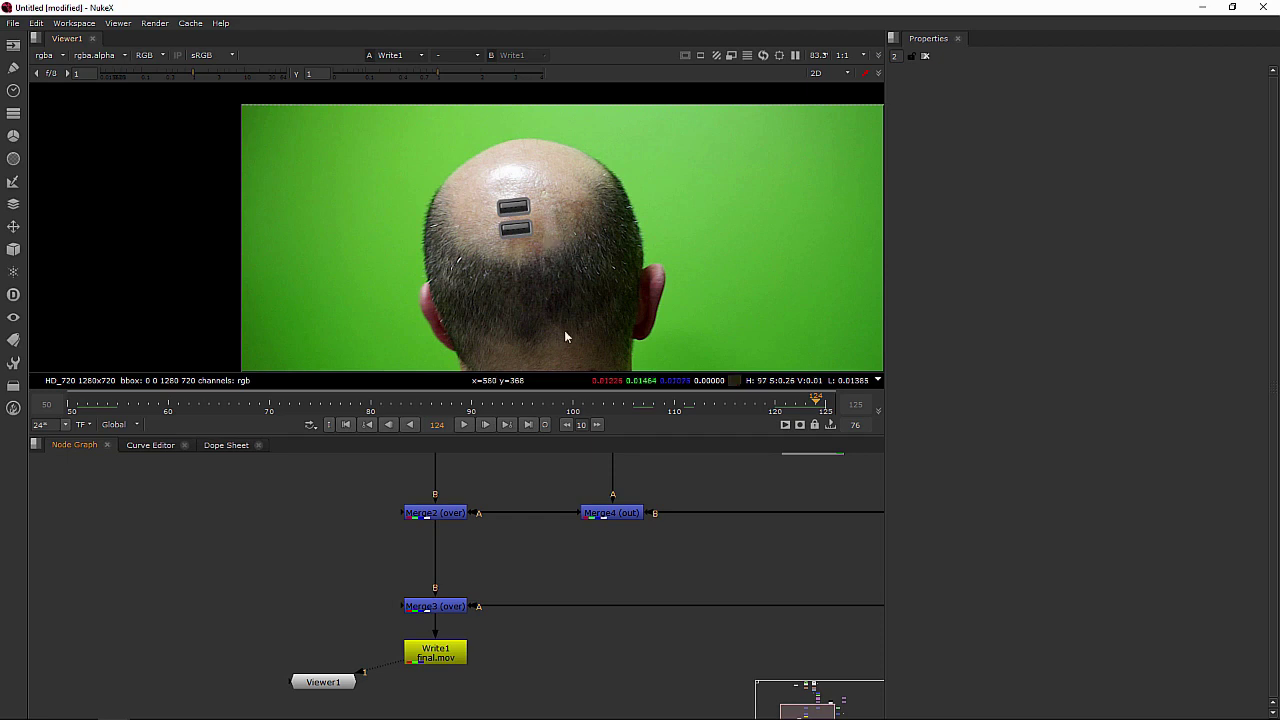
pyautogui.scroll(10, 557, 694)
pyautogui.scroll(3, 476, 635)
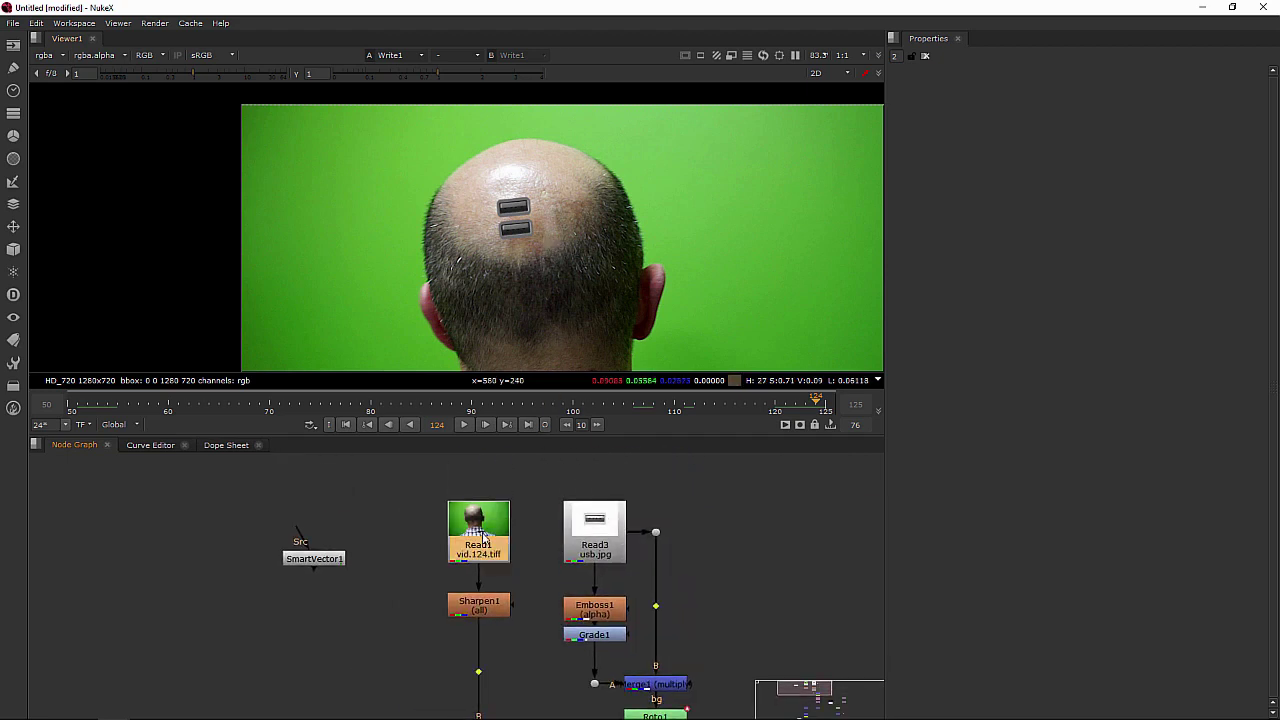
pyautogui.click(221, 502)
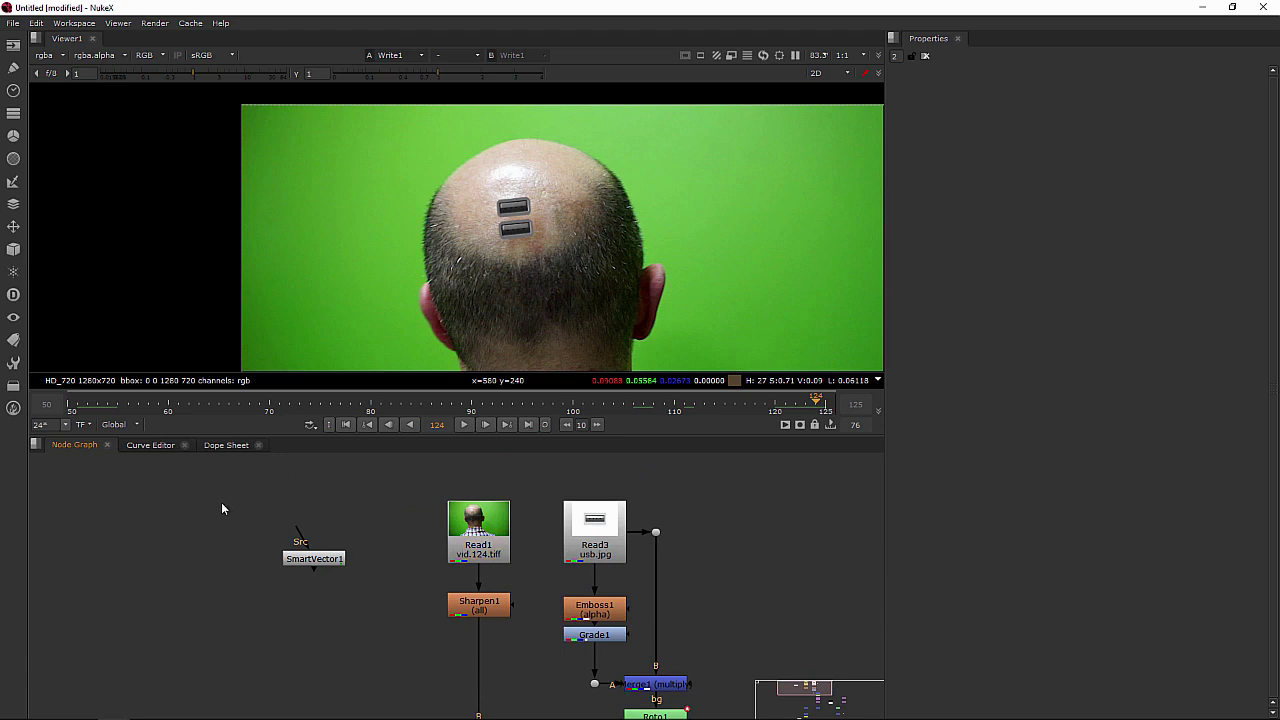
pyautogui.hotkey('ctrl', 'v')
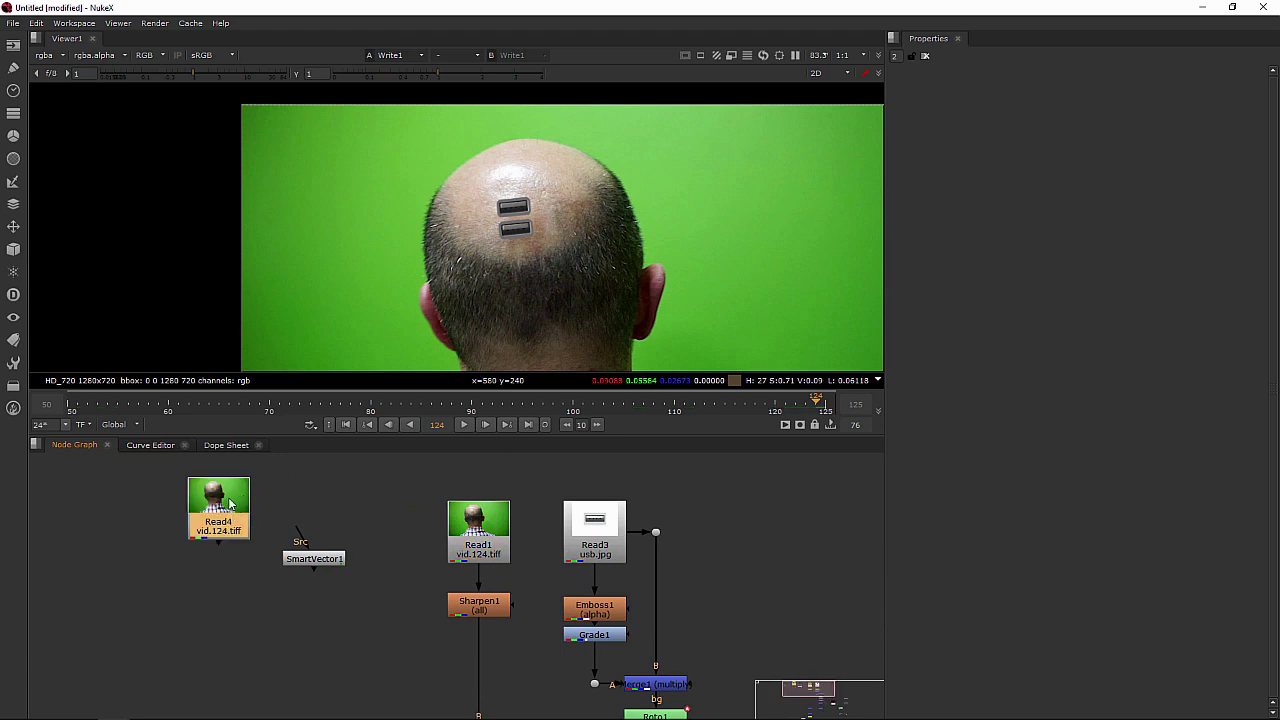
pyautogui.press('o')
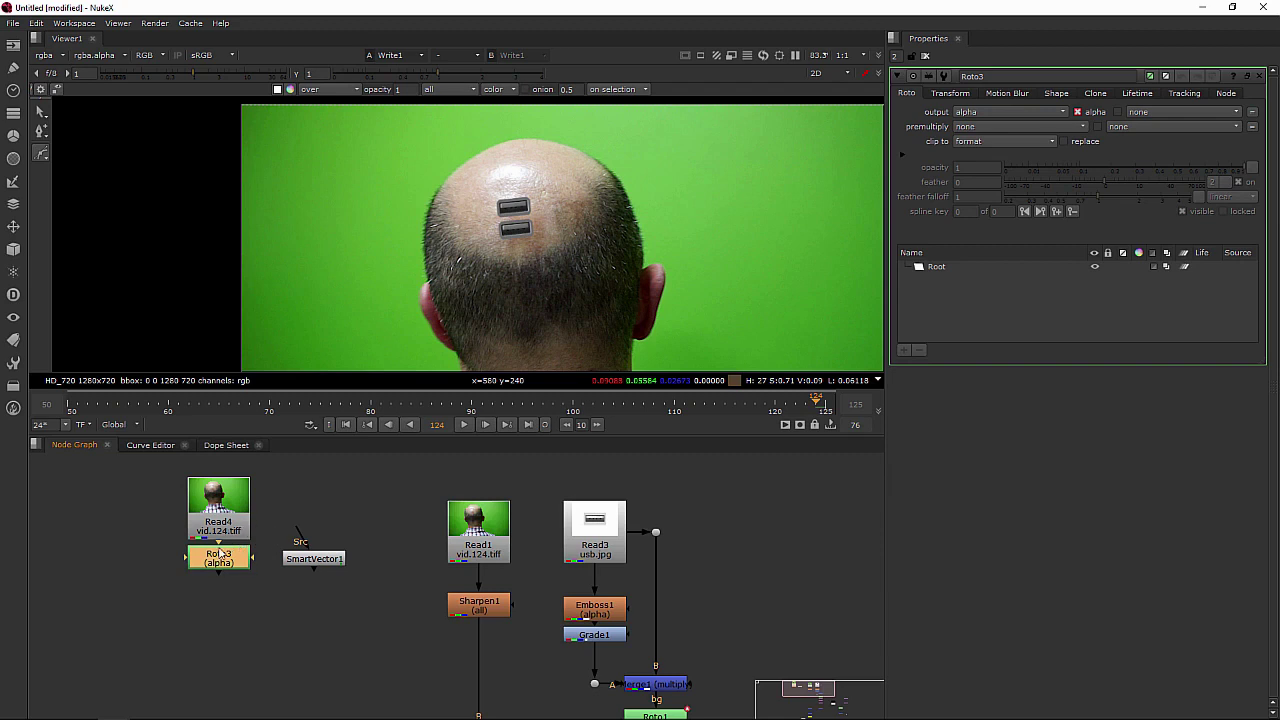
pyautogui.moveTo(215, 565); pyautogui.dragTo(217, 580)
# Add a SmartVector node below the new Roto and space it apart from it.
pyautogui.press('Tab')
pyautogui.write('smar')
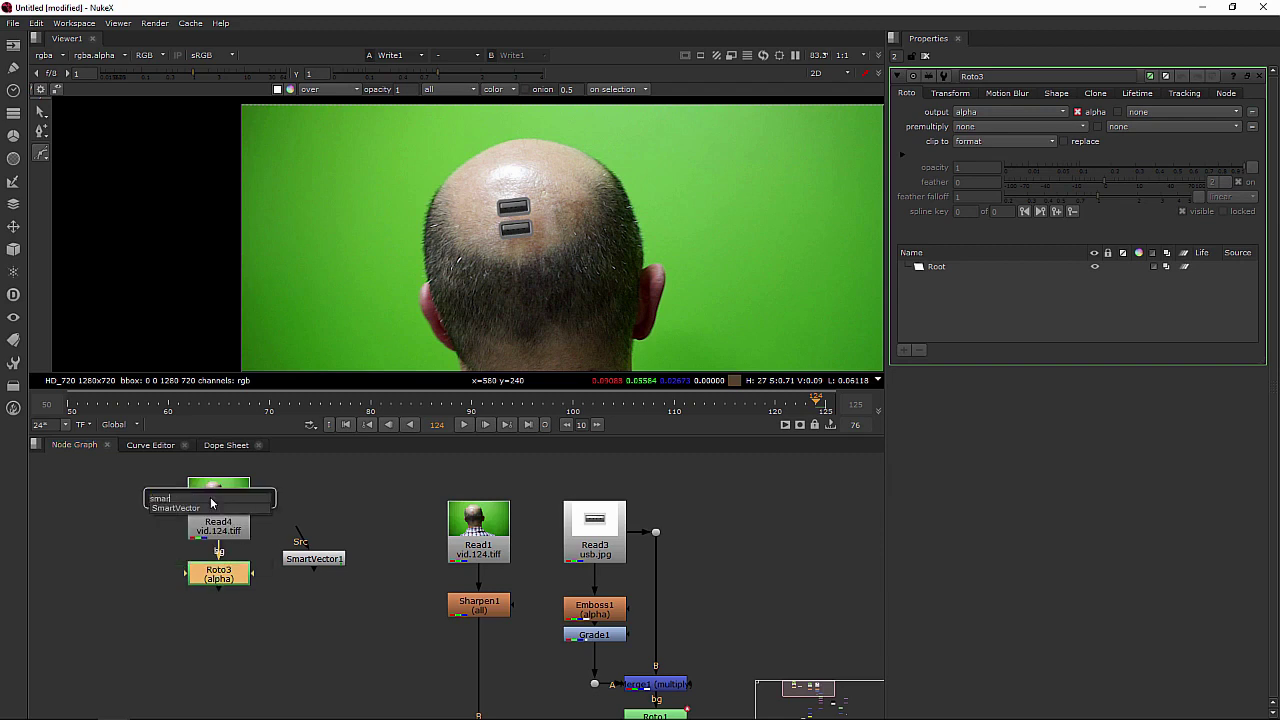
pyautogui.write('t')
pyautogui.press('Return')
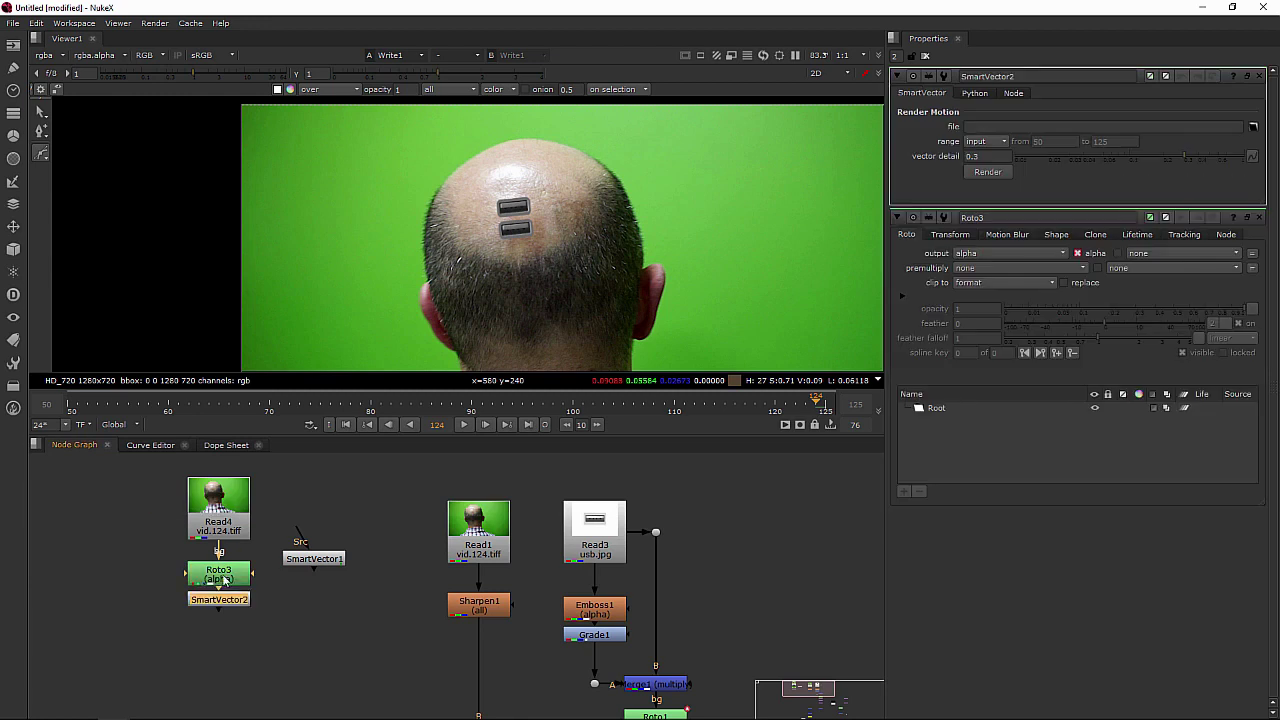
pyautogui.moveTo(222, 606); pyautogui.dragTo(215, 622)
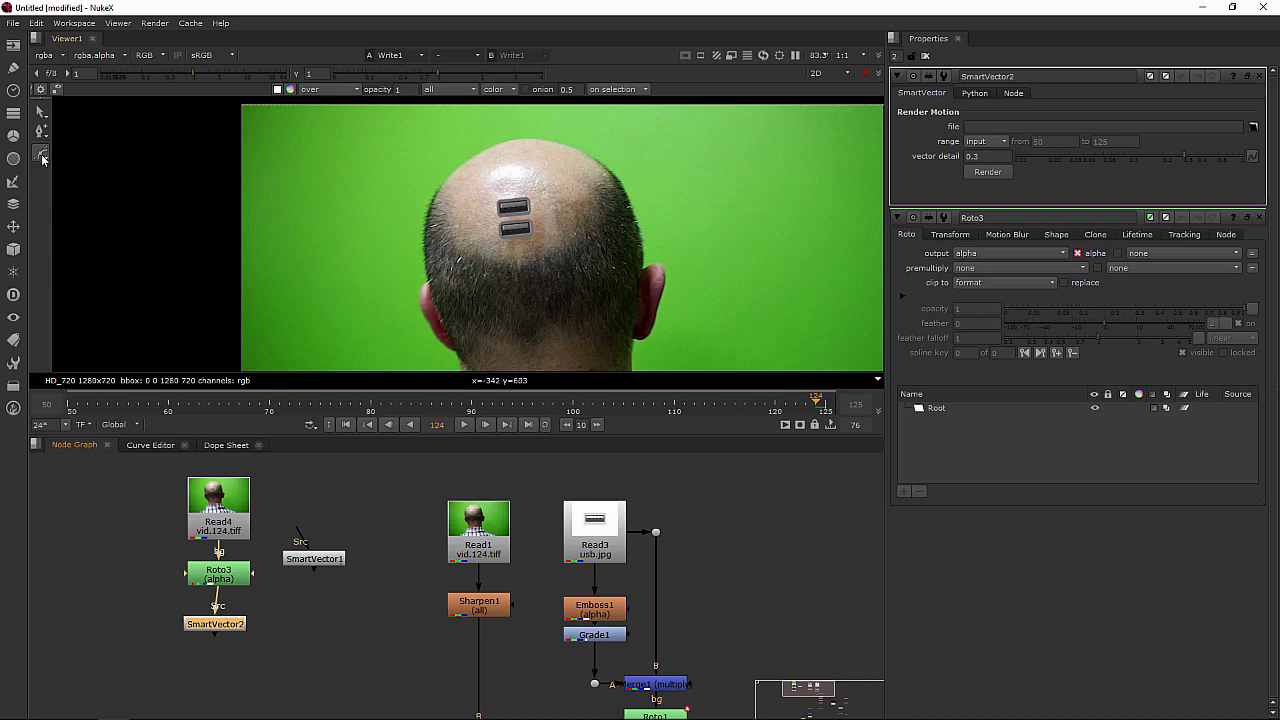
# Draw an ellipse around the USB port area of the head in the new Roto and shift it slightly up.
pyautogui.moveTo(42, 160); pyautogui.dragTo(85, 178)
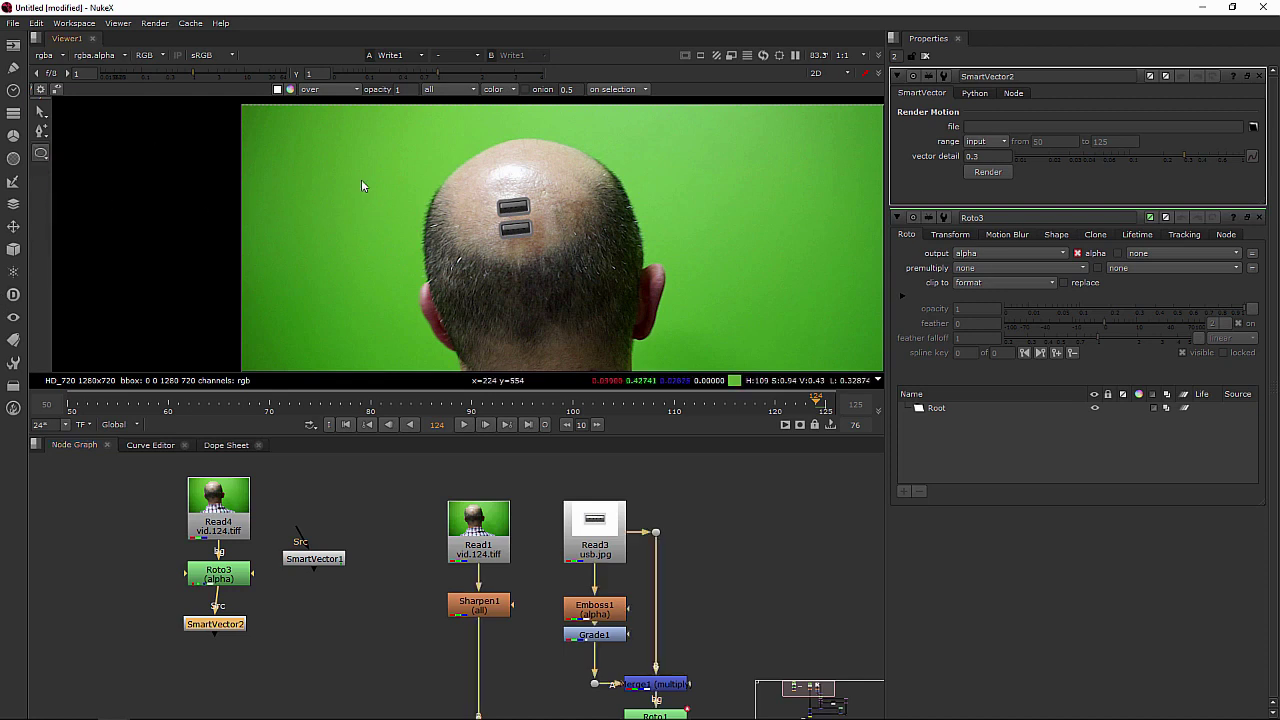
pyautogui.moveTo(379, 156); pyautogui.dragTo(569, 329)
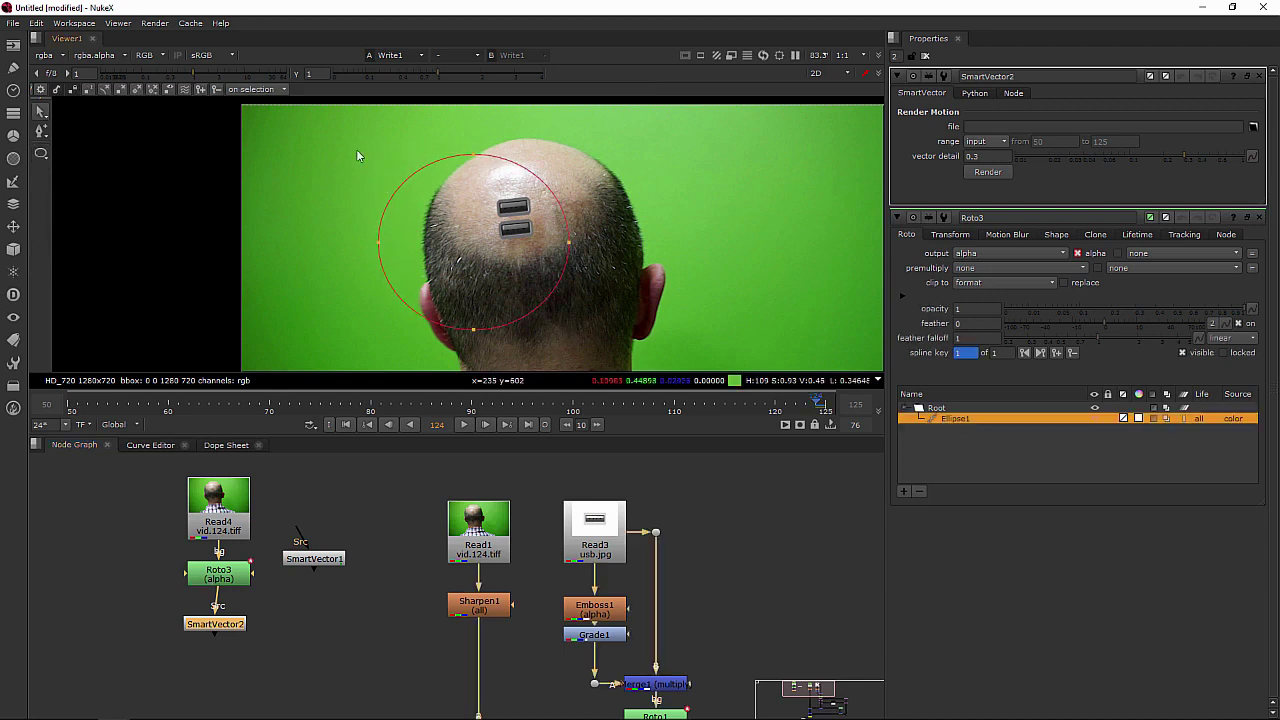
pyautogui.moveTo(357, 155); pyautogui.dragTo(584, 359)
pyautogui.moveTo(482, 260); pyautogui.dragTo(482, 246)
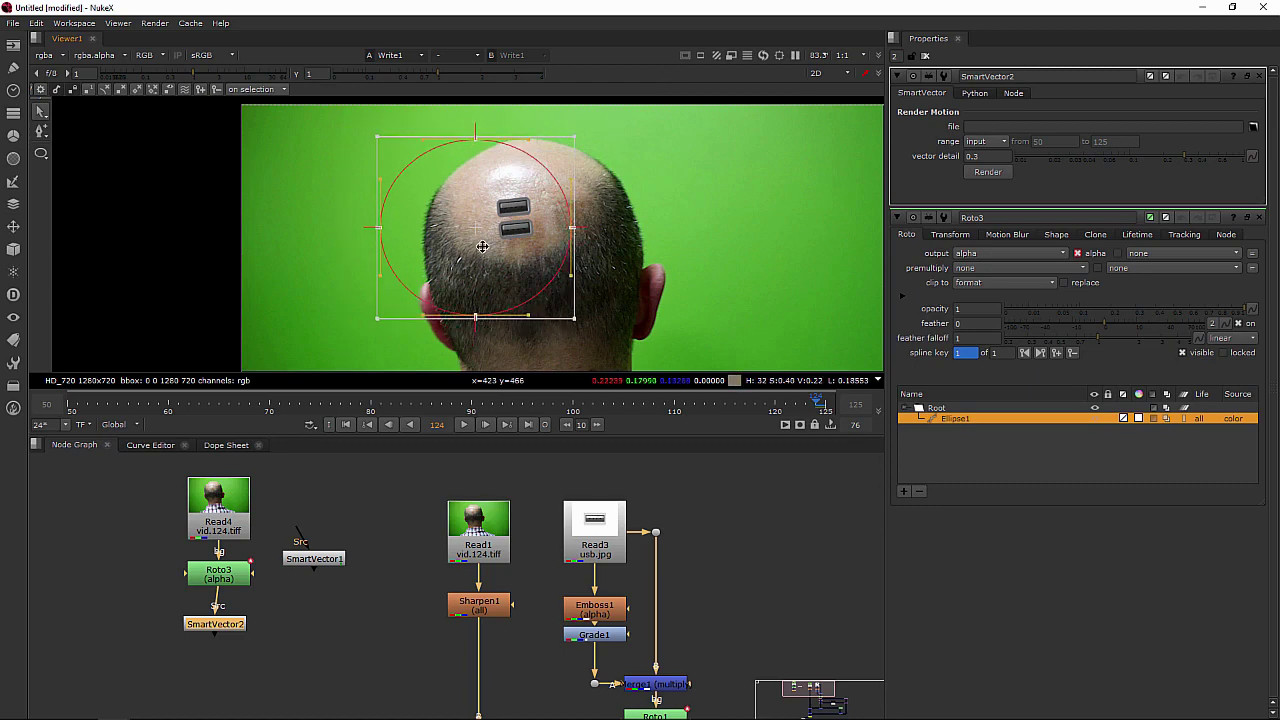
# Set the new Roto's premultiply to rgba and show the masked head area in the viewer.
pyautogui.moveTo(440, 402); pyautogui.dragTo(681, 410)
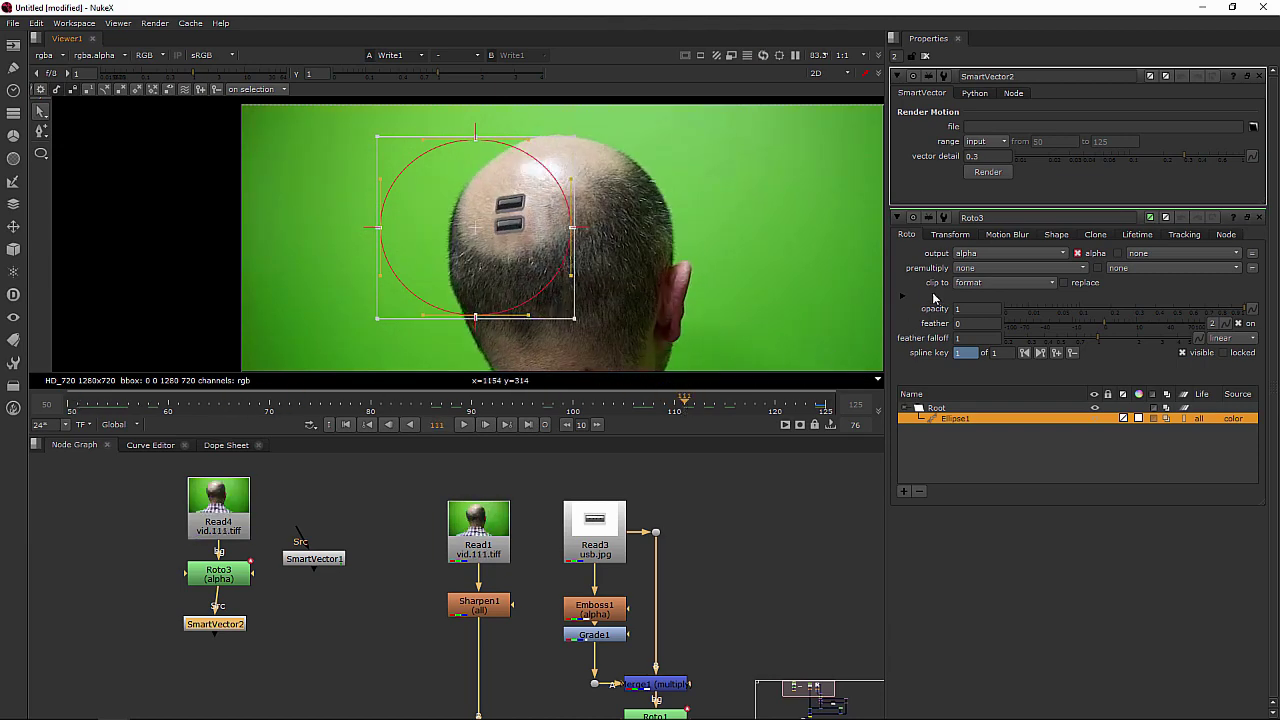
pyautogui.click(975, 269)
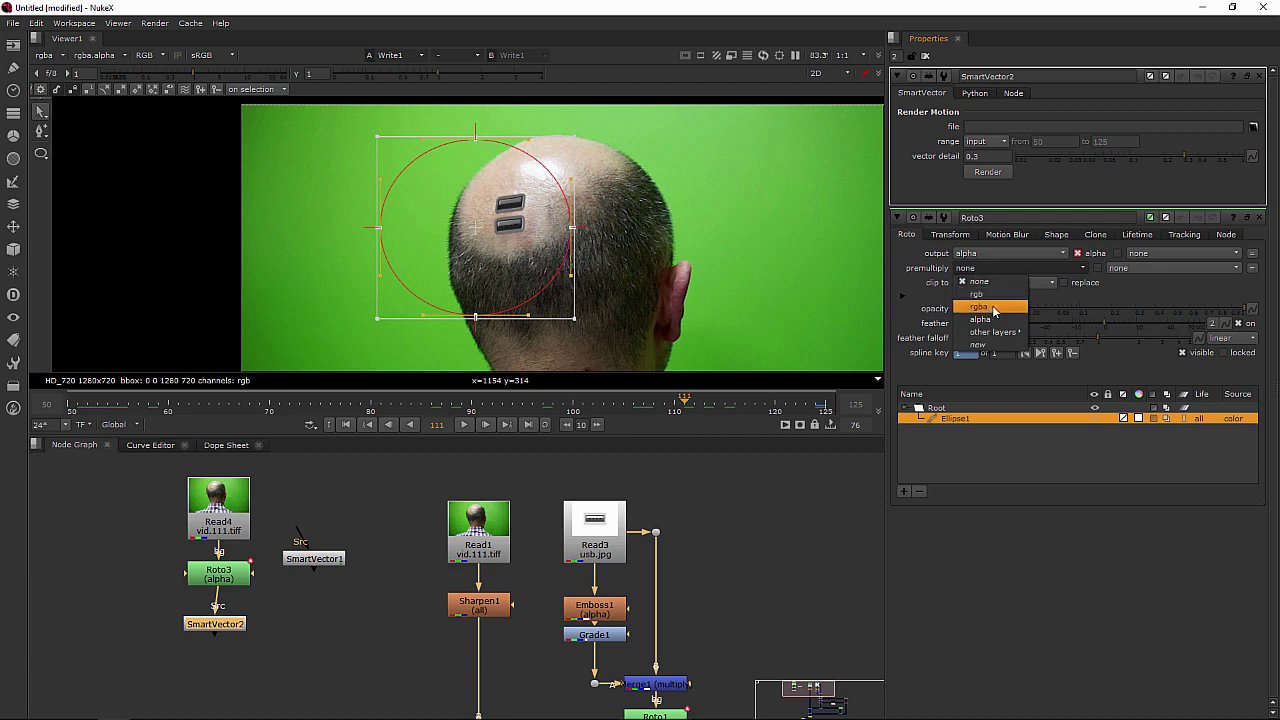
pyautogui.click(992, 306)
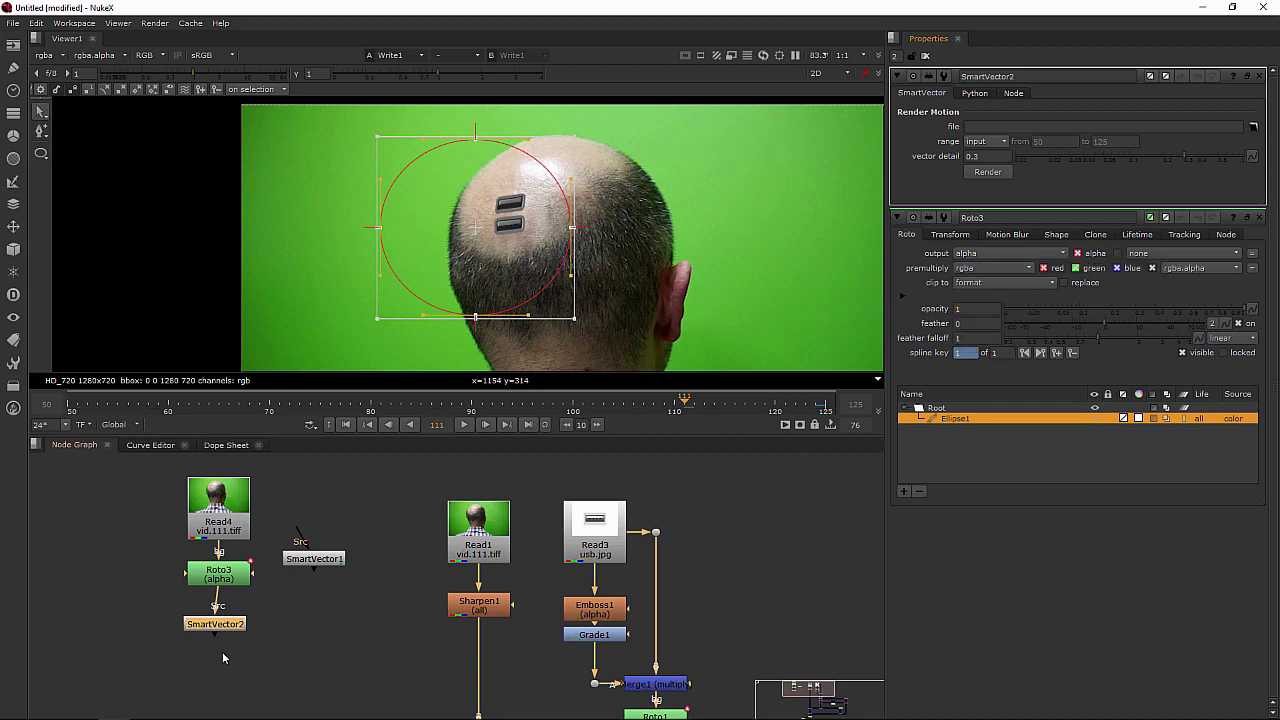
pyautogui.moveTo(222, 651); pyautogui.dragTo(264, 613, button='middle')
pyautogui.click(272, 536)
pyautogui.press('1')
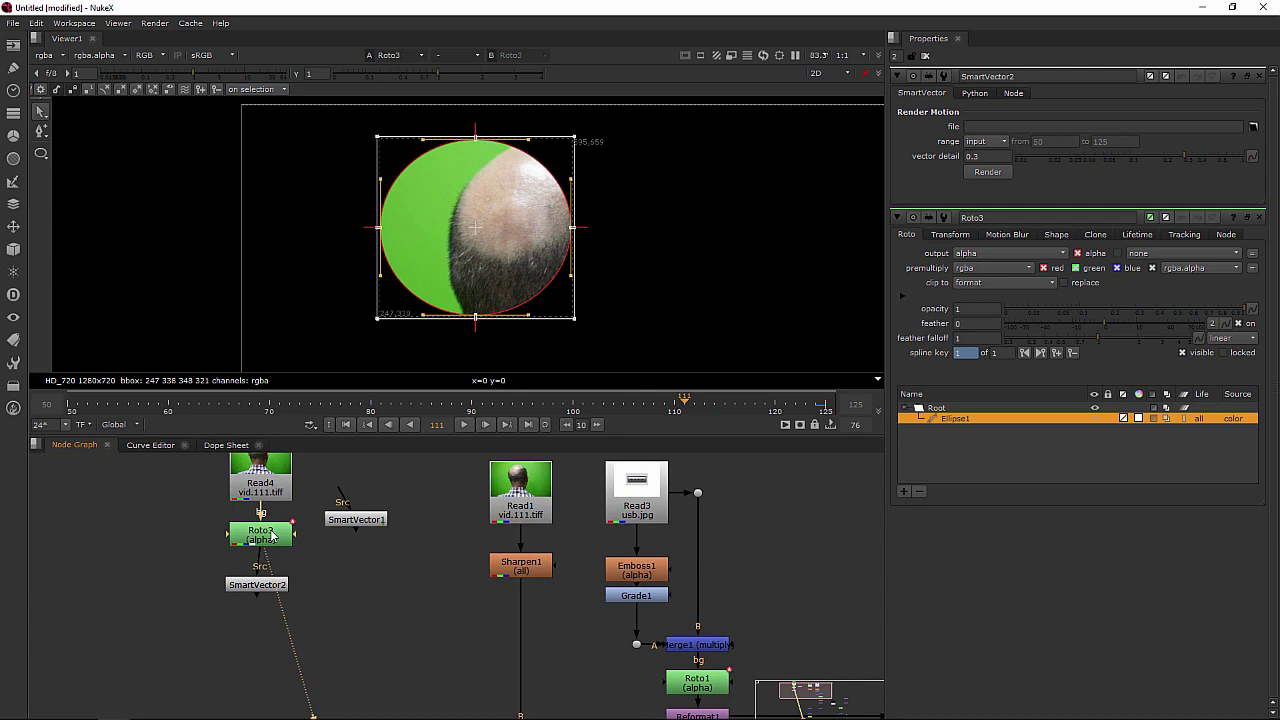
# Set the file of the SmartVector below the new Roto to F:/NUKE TUTORIAL/masked vectors/maskedvectors.###.exr.
pyautogui.click(238, 588)
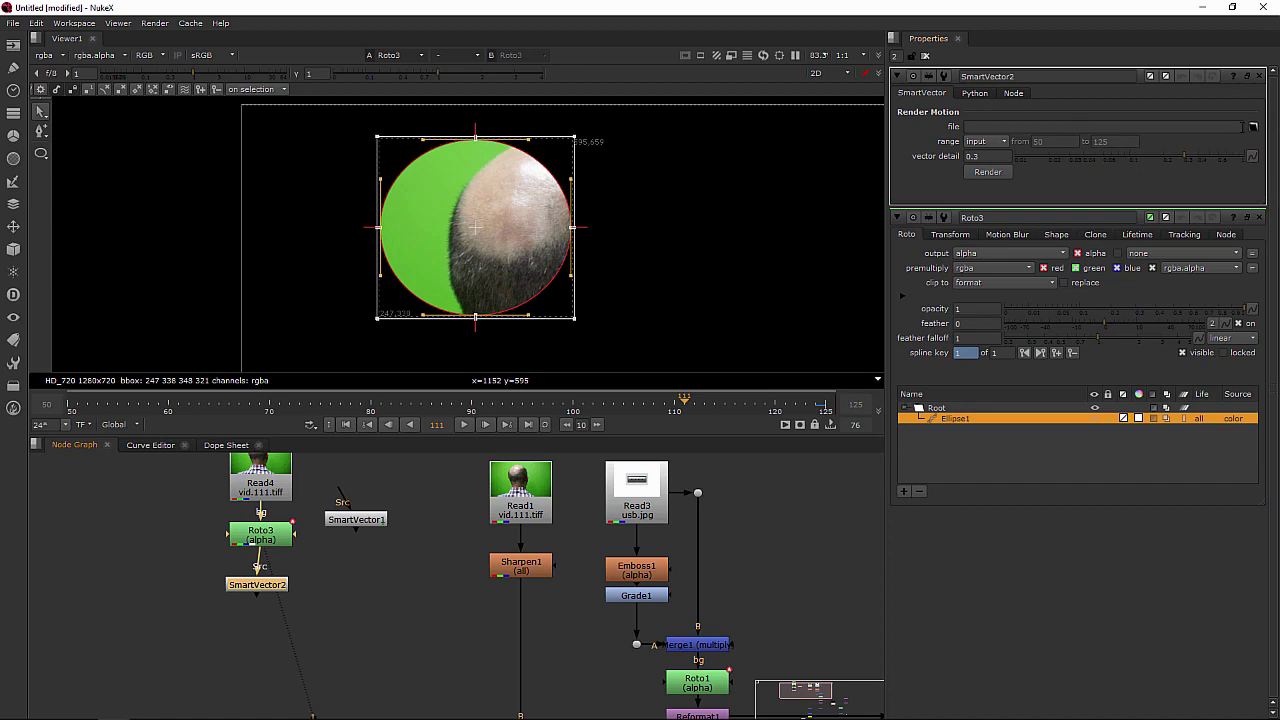
pyautogui.click(1254, 128)
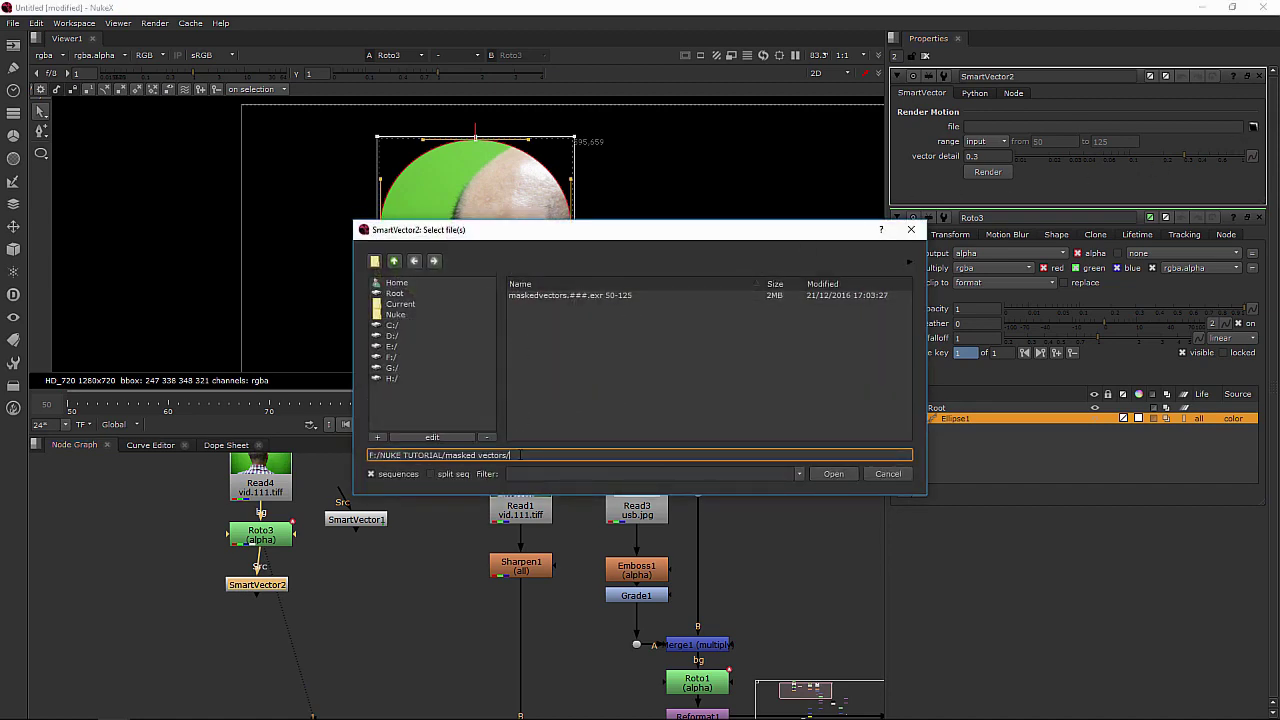
pyautogui.moveTo(519, 455); pyautogui.dragTo(452, 455)
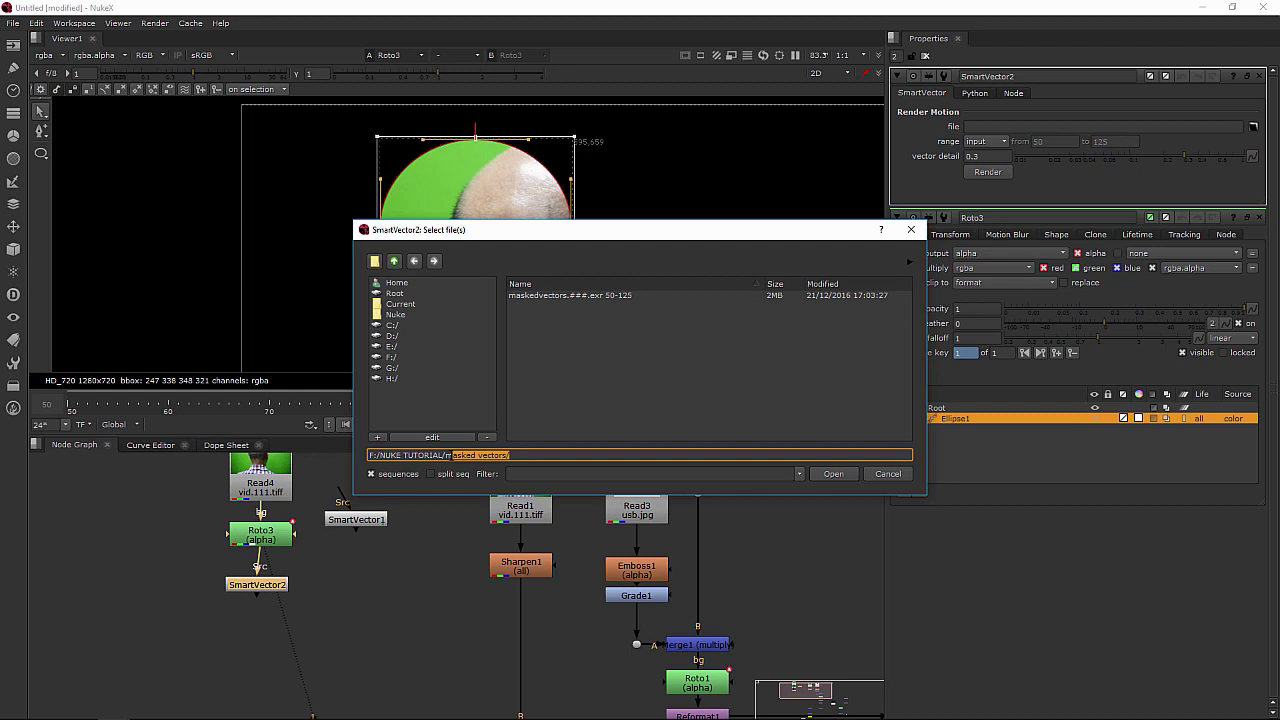
pyautogui.click(590, 296)
pyautogui.click(829, 475)
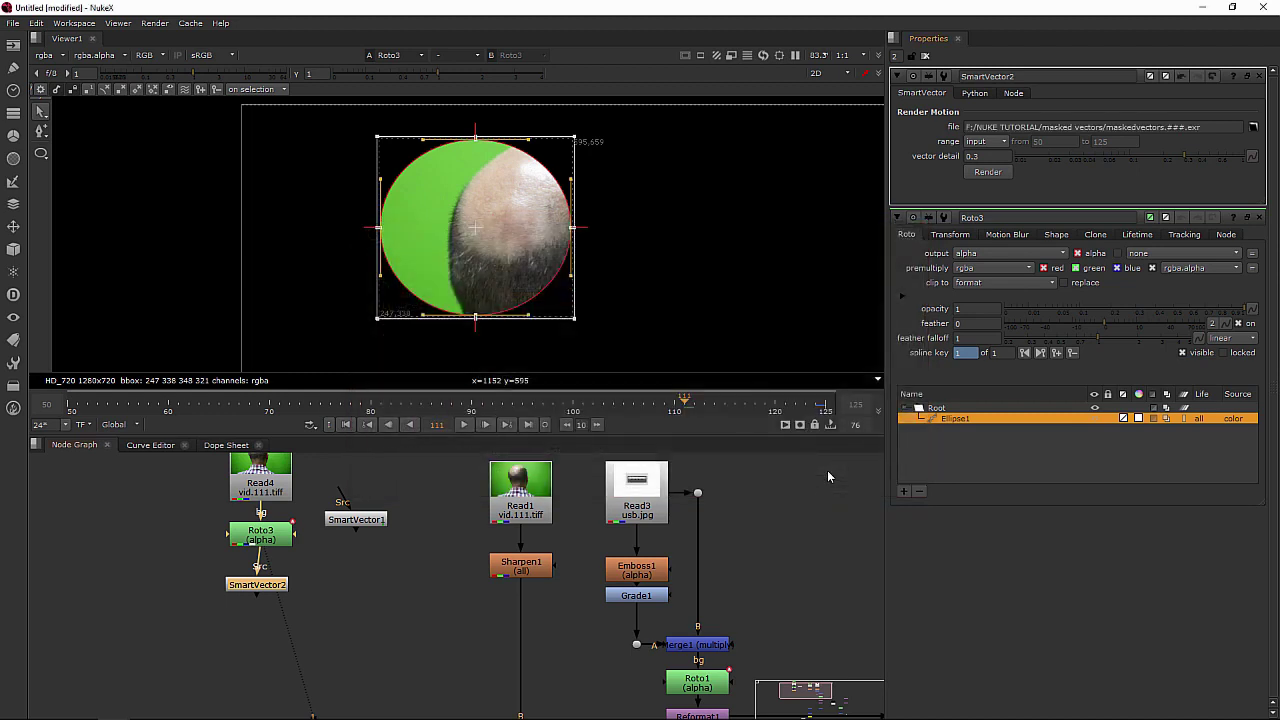
pyautogui.click(1140, 127)
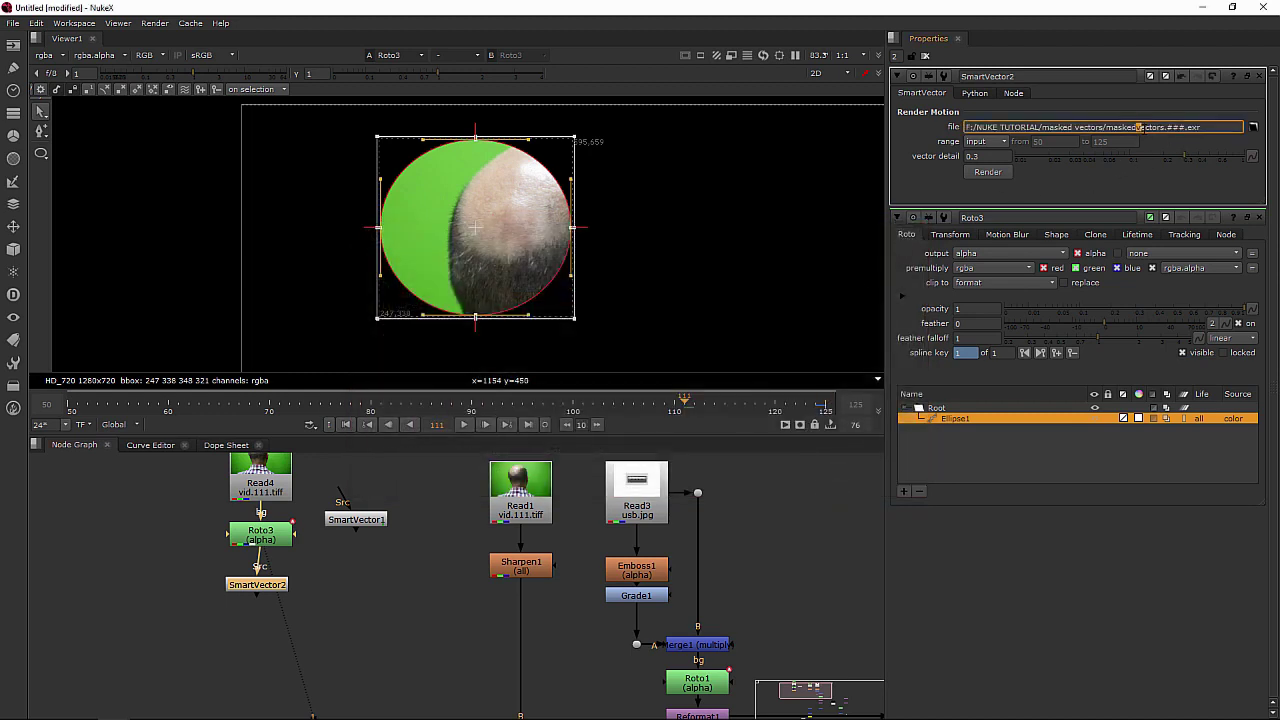
pyautogui.moveTo(1166, 127); pyautogui.dragTo(1181, 127)
# Set the masked SmartVector's vector detail to 1 and render its motion vectors.
pyautogui.doubleClick(1000, 156)
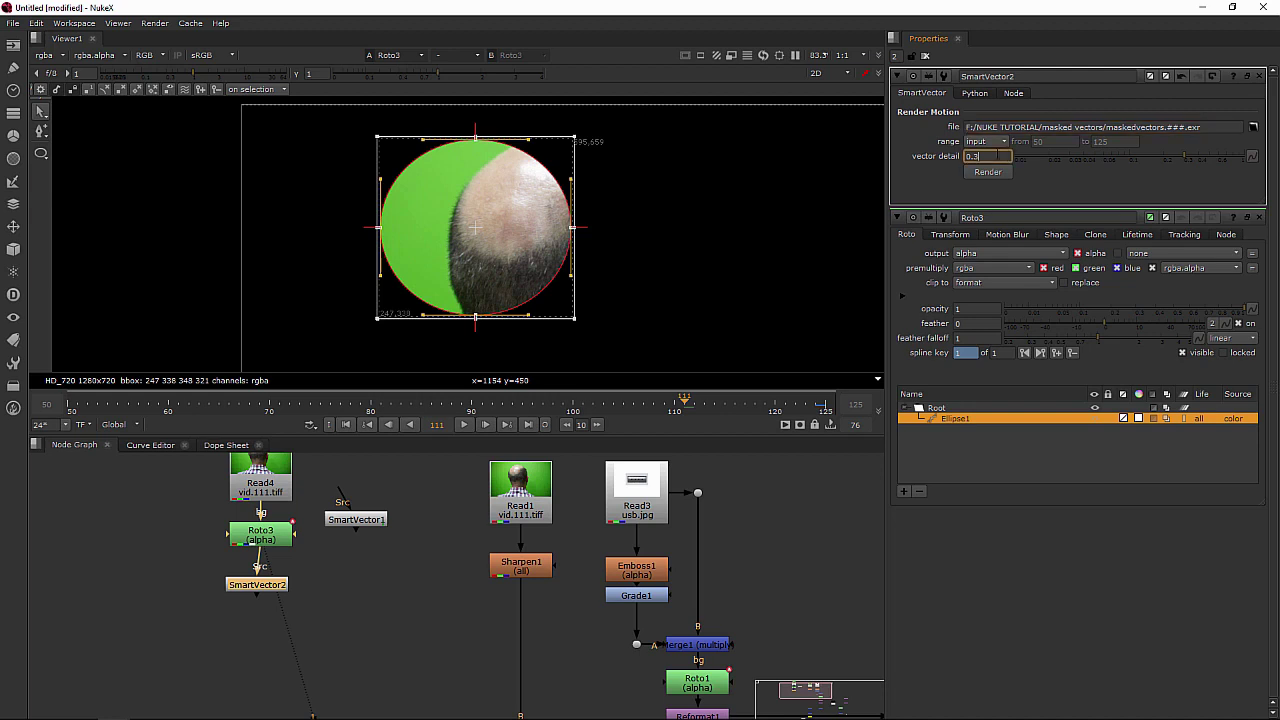
pyautogui.write('1')
pyautogui.click(987, 172)
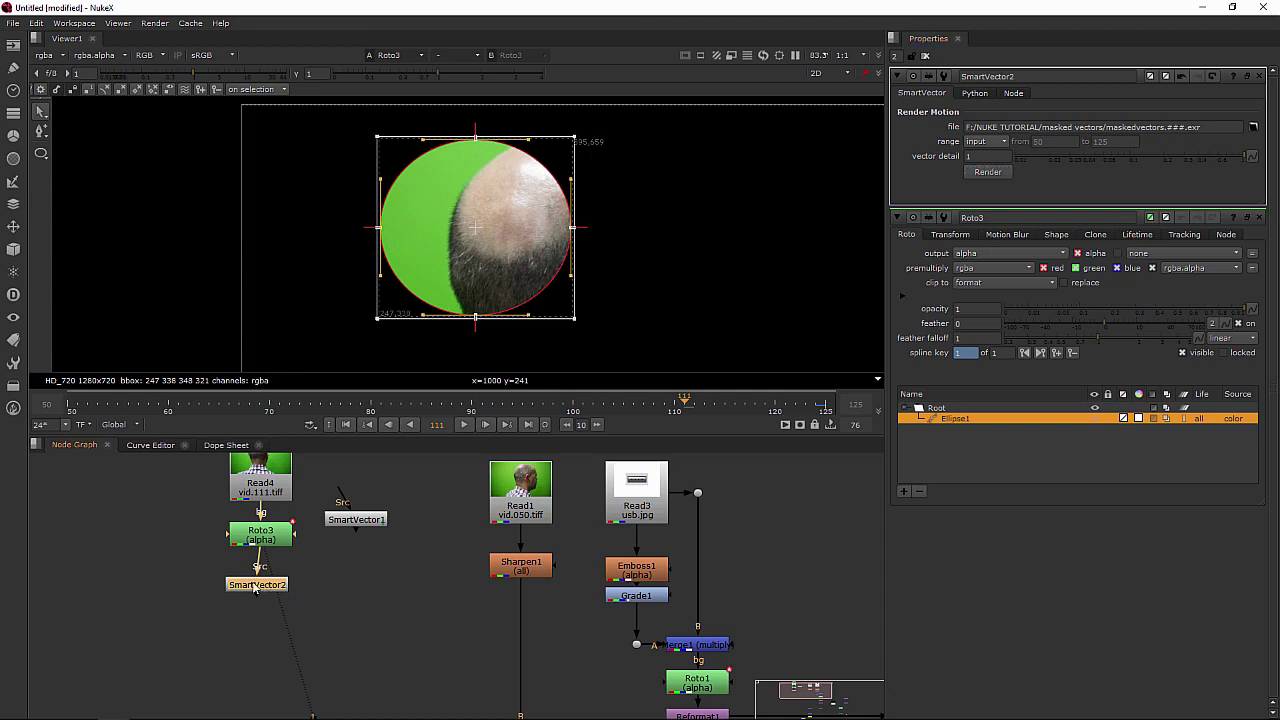
# View the masked SmartVector's smartvector layer and scrub the timeline to frame 68.
pyautogui.press('1')
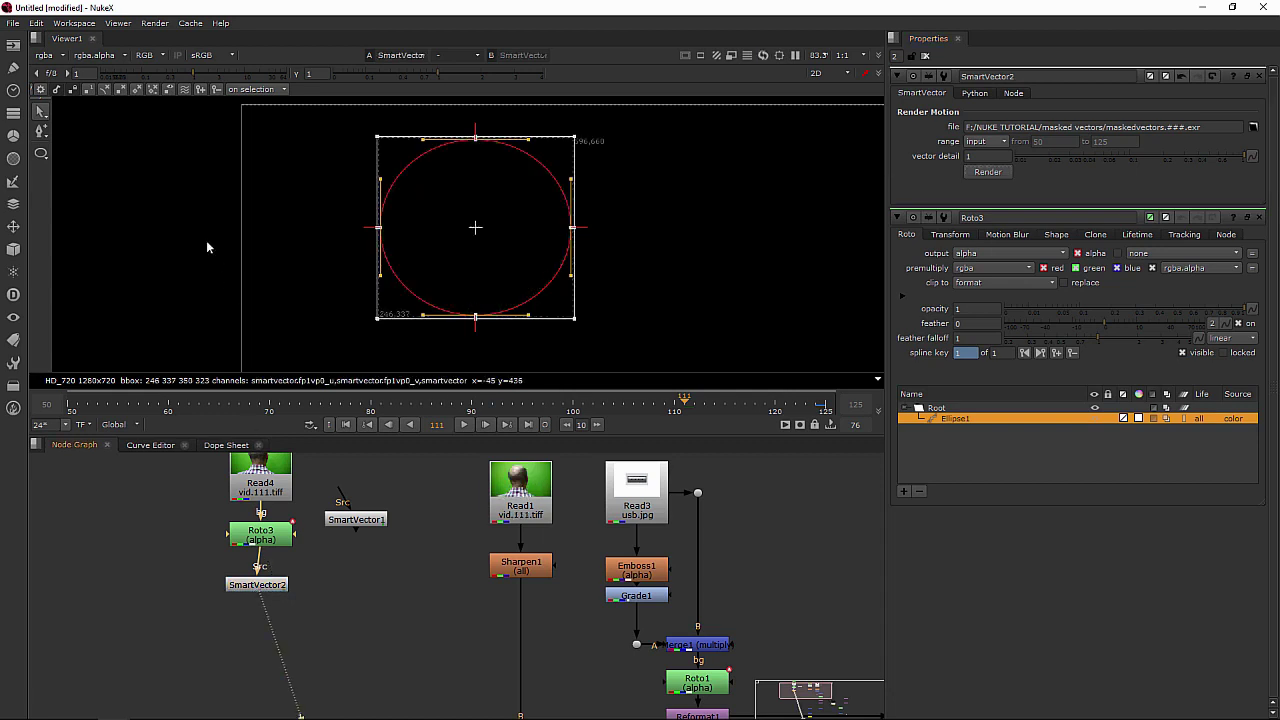
pyautogui.click(64, 57)
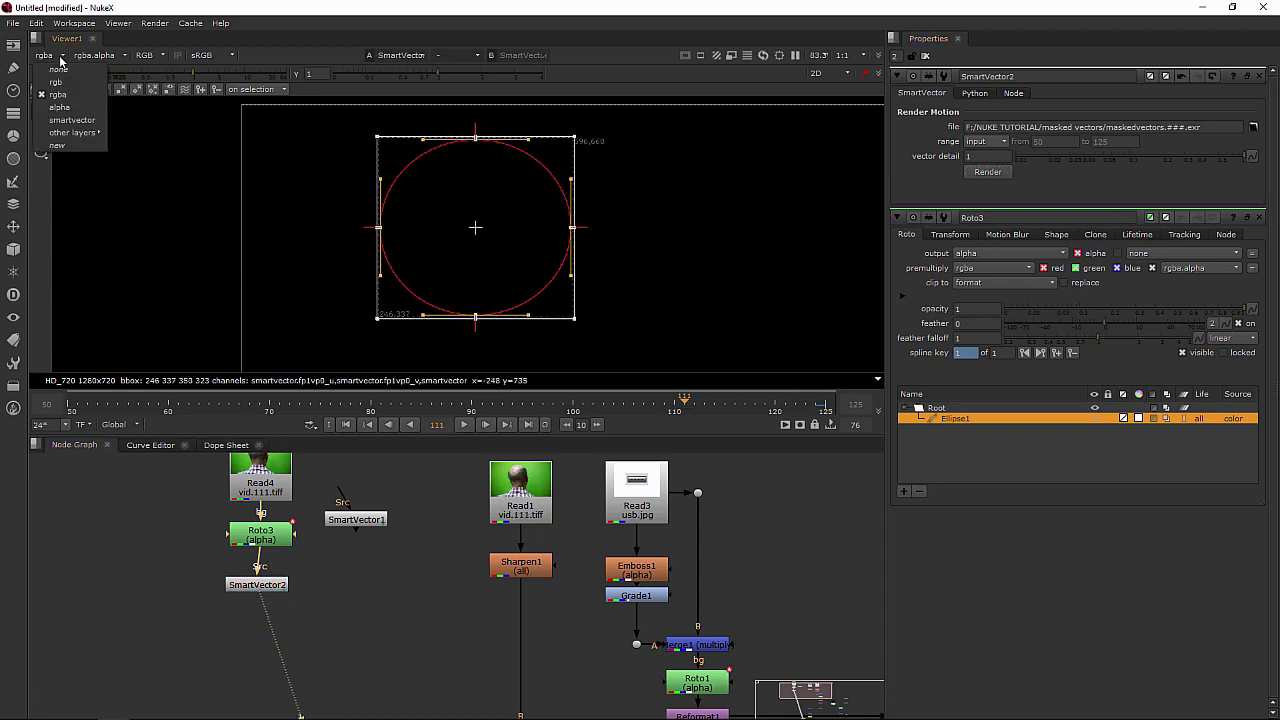
pyautogui.click(72, 120)
pyautogui.click(97, 403)
pyautogui.moveTo(97, 403); pyautogui.dragTo(249, 403)
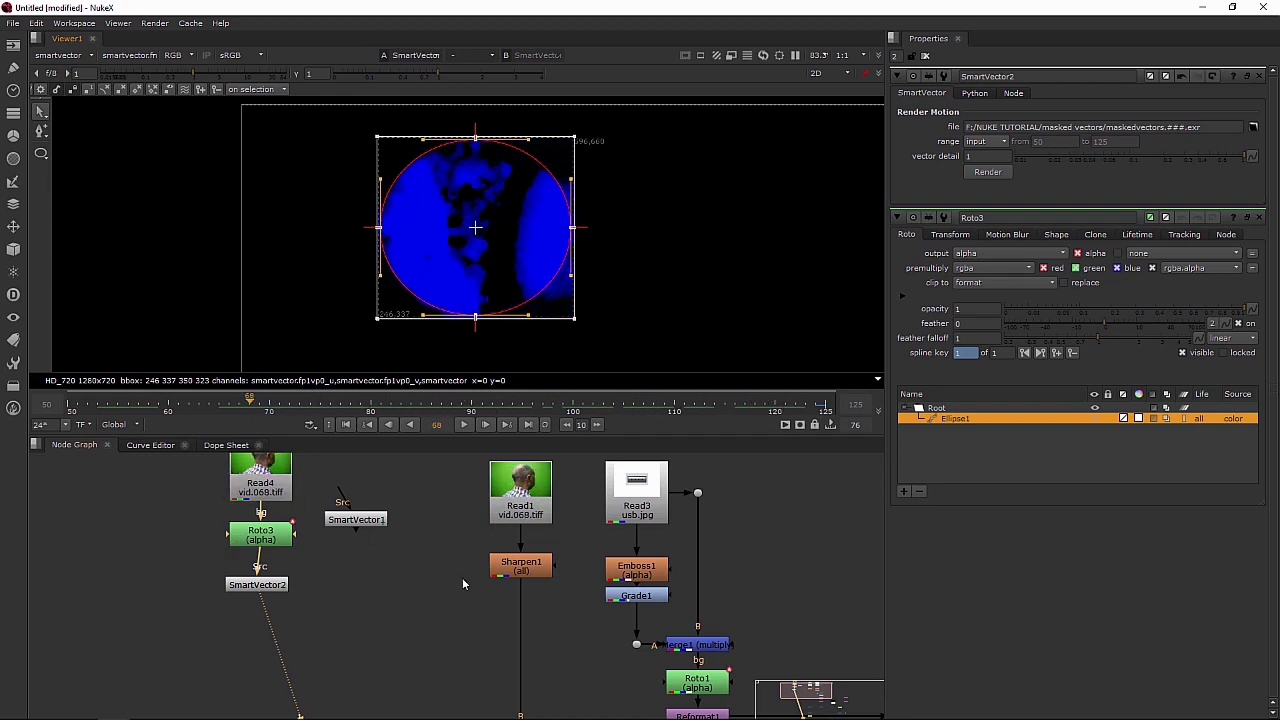
# Move the Read4, Roto3 and SmartVector2 chain above the vect Read node between the two VectorDistort nodes.
pyautogui.scroll(-3, 468, 590)
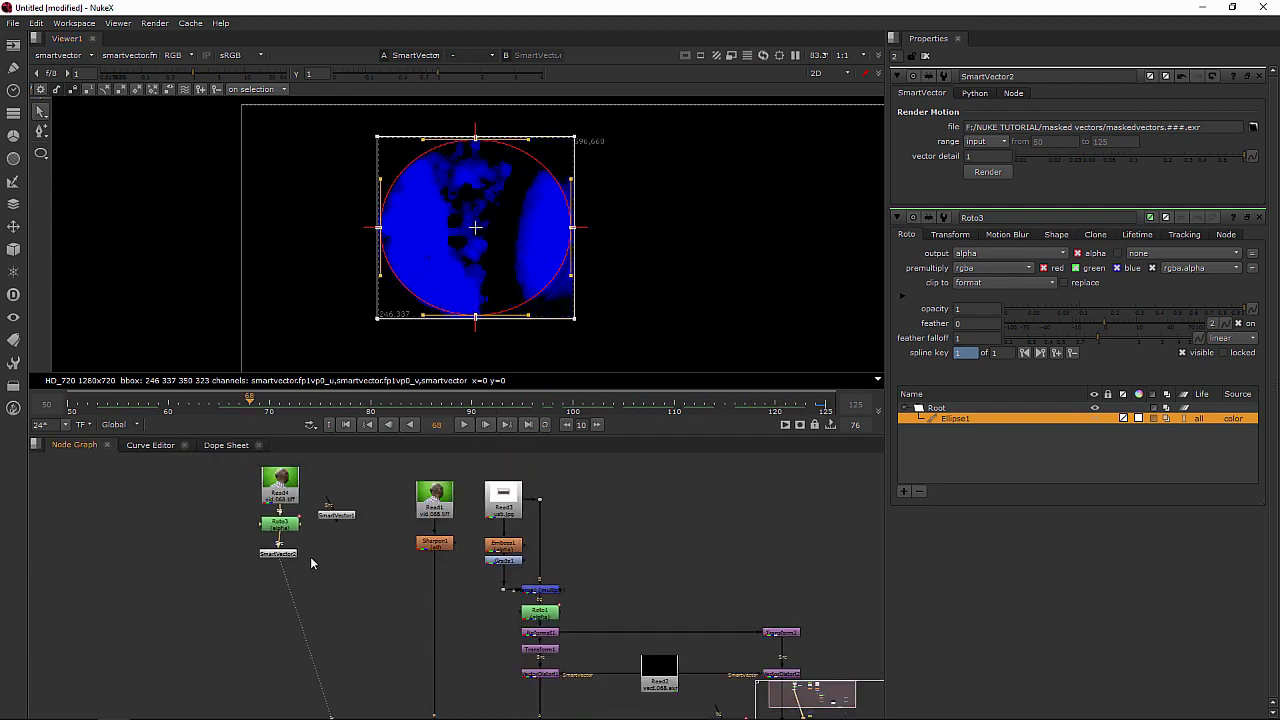
pyautogui.moveTo(310, 570); pyautogui.dragTo(692, 532)
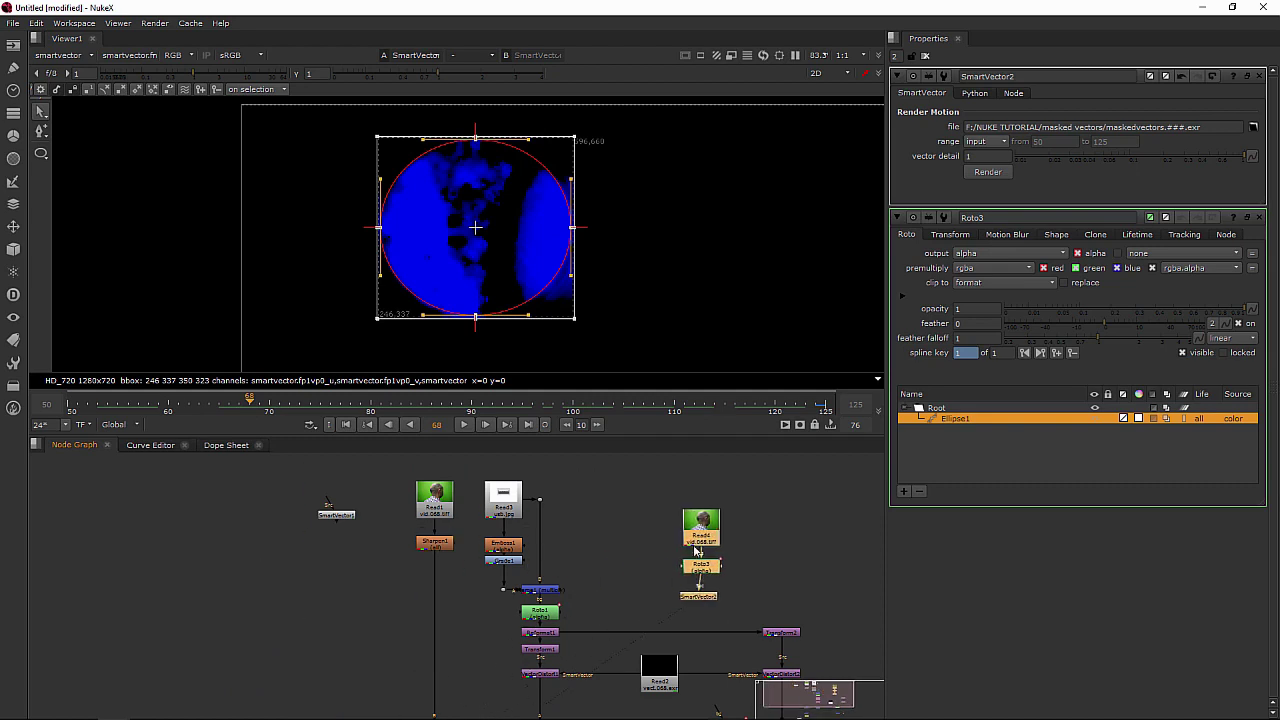
pyautogui.moveTo(733, 605); pyautogui.dragTo(681, 553, button='middle')
pyautogui.moveTo(656, 481); pyautogui.dragTo(619, 499)
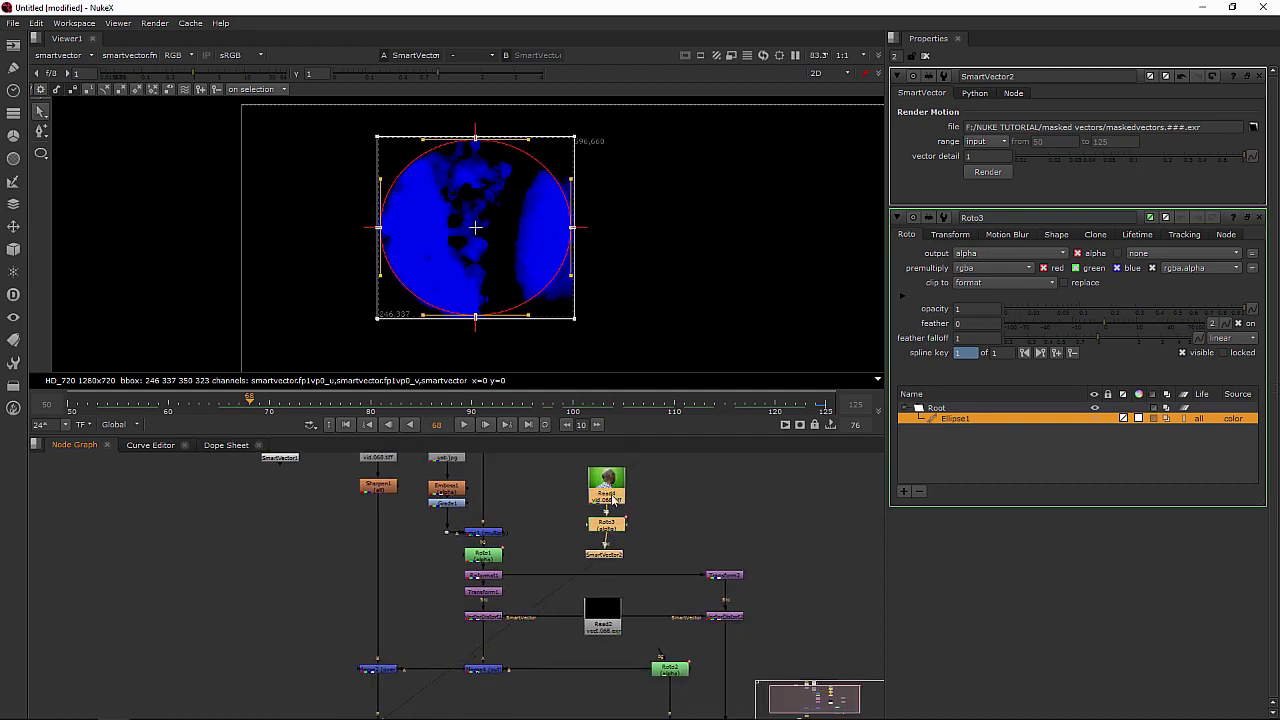
# Paste a copy of SmartVector2, use it as the SmartVector source for both VectorDistort nodes, and move the vect Read node out of the tree.
pyautogui.click(613, 557)
pyautogui.scroll(2, 612, 562)
pyautogui.scroll(2, 618, 600)
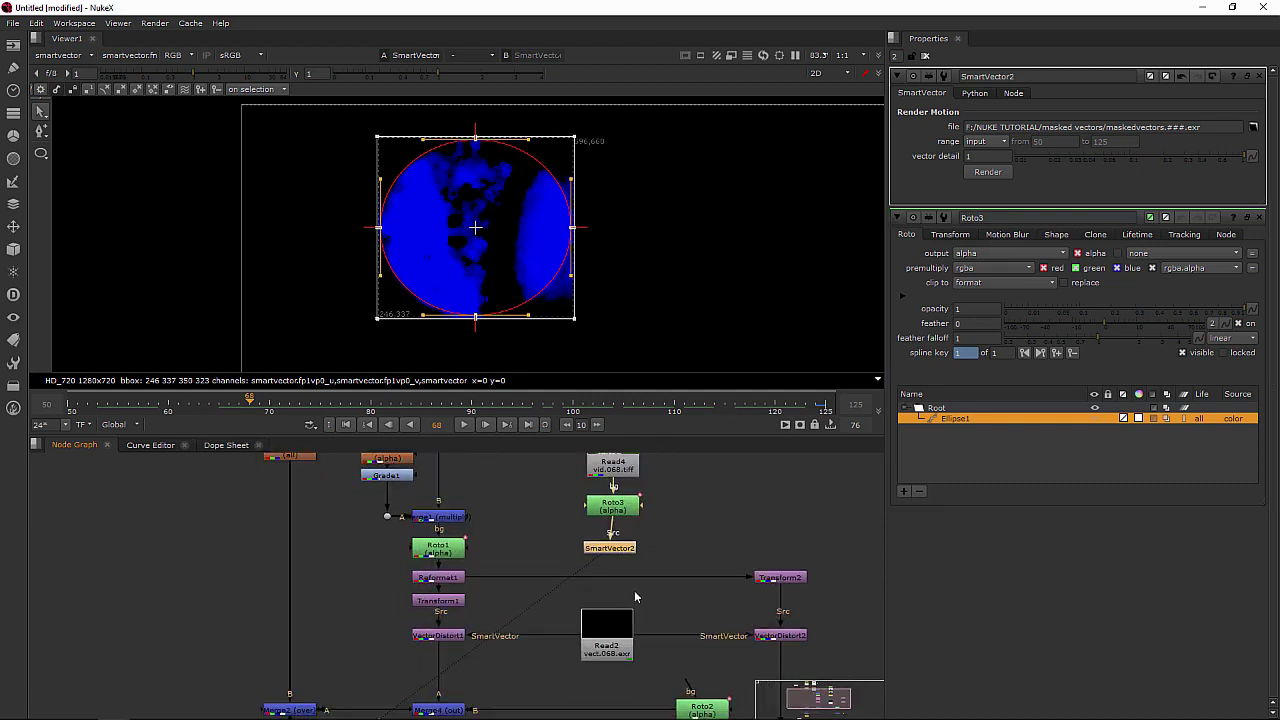
pyautogui.moveTo(634, 590); pyautogui.dragTo(654, 544, button='middle')
pyautogui.click(682, 565)
pyautogui.hotkey('ctrl', 'v')
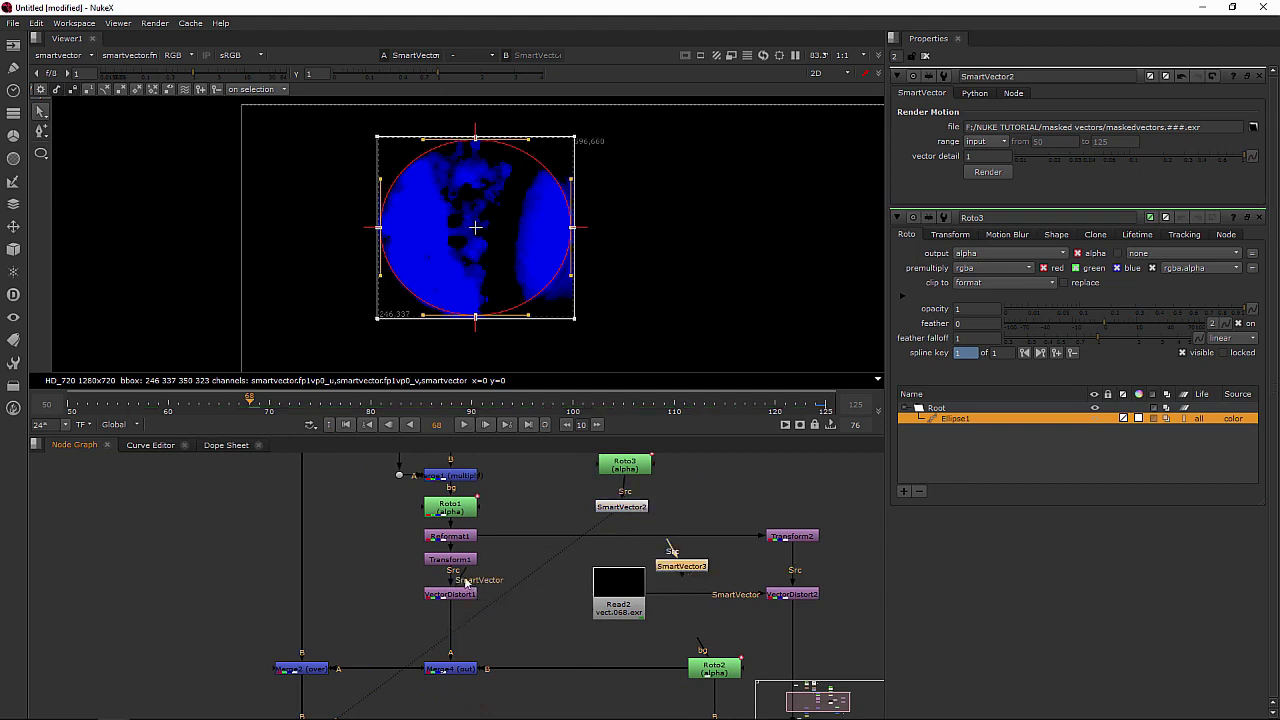
pyautogui.moveTo(470, 588); pyautogui.dragTo(674, 572)
pyautogui.moveTo(768, 598); pyautogui.dragTo(170, 580)
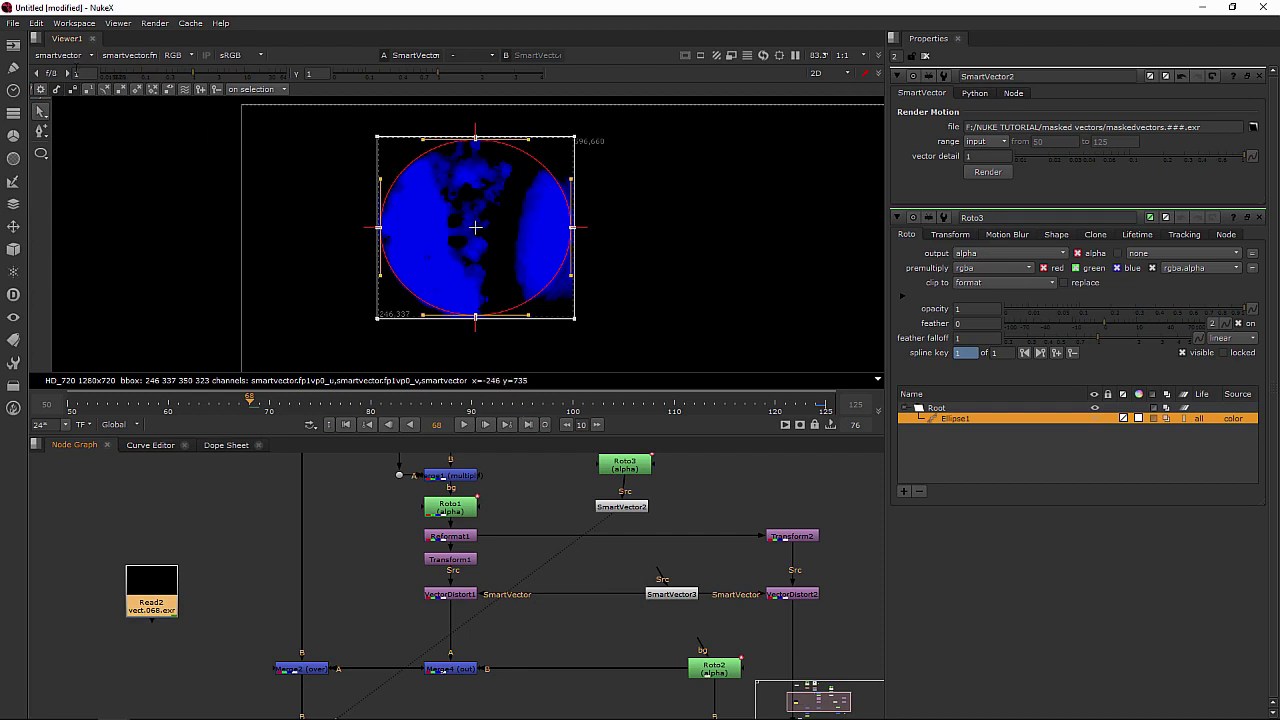
# Switch the viewer back to rgba, view the Write node's output and scrub to frame 125 to check the final composite.
pyautogui.click(66, 56)
pyautogui.click(74, 97)
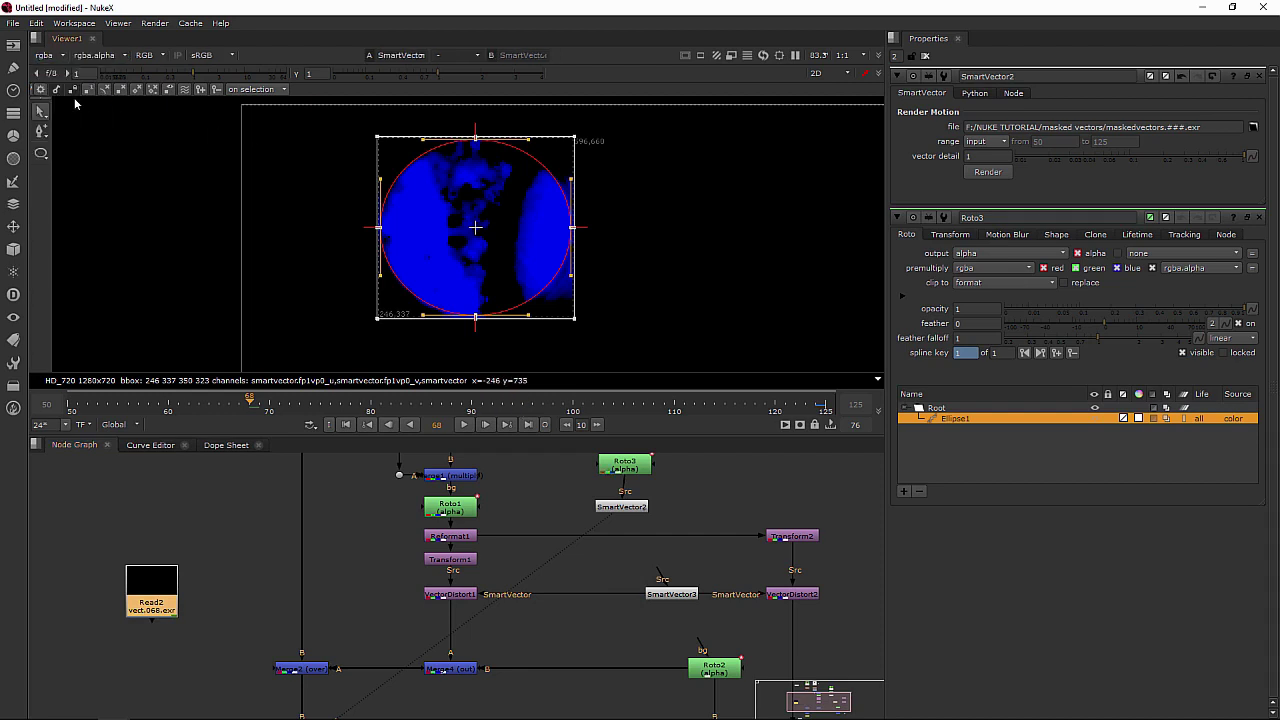
pyautogui.moveTo(493, 553); pyautogui.dragTo(449, 571, button='middle')
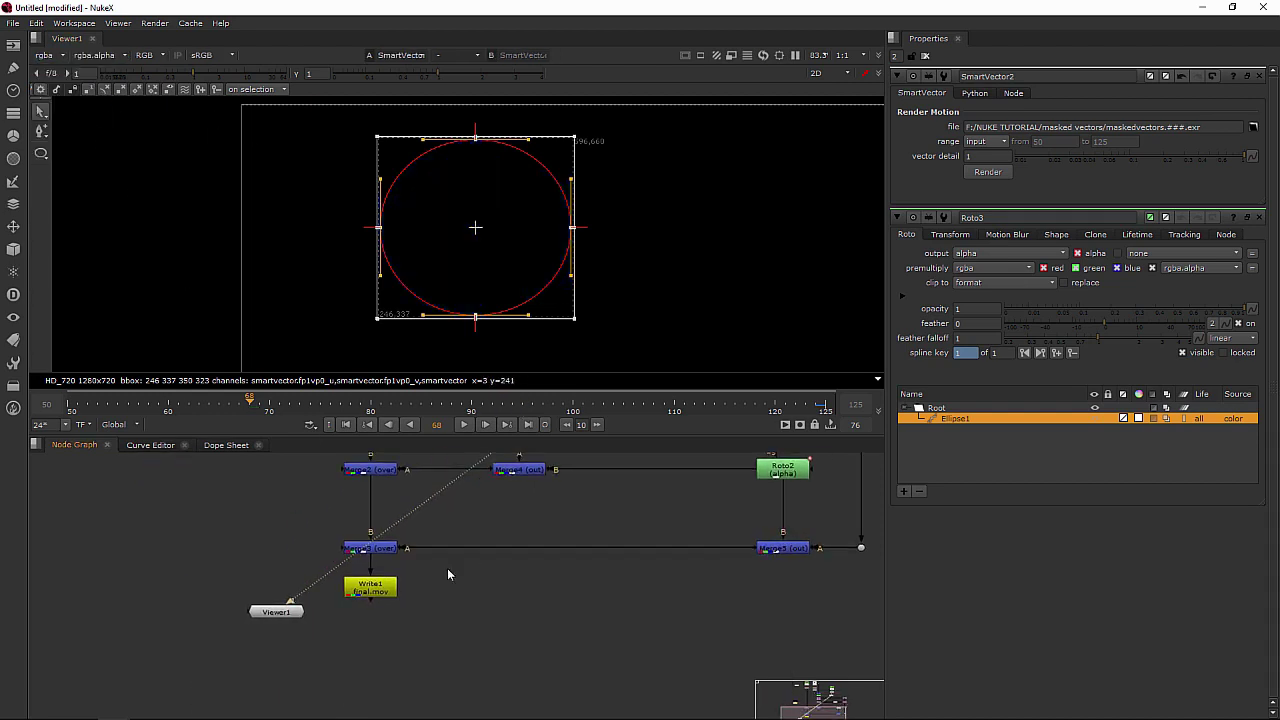
pyautogui.click(362, 592)
pyautogui.press('1')
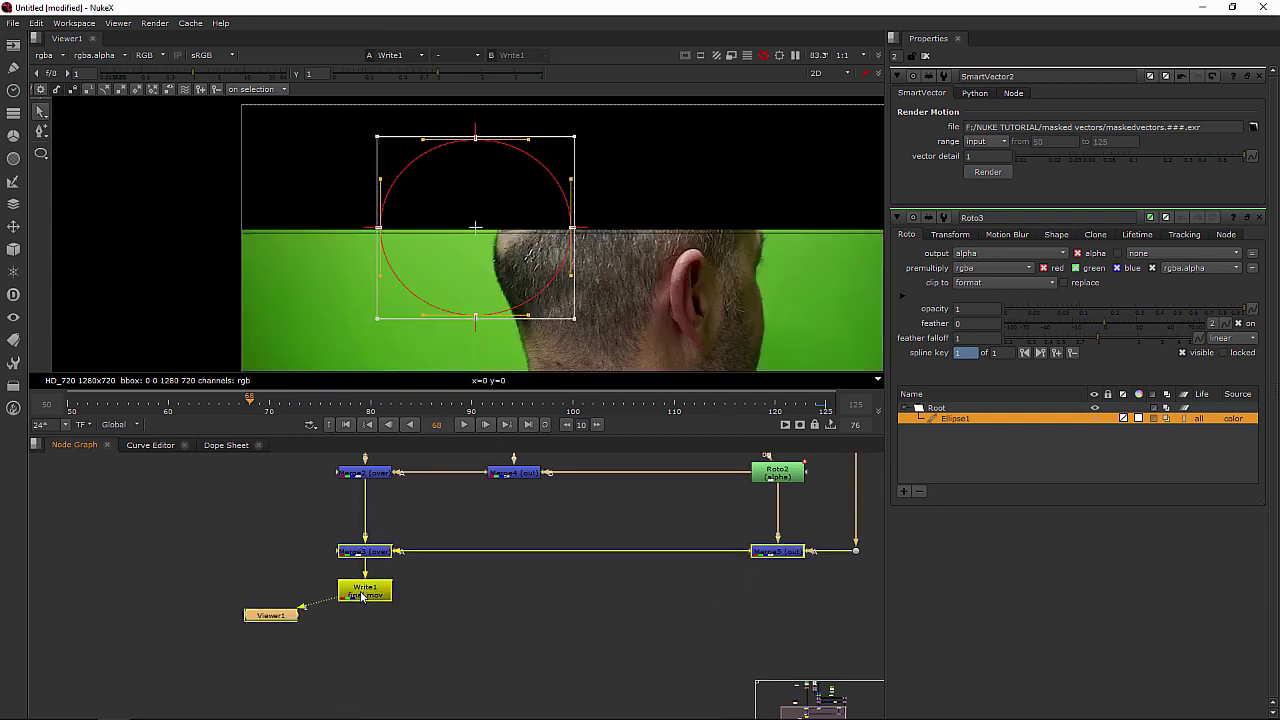
pyautogui.moveTo(248, 402); pyautogui.dragTo(828, 405)
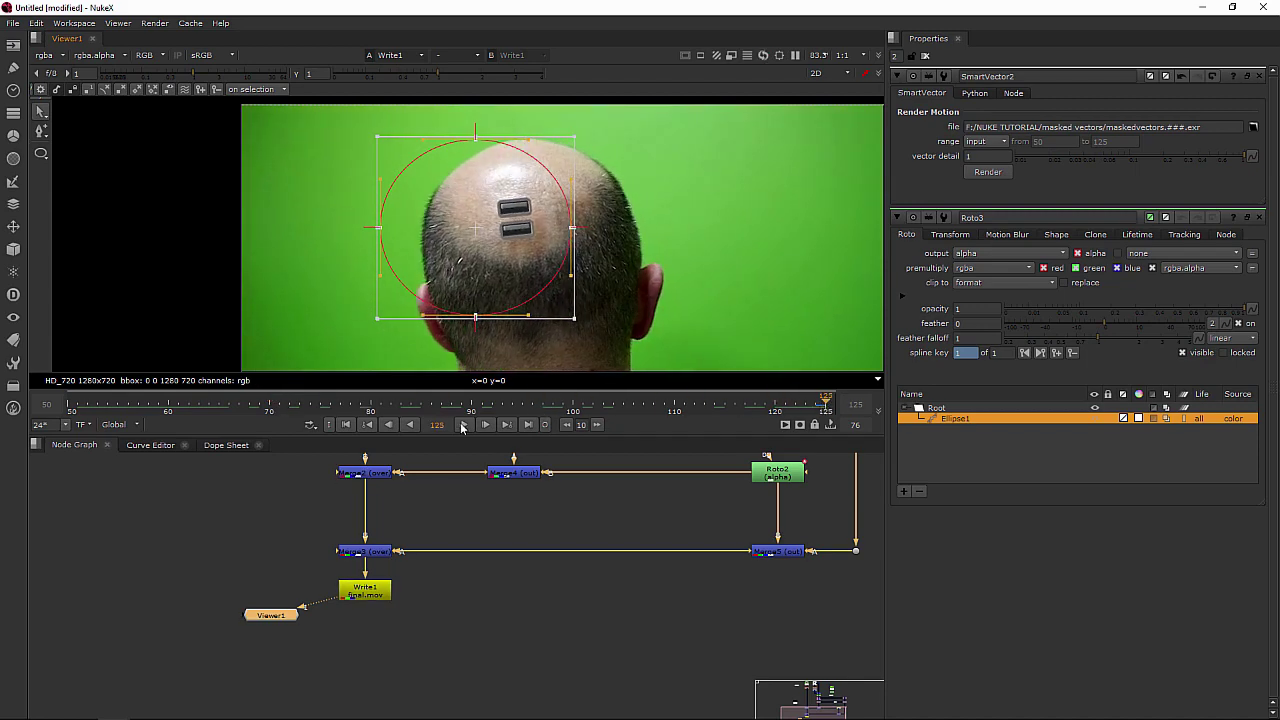